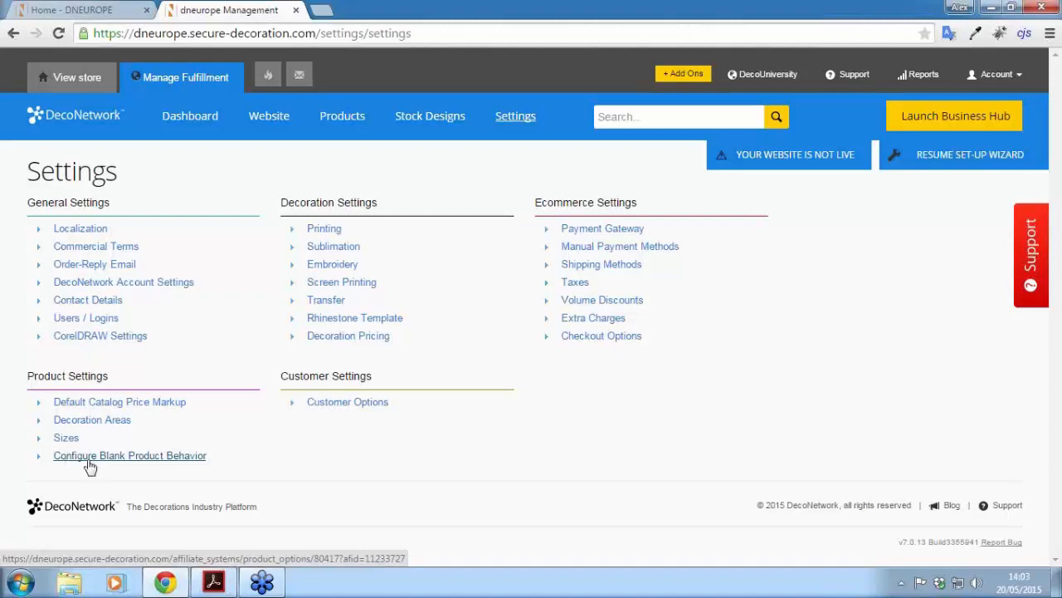
Step: Add the Email and order templates add-on, agreeing to its £7.00 GBP monthly fee
{"action": "left_click", "coordinate": [640, 117]}
{"action": "type", "text": "email and order"}
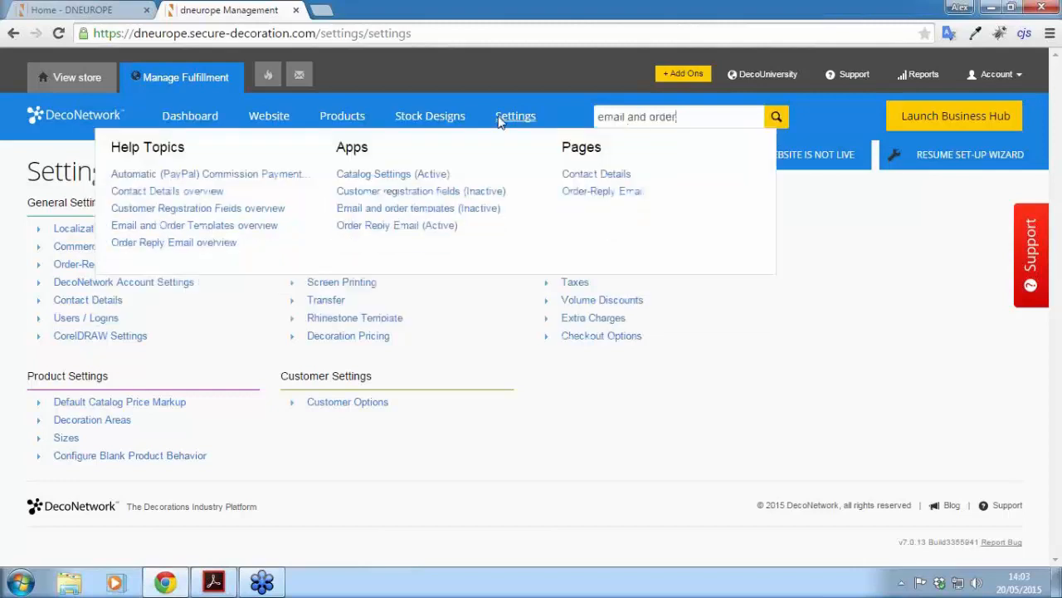
{"action": "left_click", "coordinate": [384, 213]}
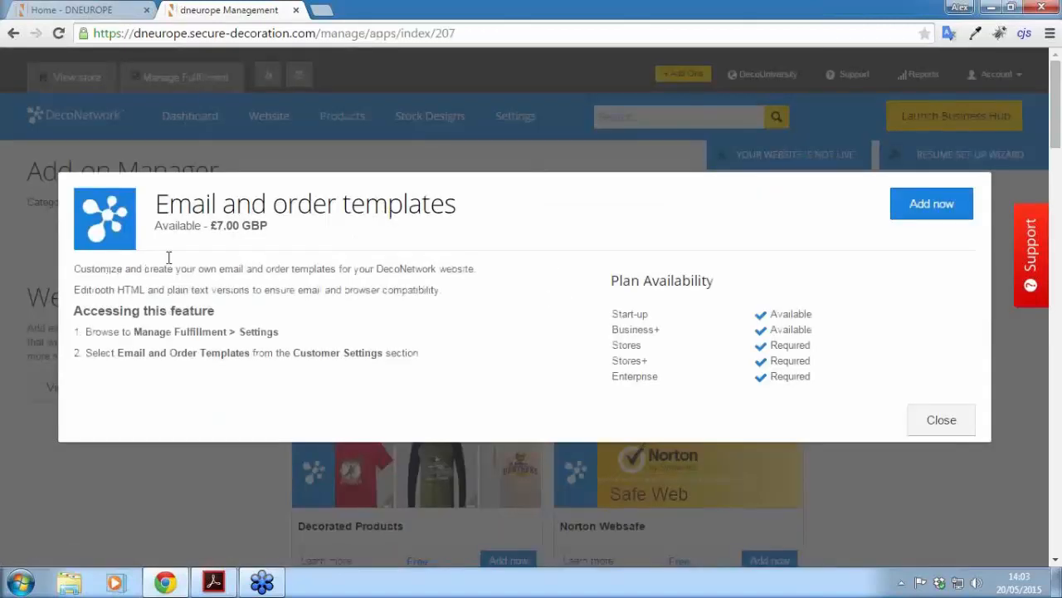
{"action": "left_click", "coordinate": [931, 203]}
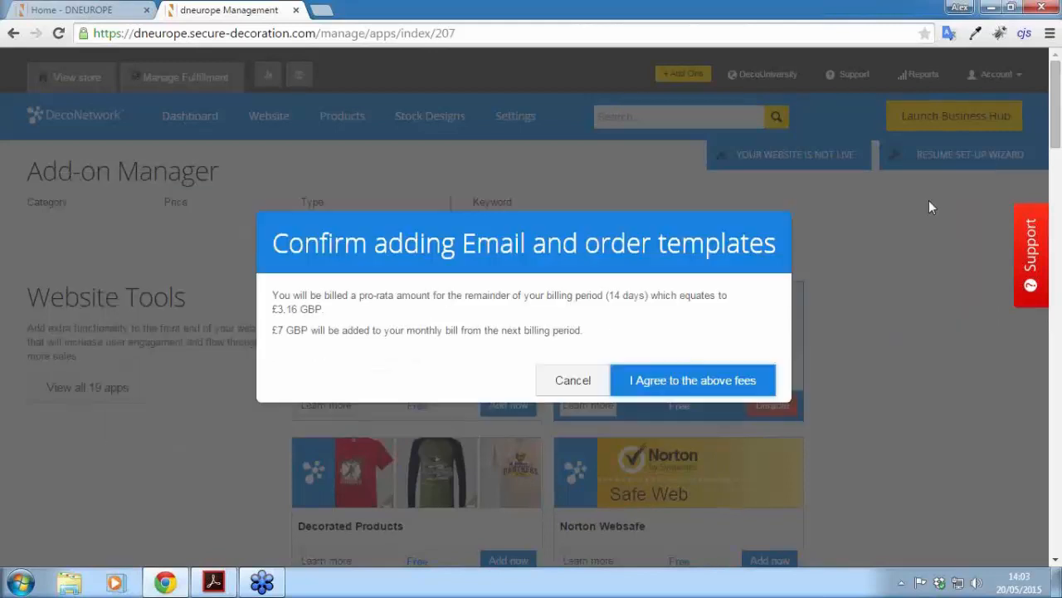
{"action": "left_click", "coordinate": [668, 380]}
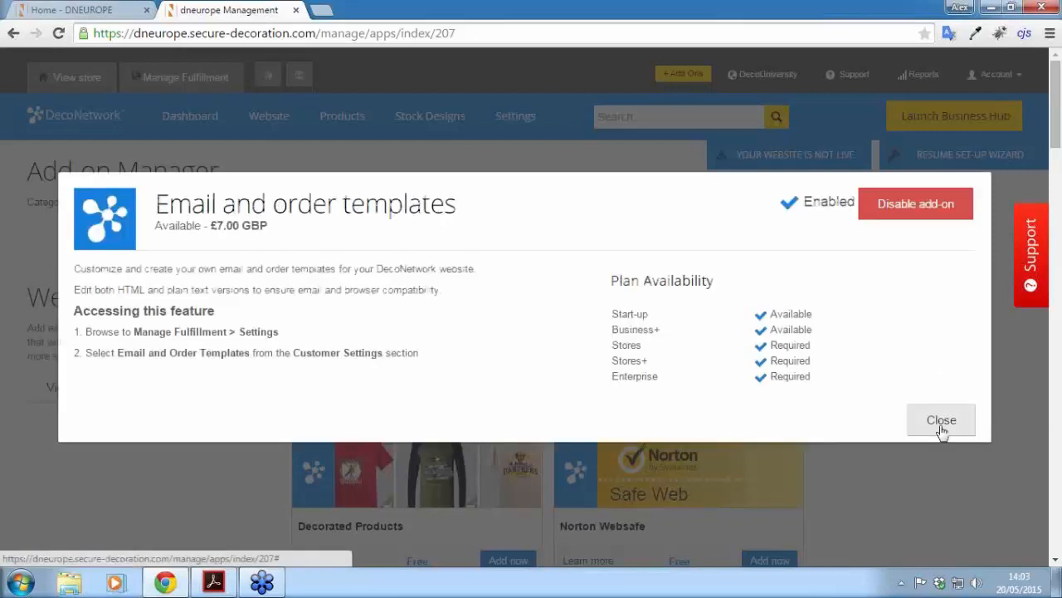
{"action": "left_click", "coordinate": [941, 422]}
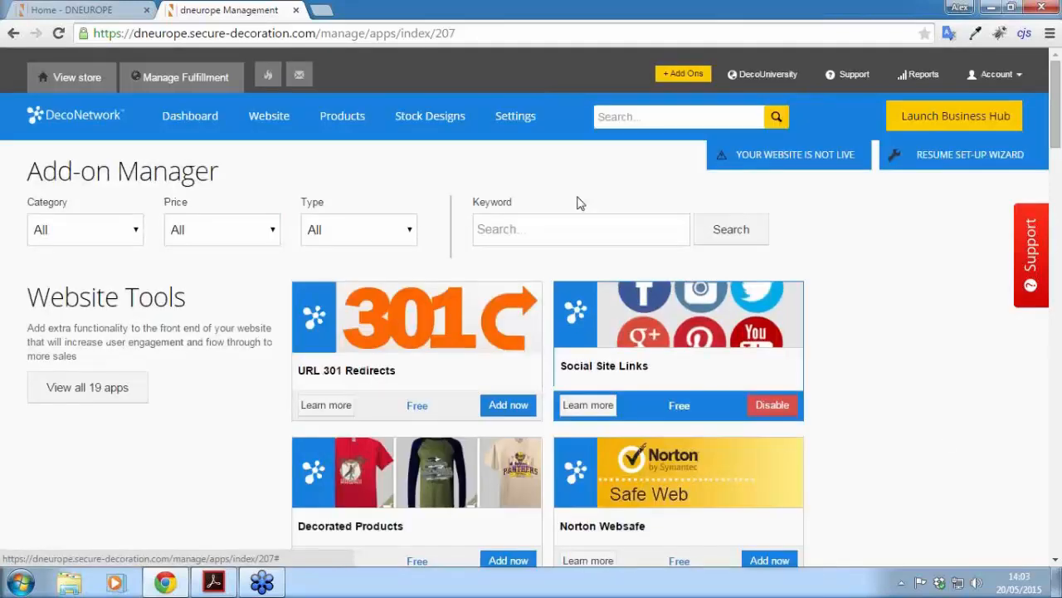
Step: Choose logo_invoice.png as the logo in the Email and Order Templates settings
{"action": "left_click", "coordinate": [522, 132]}
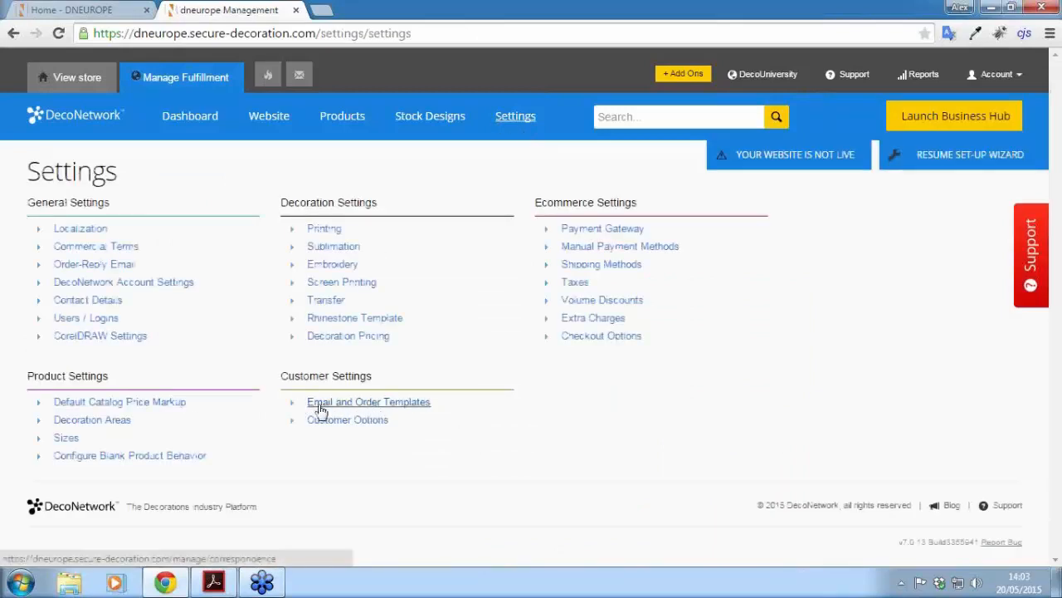
{"action": "left_click", "coordinate": [346, 406]}
{"action": "left_click", "coordinate": [346, 405]}
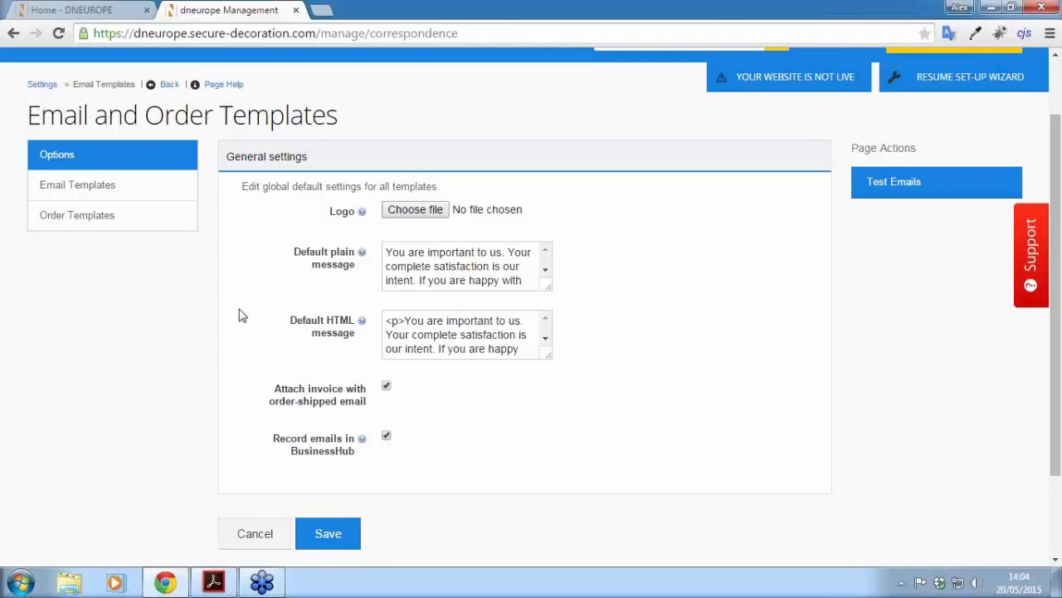
{"action": "left_click", "coordinate": [429, 212]}
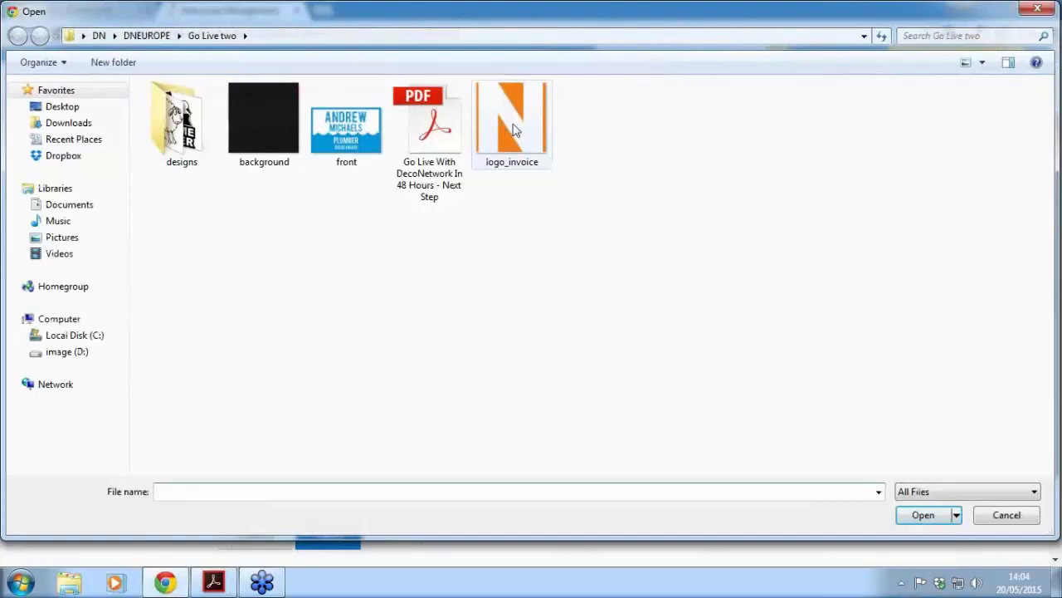
{"action": "double_click", "coordinate": [511, 125]}
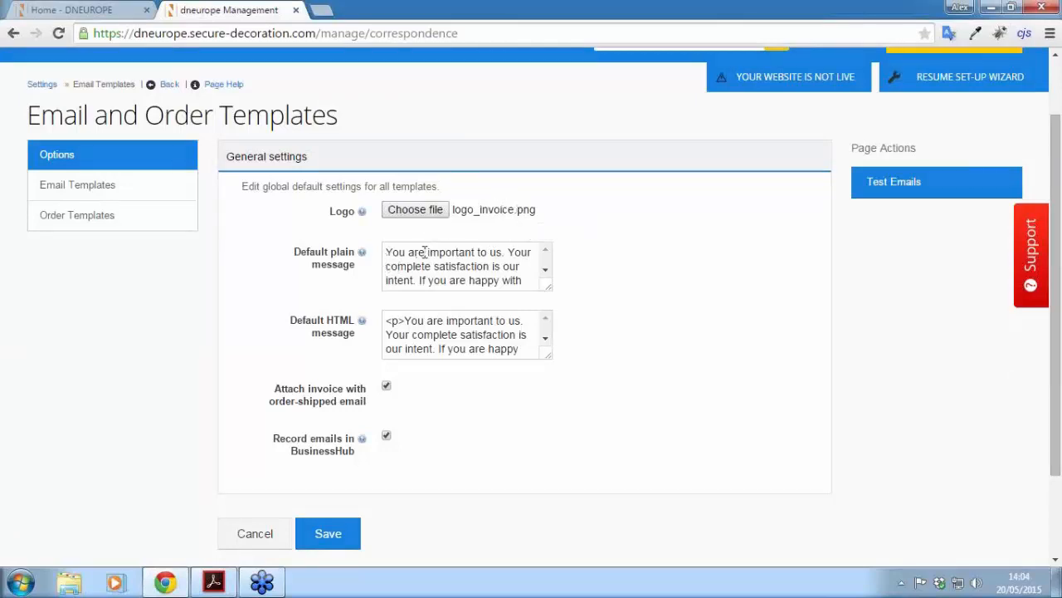
Step: Replace the default plain message with 'Please like our facebook page at facebook.com/dneurope' and copy it
{"action": "left_click_drag", "start_coordinate": [548, 287], "coordinate": [695, 330]}
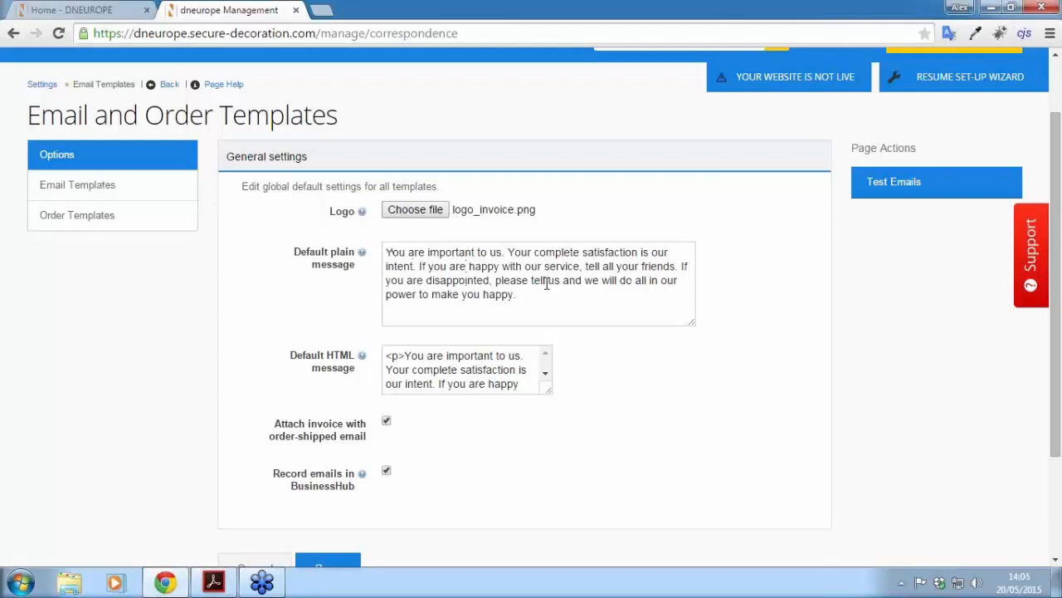
{"action": "left_click_drag", "start_coordinate": [550, 294], "coordinate": [352, 241]}
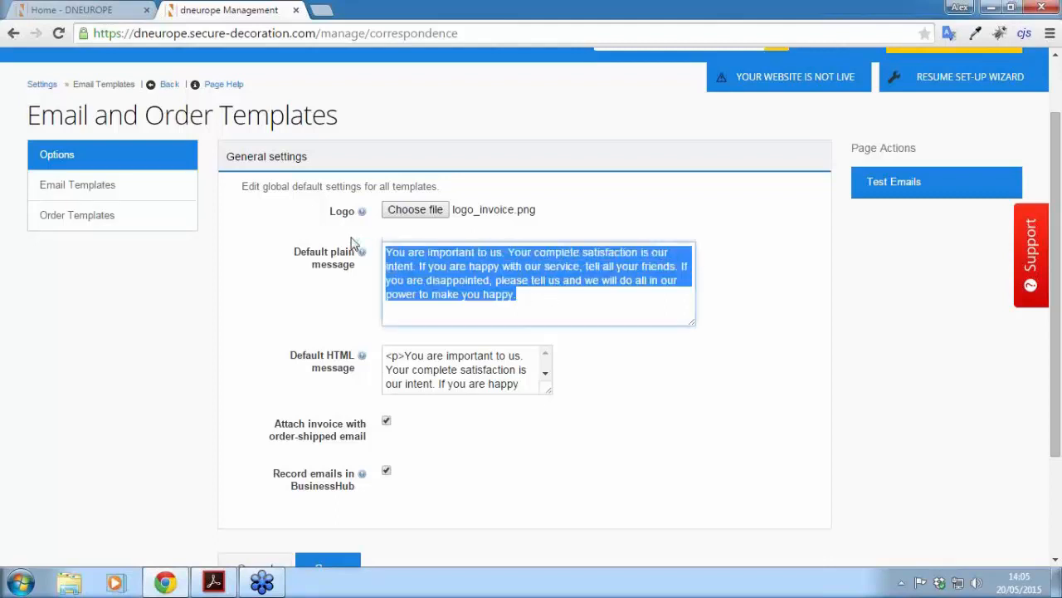
{"action": "type", "text": "Please l"}
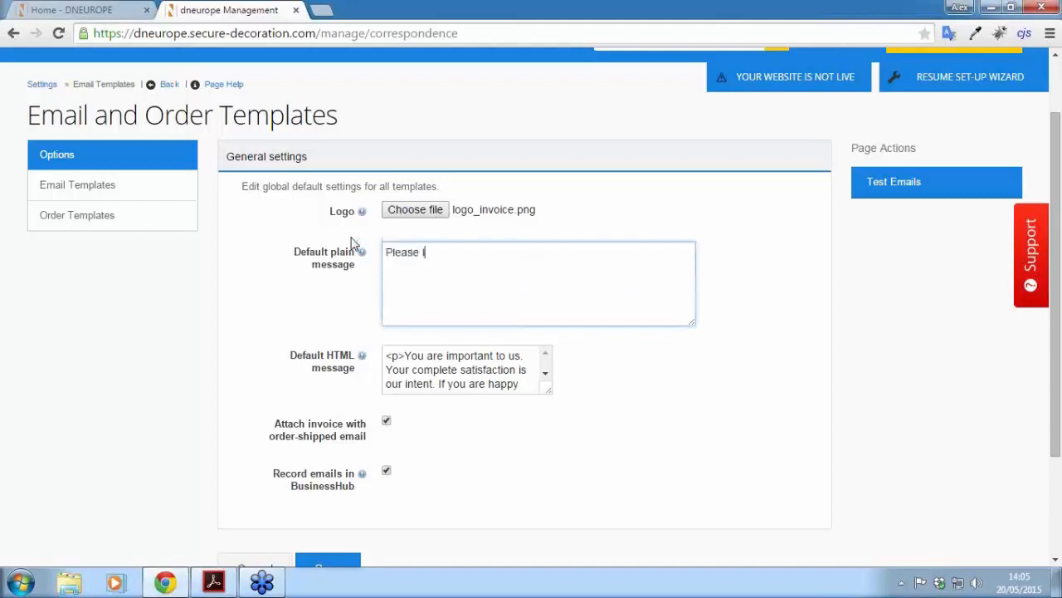
{"action": "type", "text": "ike our facebook"}
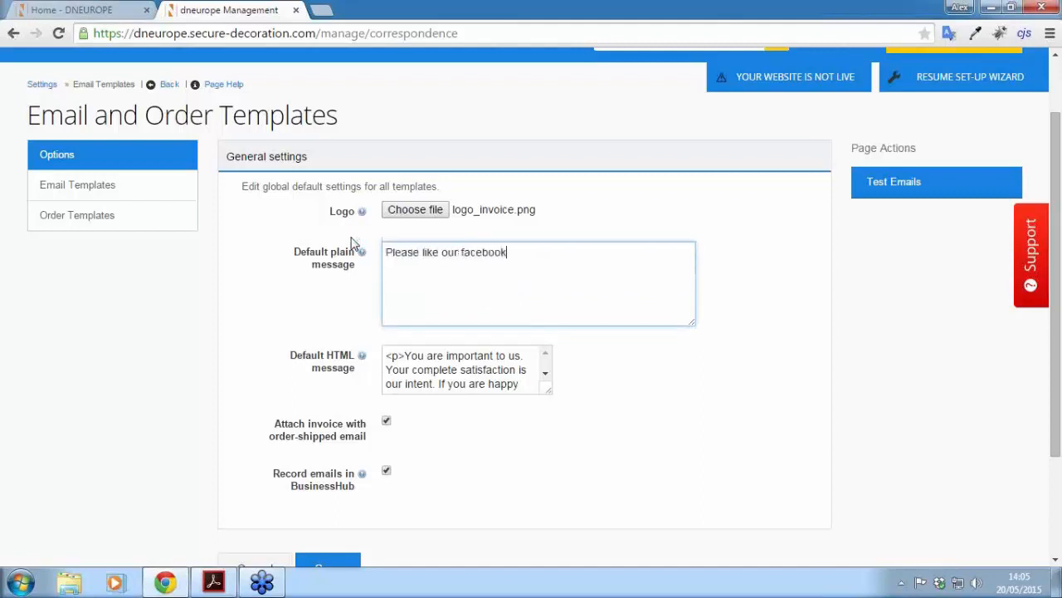
{"action": "type", "text": " page at facebook.com/"}
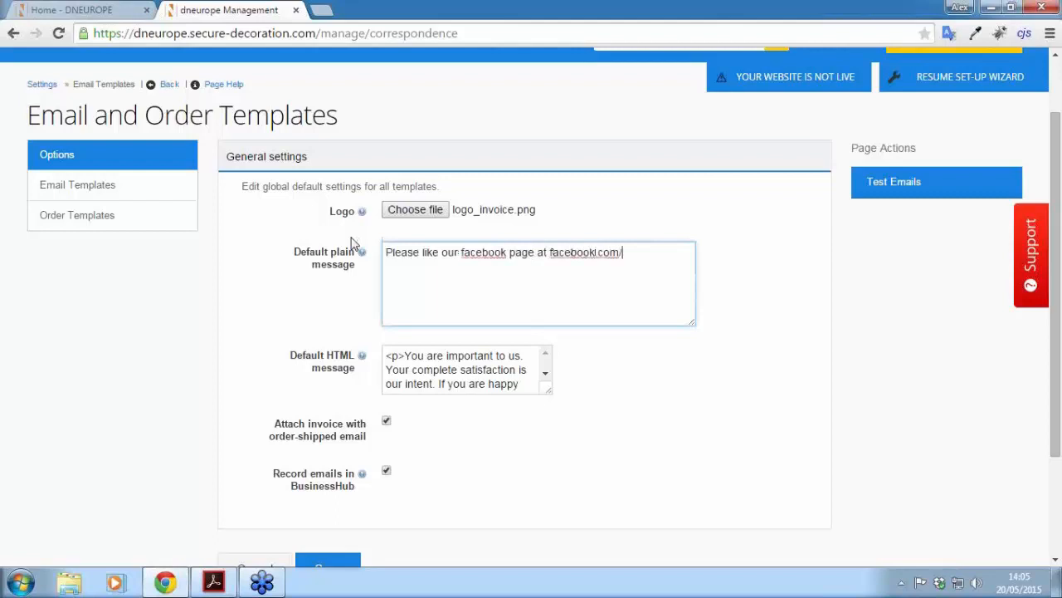
{"action": "type", "text": "dneurope"}
{"action": "left_click_drag", "start_coordinate": [680, 255], "coordinate": [366, 255]}
{"action": "key", "text": "ctrl+c"}
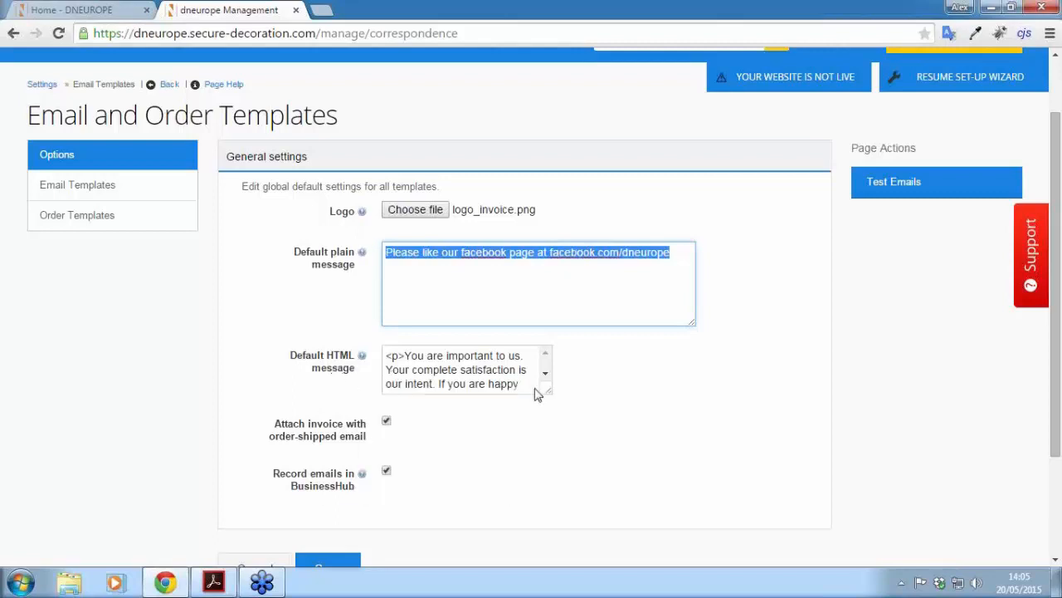
Step: Paste the Facebook message inside the default HTML message's paragraph tags and save the templates
{"action": "left_click_drag", "start_coordinate": [547, 392], "coordinate": [761, 413]}
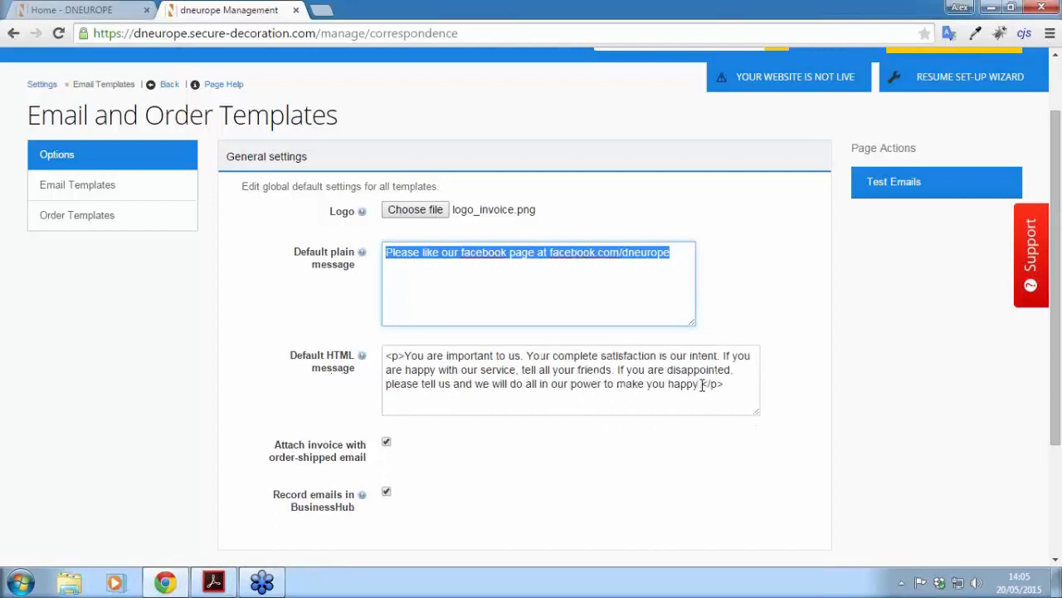
{"action": "left_click", "coordinate": [704, 385]}
{"action": "left_click_drag", "start_coordinate": [702, 385], "coordinate": [404, 356]}
{"action": "key", "text": "ctrl+v"}
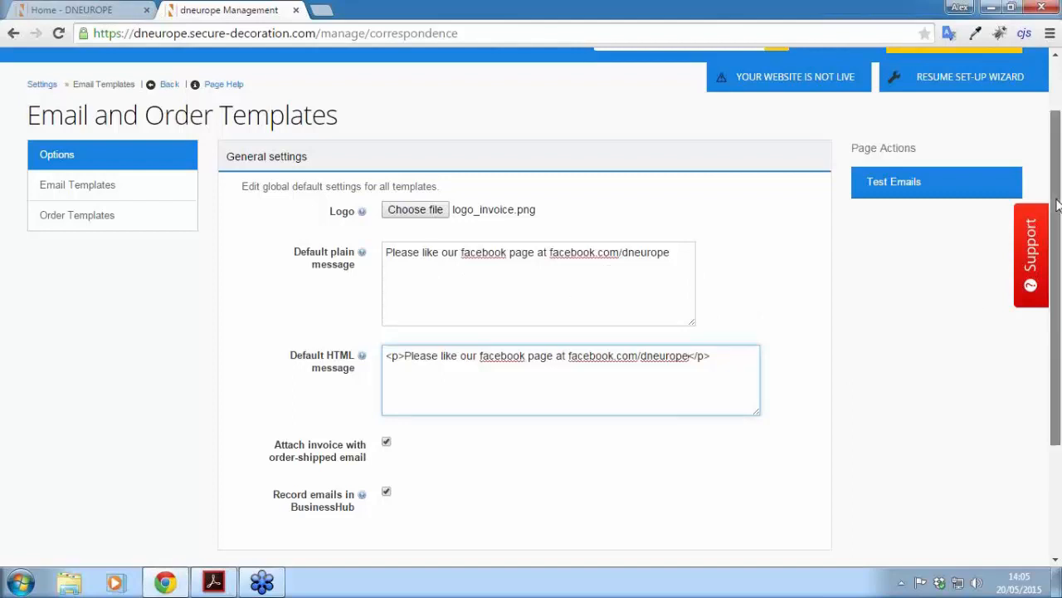
{"action": "left_click_drag", "start_coordinate": [1056, 206], "coordinate": [1057, 264]}
{"action": "left_click", "coordinate": [329, 499]}
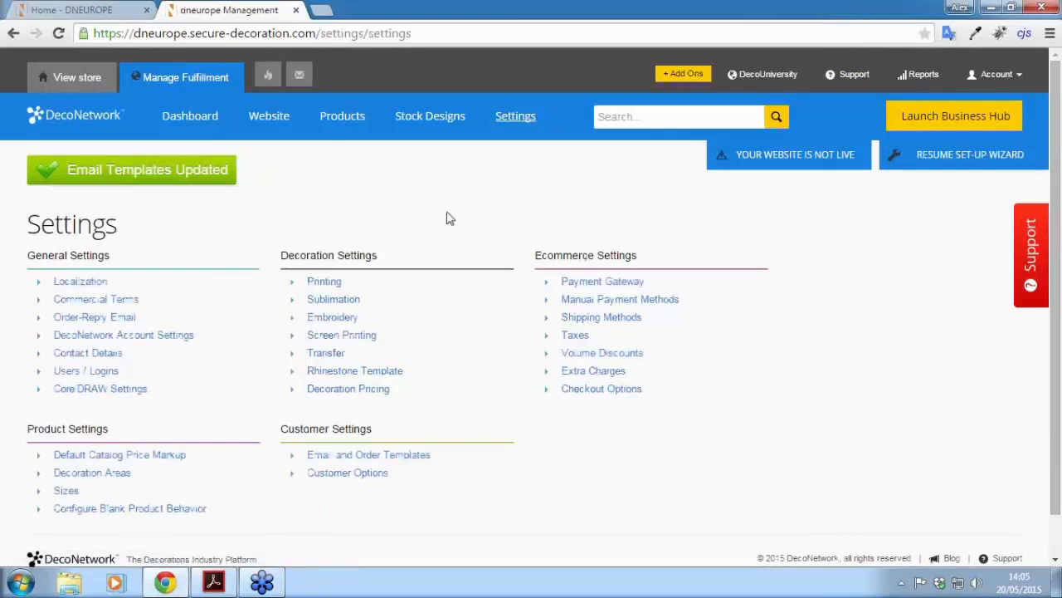
Step: Add the free Production and Order Pending Times add-on, then return to Settings
{"action": "left_click", "coordinate": [635, 118]}
{"action": "type", "text": "production an"}
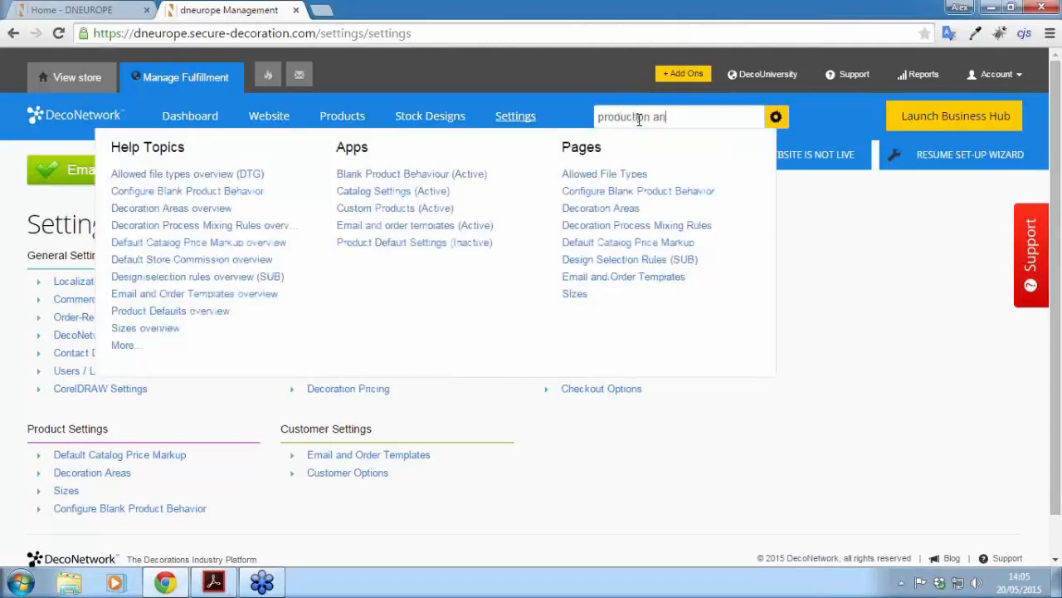
{"action": "type", "text": "d order"}
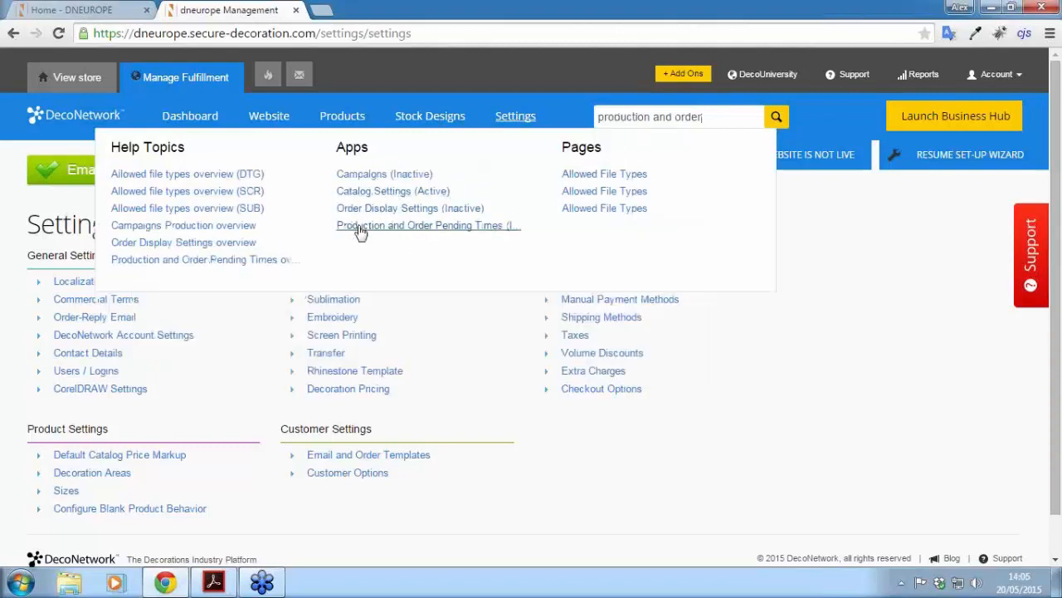
{"action": "left_click", "coordinate": [437, 234]}
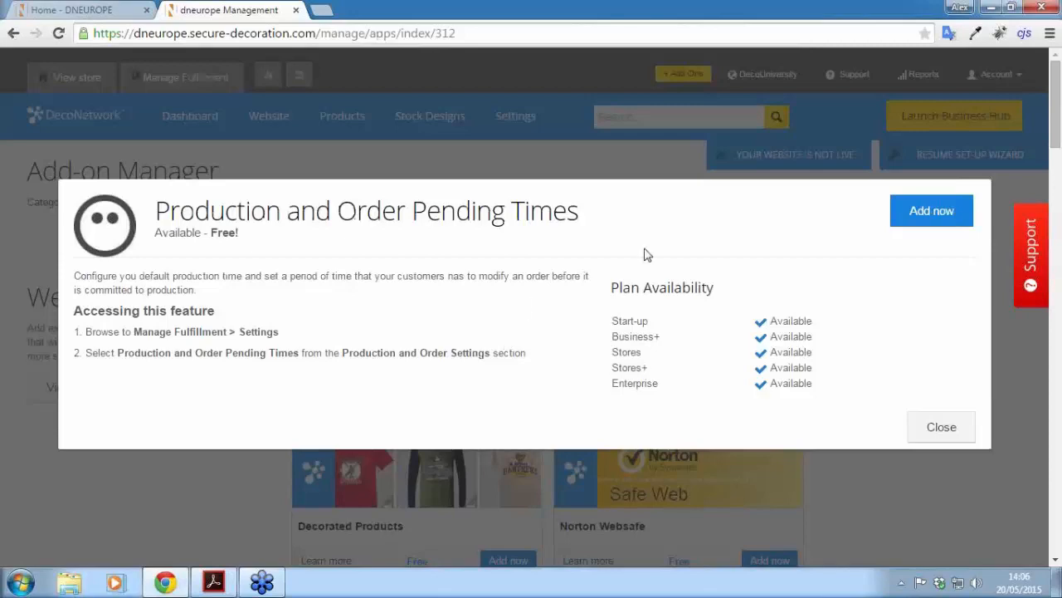
{"action": "left_click", "coordinate": [920, 217]}
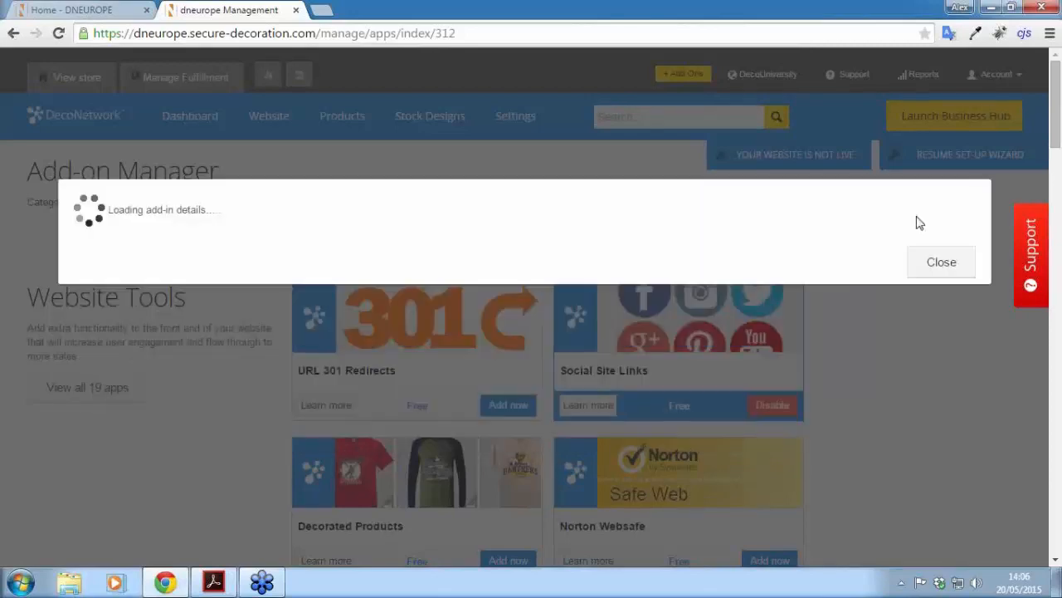
{"action": "left_click", "coordinate": [938, 421]}
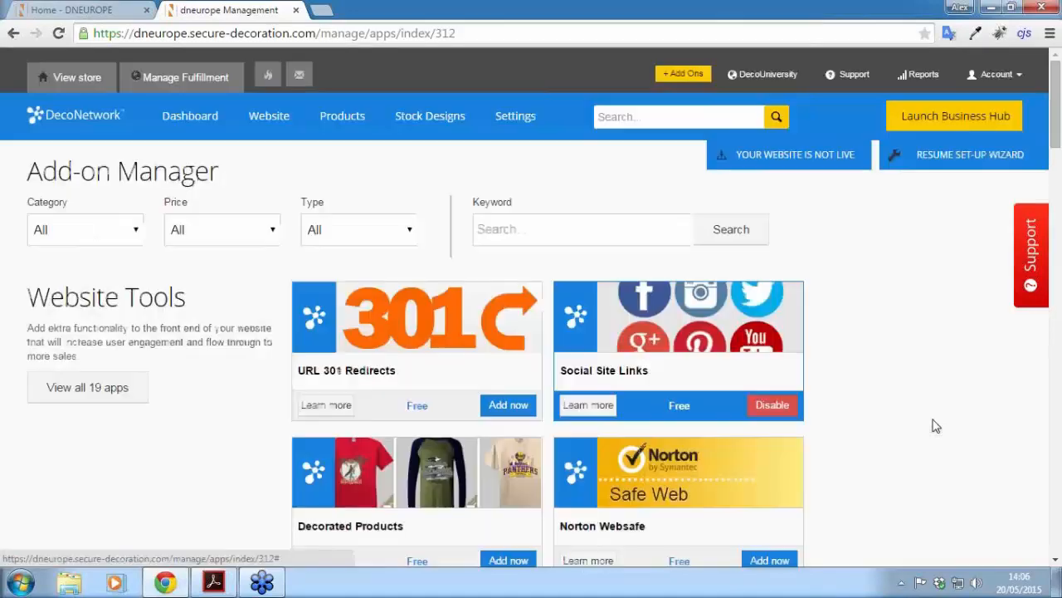
{"action": "left_click", "coordinate": [506, 118]}
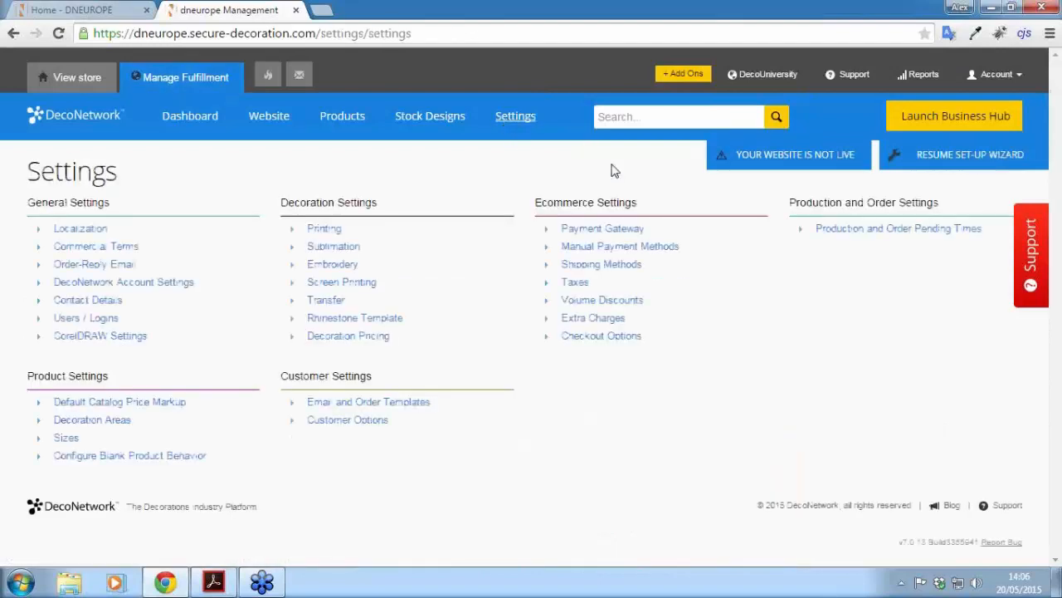
Step: Enter 5 as the default production time and keep only Monday–Saturday as production days
{"action": "left_click", "coordinate": [895, 231]}
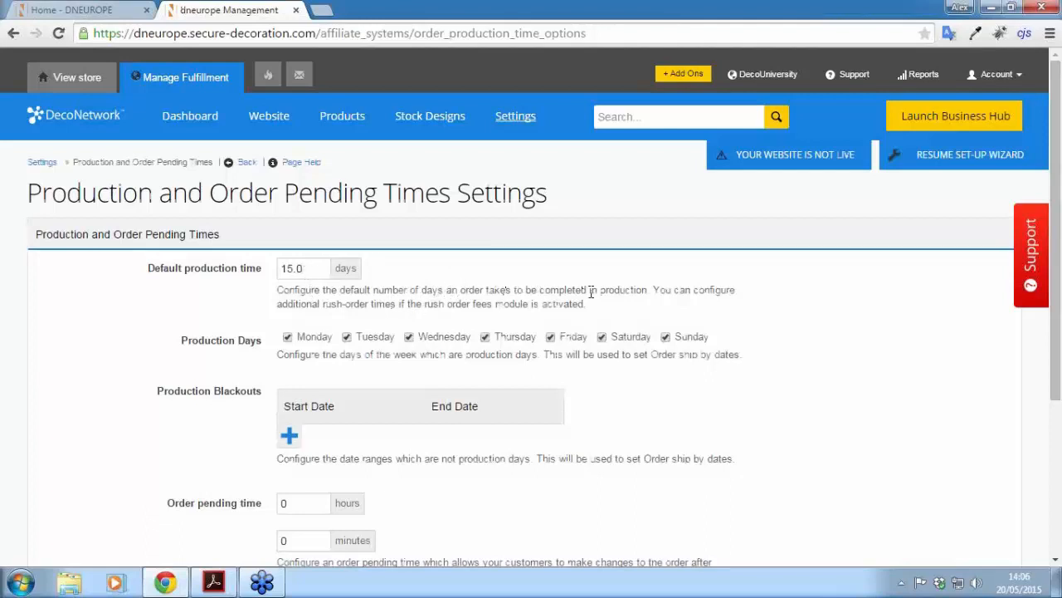
{"action": "scroll", "coordinate": [199, 306], "scroll_direction": "down", "scroll_amount": 1}
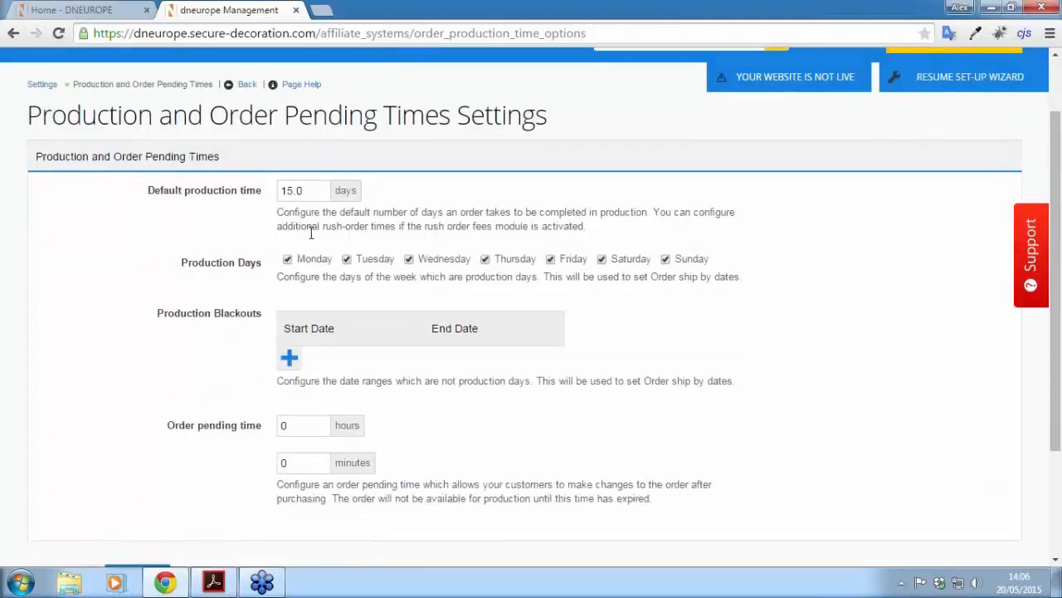
{"action": "double_click", "coordinate": [285, 192]}
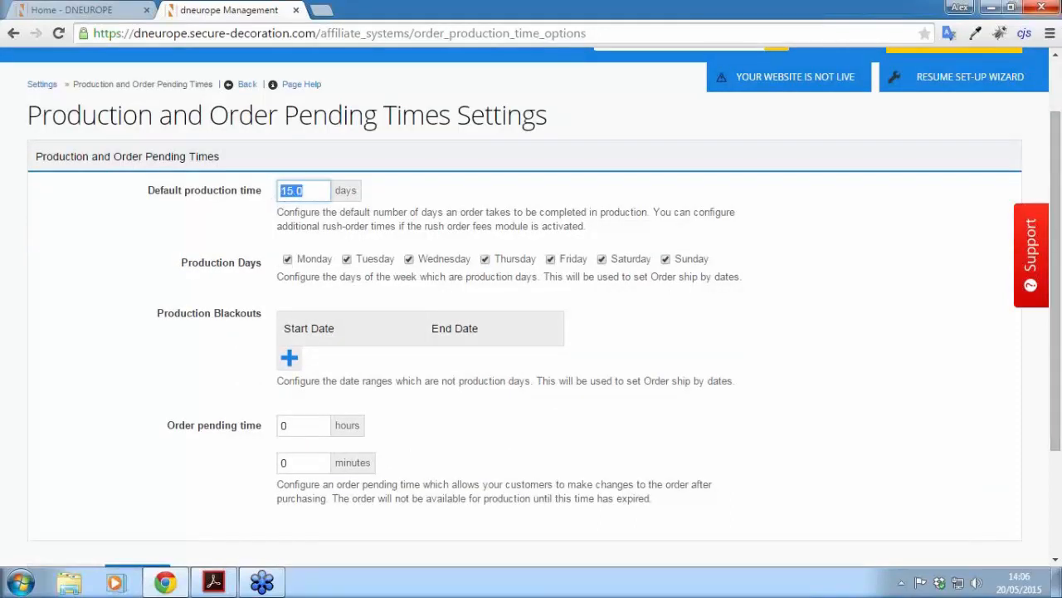
{"action": "type", "text": "5"}
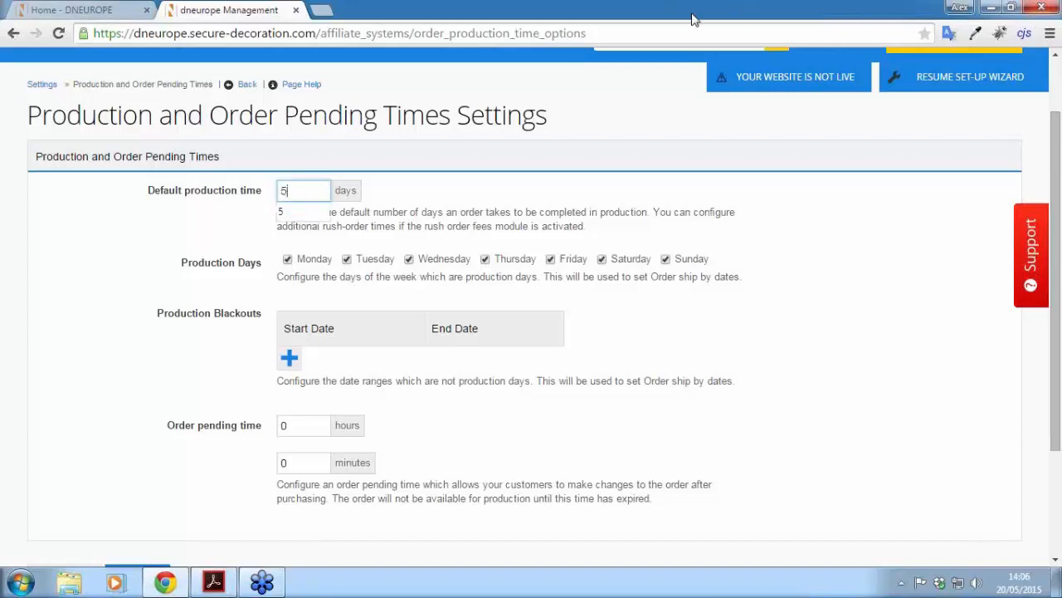
{"action": "left_click", "coordinate": [656, 212]}
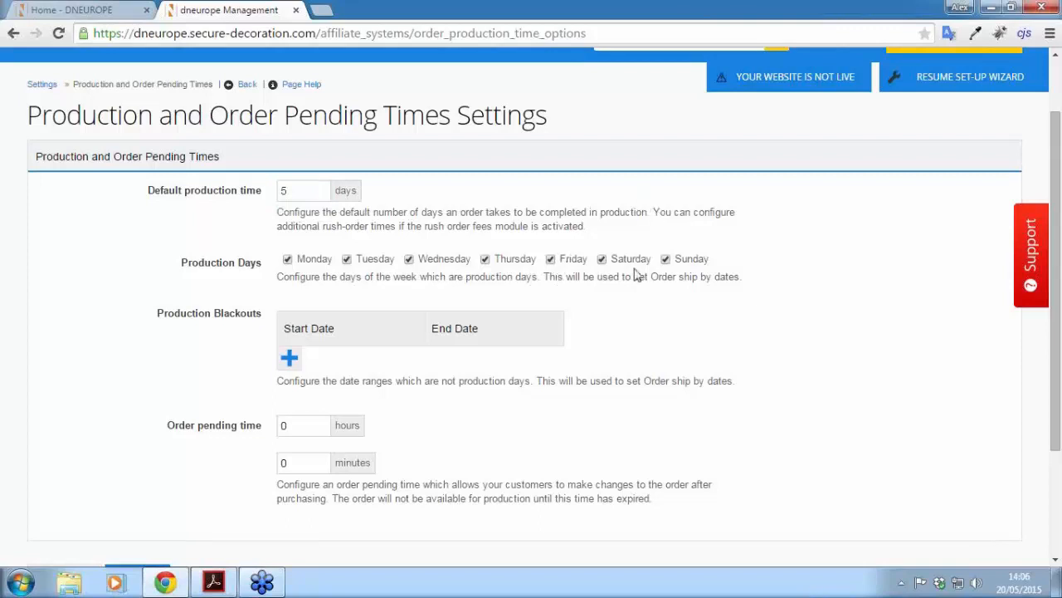
{"action": "left_click", "coordinate": [665, 260]}
{"action": "scroll", "coordinate": [660, 257], "scroll_direction": "down", "scroll_amount": 1}
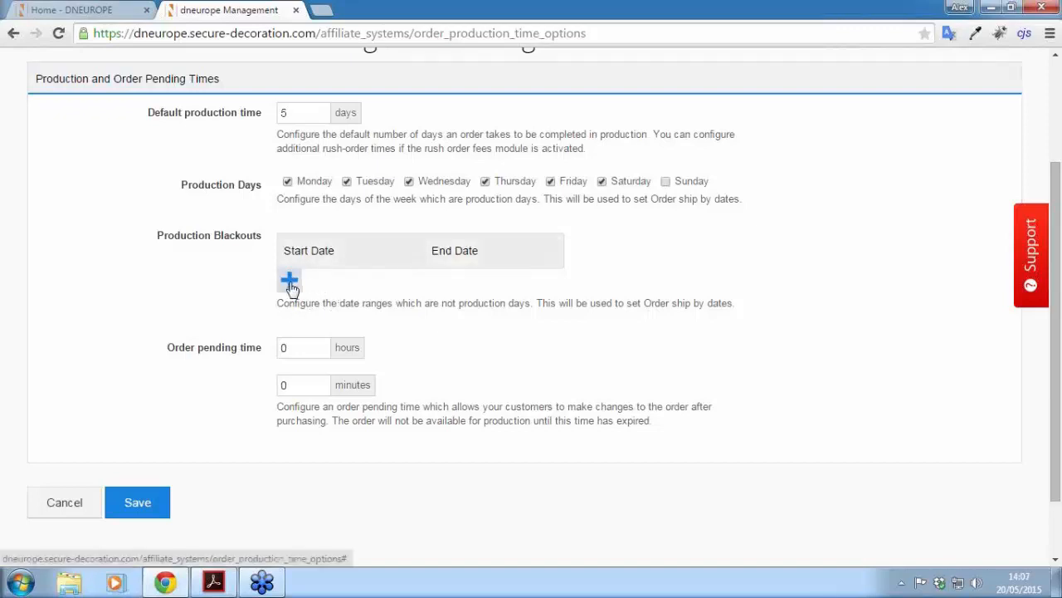
Step: Add a production blackout running from December 23, 2015 to January 2, 2016
{"action": "left_click", "coordinate": [288, 280]}
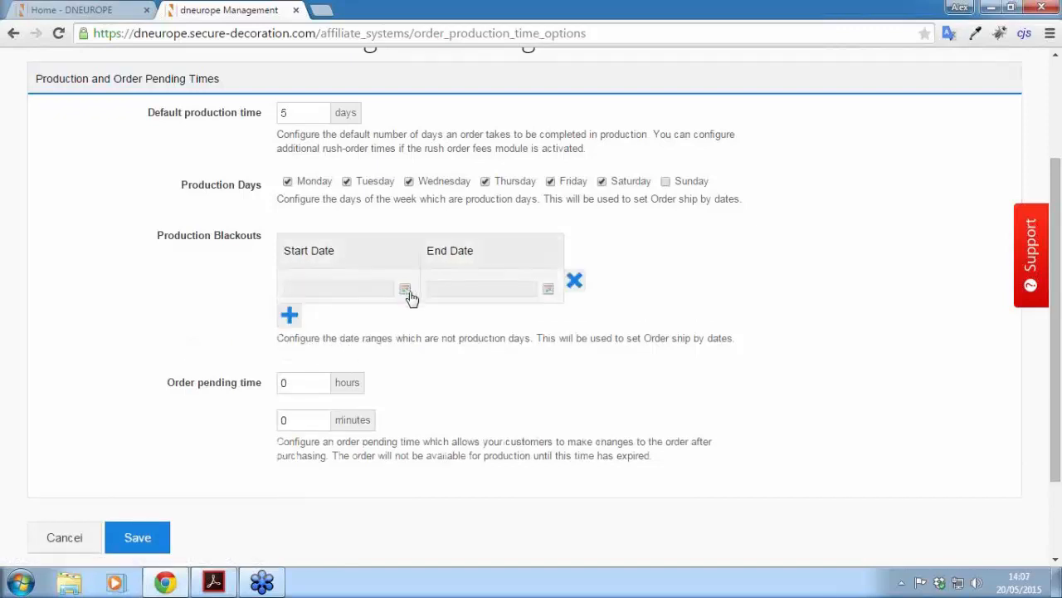
{"action": "left_click", "coordinate": [405, 291]}
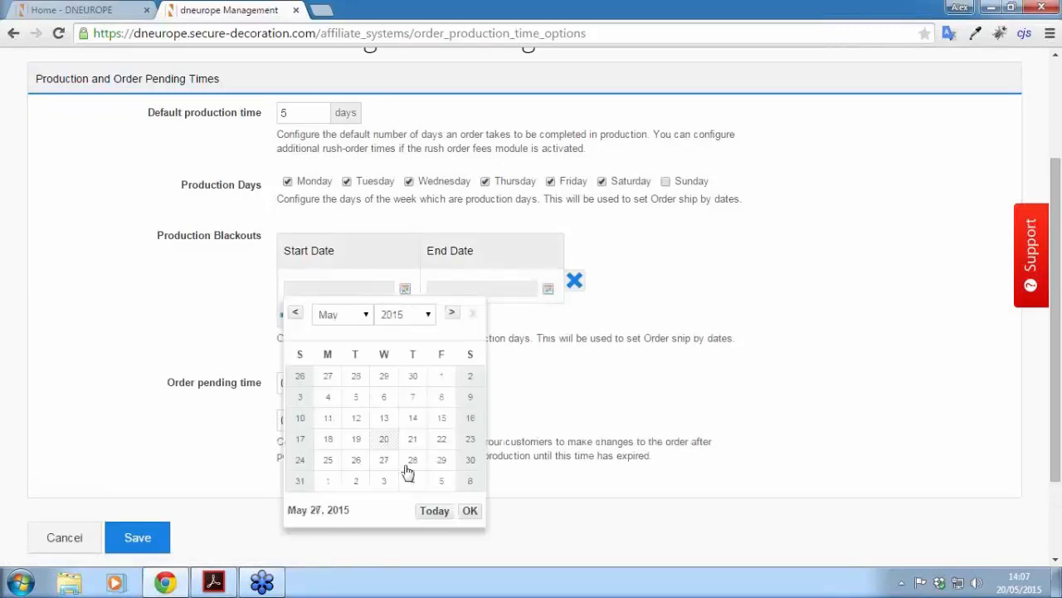
{"action": "left_click", "coordinate": [366, 316]}
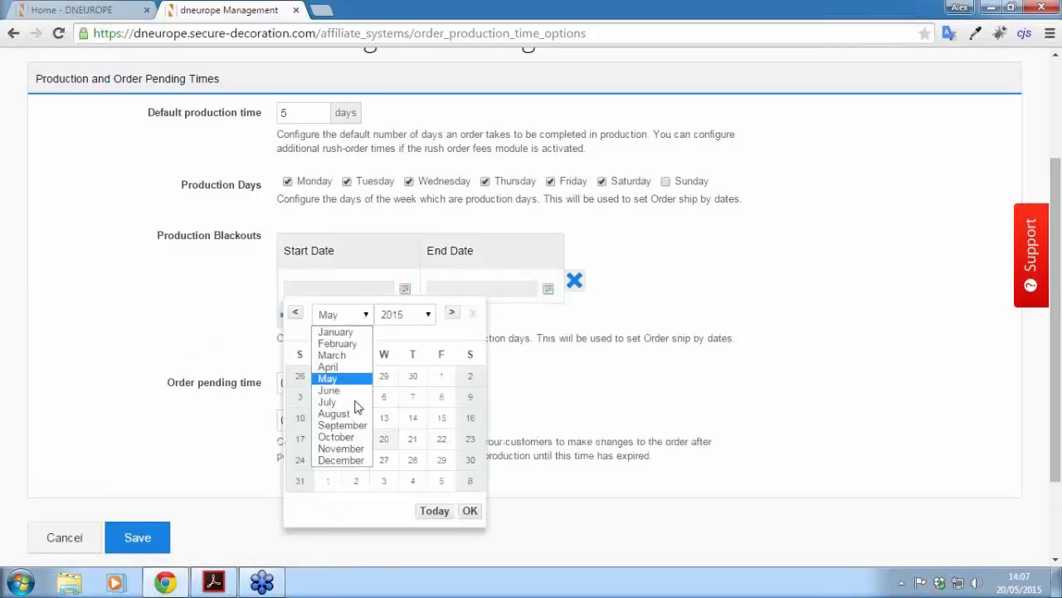
{"action": "left_click", "coordinate": [352, 463]}
{"action": "left_click", "coordinate": [383, 462]}
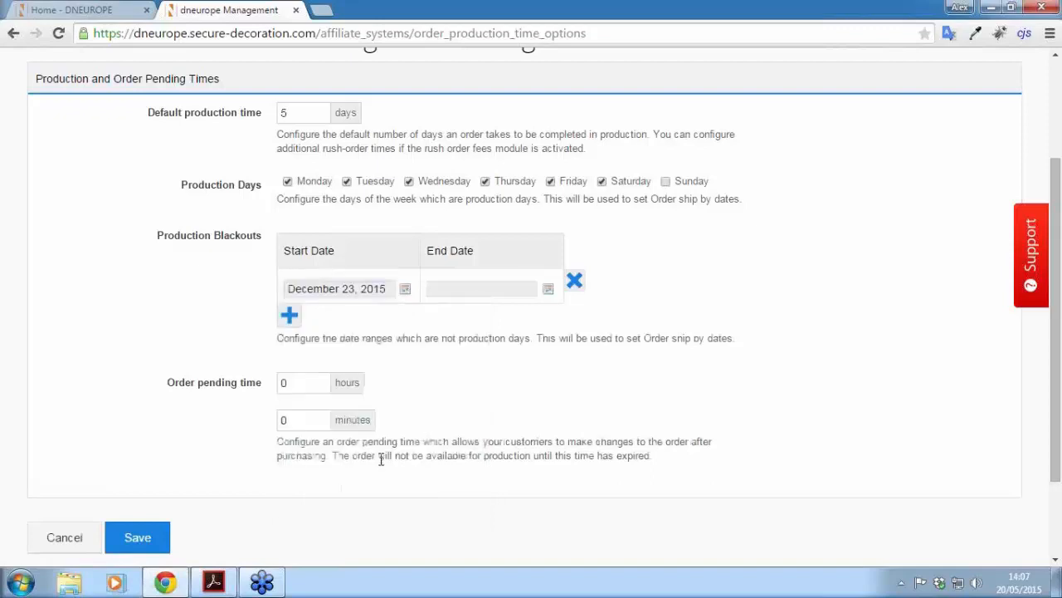
{"action": "left_click", "coordinate": [547, 291]}
{"action": "left_click", "coordinate": [486, 315]}
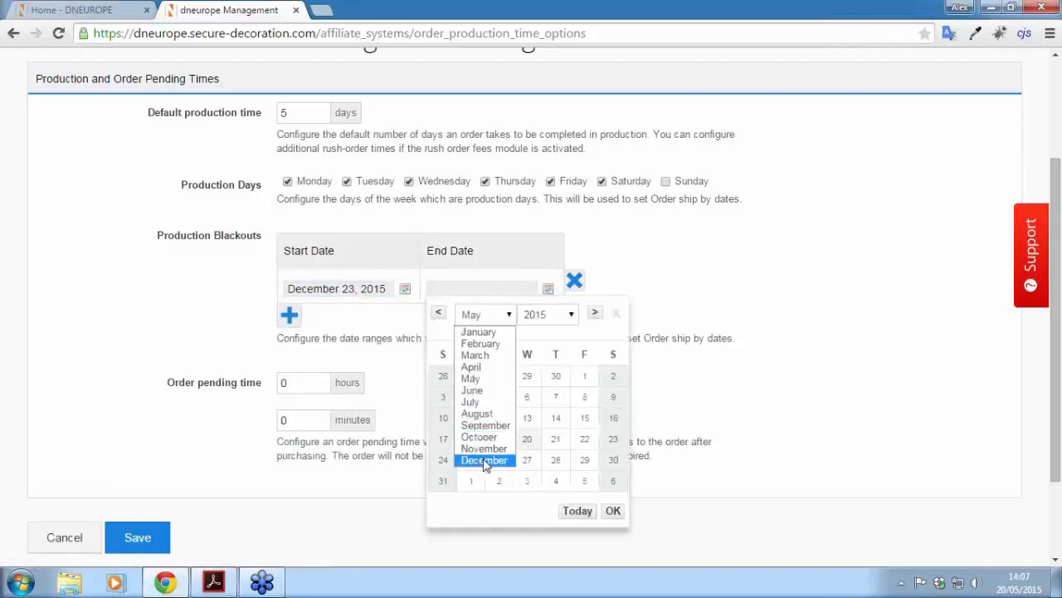
{"action": "left_click", "coordinate": [487, 462]}
{"action": "left_click", "coordinate": [612, 481]}
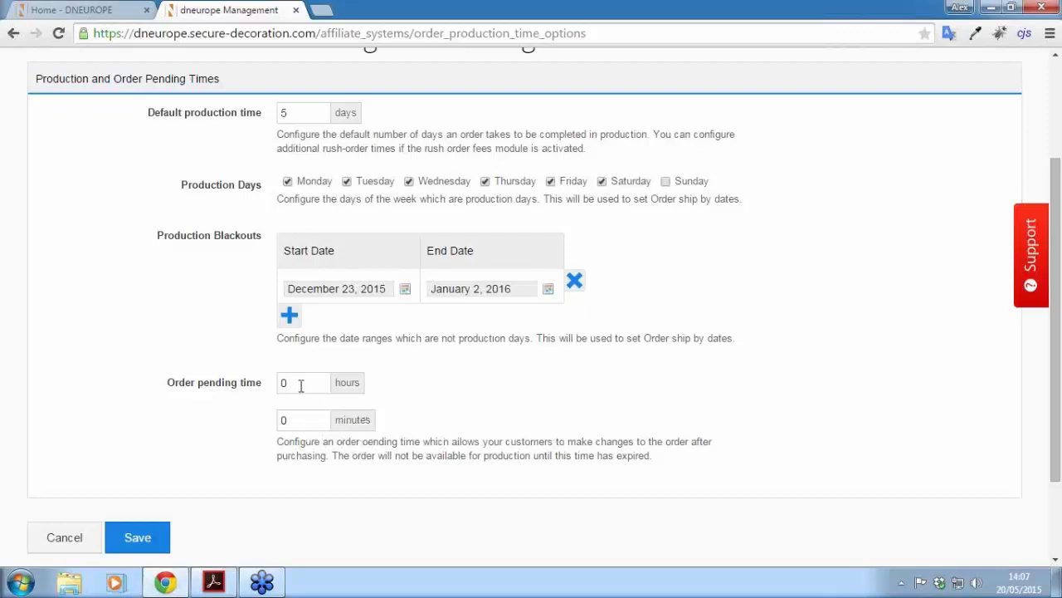
Step: Set the order pending hours back to 0
{"action": "left_click_drag", "start_coordinate": [303, 383], "coordinate": [270, 389]}
{"action": "type", "text": "1"}
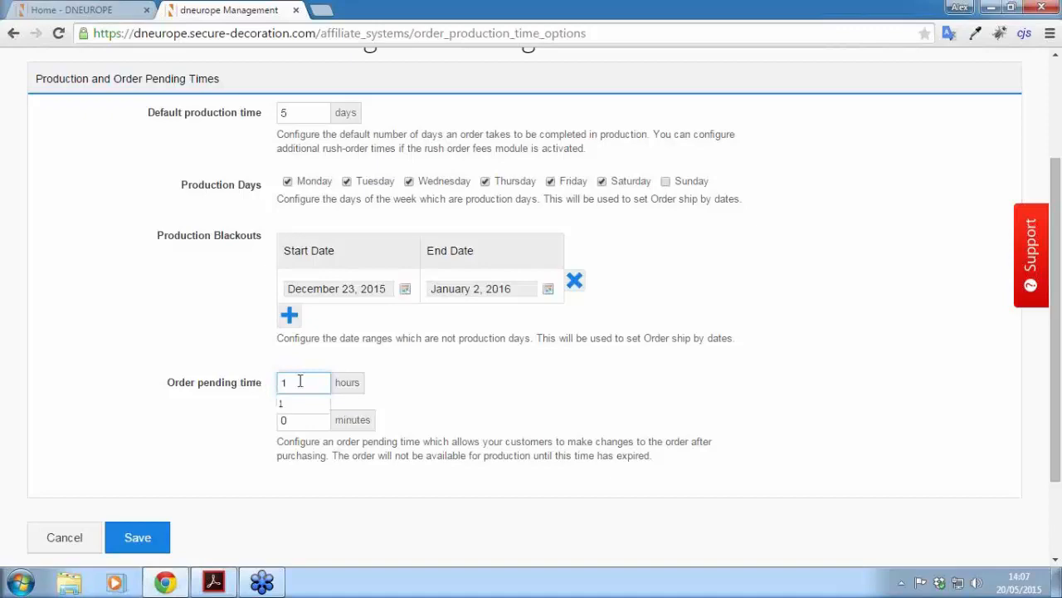
{"action": "left_click_drag", "start_coordinate": [301, 381], "coordinate": [263, 383]}
{"action": "type", "text": "1"}
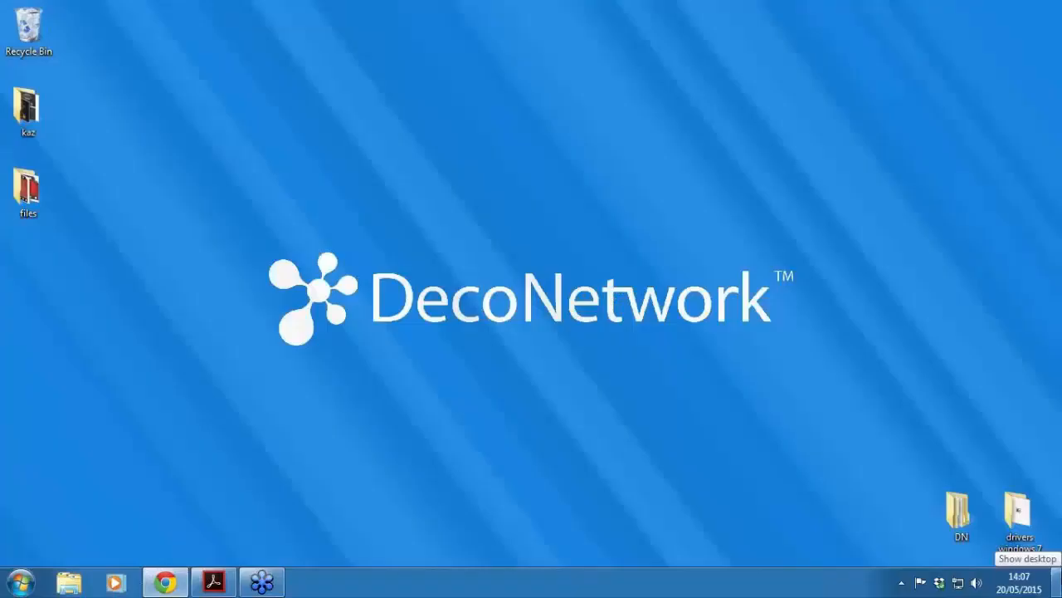
{"action": "type", "text": "0"}
{"action": "left_click_drag", "start_coordinate": [287, 390], "coordinate": [265, 396]}
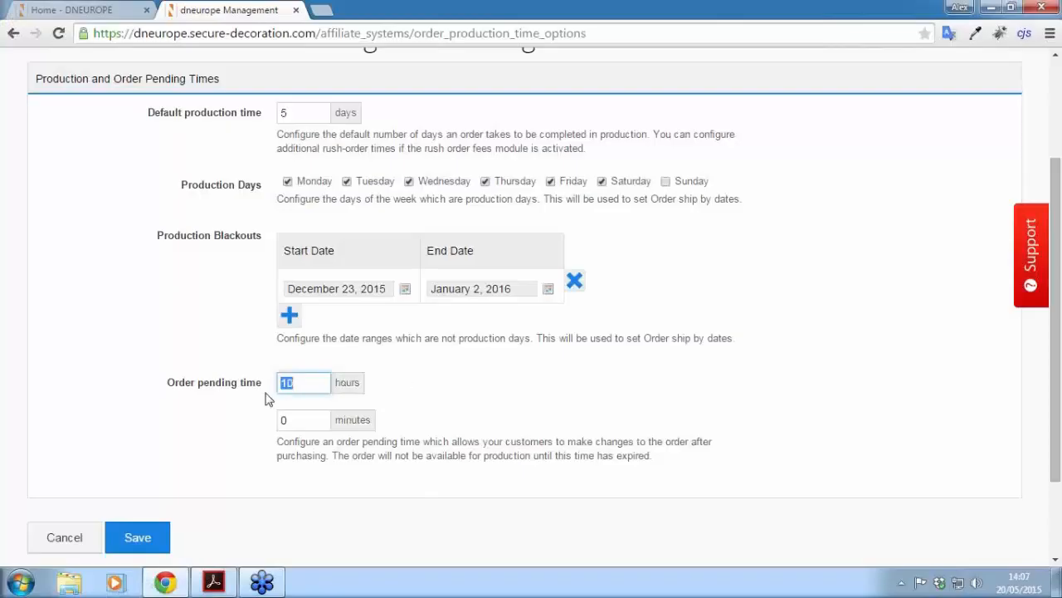
{"action": "type", "text": "0"}
{"action": "left_click", "coordinate": [456, 373]}
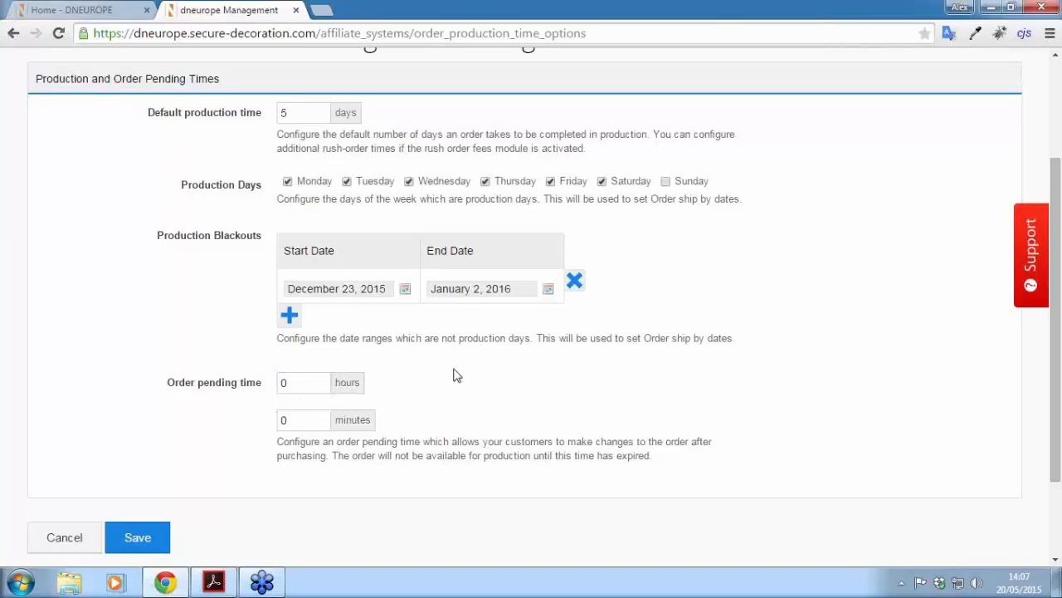
Step: Save the production and order pending time settings
{"action": "left_click", "coordinate": [130, 541]}
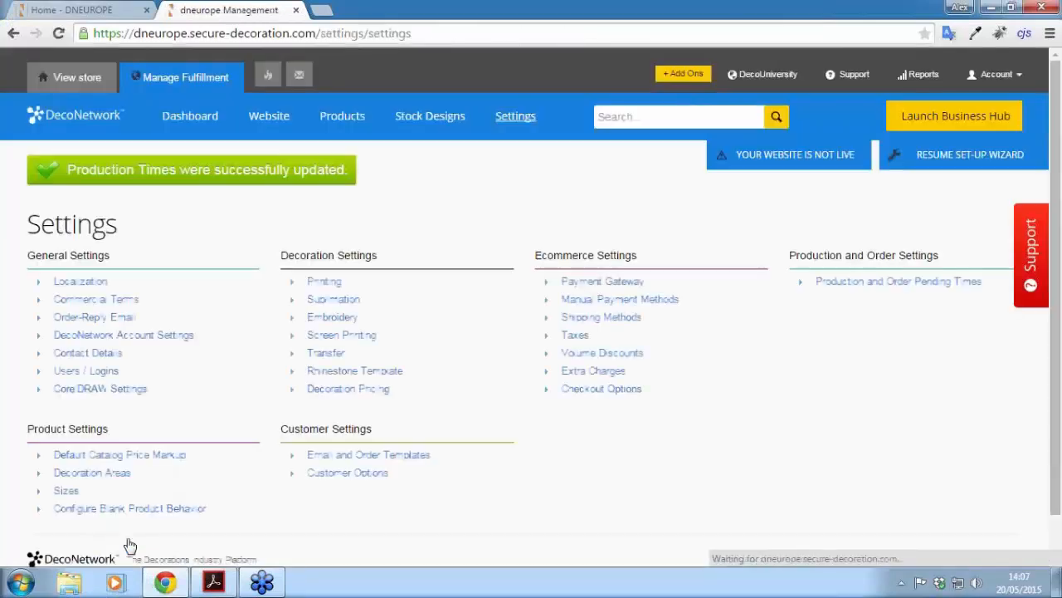
{"action": "scroll", "coordinate": [1056, 197], "scroll_direction": "down", "scroll_amount": 1}
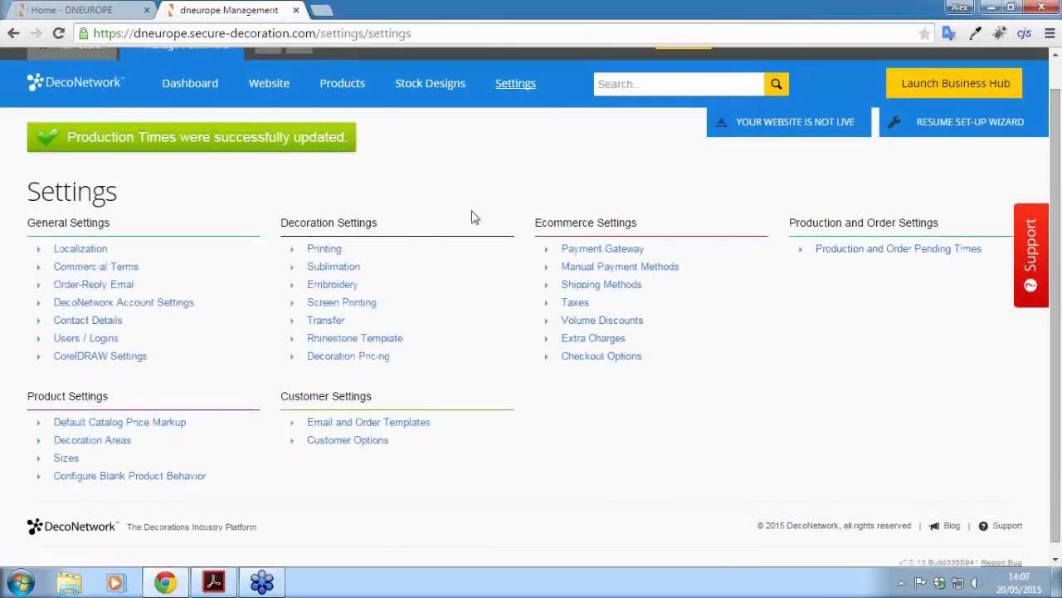
{"action": "left_click_drag", "start_coordinate": [1057, 197], "coordinate": [1055, 167]}
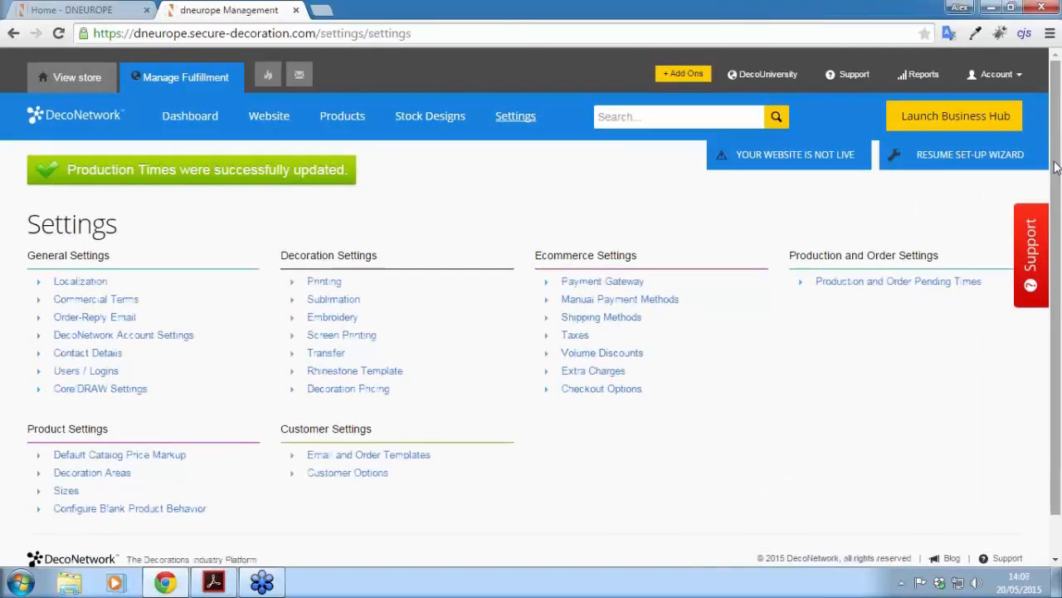
{"action": "scroll", "coordinate": [471, 211], "scroll_direction": "down", "scroll_amount": 1}
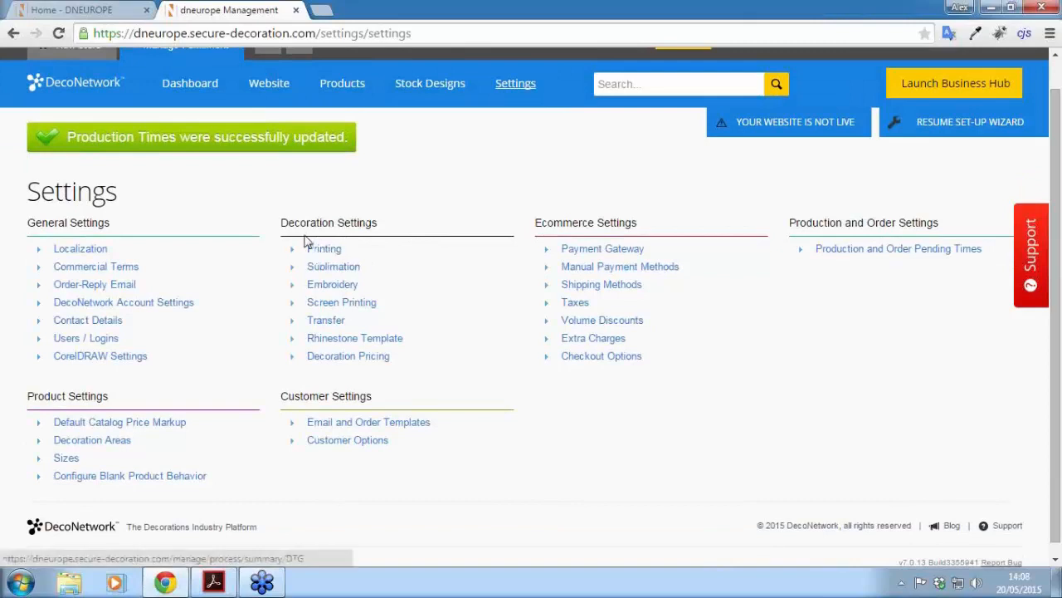
Step: Open the Example DTG printing price table for editing
{"action": "left_click", "coordinate": [324, 249]}
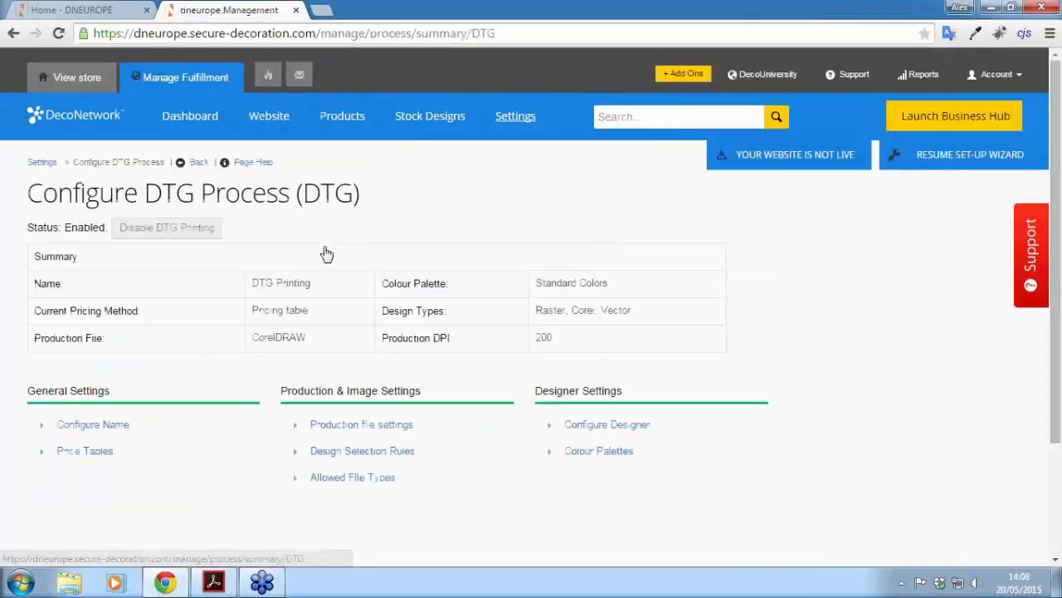
{"action": "left_click", "coordinate": [85, 450]}
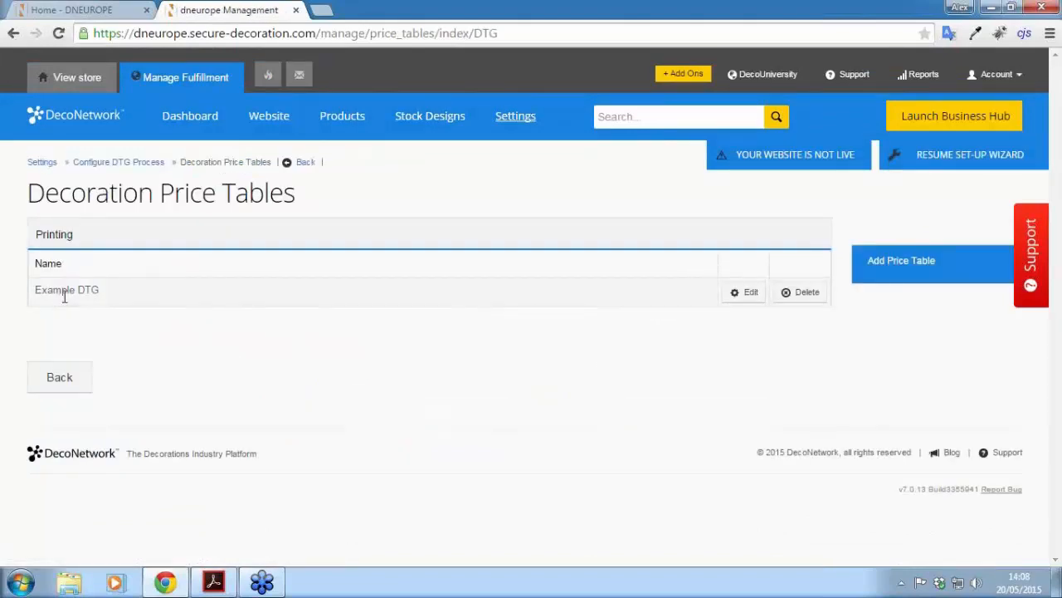
{"action": "left_click", "coordinate": [738, 296]}
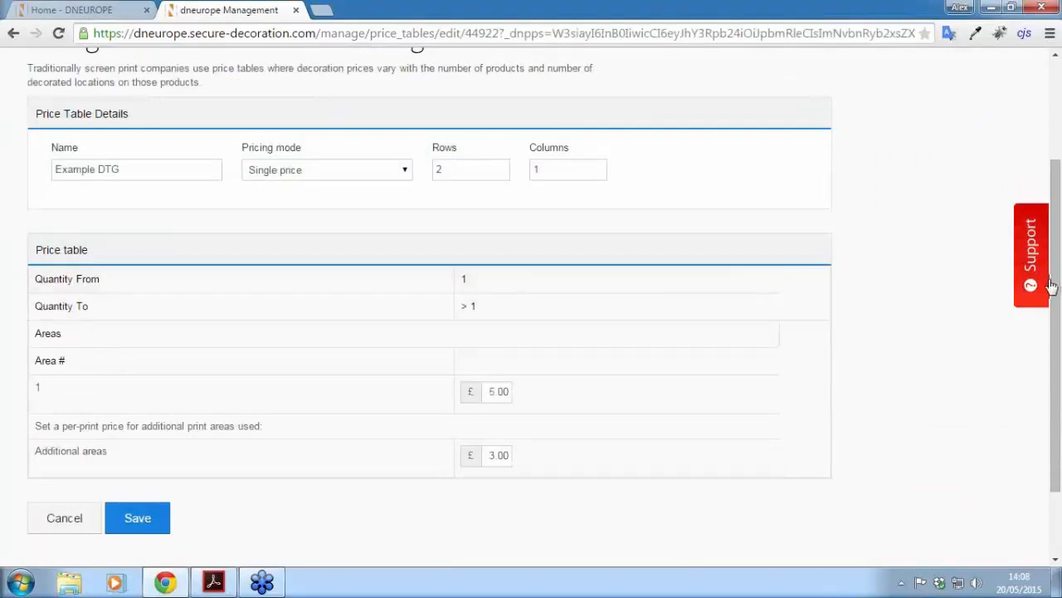
{"action": "left_click_drag", "start_coordinate": [1056, 286], "coordinate": [1056, 303]}
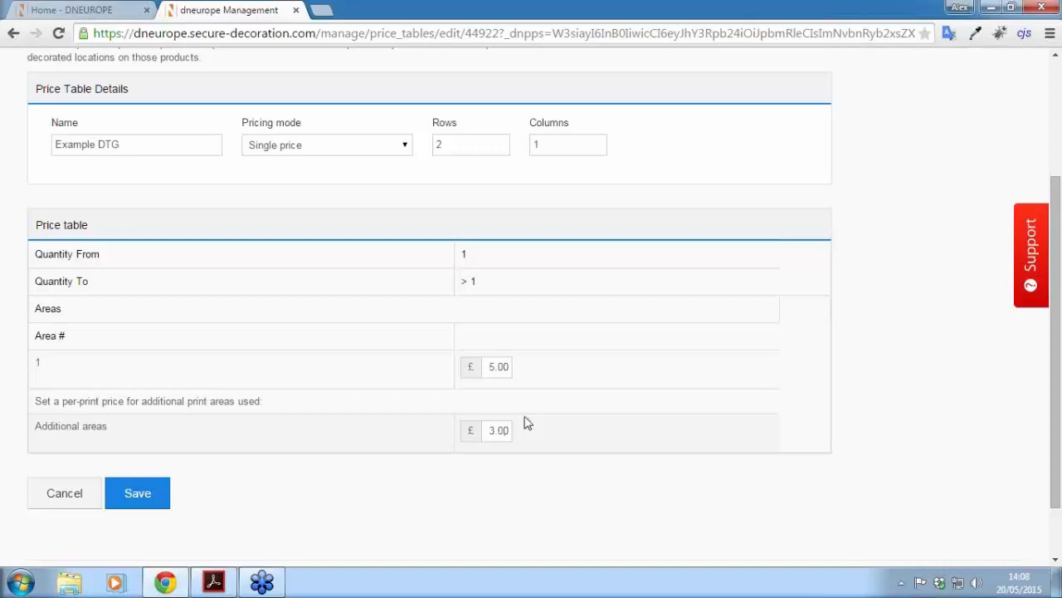
Step: Use three price columns with quantity breaks starting at 1, 11 and 21
{"action": "double_click", "coordinate": [533, 146]}
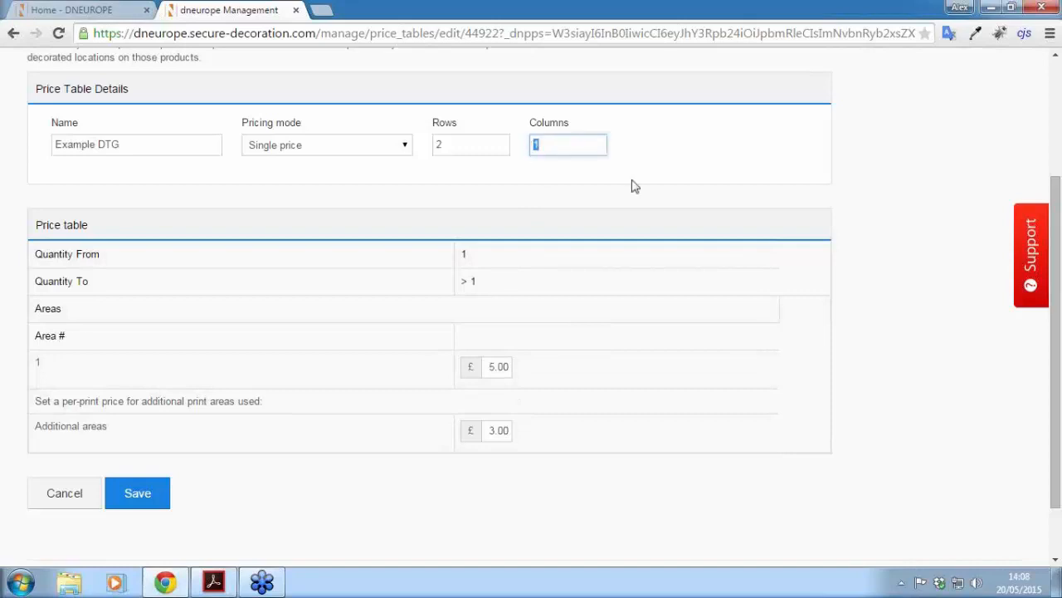
{"action": "type", "text": "3"}
{"action": "left_click", "coordinate": [535, 256]}
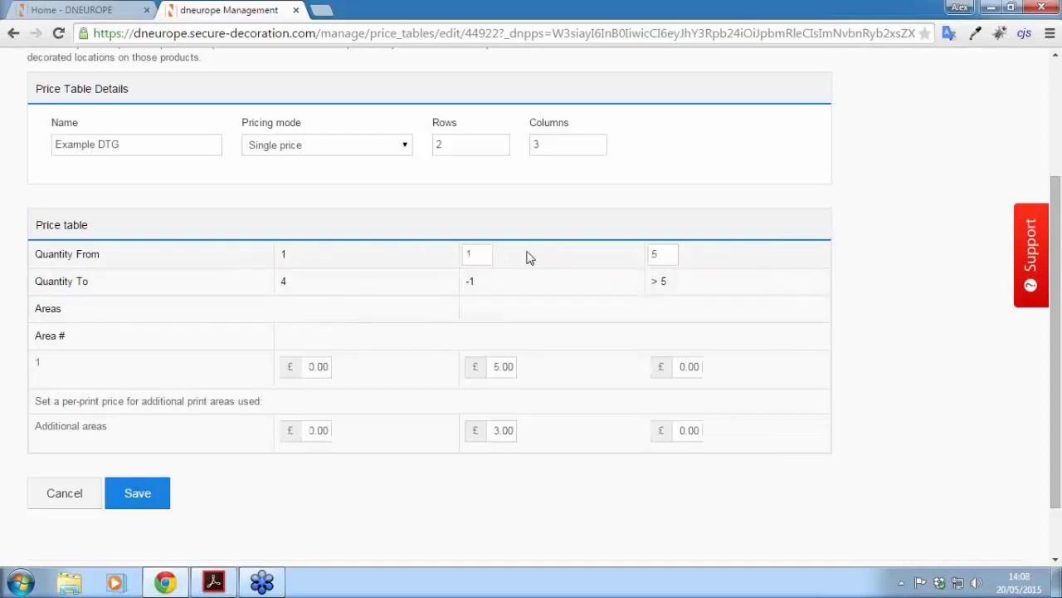
{"action": "double_click", "coordinate": [481, 254]}
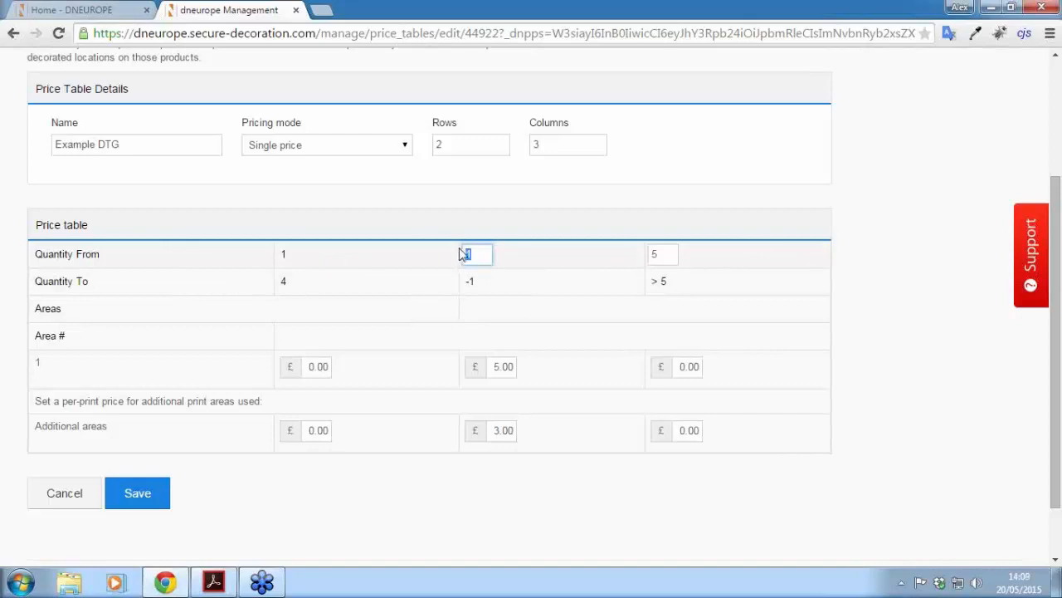
{"action": "type", "text": "11"}
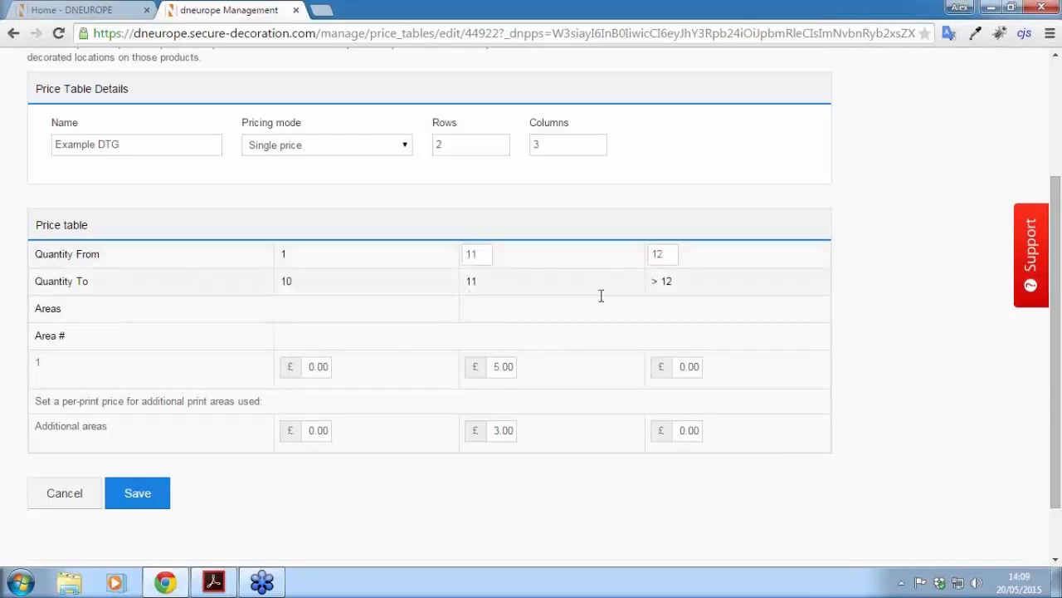
{"action": "double_click", "coordinate": [669, 254]}
{"action": "type", "text": "21"}
Step: Price the 1–10 tier at £5.00 for area 1 and £3.00 per additional area
{"action": "left_click_drag", "start_coordinate": [306, 367], "coordinate": [369, 376]}
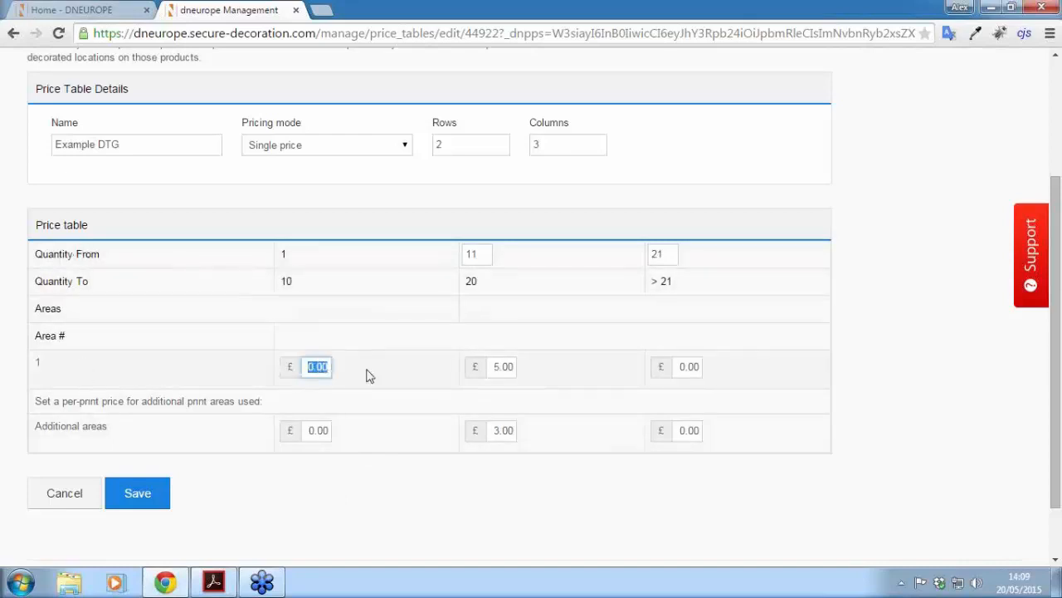
{"action": "type", "text": "5.00"}
{"action": "left_click", "coordinate": [372, 388]}
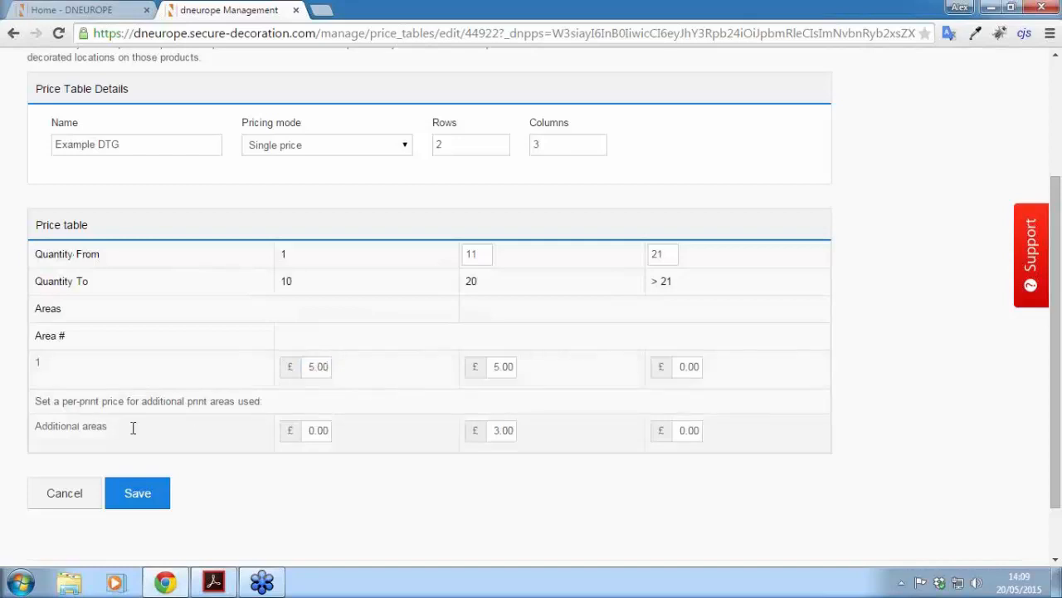
{"action": "left_click_drag", "start_coordinate": [310, 429], "coordinate": [337, 430]}
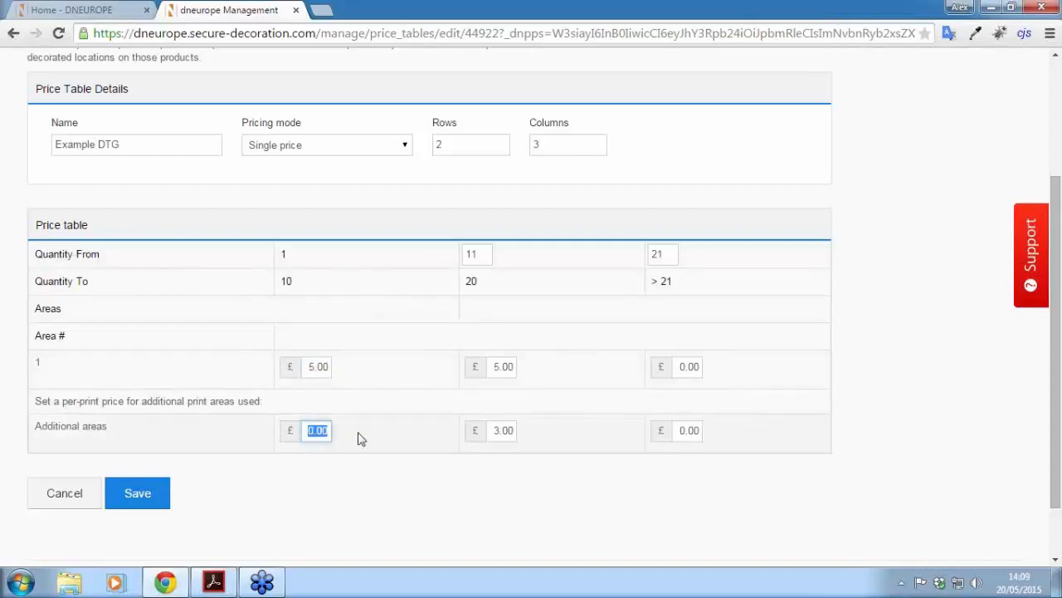
{"action": "type", "text": "3.00"}
{"action": "left_click", "coordinate": [371, 471]}
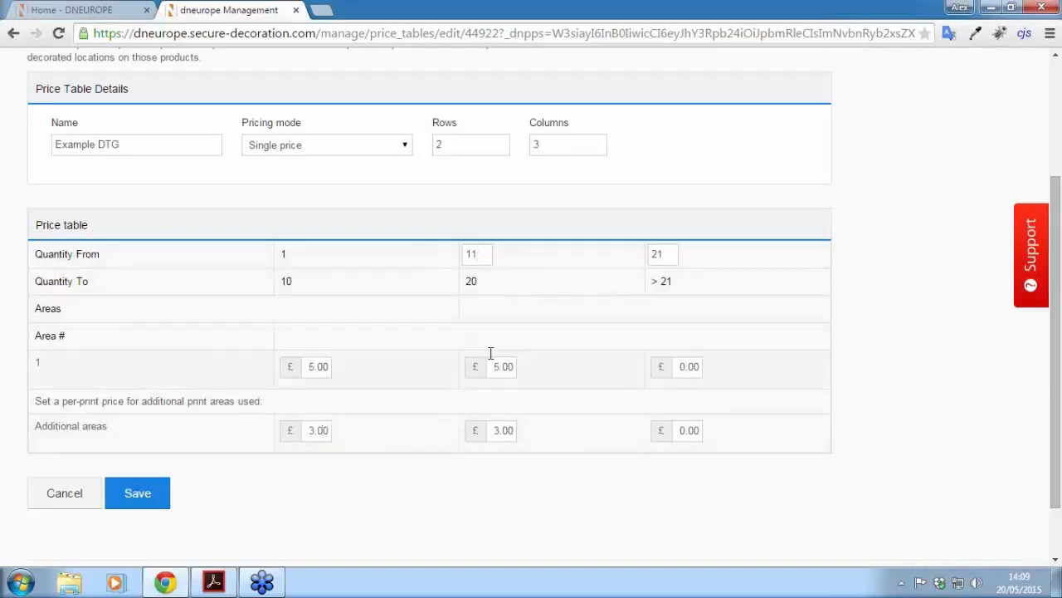
Step: Price the 11–20 tier at £4.00 for area 1 and £2.00 per additional area
{"action": "left_click_drag", "start_coordinate": [494, 368], "coordinate": [550, 376]}
{"action": "type", "text": "4.00"}
{"action": "left_click", "coordinate": [552, 374]}
{"action": "left_click_drag", "start_coordinate": [493, 432], "coordinate": [557, 430]}
{"action": "type", "text": "2.00"}
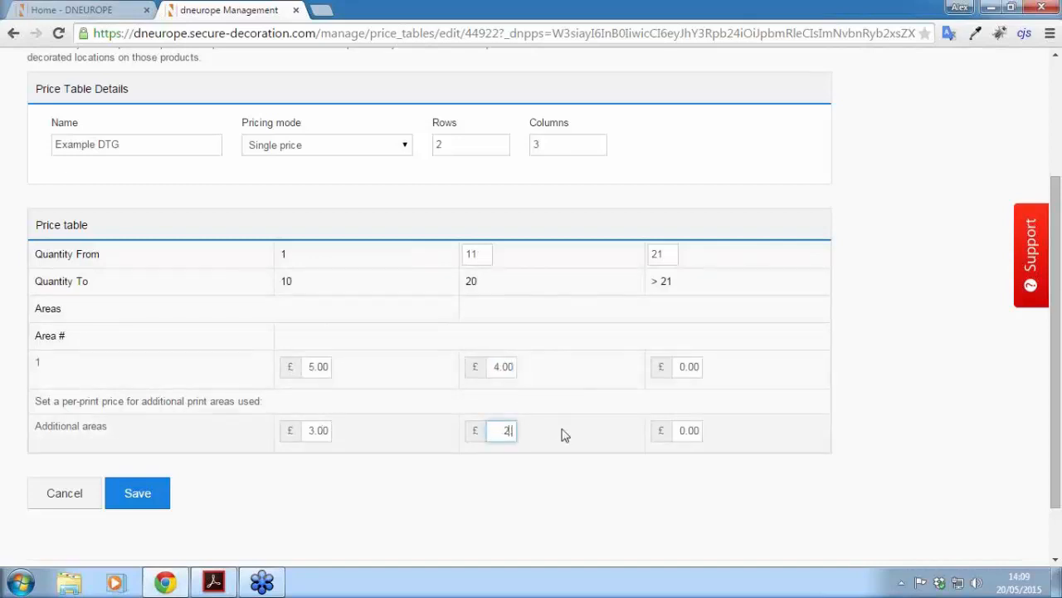
{"action": "left_click", "coordinate": [562, 463]}
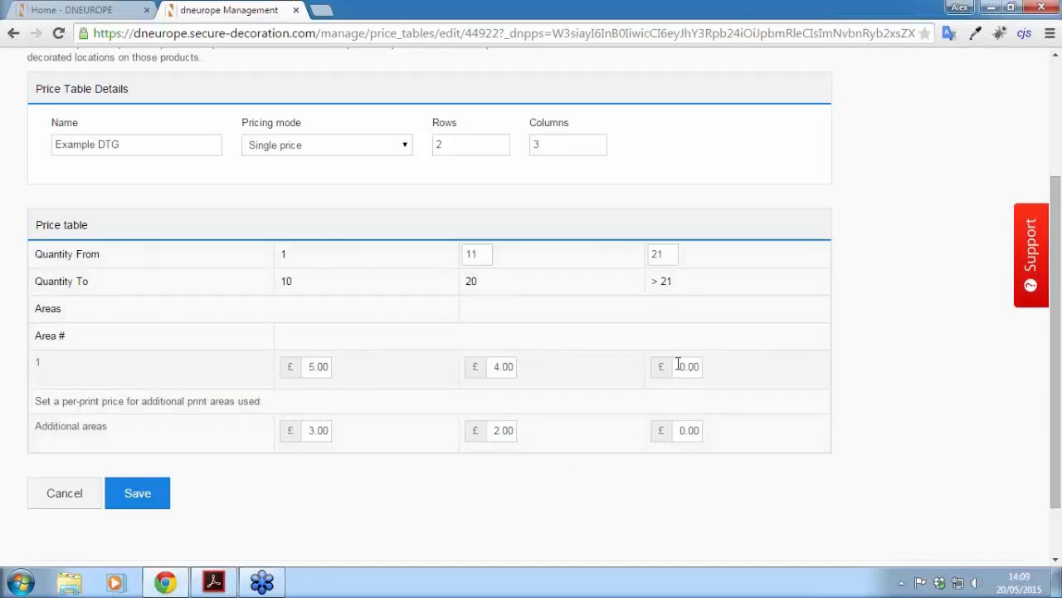
Step: Price the 21+ tier at £3.00 for area 1 and £1.00 per additional area
{"action": "left_click_drag", "start_coordinate": [678, 365], "coordinate": [731, 375]}
{"action": "type", "text": "3.00"}
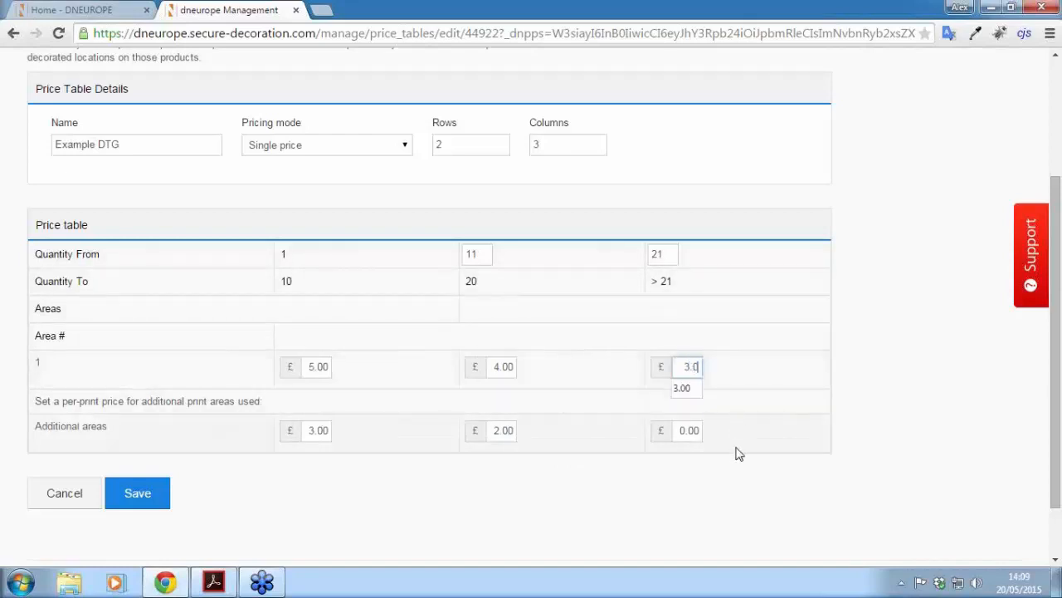
{"action": "left_click", "coordinate": [736, 474]}
{"action": "left_click_drag", "start_coordinate": [676, 434], "coordinate": [728, 432]}
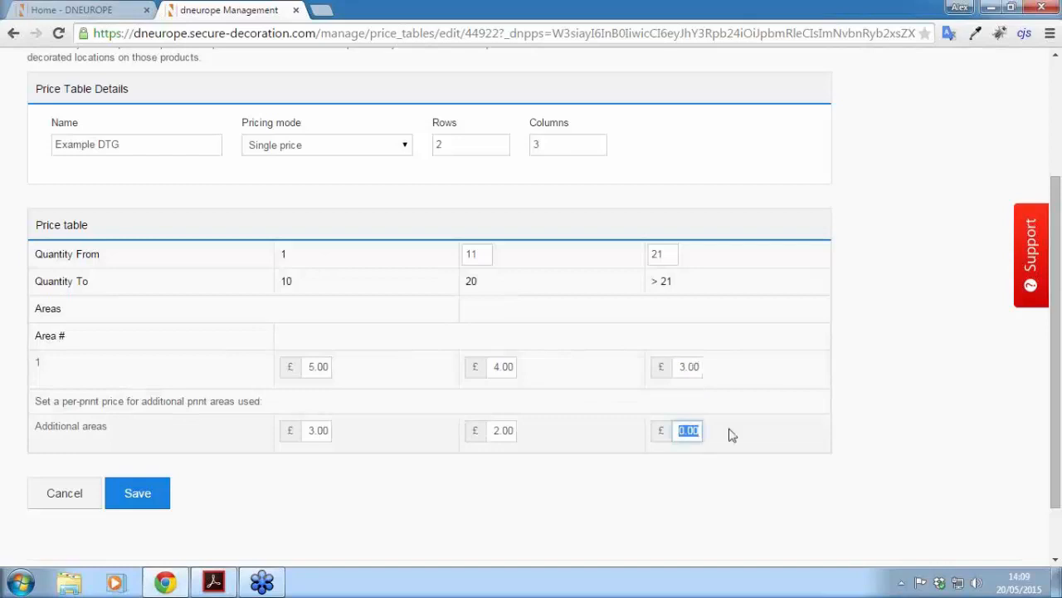
{"action": "type", "text": "1.00"}
{"action": "left_click", "coordinate": [734, 480]}
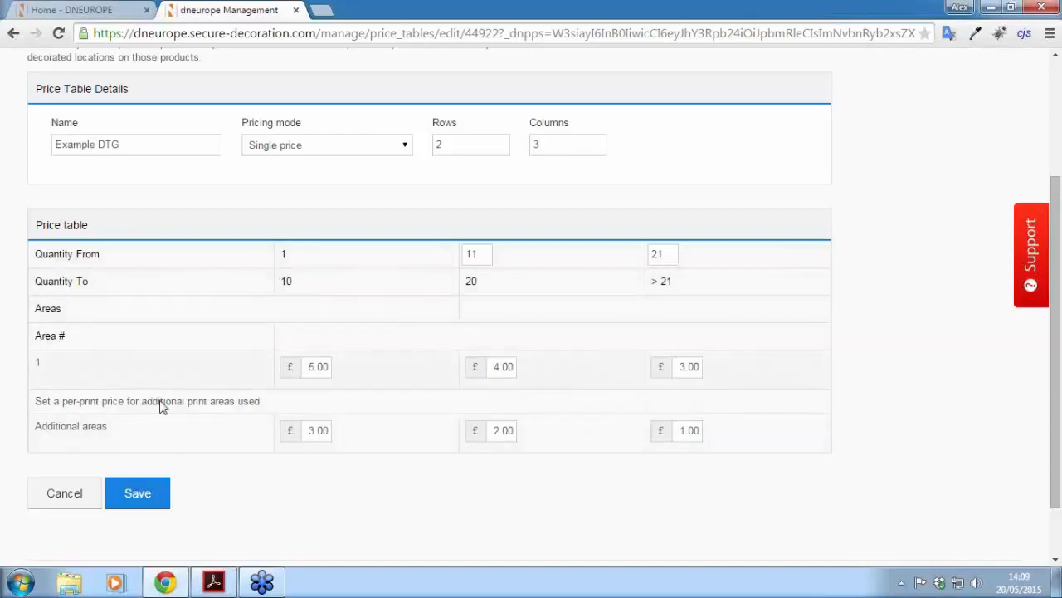
Step: Set the table to 3 rows and enter £4.00 as Area 2's first-tier price
{"action": "double_click", "coordinate": [465, 144]}
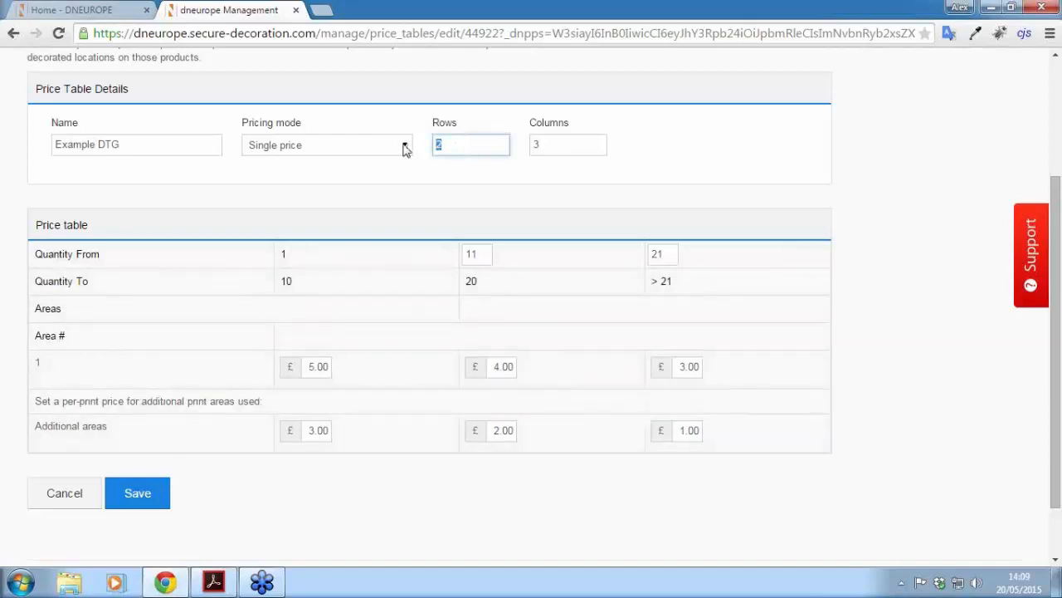
{"action": "type", "text": "3"}
{"action": "left_click", "coordinate": [409, 503]}
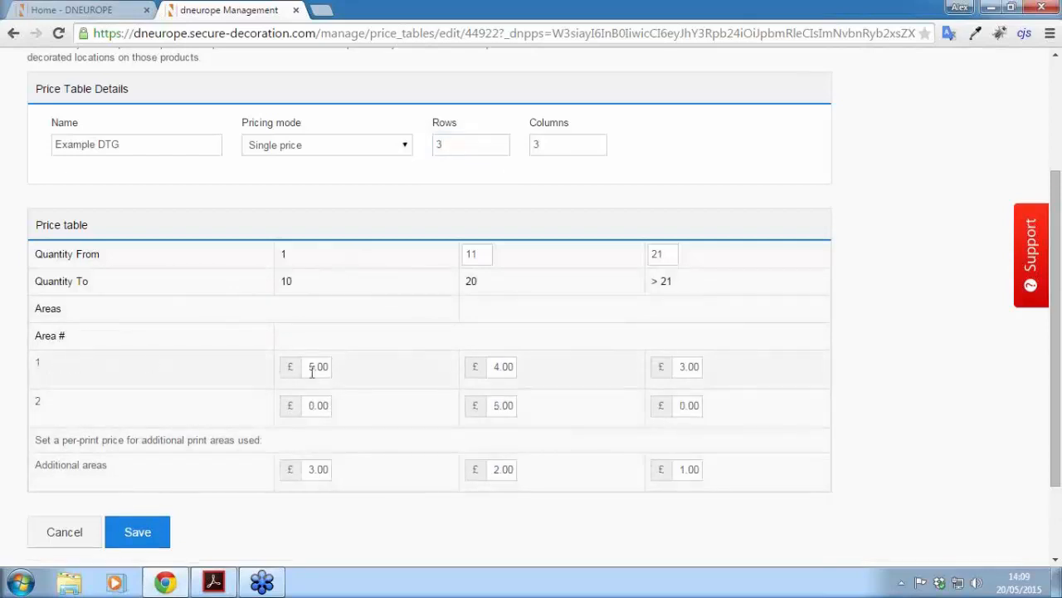
{"action": "left_click_drag", "start_coordinate": [310, 401], "coordinate": [370, 401]}
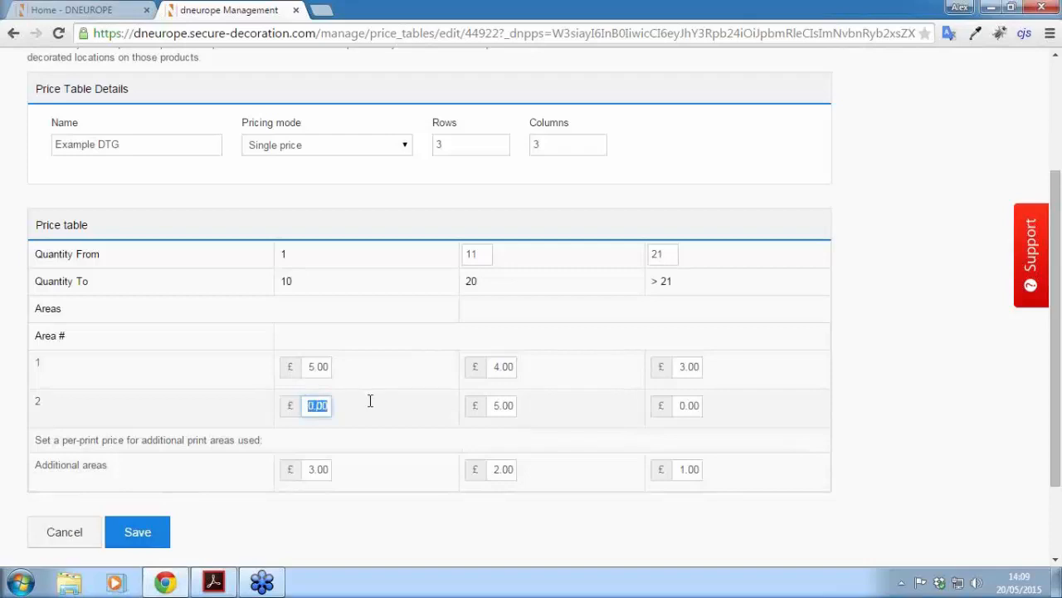
{"action": "type", "text": "4.00"}
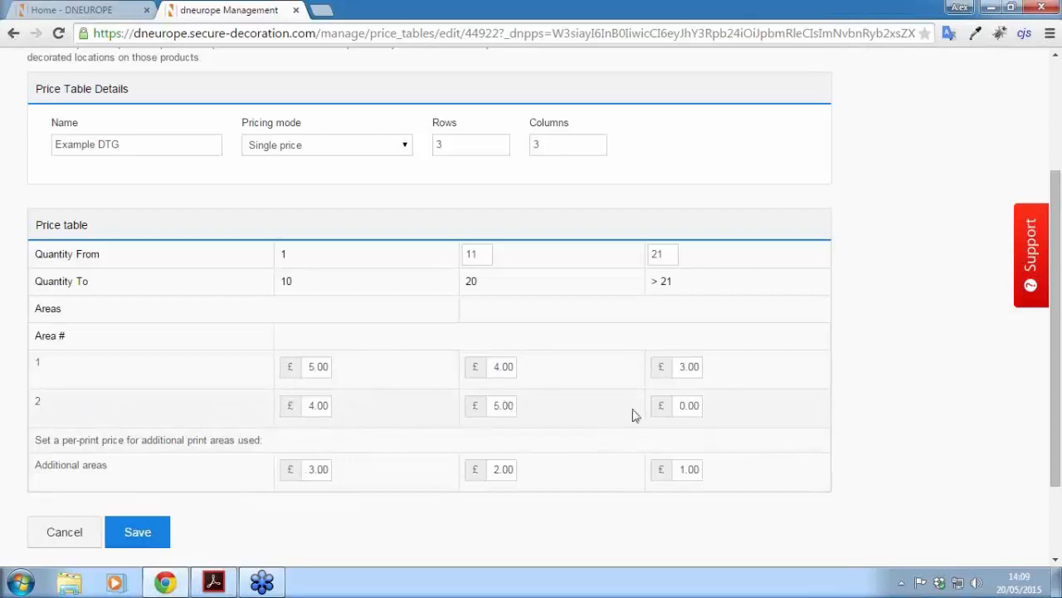
Step: Enter £3 and £2 for Area 2's 11–20 and 21+ tiers, then save the table
{"action": "double_click", "coordinate": [517, 405]}
{"action": "type", "text": "3"}
{"action": "left_click", "coordinate": [687, 406]}
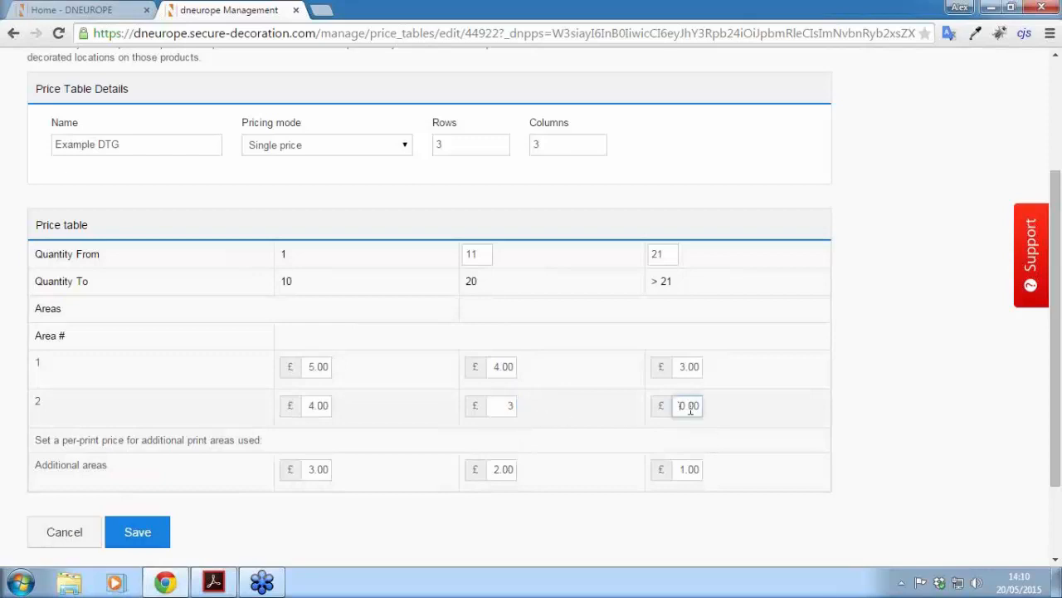
{"action": "double_click", "coordinate": [689, 410]}
{"action": "type", "text": "2"}
{"action": "left_click_drag", "start_coordinate": [1054, 356], "coordinate": [1052, 412]}
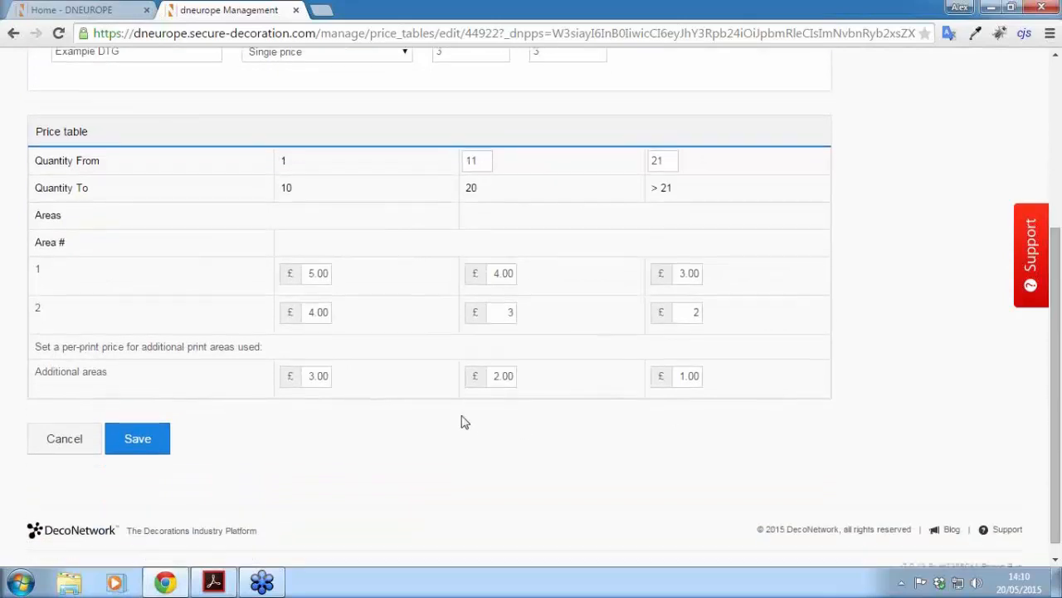
{"action": "left_click", "coordinate": [138, 439]}
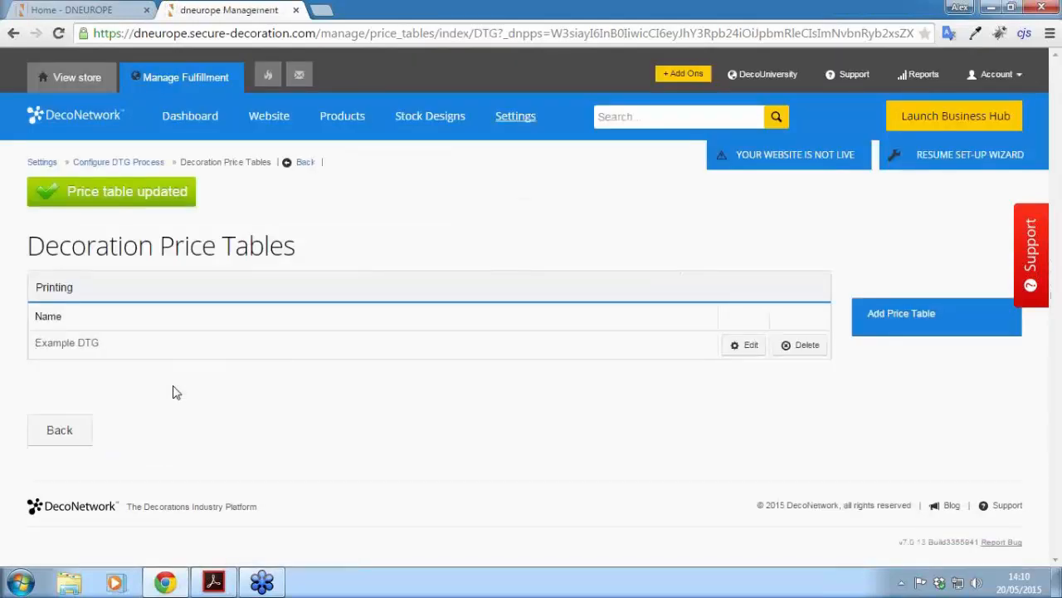
Step: Open the DTG process's designer configuration settings
{"action": "left_click", "coordinate": [93, 163]}
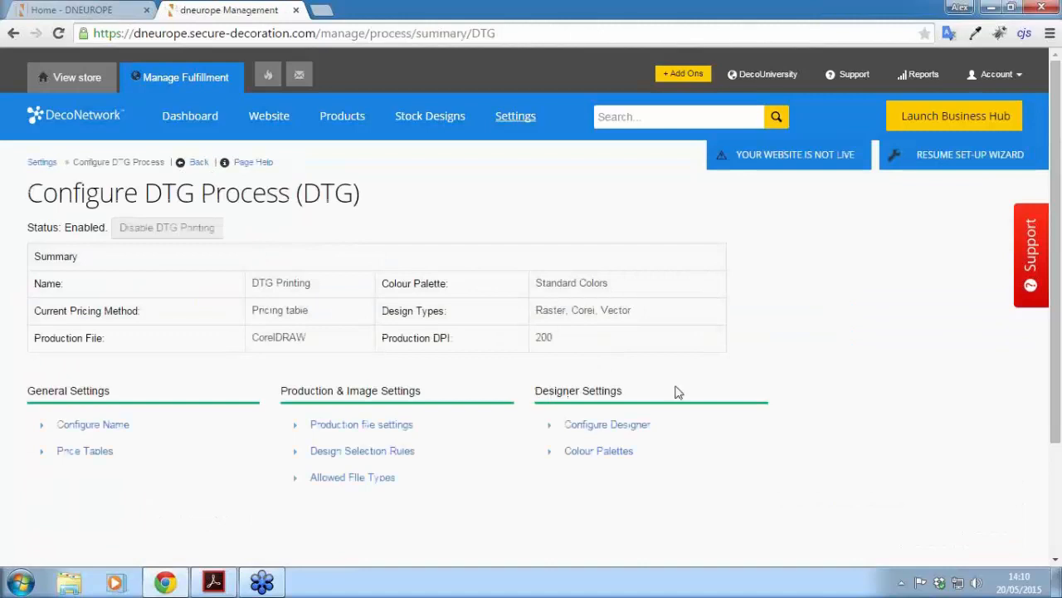
{"action": "scroll", "coordinate": [679, 392], "scroll_direction": "down", "scroll_amount": 2}
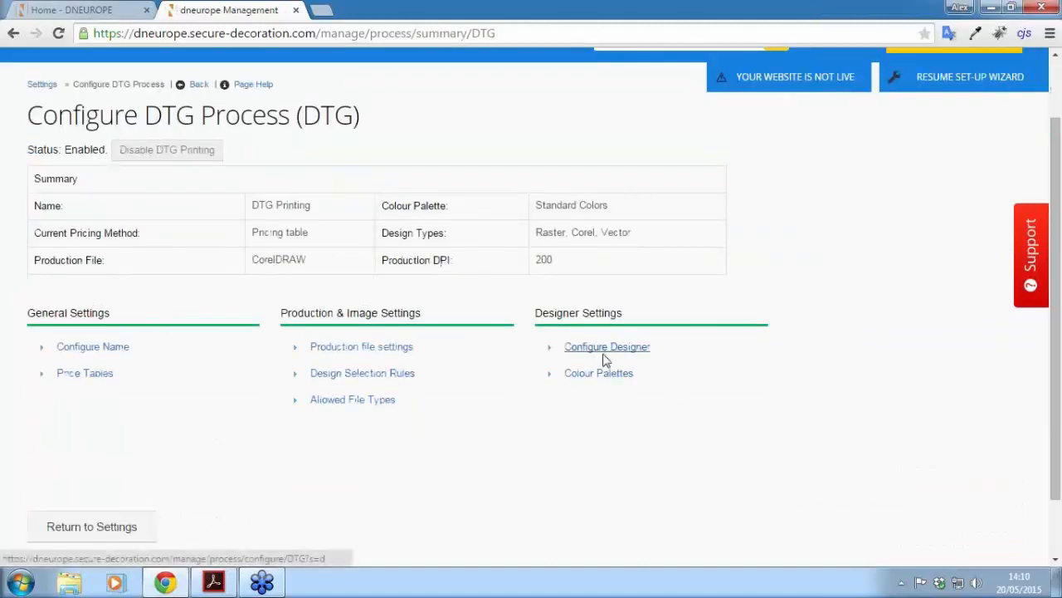
{"action": "left_click", "coordinate": [605, 360]}
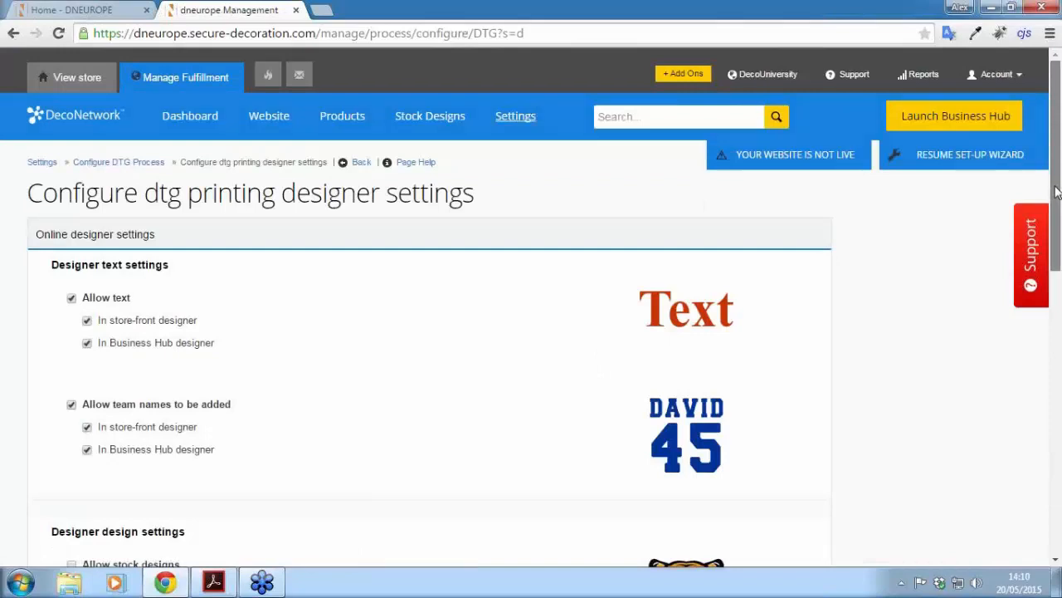
{"action": "scroll", "coordinate": [1057, 191], "scroll_direction": "down", "scroll_amount": 1}
{"action": "scroll", "coordinate": [696, 292], "scroll_direction": "down", "scroll_amount": 2}
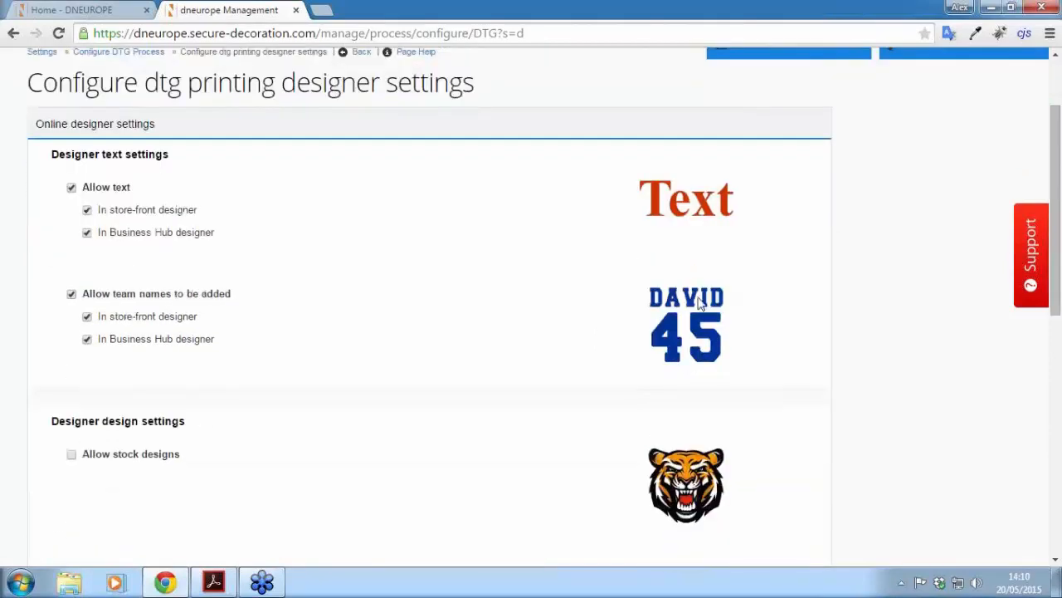
{"action": "left_click_drag", "start_coordinate": [1060, 172], "coordinate": [1049, 276]}
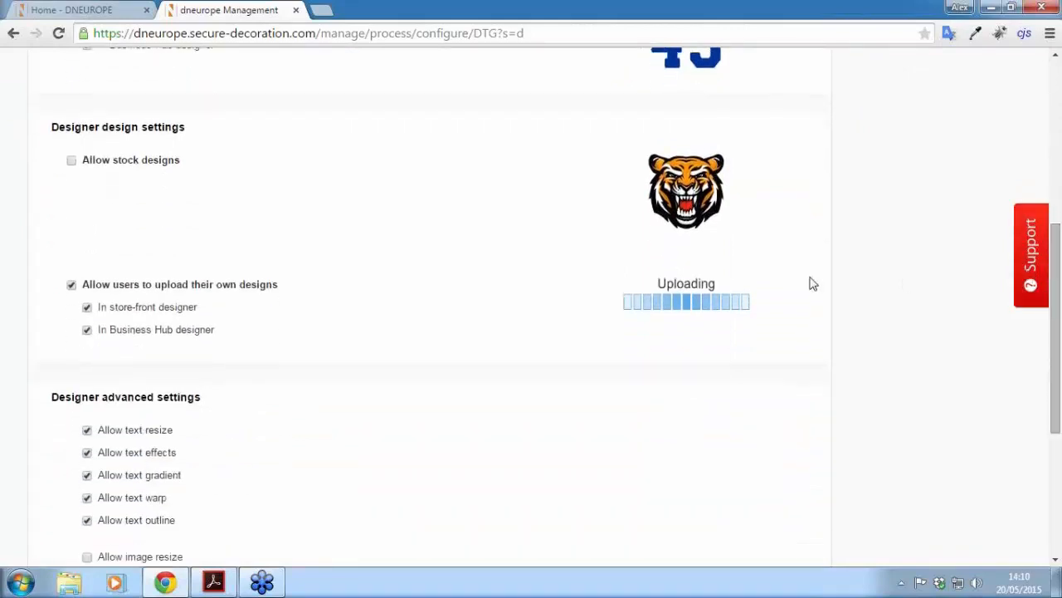
{"action": "scroll", "coordinate": [810, 284], "scroll_direction": "down", "scroll_amount": 1}
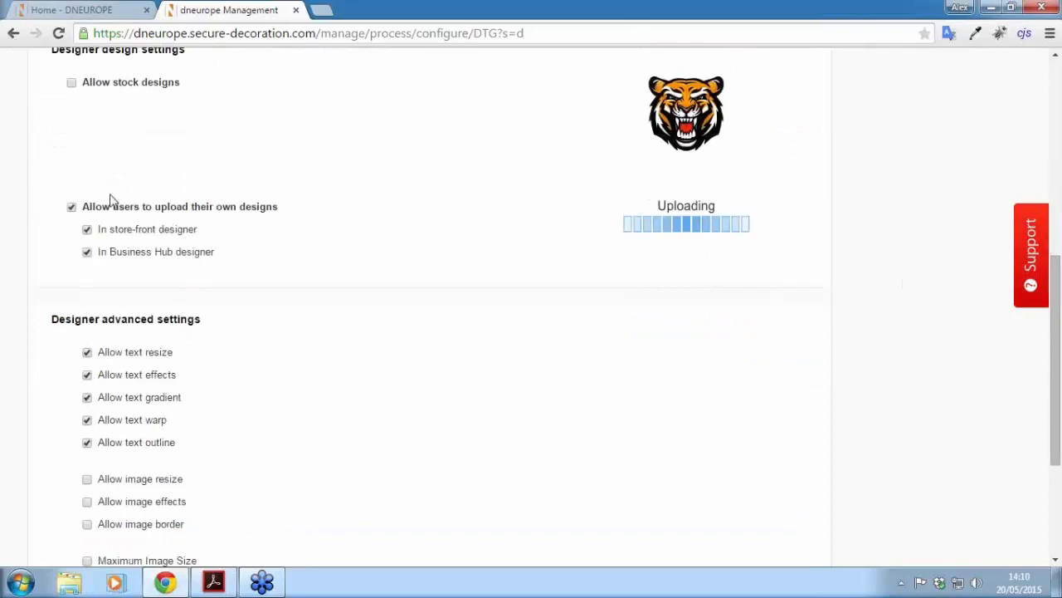
{"action": "left_click_drag", "start_coordinate": [1059, 299], "coordinate": [1058, 345]}
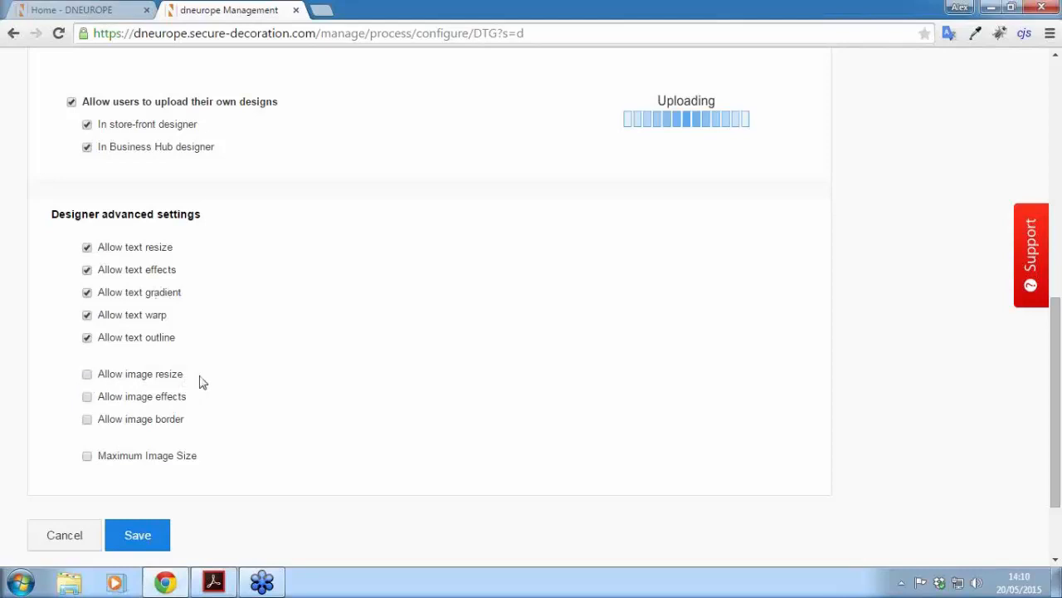
Step: Allow image effects in the designer, leaving the maximum image size limit off
{"action": "left_click", "coordinate": [87, 458]}
{"action": "scroll", "coordinate": [210, 488], "scroll_direction": "down", "scroll_amount": 1}
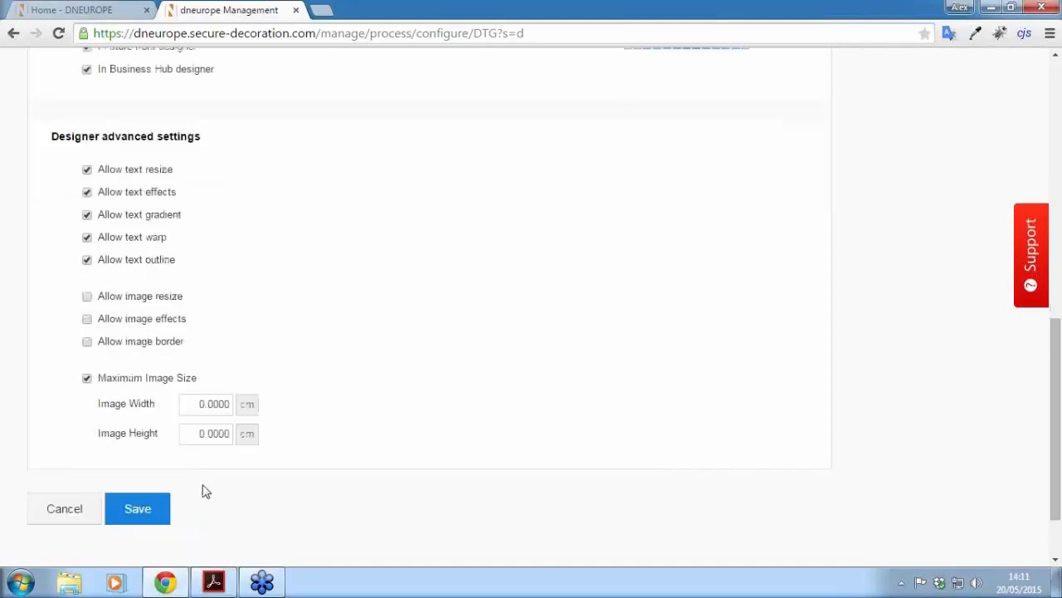
{"action": "left_click", "coordinate": [87, 378]}
{"action": "scroll", "coordinate": [30, 366], "scroll_direction": "up", "scroll_amount": 1}
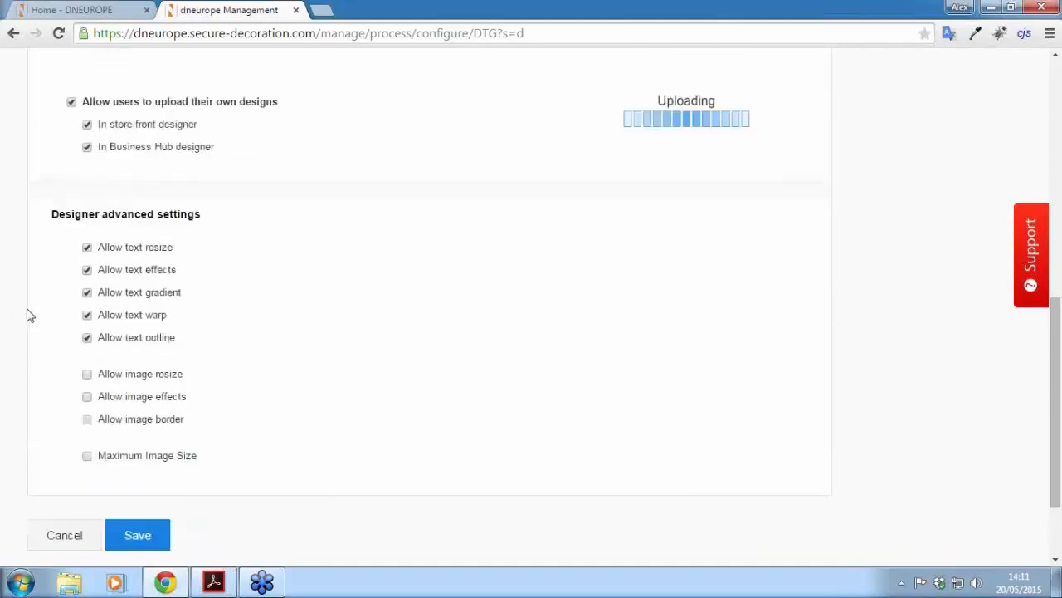
{"action": "left_click", "coordinate": [88, 399]}
{"action": "scroll", "coordinate": [300, 430], "scroll_direction": "up", "scroll_amount": 3}
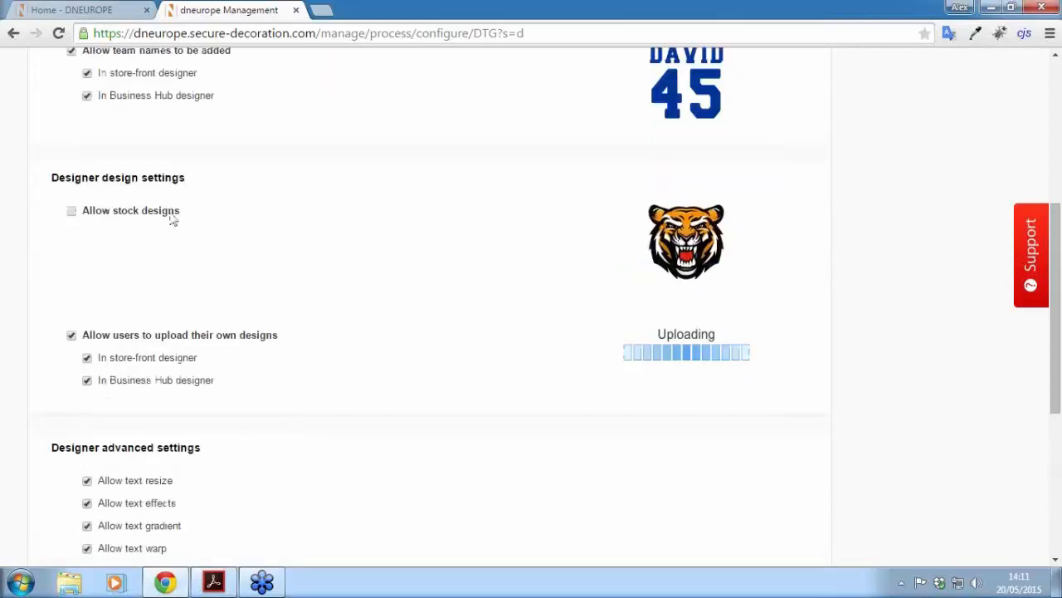
Step: Allow stock designs in both the store-front and Business Hub designers, and save
{"action": "left_click", "coordinate": [72, 211]}
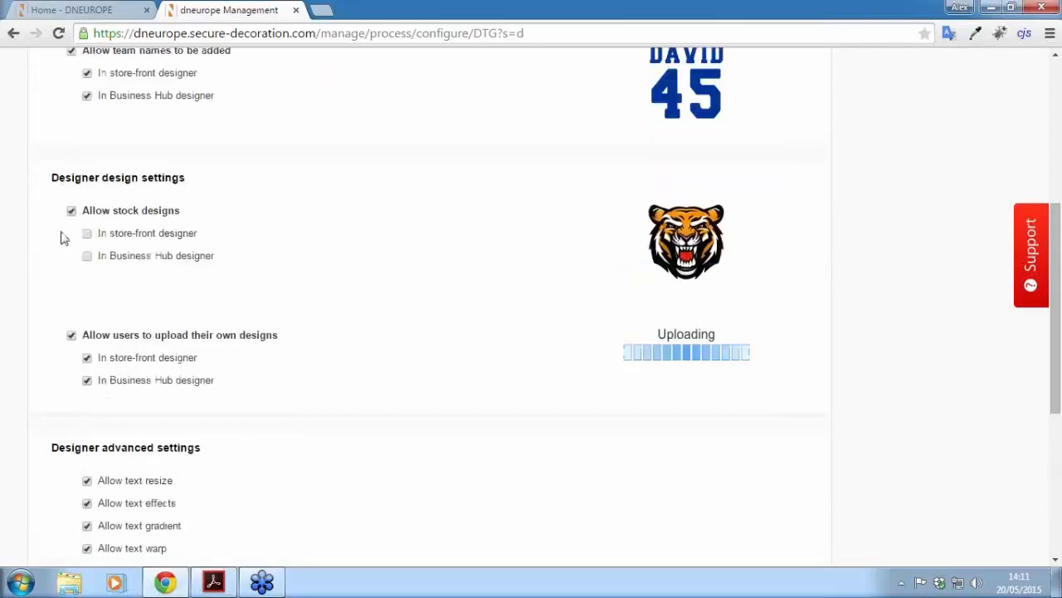
{"action": "left_click", "coordinate": [87, 234]}
{"action": "left_click", "coordinate": [88, 256]}
{"action": "left_click_drag", "start_coordinate": [1060, 286], "coordinate": [1059, 430]}
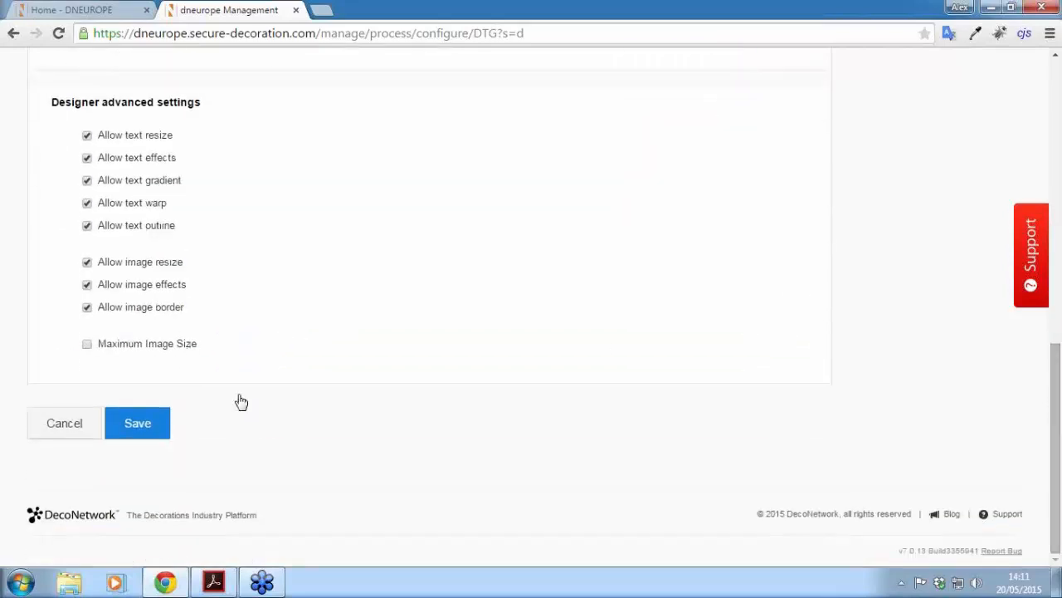
{"action": "left_click", "coordinate": [138, 433]}
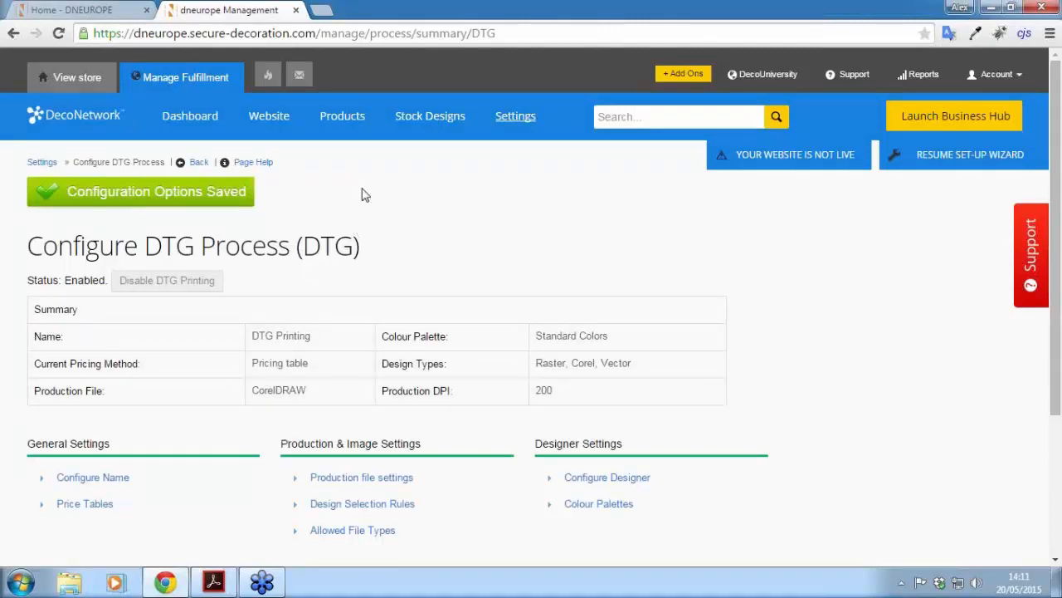
Step: Go to Products and choose Manually Add Supplier Products under Advanced Options
{"action": "left_click", "coordinate": [343, 117]}
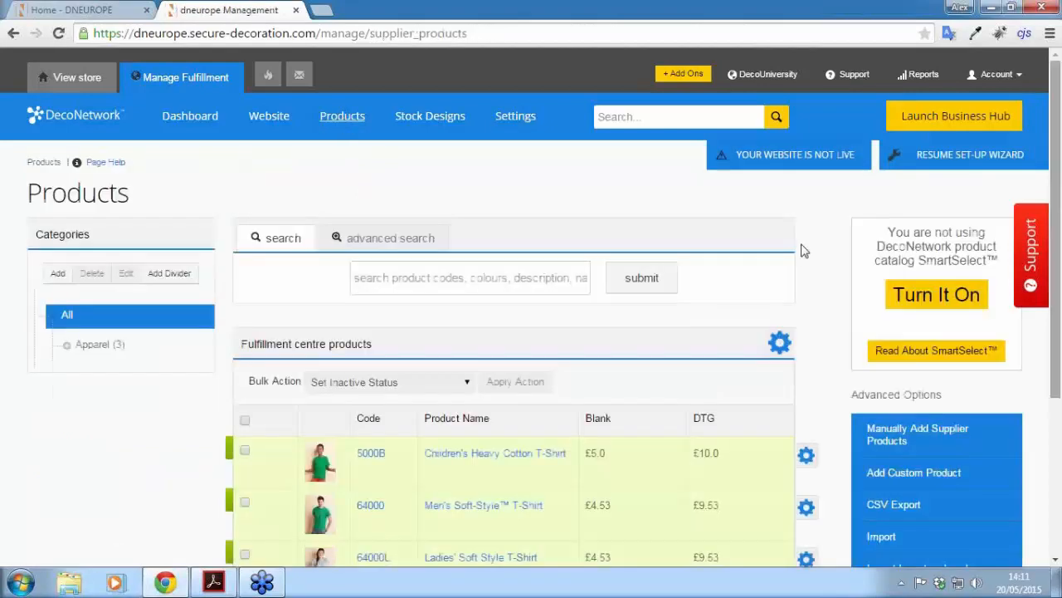
{"action": "scroll", "coordinate": [1058, 190], "scroll_direction": "down", "scroll_amount": 2}
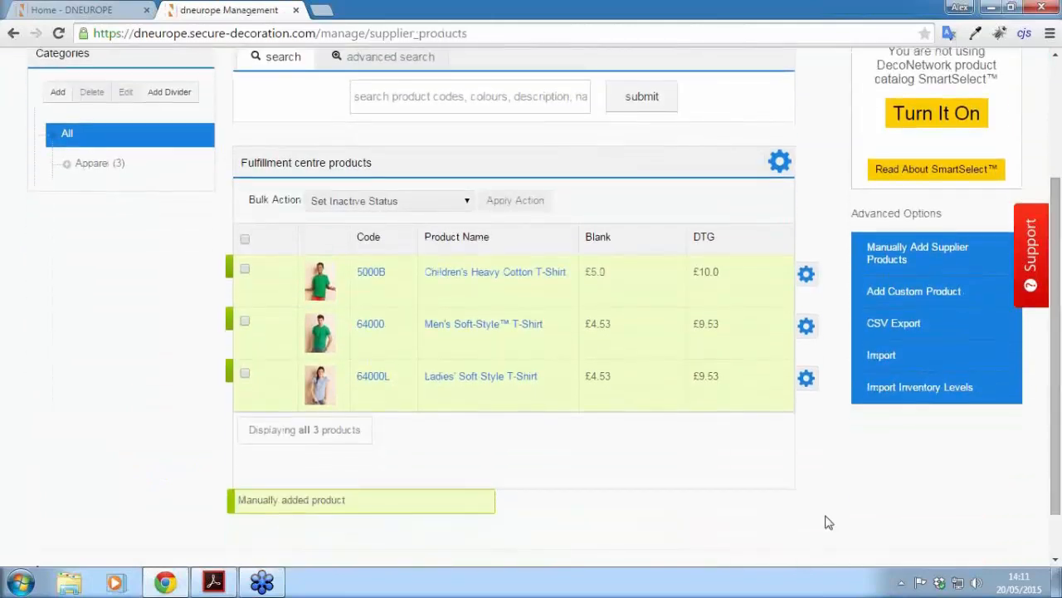
{"action": "left_click", "coordinate": [930, 252]}
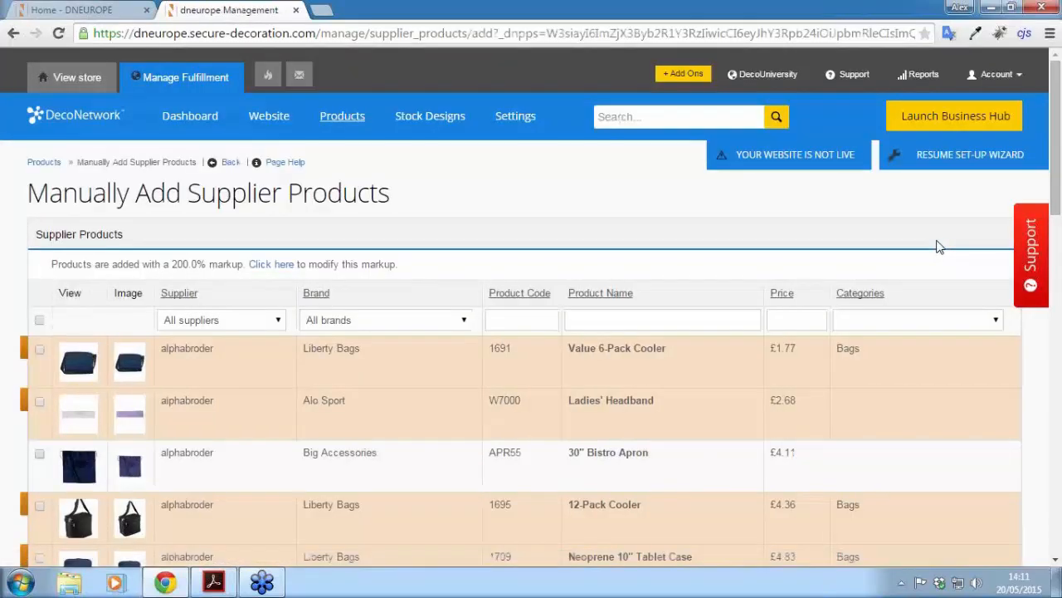
Step: Filter the supplier products to BTC activewear items matching 'raglan sleeve swe'
{"action": "left_click_drag", "start_coordinate": [1059, 162], "coordinate": [1059, 207]}
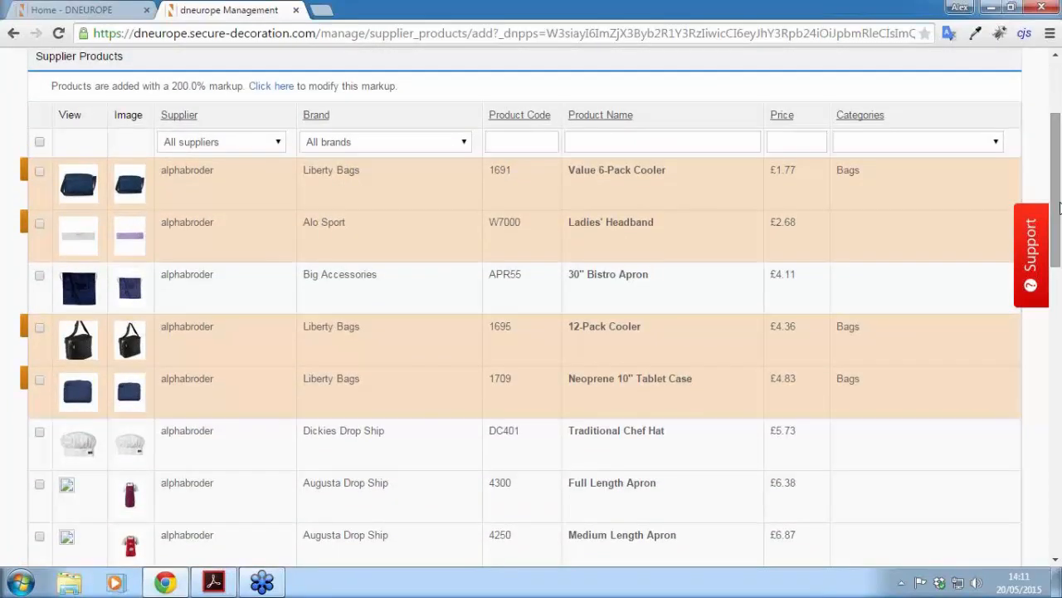
{"action": "left_click", "coordinate": [177, 143]}
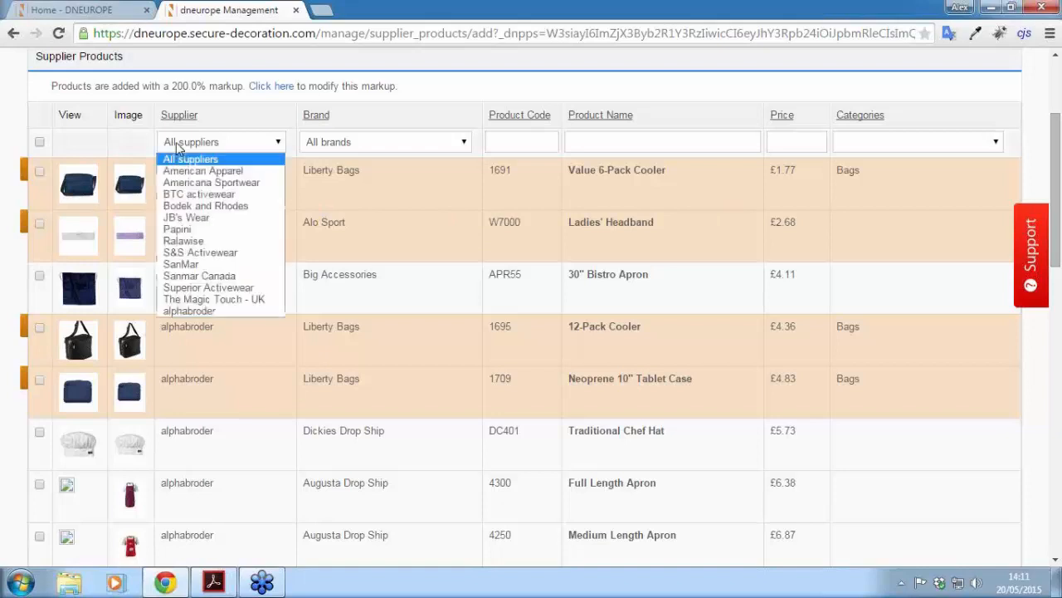
{"action": "left_click", "coordinate": [177, 195]}
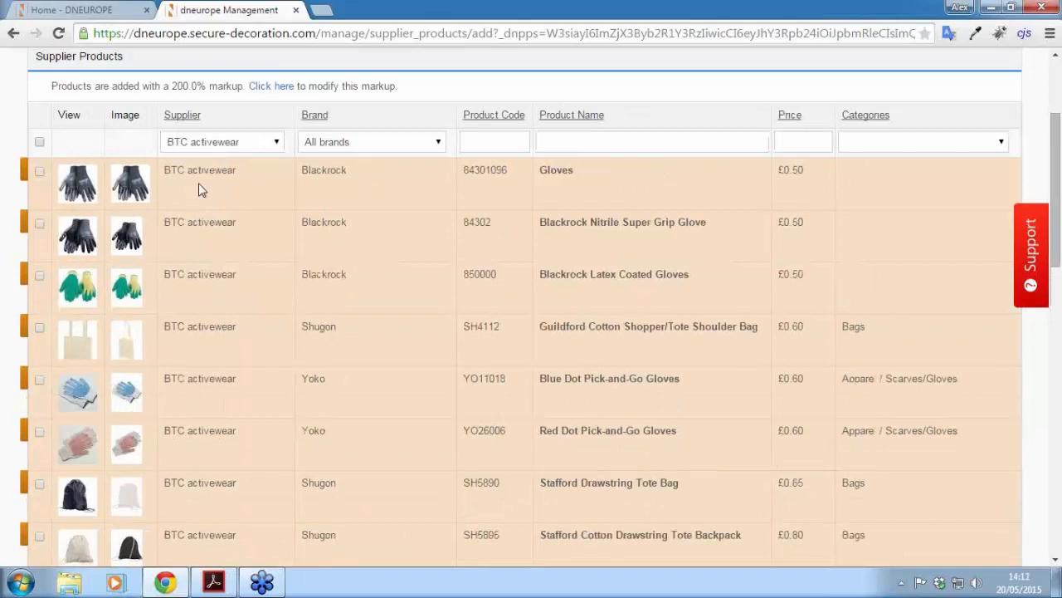
{"action": "left_click", "coordinate": [572, 141]}
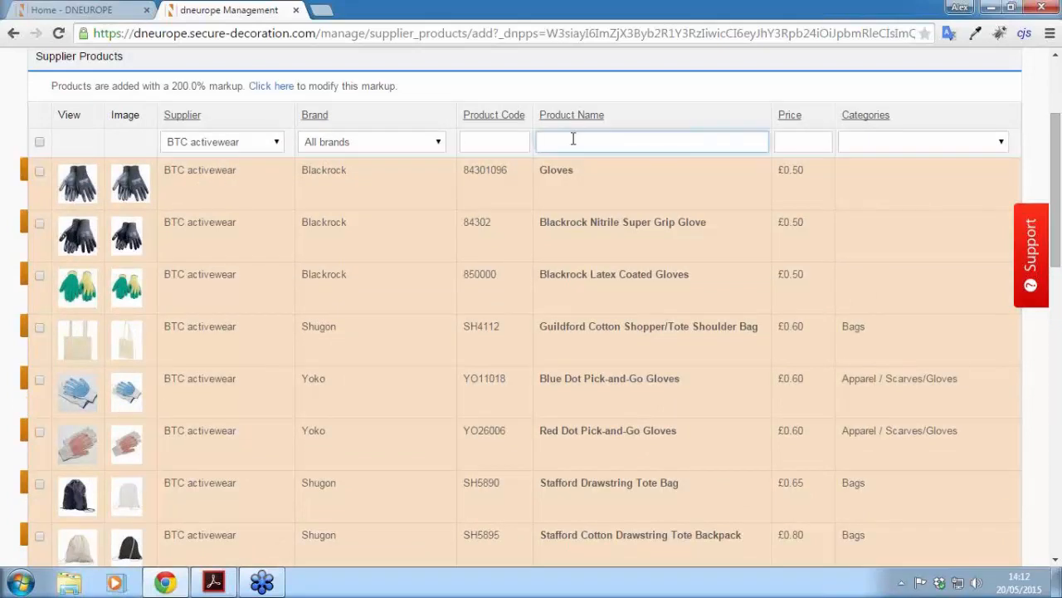
{"action": "type", "text": "raglan sleeve"}
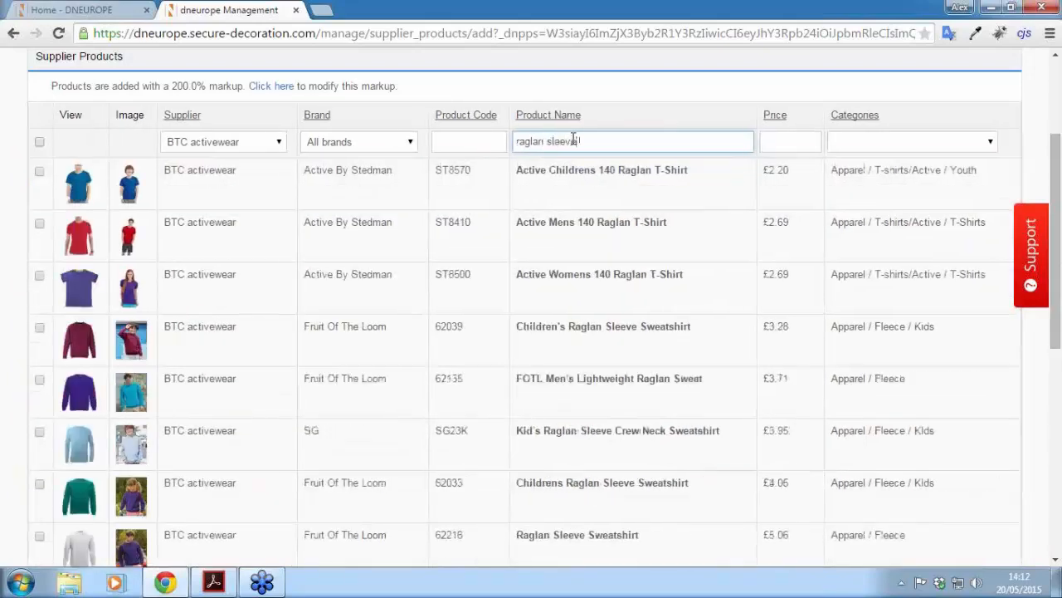
{"action": "type", "text": " sweat"}
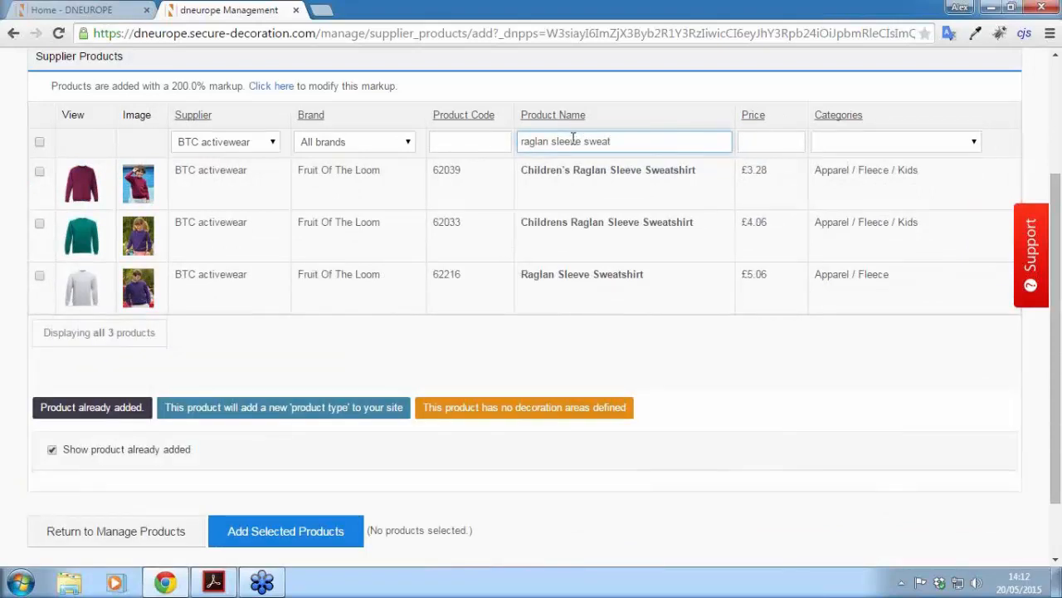
Step: Add the three raglan sleeve sweatshirts (62039, 62033, 62216) to the store
{"action": "left_click", "coordinate": [39, 171]}
{"action": "left_click", "coordinate": [39, 224]}
{"action": "left_click", "coordinate": [39, 277]}
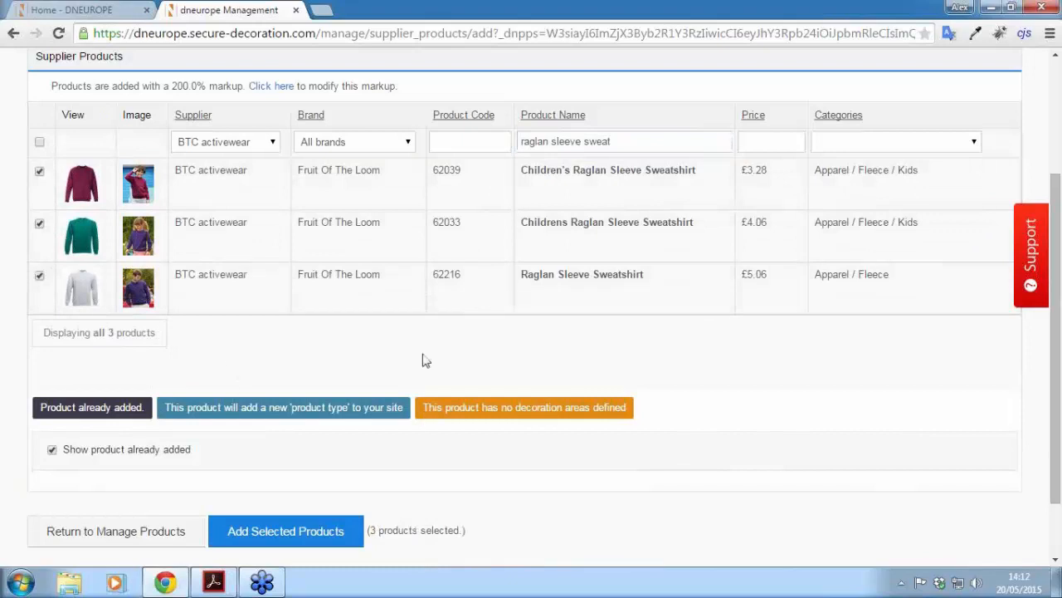
{"action": "scroll", "coordinate": [398, 357], "scroll_direction": "down", "scroll_amount": 2}
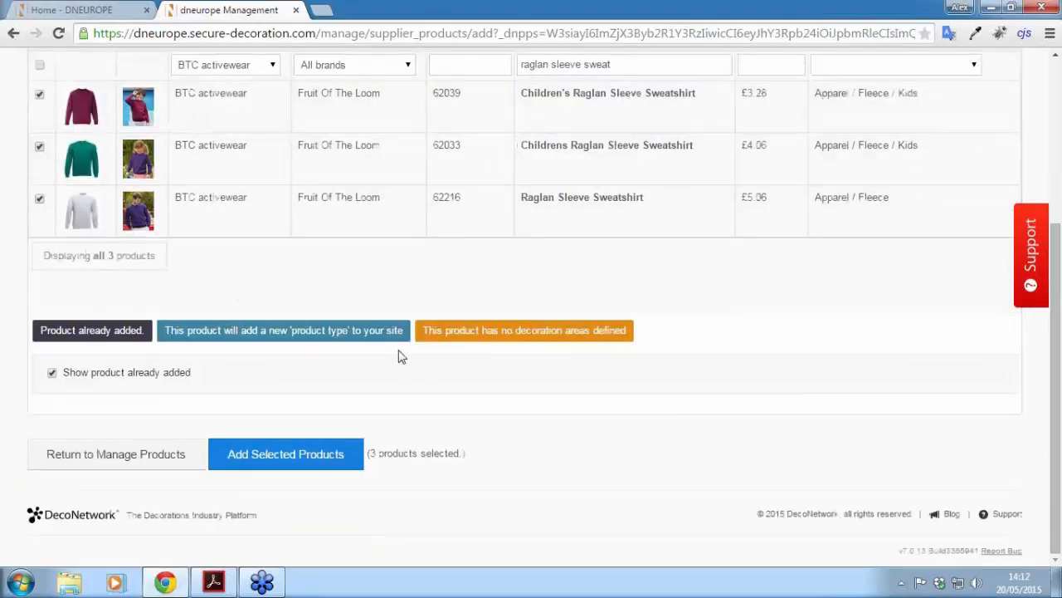
{"action": "left_click", "coordinate": [255, 463]}
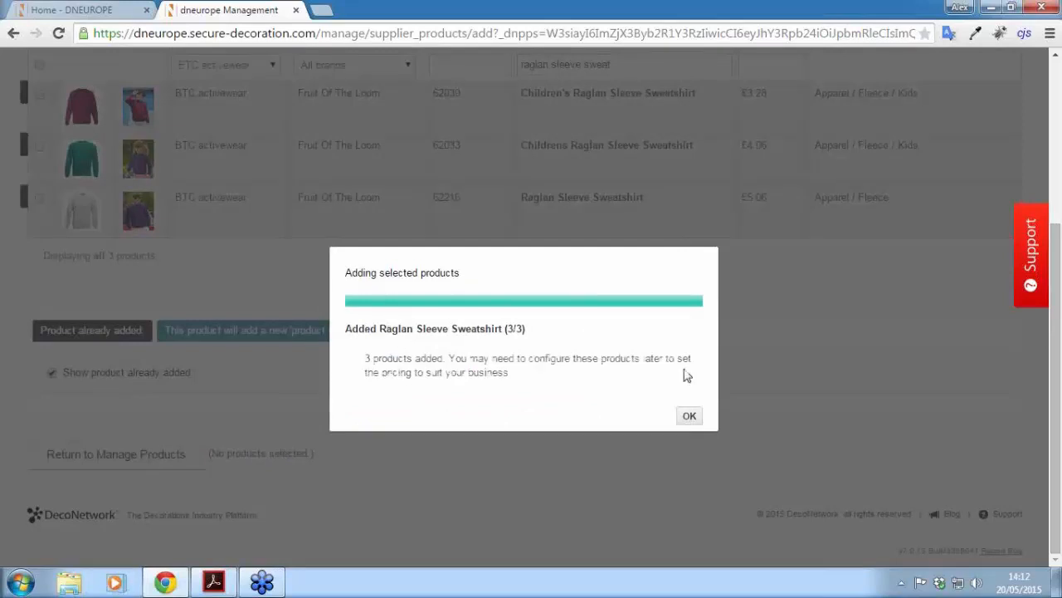
{"action": "left_click", "coordinate": [689, 416]}
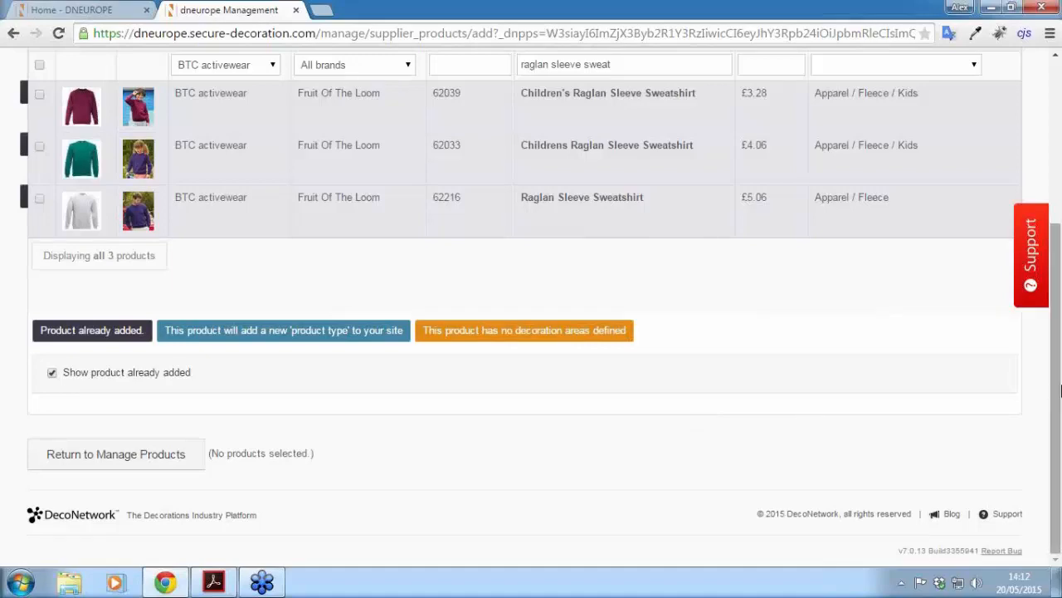
{"action": "scroll", "coordinate": [1057, 392], "scroll_direction": "up", "scroll_amount": 3}
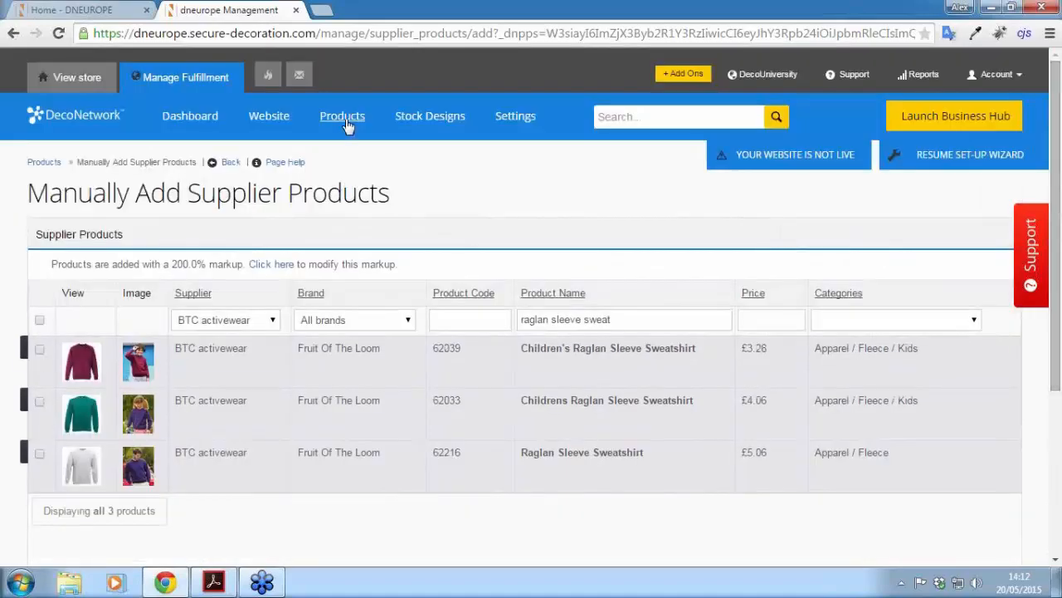
Step: Open Products and scroll to the six fulfillment centre items, including the new sweatshirts
{"action": "left_click", "coordinate": [346, 119]}
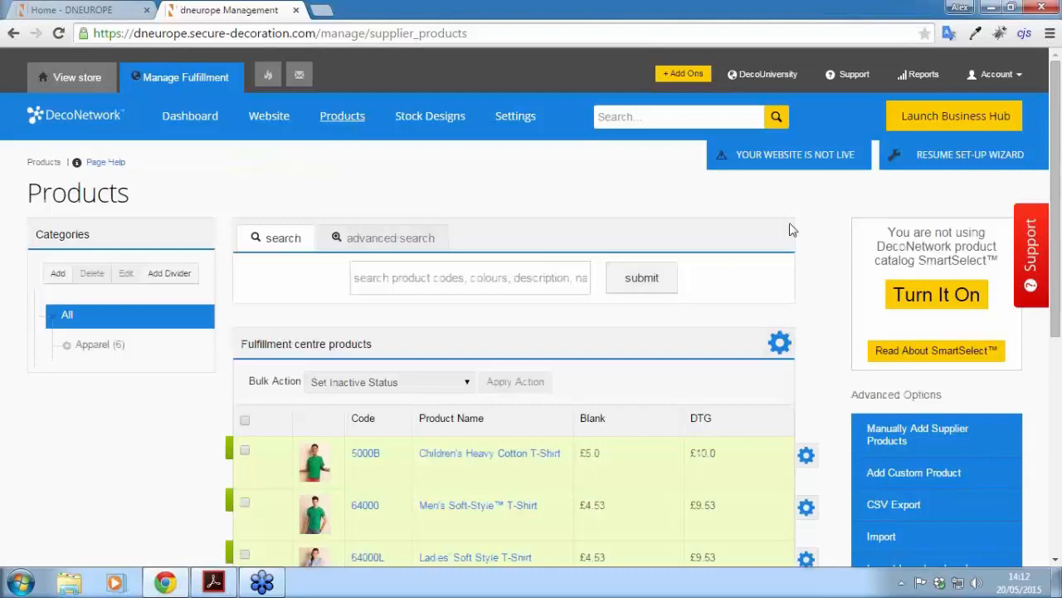
{"action": "scroll", "coordinate": [1059, 280], "scroll_direction": "down", "scroll_amount": 2}
{"action": "scroll", "coordinate": [1059, 280], "scroll_direction": "down", "scroll_amount": 1}
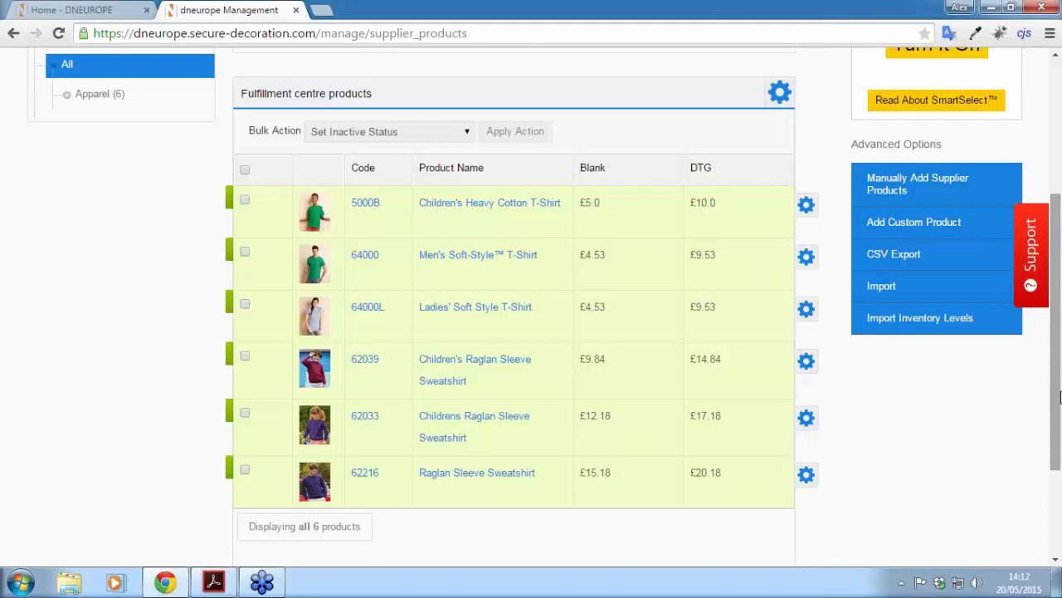
Step: Configure the 5000B Children's Heavy Cotton T-Shirt as tax exempt and save it
{"action": "left_click", "coordinate": [808, 209]}
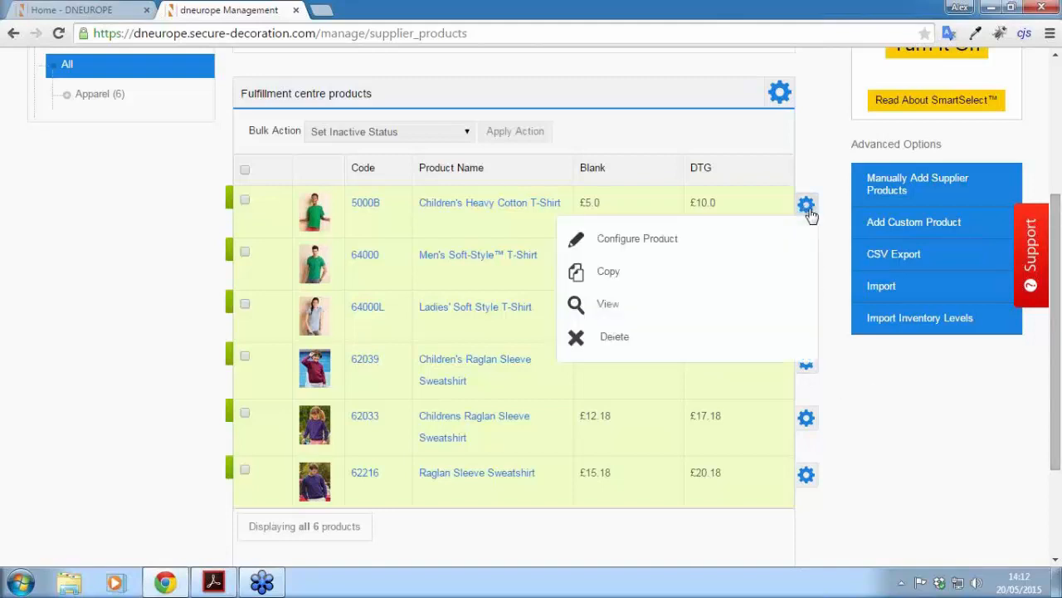
{"action": "left_click", "coordinate": [615, 242]}
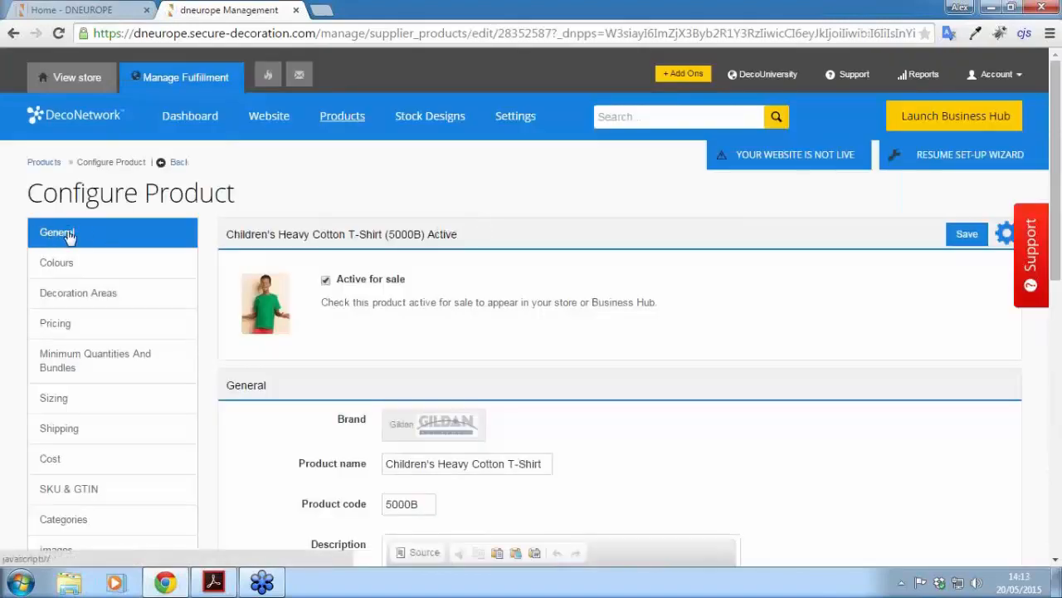
{"action": "left_click_drag", "start_coordinate": [1056, 190], "coordinate": [1038, 434]}
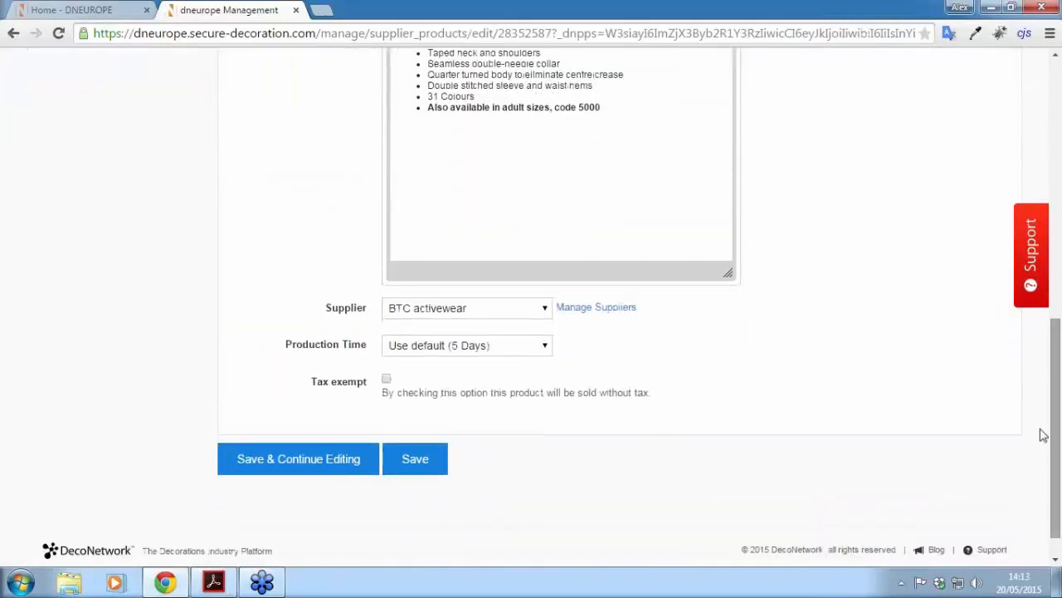
{"action": "left_click", "coordinate": [387, 382]}
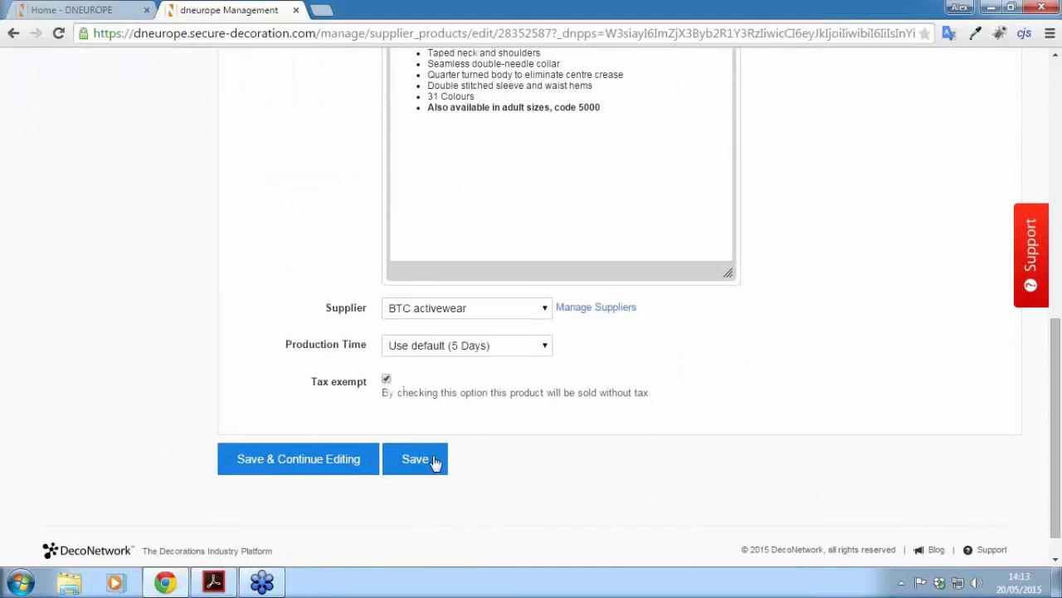
{"action": "left_click", "coordinate": [432, 459]}
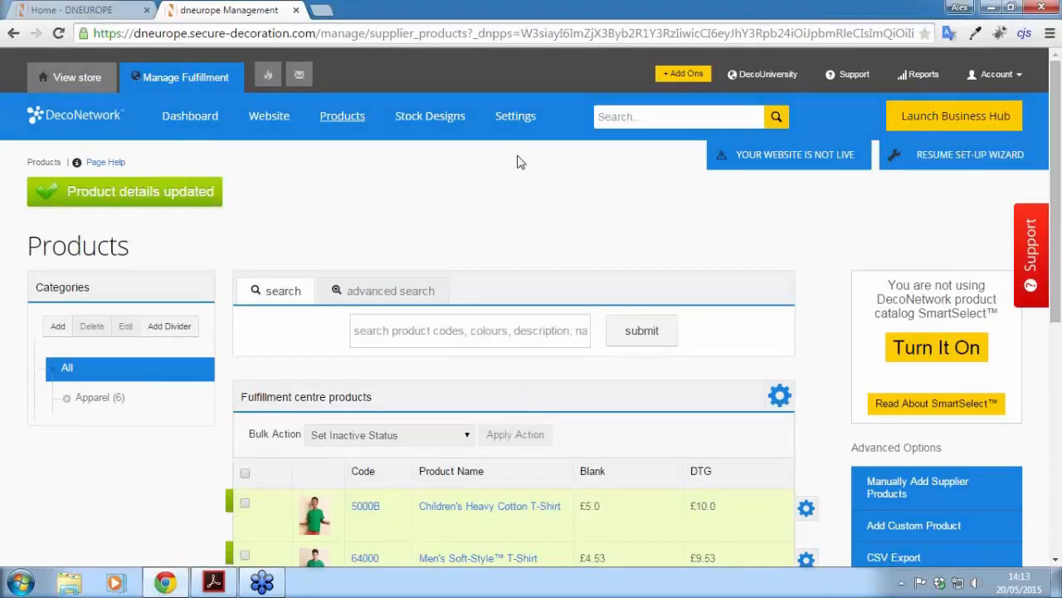
Step: Enable 'Allow size to be tax exempt' in the Settings > Sizes list options
{"action": "left_click", "coordinate": [518, 119]}
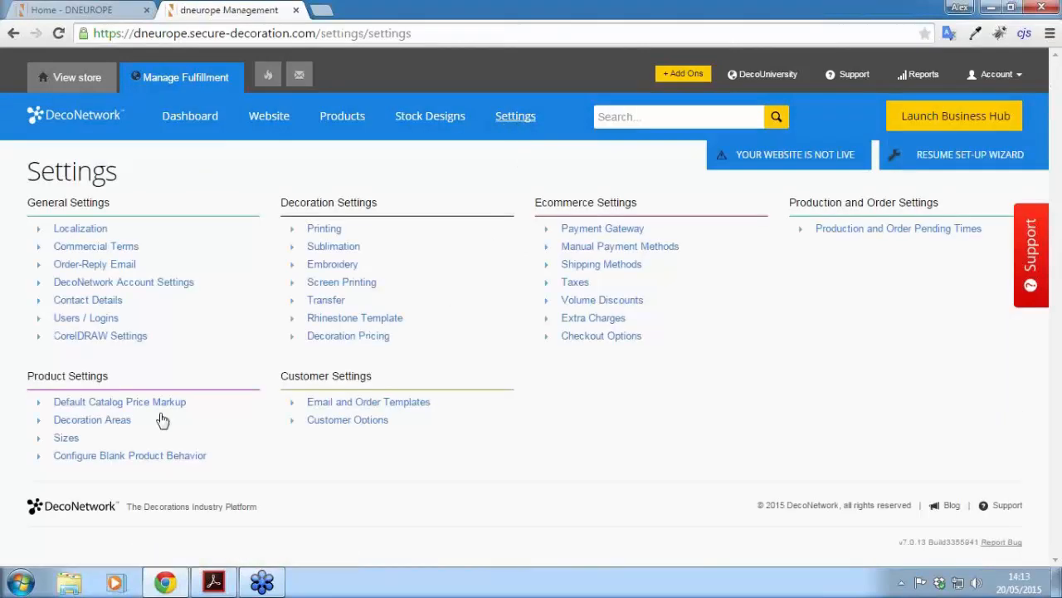
{"action": "left_click", "coordinate": [67, 439]}
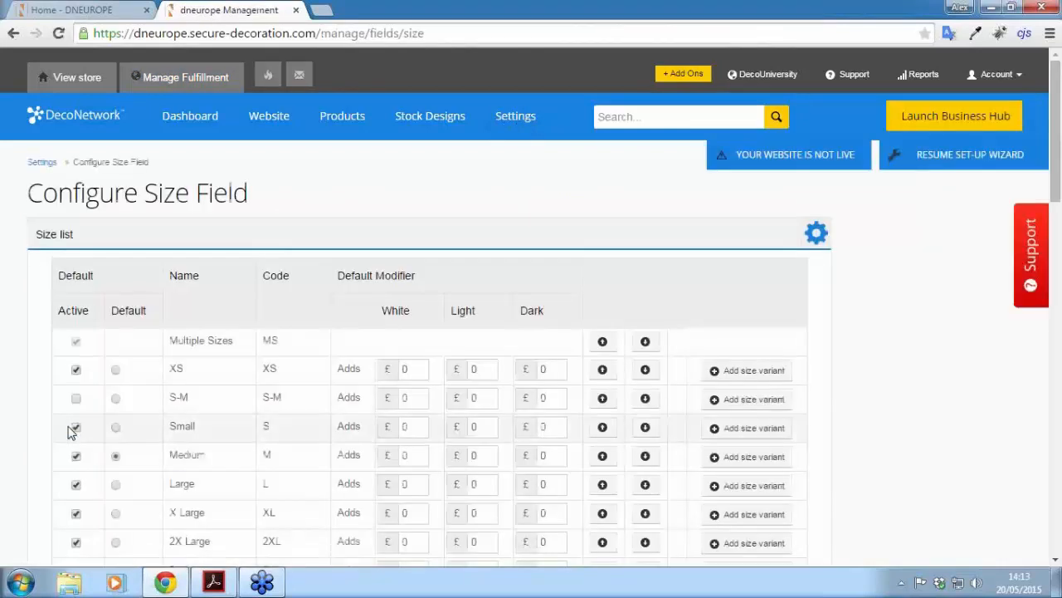
{"action": "left_click", "coordinate": [817, 237]}
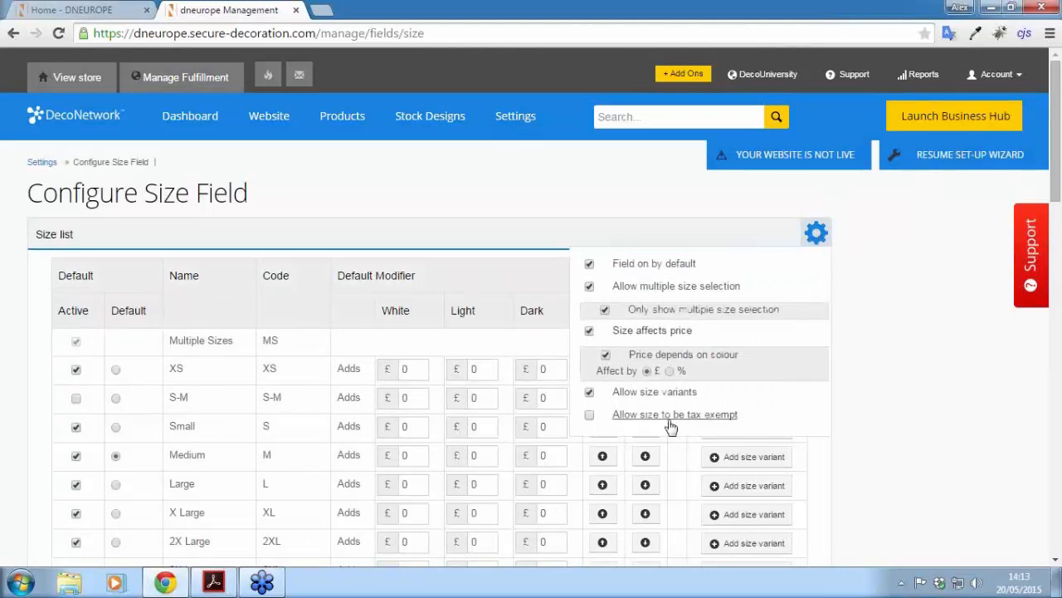
{"action": "left_click", "coordinate": [590, 416]}
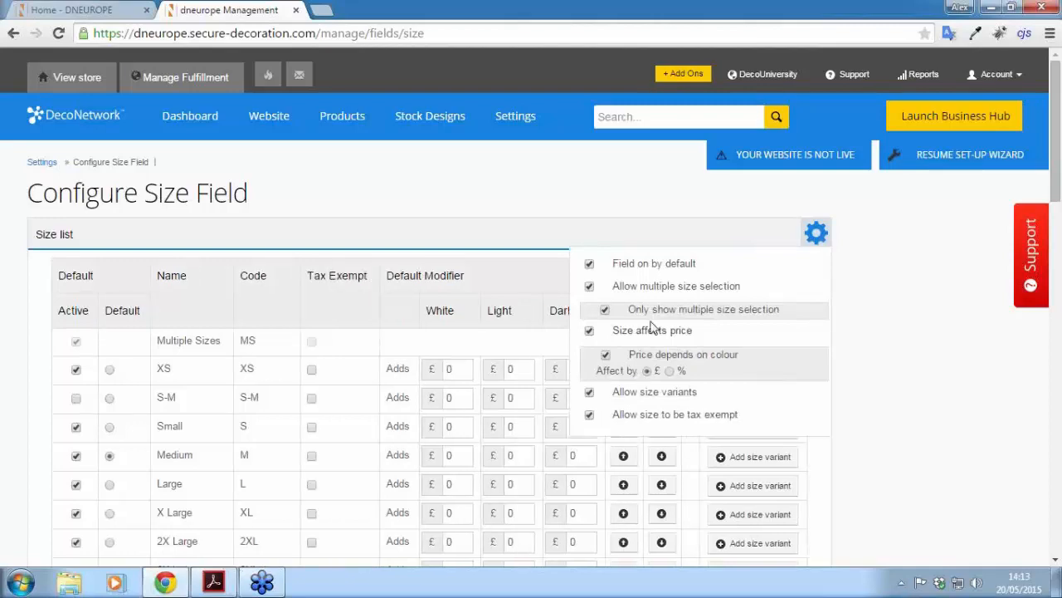
{"action": "left_click", "coordinate": [581, 178]}
{"action": "scroll", "coordinate": [332, 279], "scroll_direction": "down", "scroll_amount": 3}
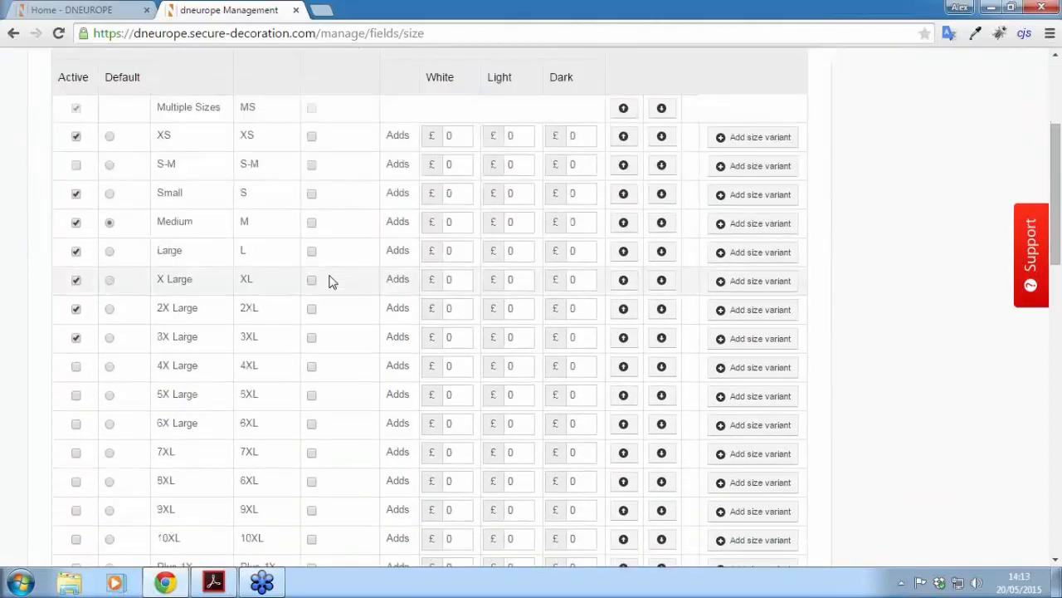
{"action": "scroll", "coordinate": [336, 189], "scroll_direction": "up", "scroll_amount": 1}
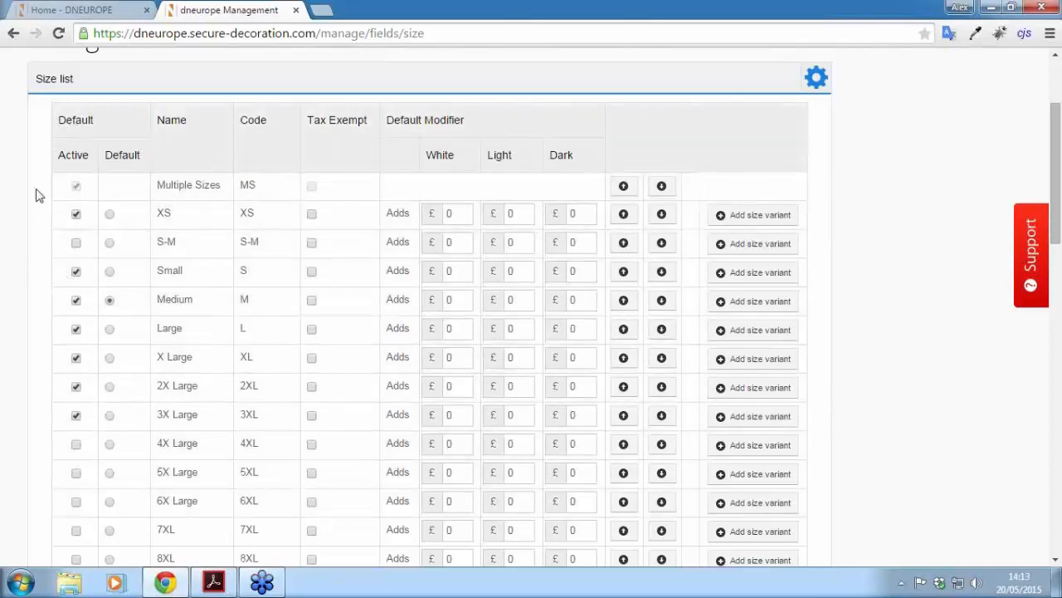
{"action": "left_click_drag", "start_coordinate": [1057, 177], "coordinate": [1057, 452]}
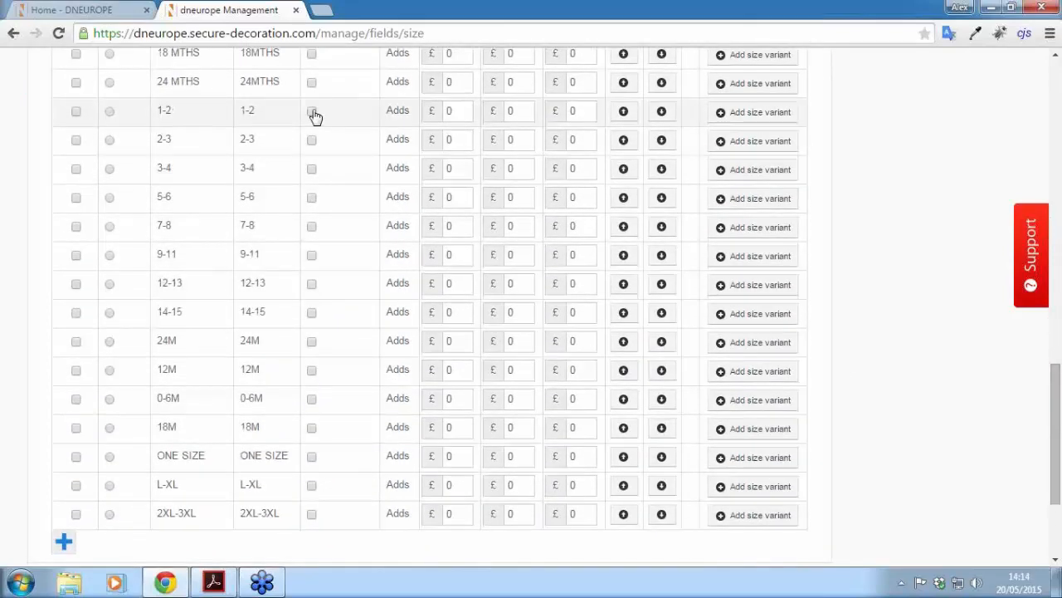
Step: Mark sizes 1-2, 2-3, 3-4, 5-6, 7-8, 9-11, 12-13 and 14-15 as tax exempt
{"action": "left_click", "coordinate": [314, 113]}
{"action": "left_click", "coordinate": [313, 142]}
{"action": "left_click", "coordinate": [313, 171]}
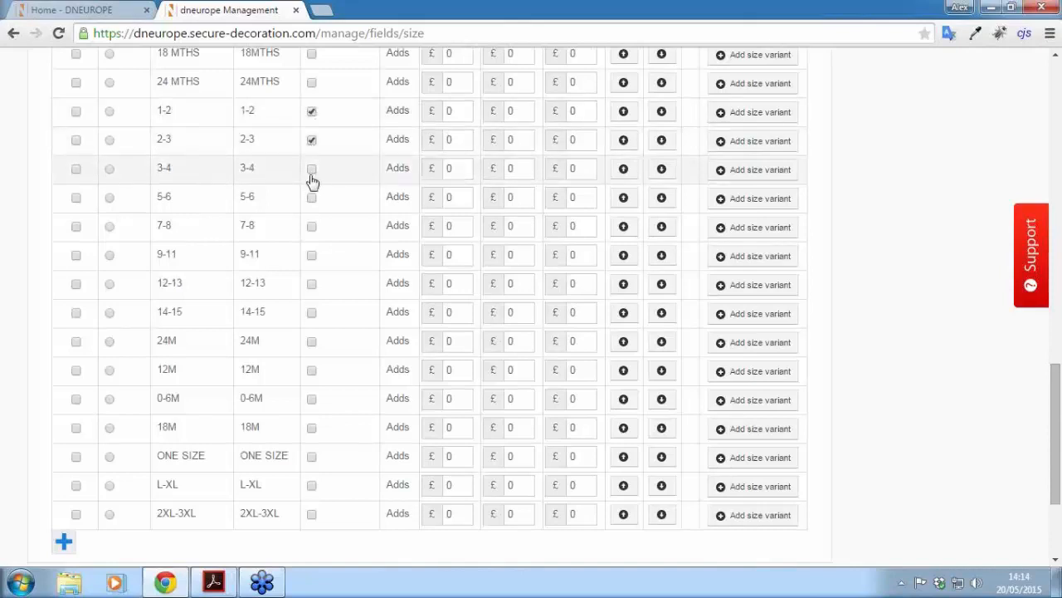
{"action": "left_click", "coordinate": [313, 200]}
{"action": "left_click", "coordinate": [312, 229]}
{"action": "left_click", "coordinate": [312, 257]}
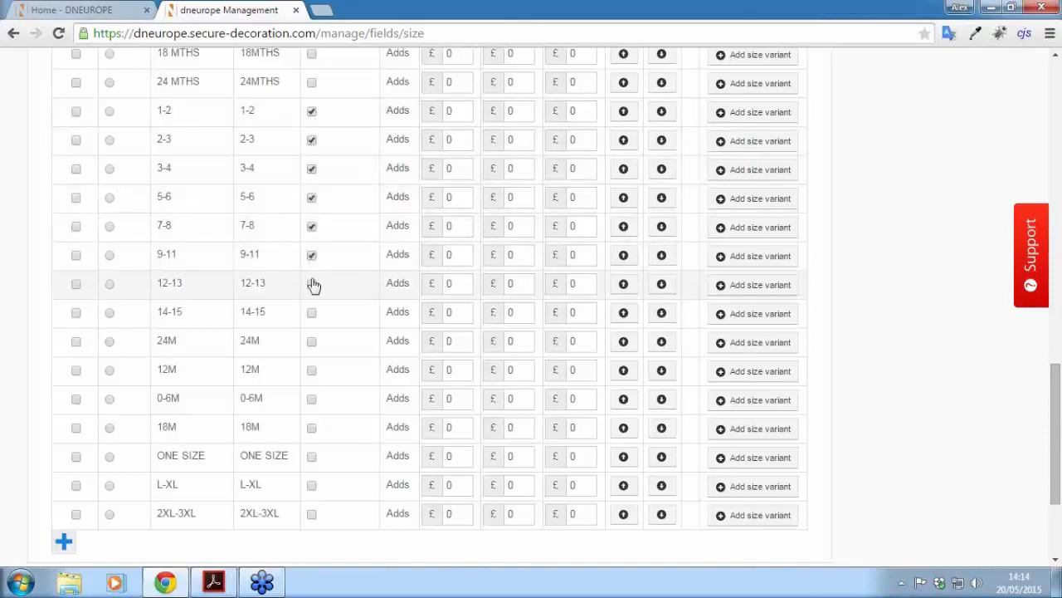
{"action": "left_click", "coordinate": [312, 285]}
{"action": "left_click", "coordinate": [312, 314]}
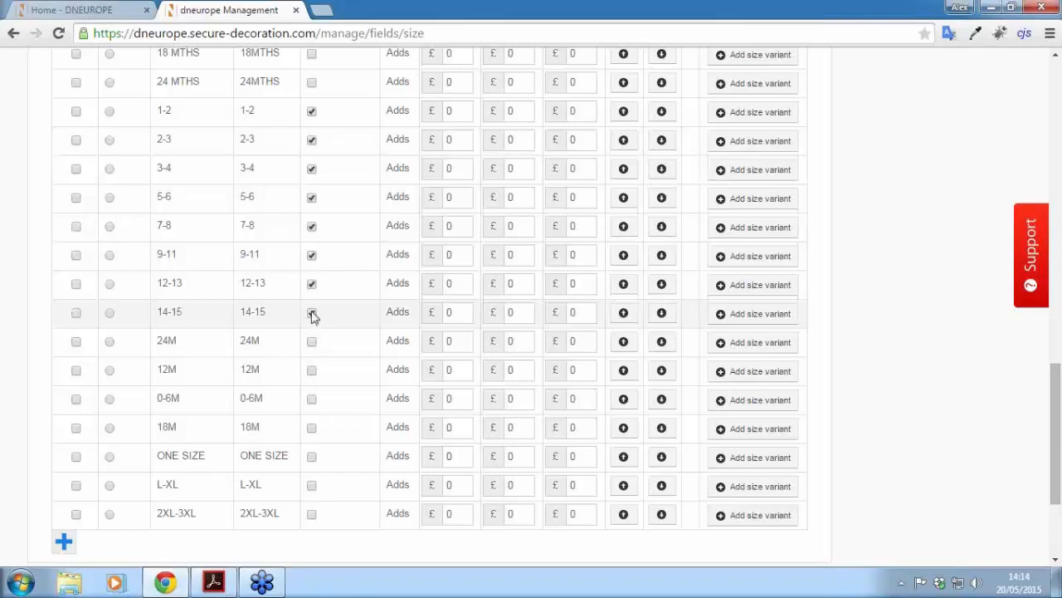
Step: Make sizes 14-15 down to 1-2 active and save the size list
{"action": "left_click", "coordinate": [76, 313]}
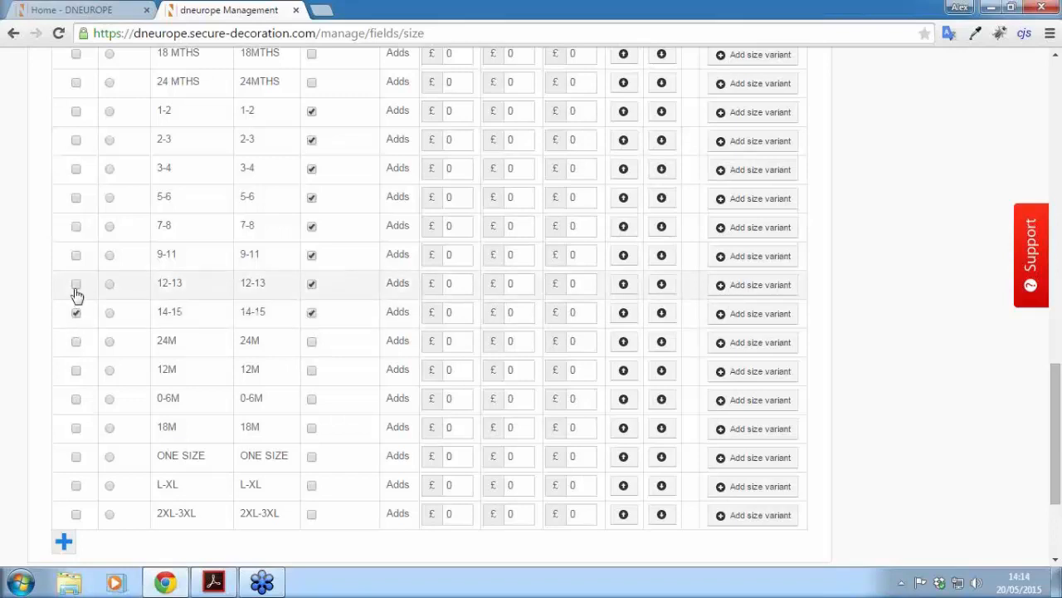
{"action": "left_click", "coordinate": [76, 284]}
{"action": "left_click", "coordinate": [75, 255]}
{"action": "left_click", "coordinate": [76, 226]}
{"action": "left_click", "coordinate": [76, 198]}
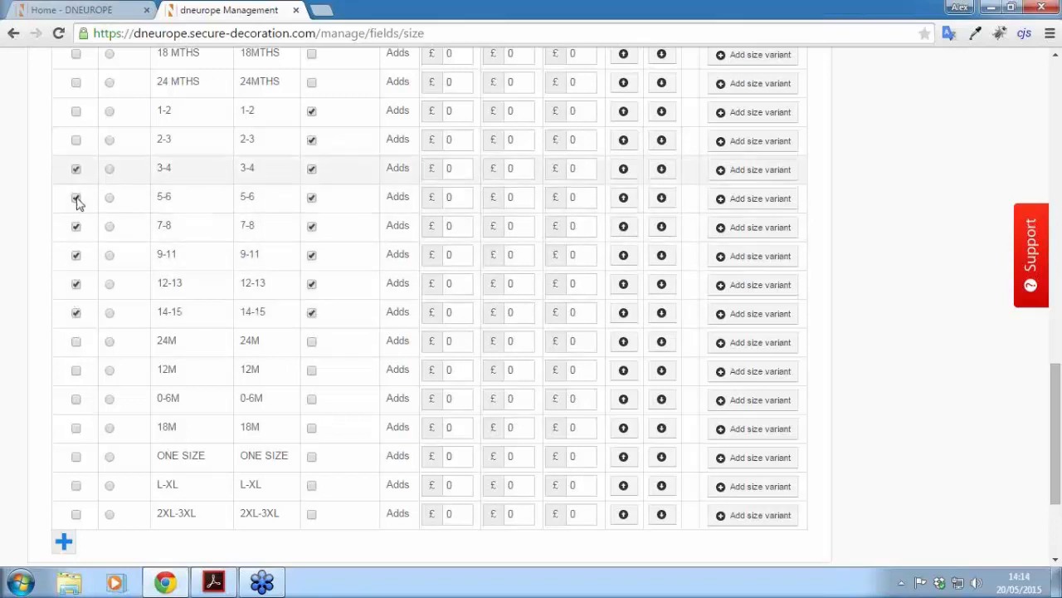
{"action": "left_click", "coordinate": [76, 169]}
{"action": "left_click", "coordinate": [75, 139]}
{"action": "left_click", "coordinate": [77, 112]}
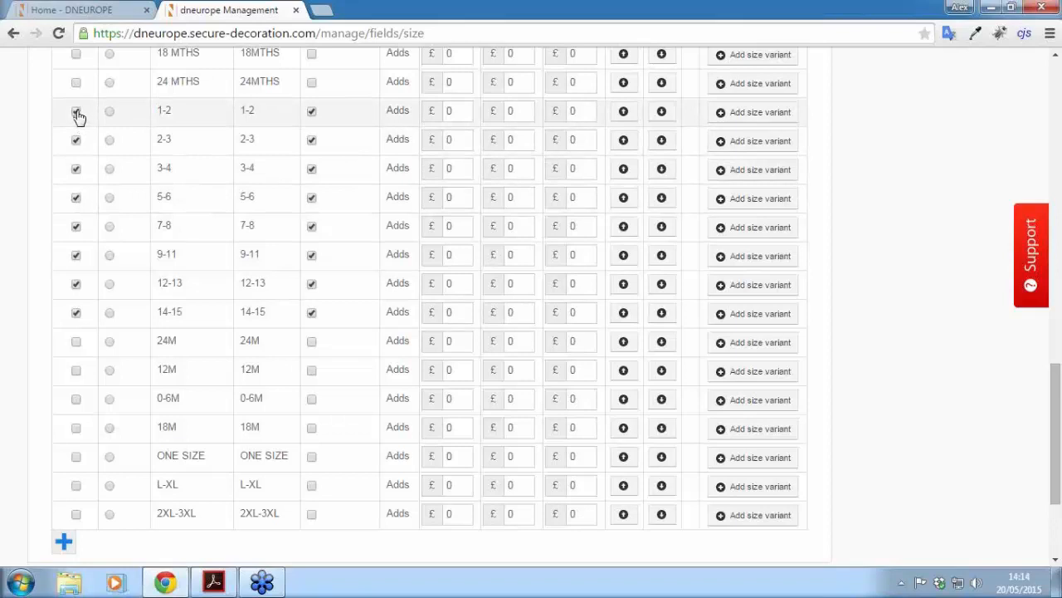
{"action": "scroll", "coordinate": [1055, 431], "scroll_direction": "down", "scroll_amount": 3}
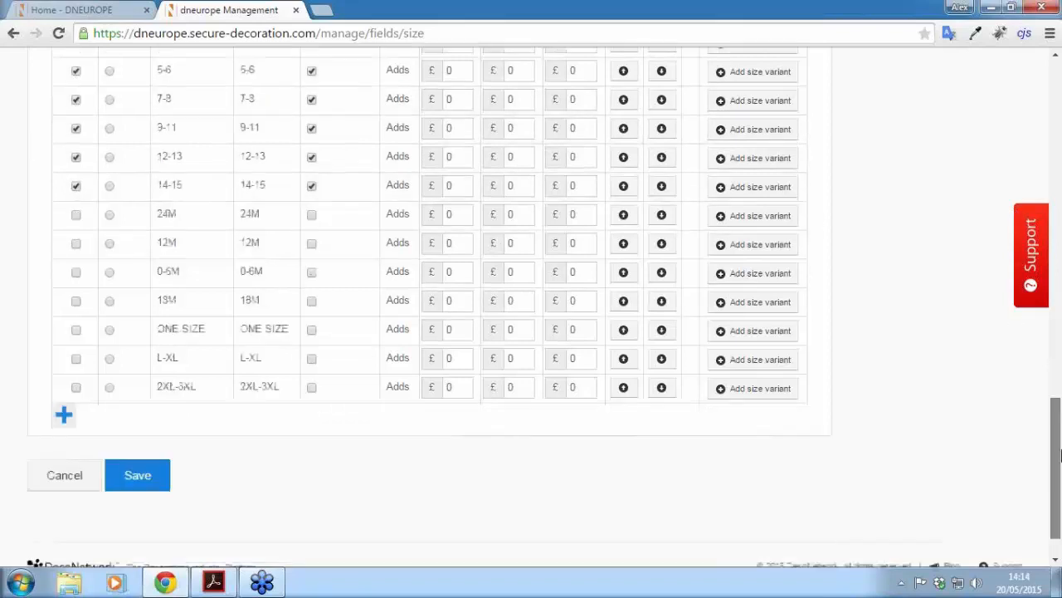
{"action": "left_click", "coordinate": [158, 432]}
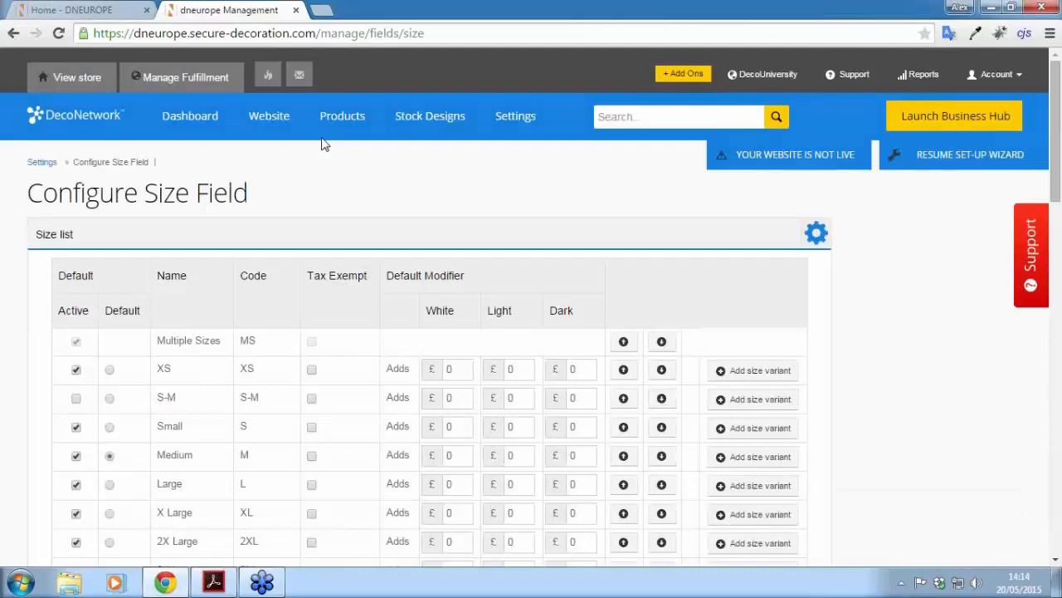
{"action": "left_click", "coordinate": [332, 115]}
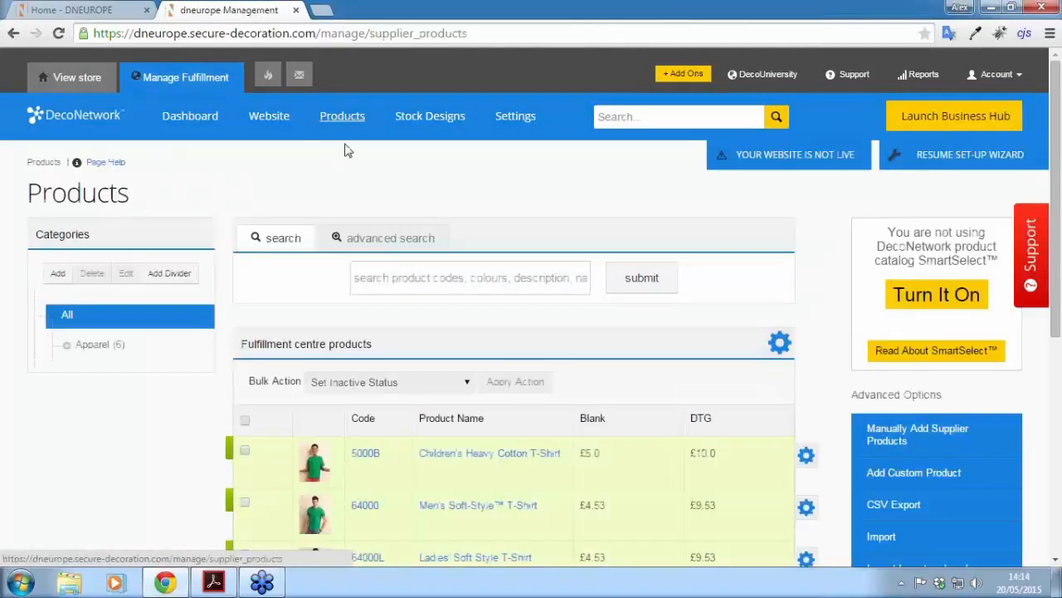
{"action": "scroll", "coordinate": [344, 147], "scroll_direction": "down", "scroll_amount": 3}
{"action": "scroll", "coordinate": [347, 149], "scroll_direction": "down", "scroll_amount": 1}
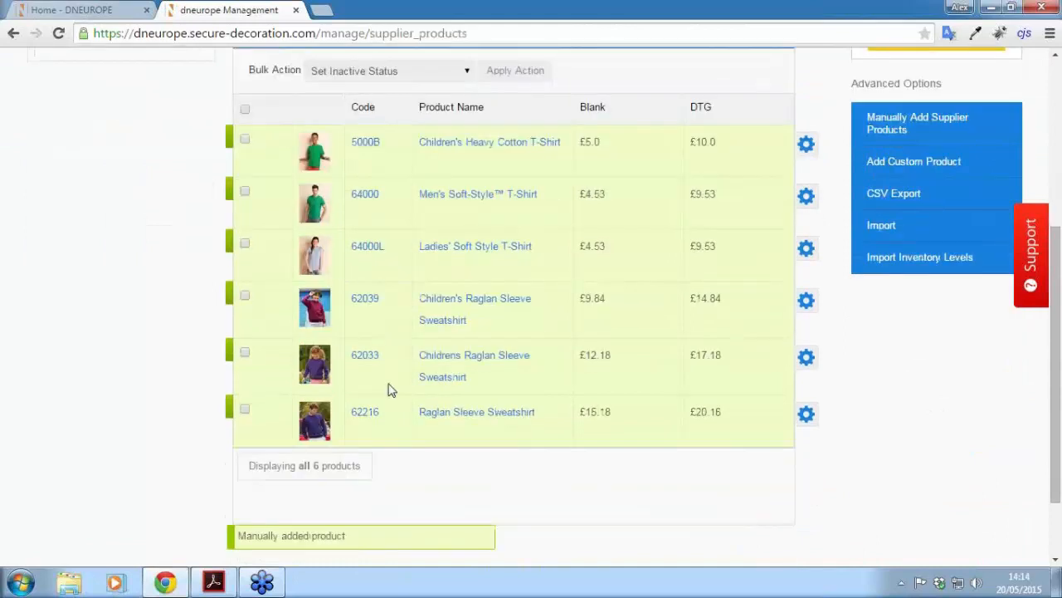
{"action": "left_click", "coordinate": [467, 359]}
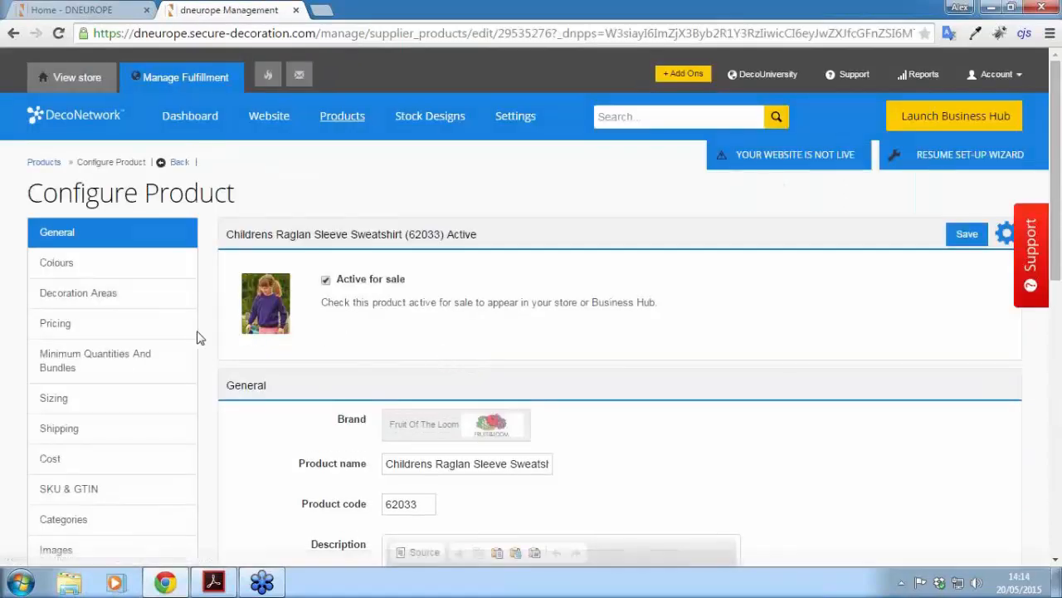
{"action": "left_click", "coordinate": [73, 399]}
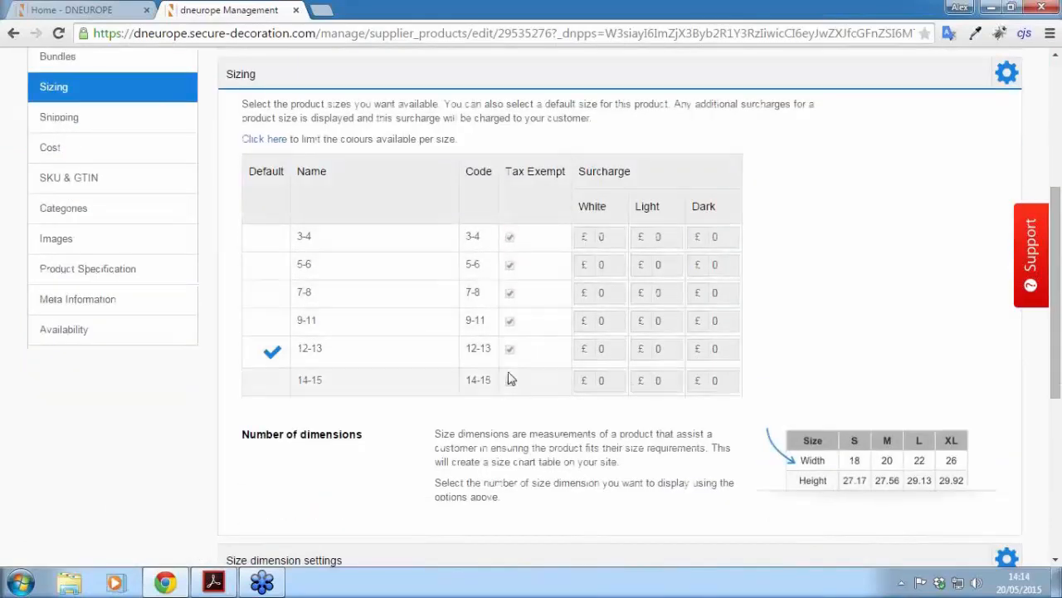
{"action": "scroll", "coordinate": [523, 382], "scroll_direction": "up", "scroll_amount": 1}
{"action": "scroll", "coordinate": [523, 382], "scroll_direction": "up", "scroll_amount": 3}
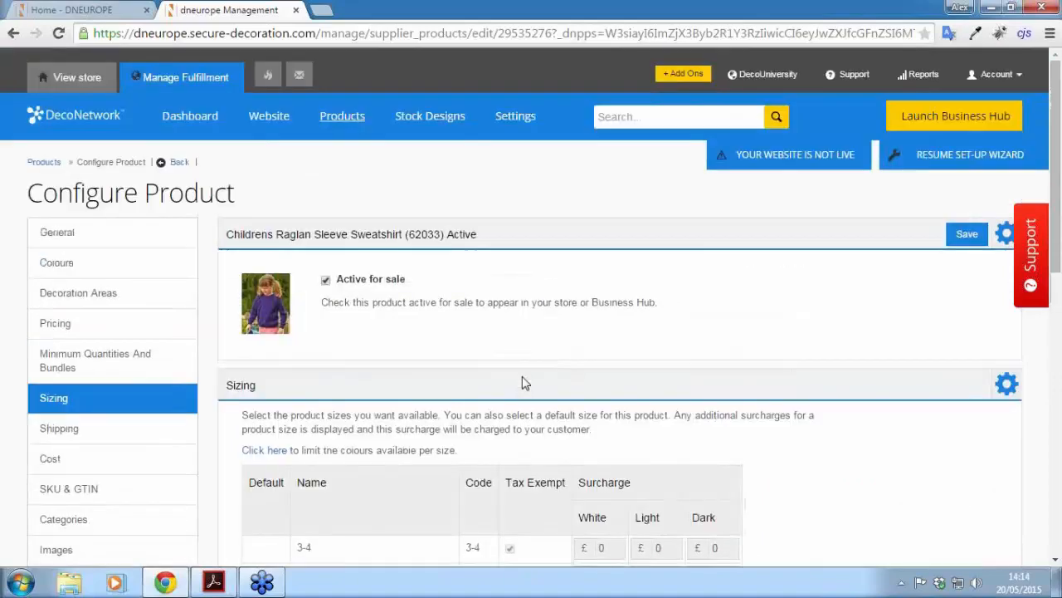
Step: Search the admin for 'stock desig' and add the free Custom Stock Design Library add-on
{"action": "left_click", "coordinate": [500, 127]}
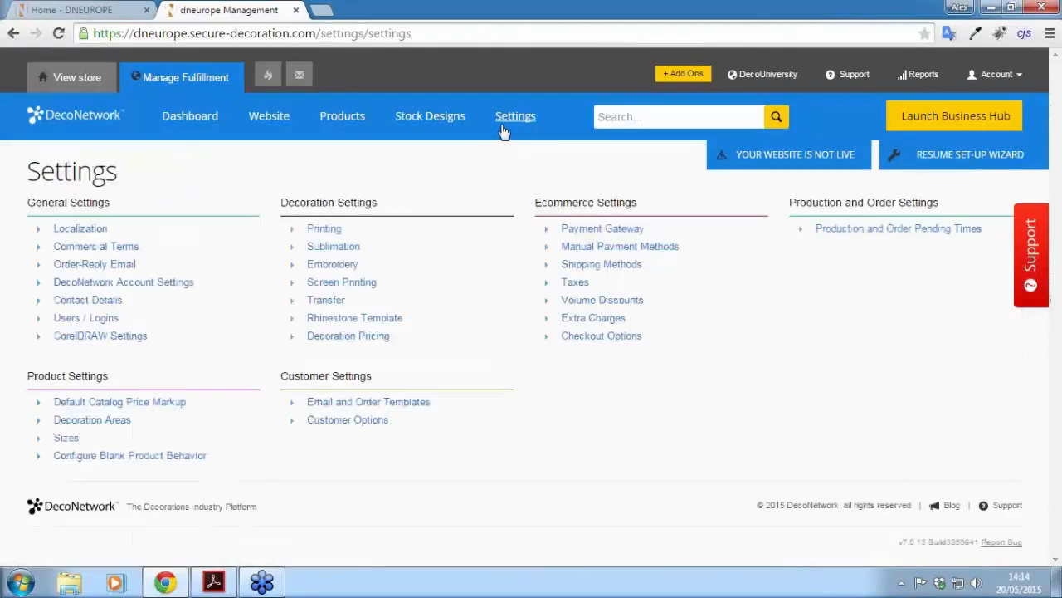
{"action": "key", "text": "alt+Left"}
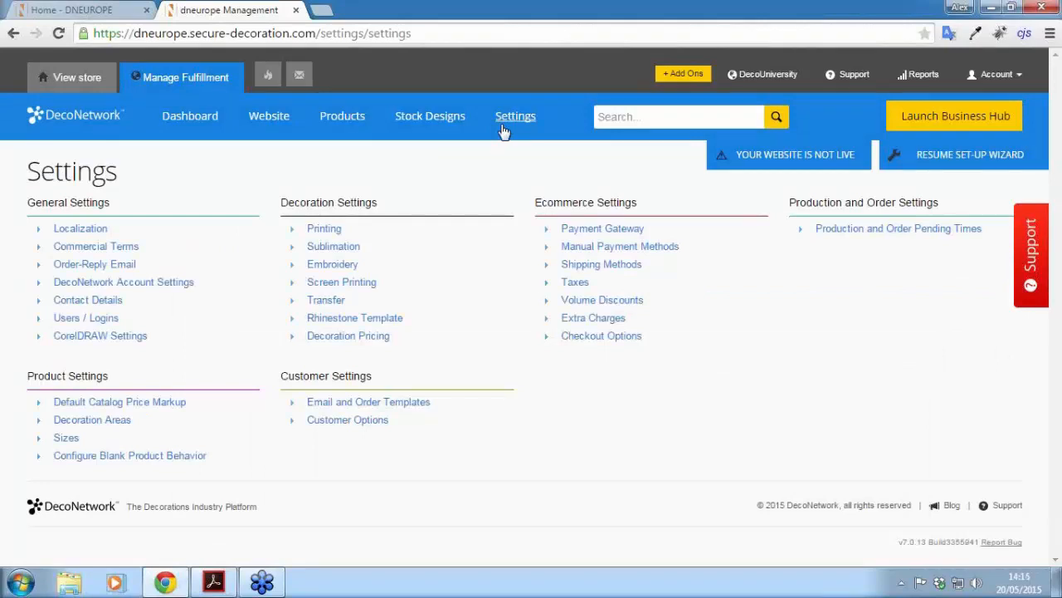
{"action": "left_click", "coordinate": [664, 115]}
{"action": "type", "text": "stock desig"}
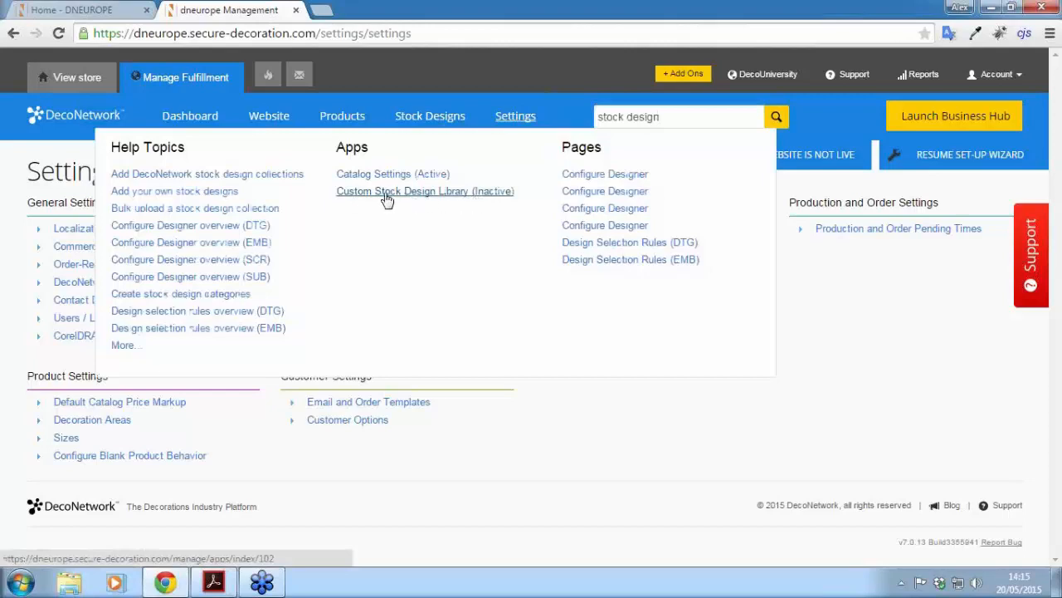
{"action": "left_click", "coordinate": [387, 198]}
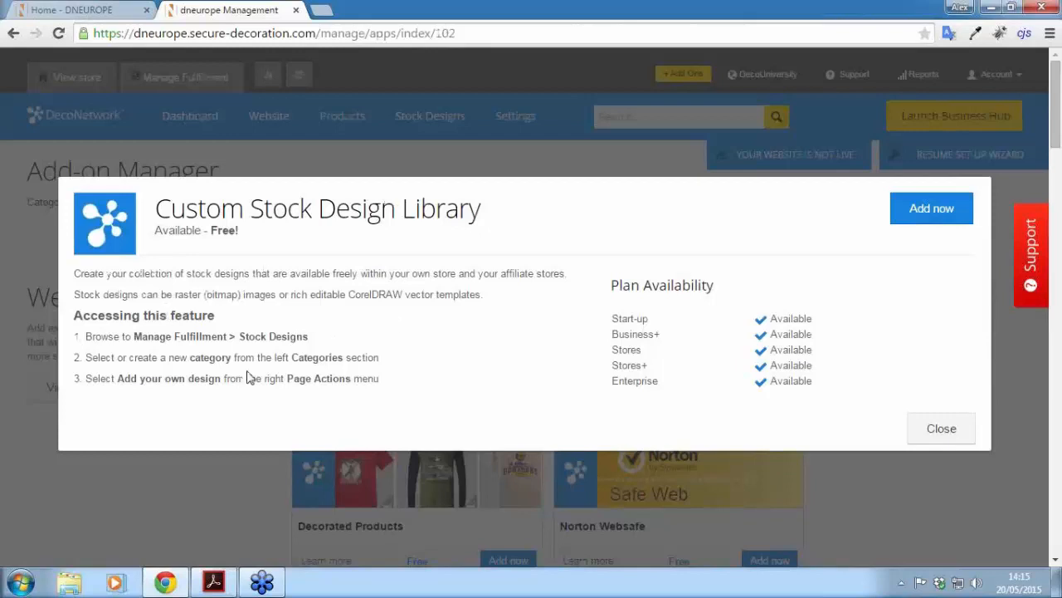
{"action": "left_click", "coordinate": [933, 210]}
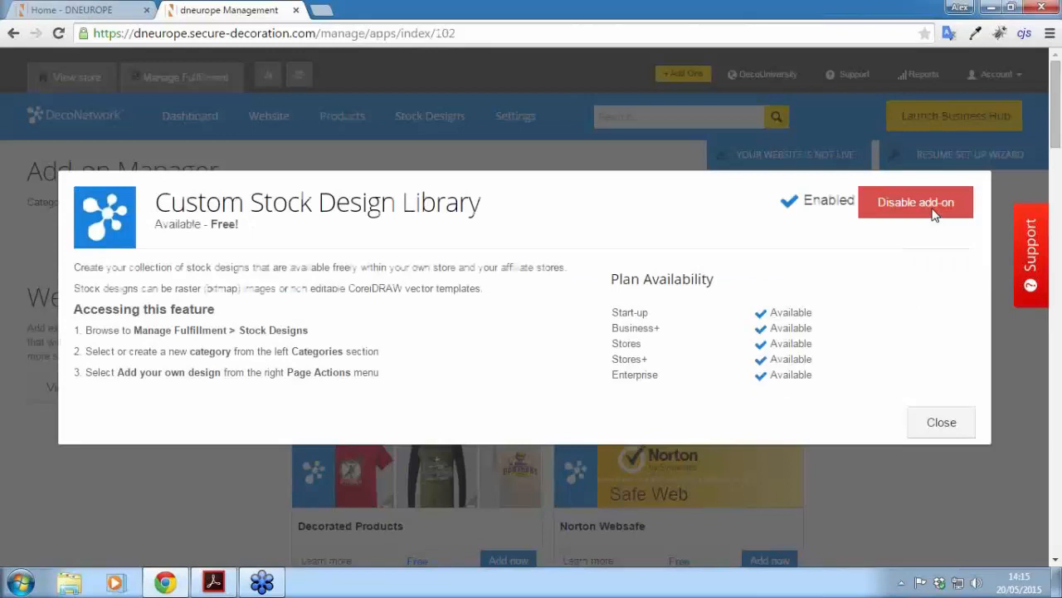
{"action": "left_click", "coordinate": [946, 423]}
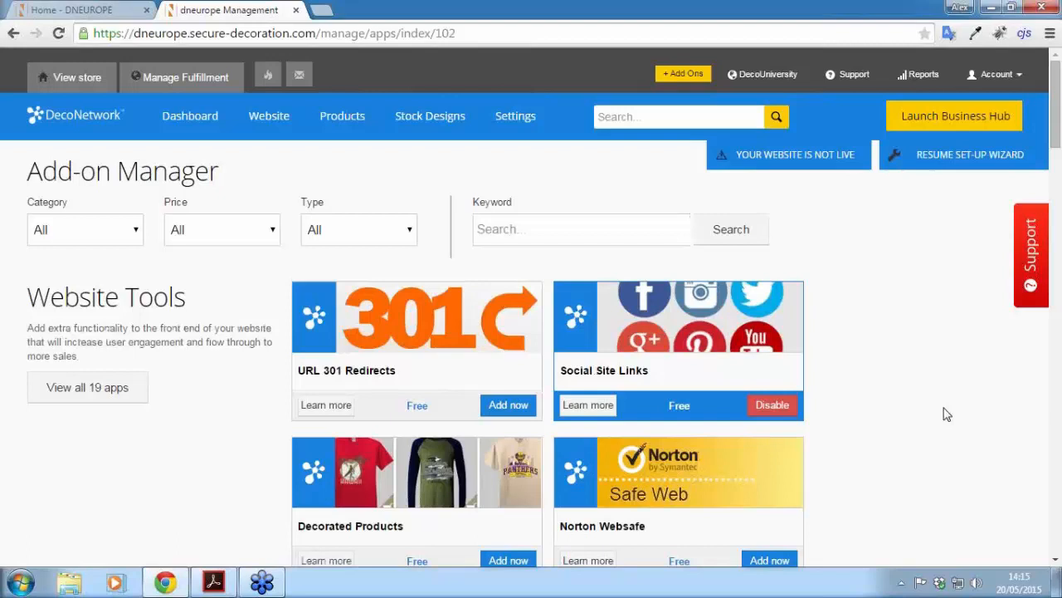
Step: Show all 19 Website Tools apps and add the free Decorated Products add-on
{"action": "left_click", "coordinate": [681, 73]}
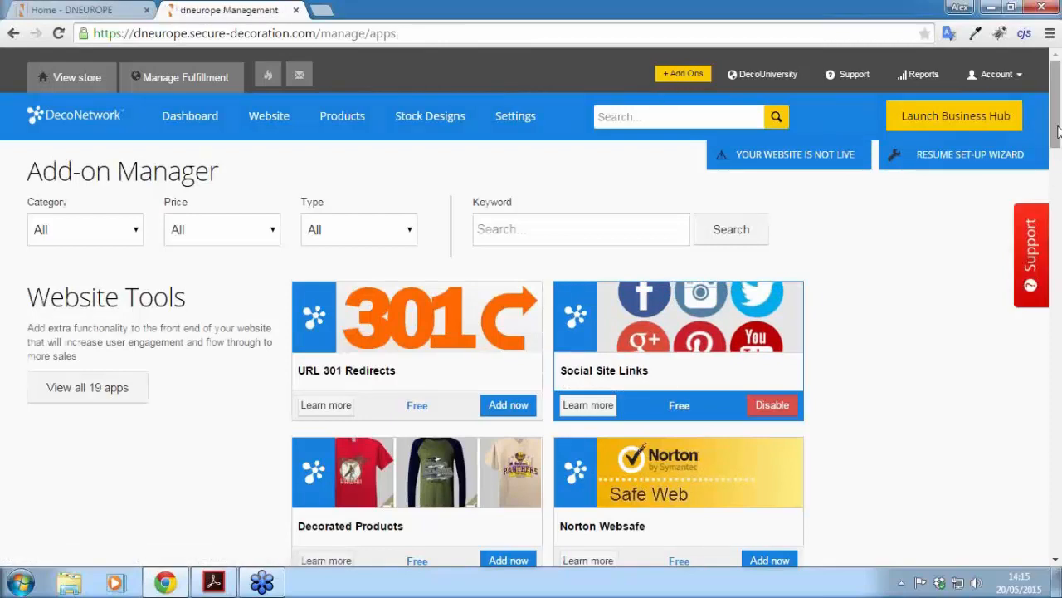
{"action": "left_click_drag", "start_coordinate": [1058, 113], "coordinate": [1059, 122]}
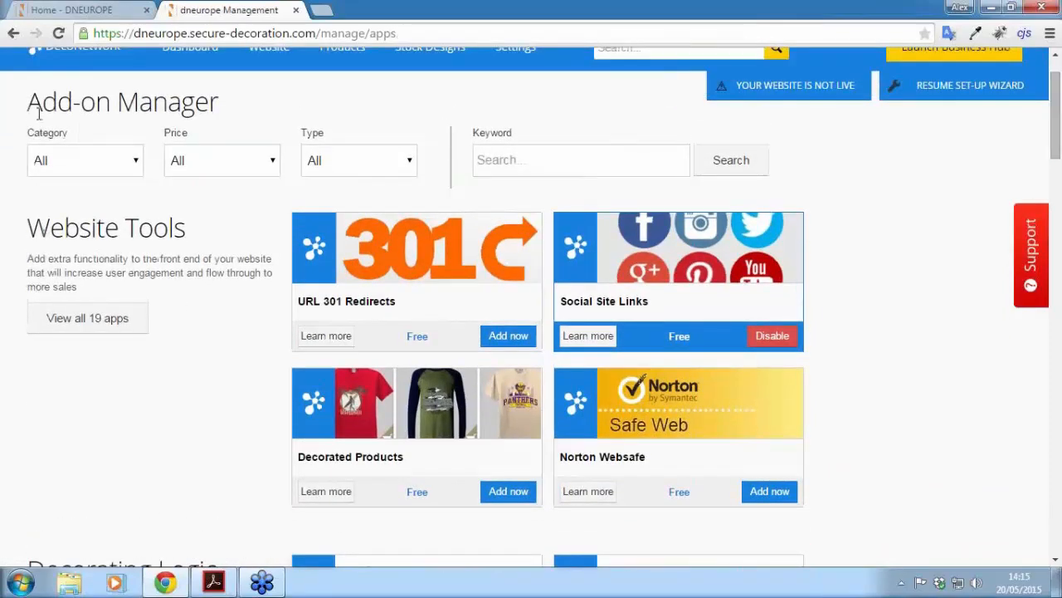
{"action": "left_click", "coordinate": [131, 160]}
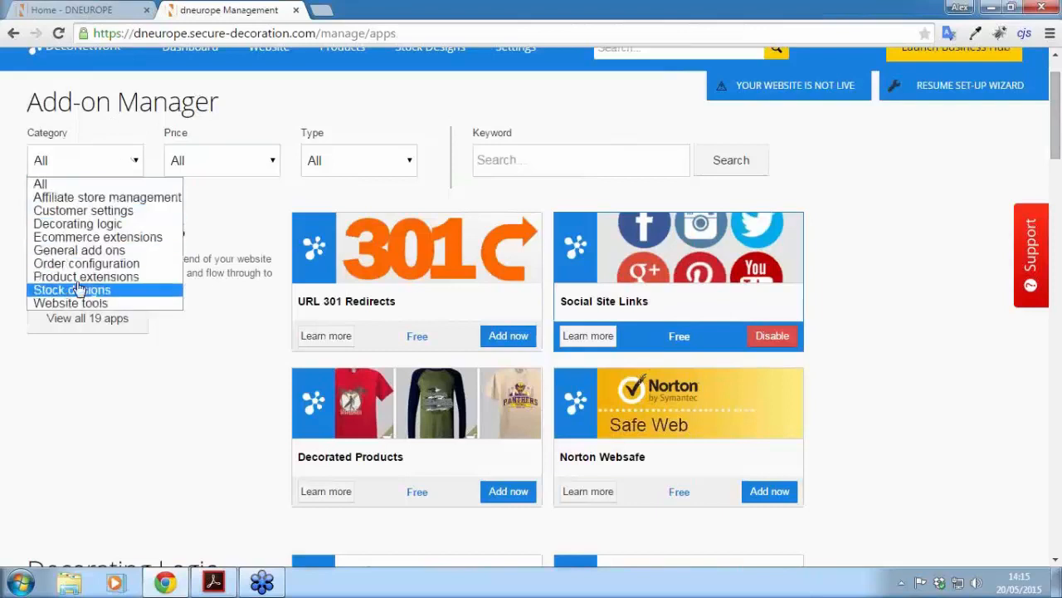
{"action": "left_click", "coordinate": [79, 372]}
{"action": "left_click", "coordinate": [83, 324]}
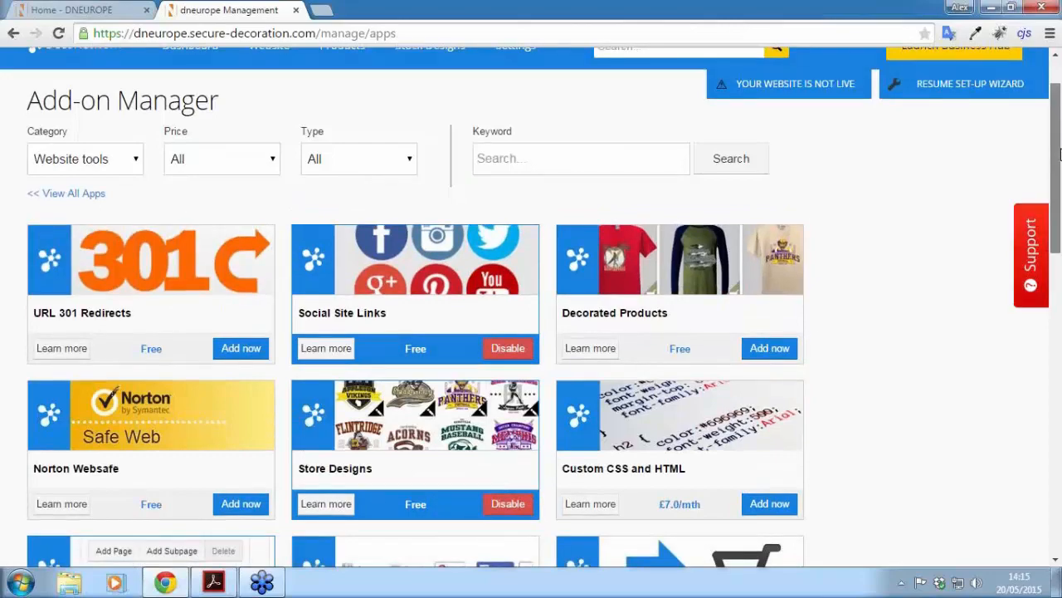
{"action": "mouse_move", "coordinate": [1059, 147]}
{"action": "left_mouse_down"}
{"action": "mouse_move", "coordinate": [1059, 415]}
{"action": "mouse_move", "coordinate": [1058, 129]}
{"action": "left_mouse_up"}
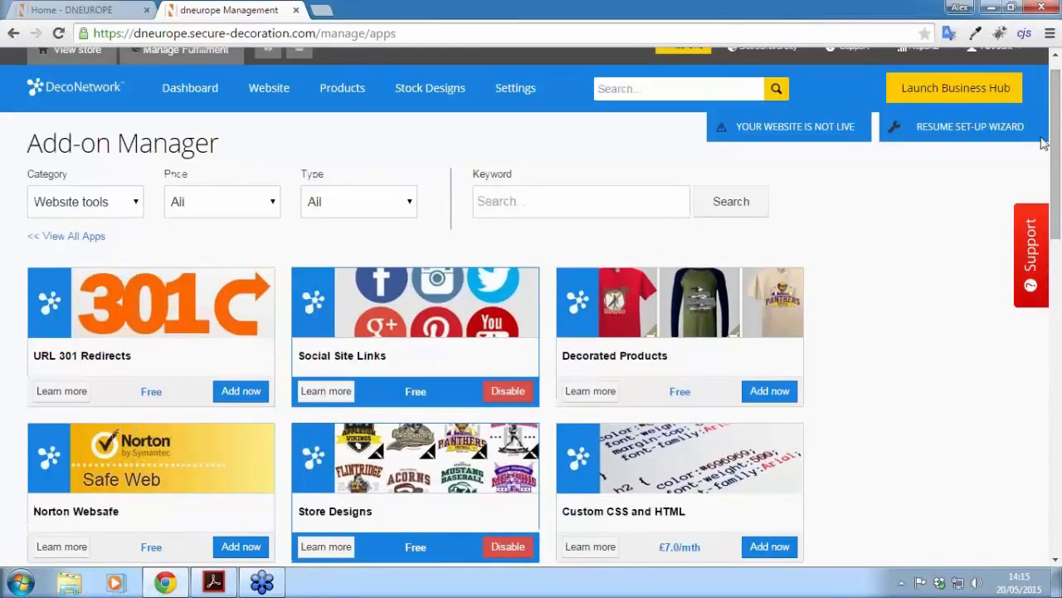
{"action": "mouse_move", "coordinate": [584, 347]}
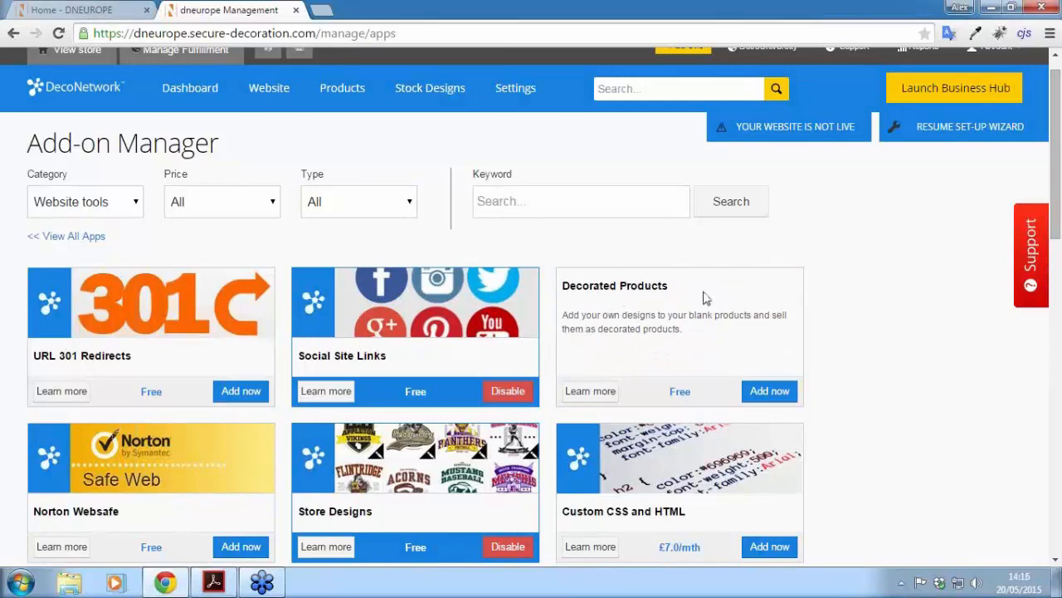
{"action": "left_click", "coordinate": [772, 393]}
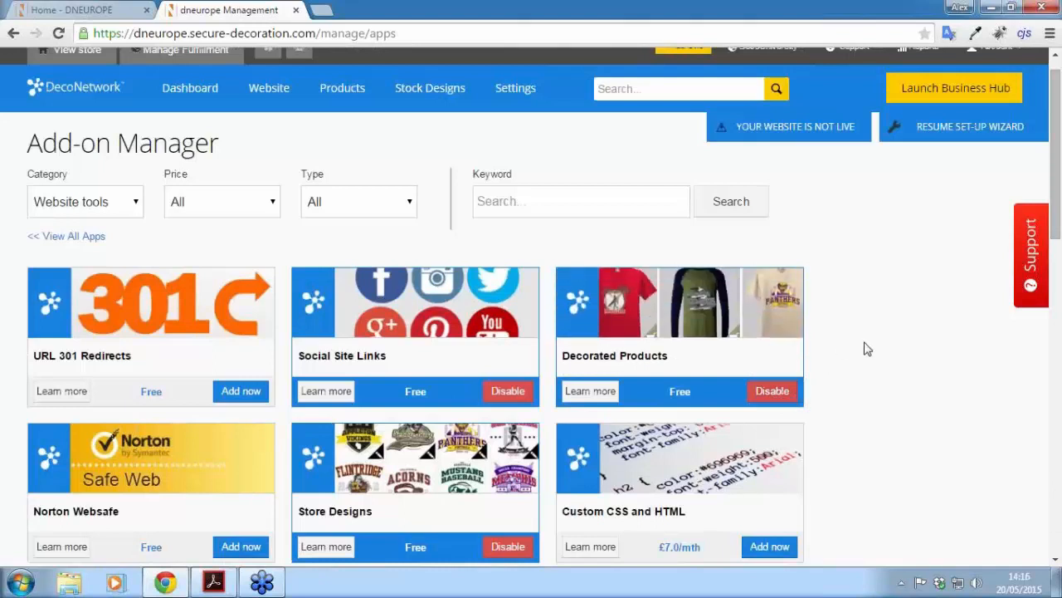
{"action": "scroll", "coordinate": [866, 349], "scroll_direction": "up", "scroll_amount": 1}
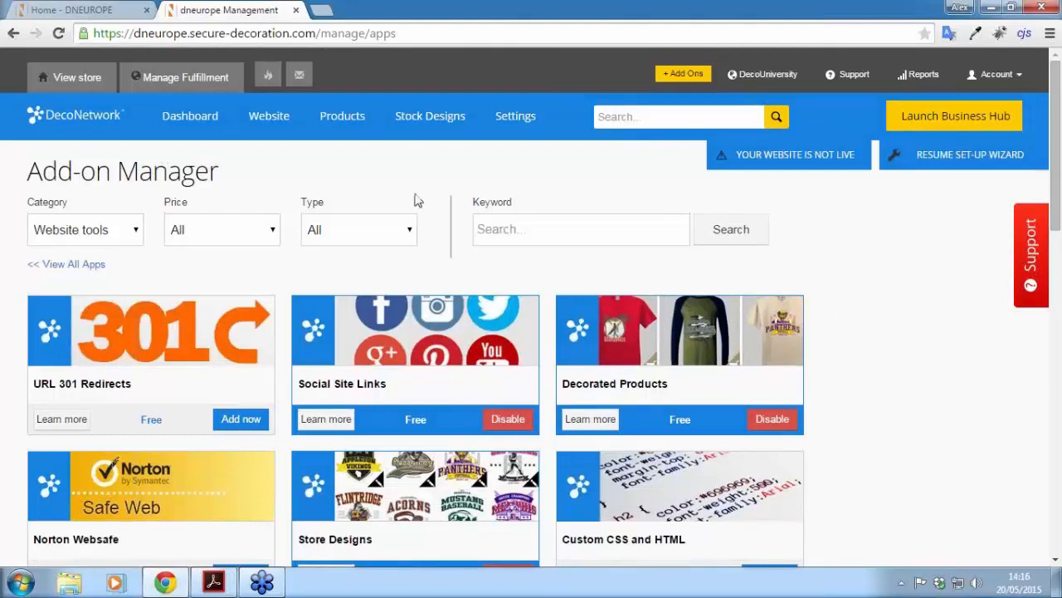
Step: Open the DecoNetwork design collections under Stock Designs and preview Sports Pack Volume 1
{"action": "left_click", "coordinate": [419, 118]}
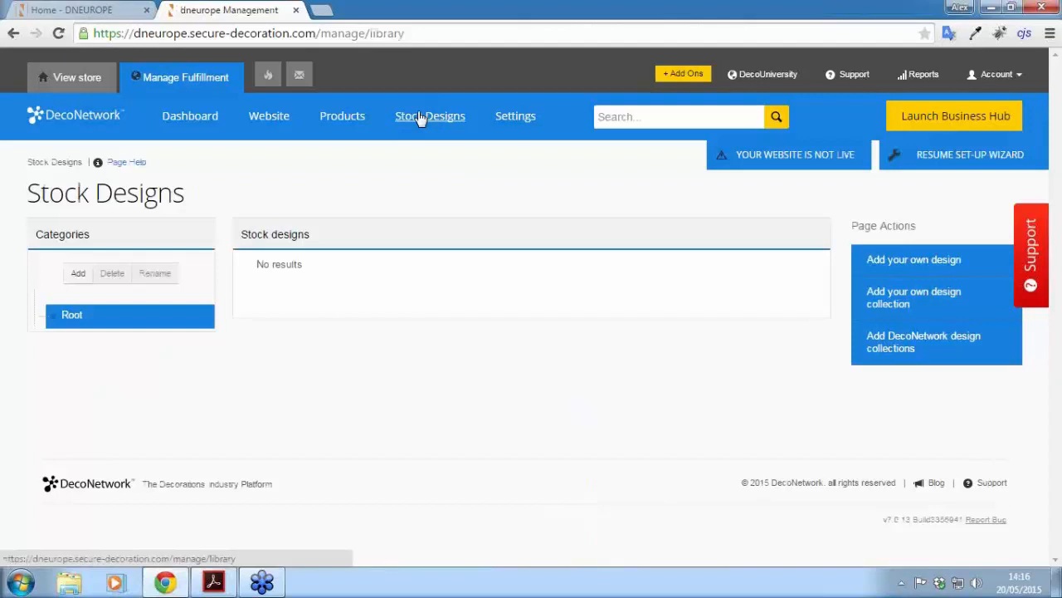
{"action": "left_click", "coordinate": [891, 347]}
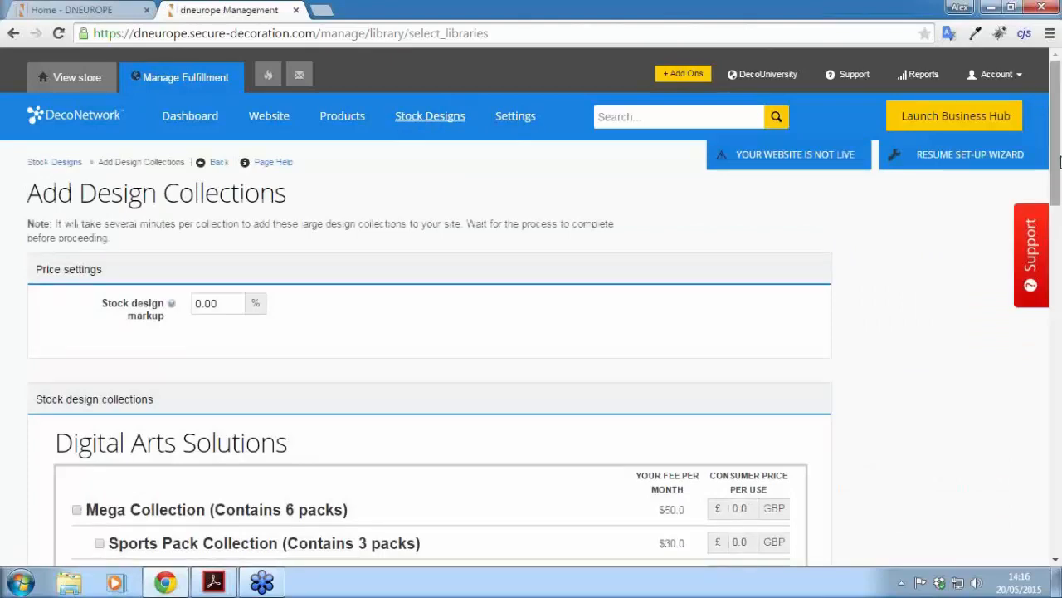
{"action": "left_click_drag", "start_coordinate": [1060, 162], "coordinate": [1052, 255]}
{"action": "left_click", "coordinate": [221, 237]}
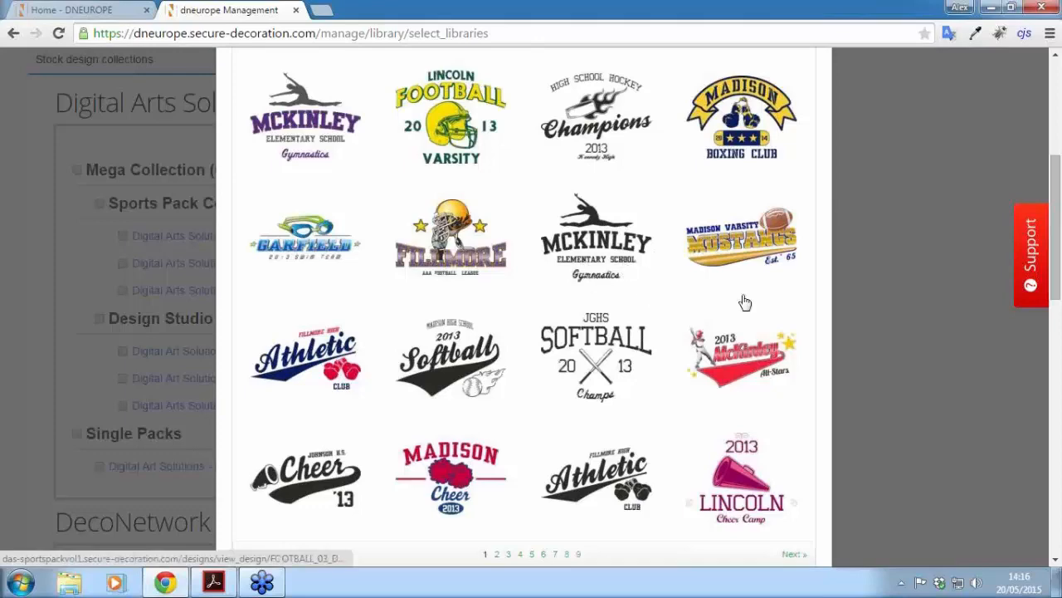
{"action": "scroll", "coordinate": [745, 302], "scroll_direction": "up", "scroll_amount": 2}
{"action": "scroll", "coordinate": [773, 316], "scroll_direction": "down", "scroll_amount": 4}
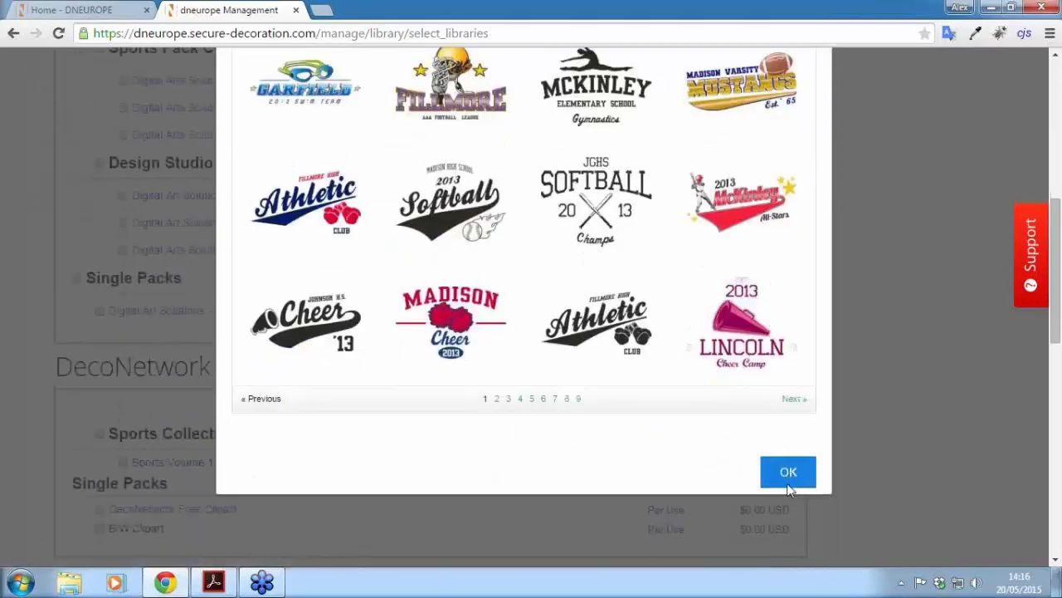
{"action": "left_click", "coordinate": [788, 474]}
Step: Review the per-use fee breakdowns for the design packs, including B/W Clipart
{"action": "scroll", "coordinate": [819, 249], "scroll_direction": "up", "scroll_amount": 3}
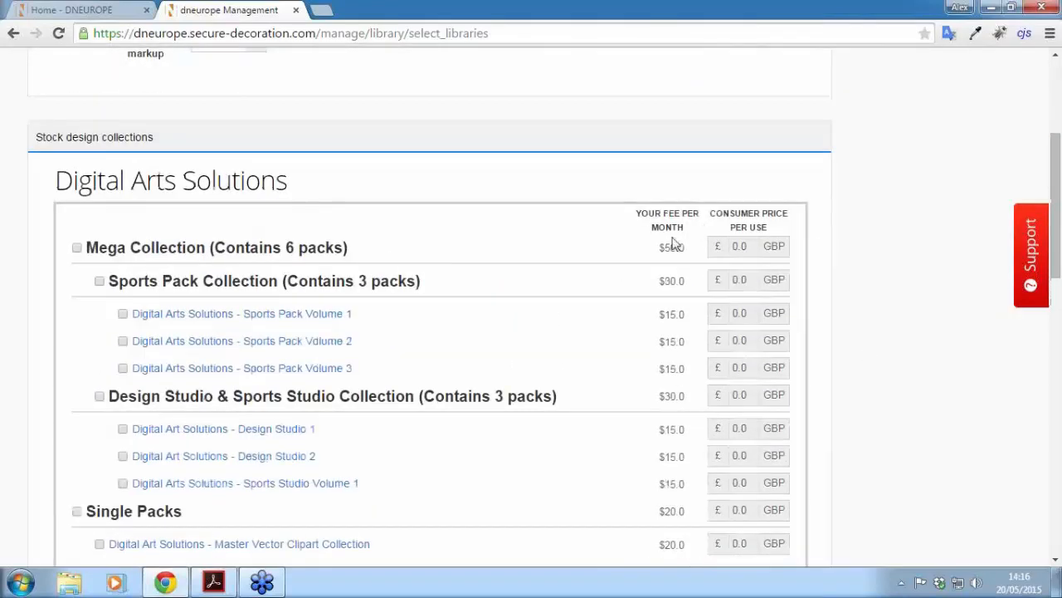
{"action": "scroll", "coordinate": [673, 236], "scroll_direction": "down", "scroll_amount": 4}
{"action": "scroll", "coordinate": [673, 236], "scroll_direction": "down", "scroll_amount": 1}
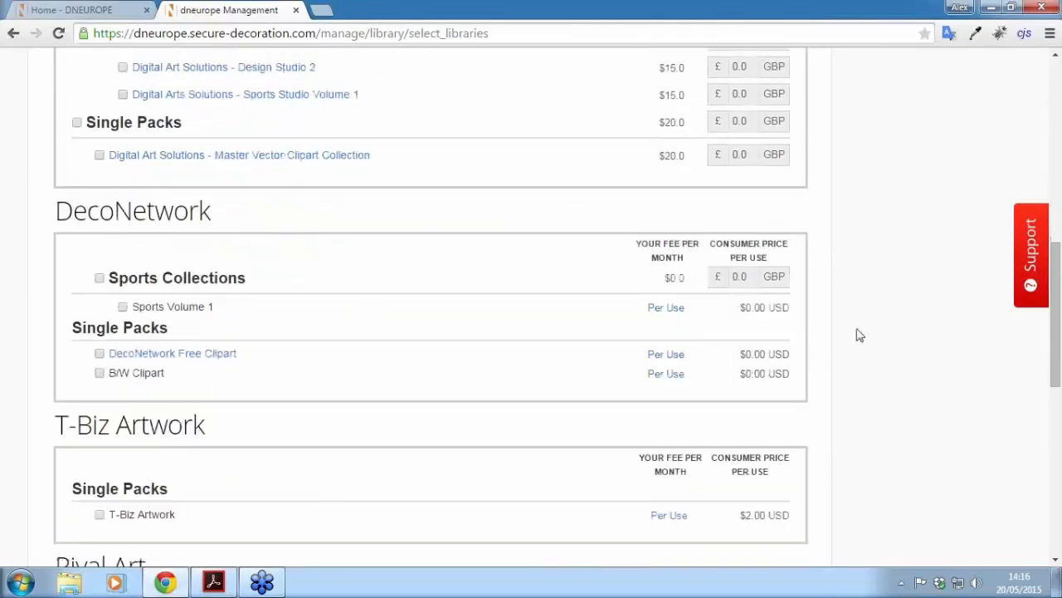
{"action": "left_click_drag", "start_coordinate": [1059, 301], "coordinate": [1059, 338]}
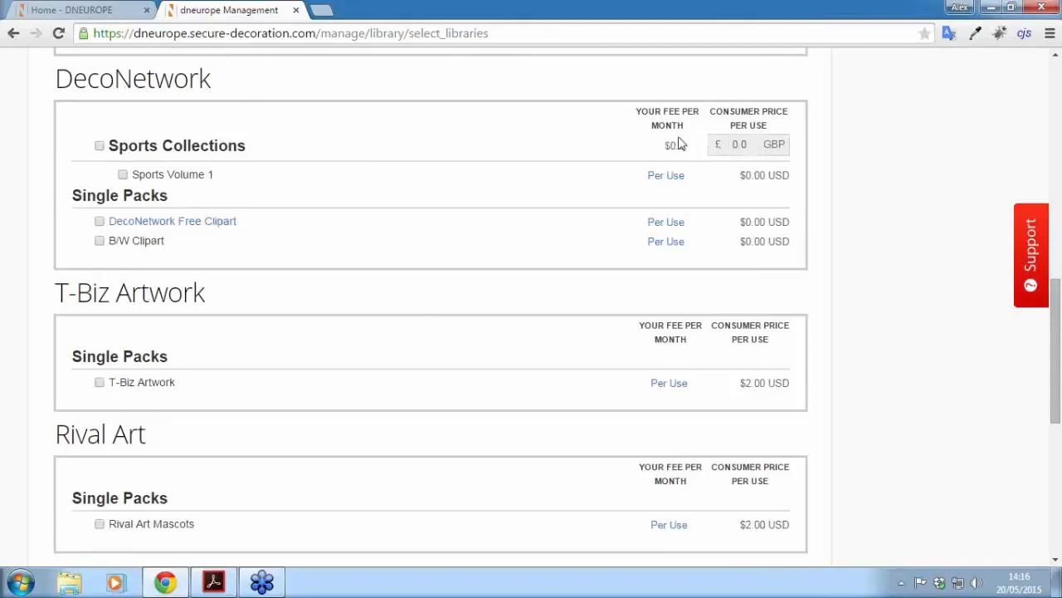
{"action": "left_click", "coordinate": [666, 176]}
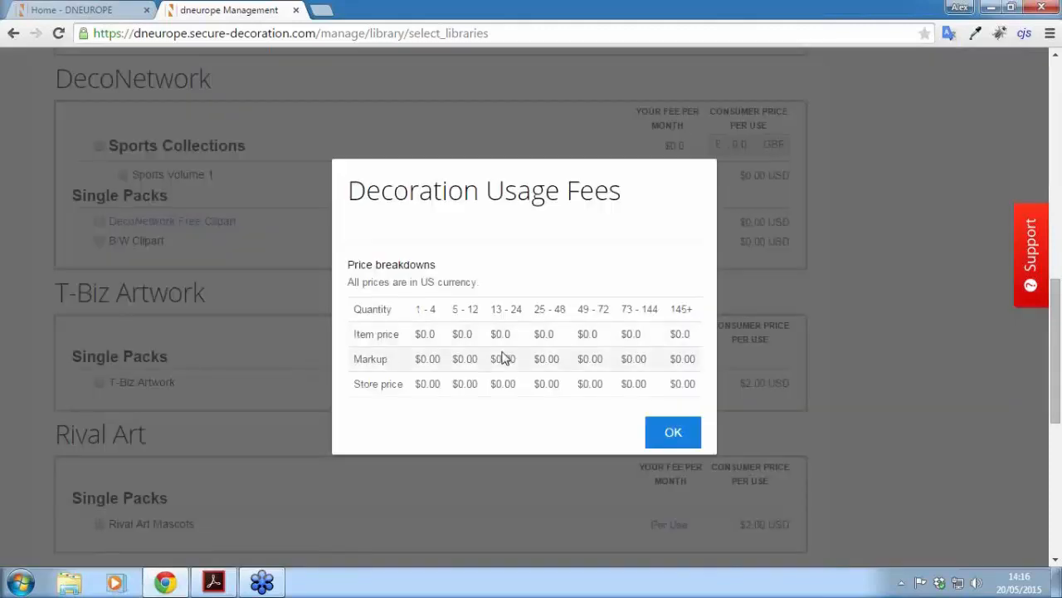
{"action": "left_click", "coordinate": [673, 433]}
{"action": "left_click", "coordinate": [668, 240]}
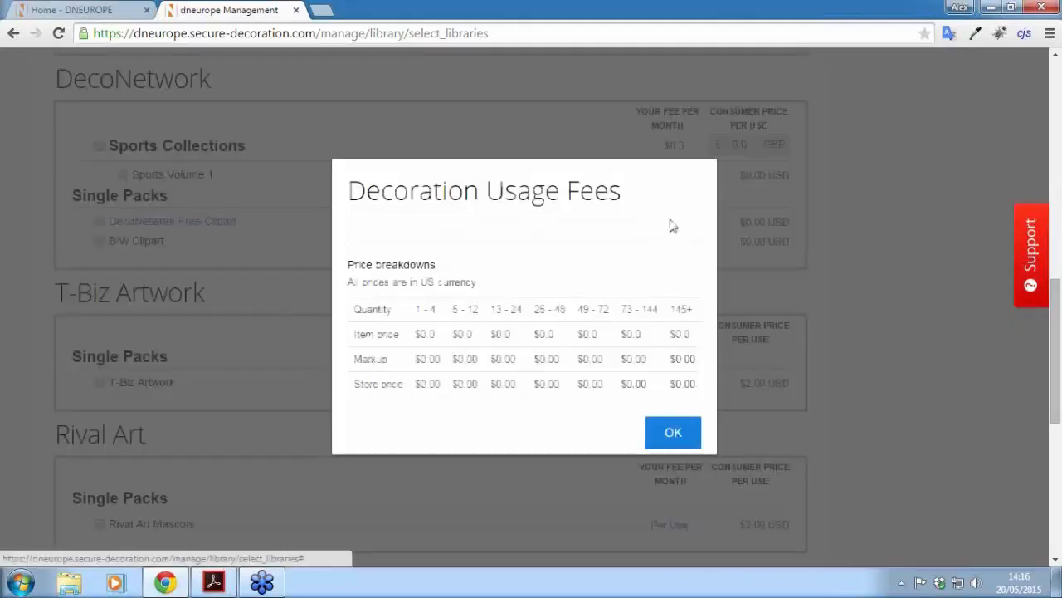
{"action": "left_click", "coordinate": [673, 433]}
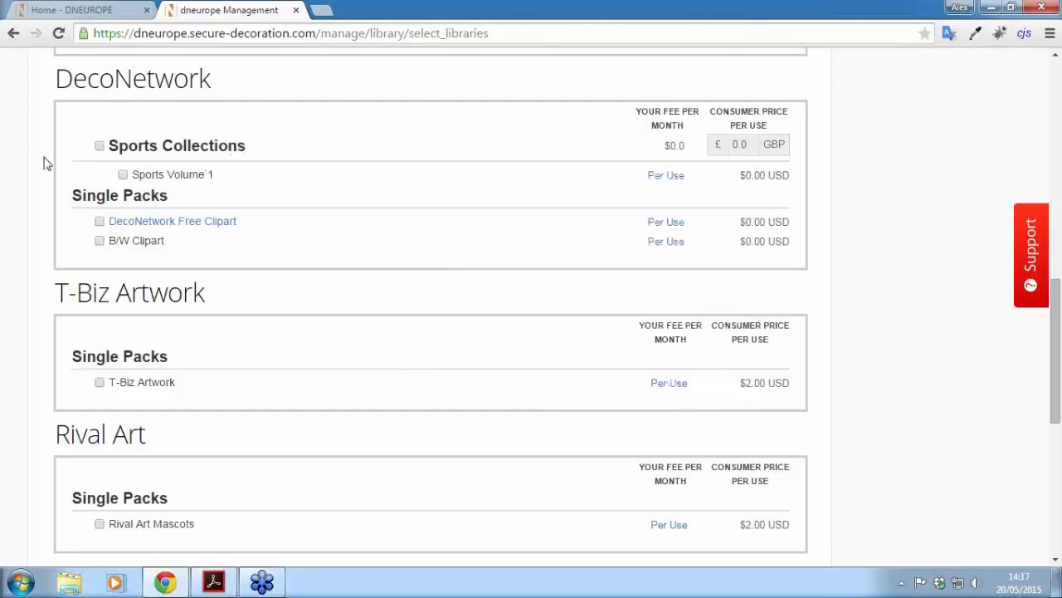
Step: Tick Sports Collections, DecoNetwork Free Clipart and B/W Clipart, then save
{"action": "left_click", "coordinate": [99, 148]}
{"action": "left_click", "coordinate": [99, 222]}
{"action": "left_click", "coordinate": [99, 240]}
{"action": "scroll", "coordinate": [1060, 286], "scroll_direction": "down", "scroll_amount": 5}
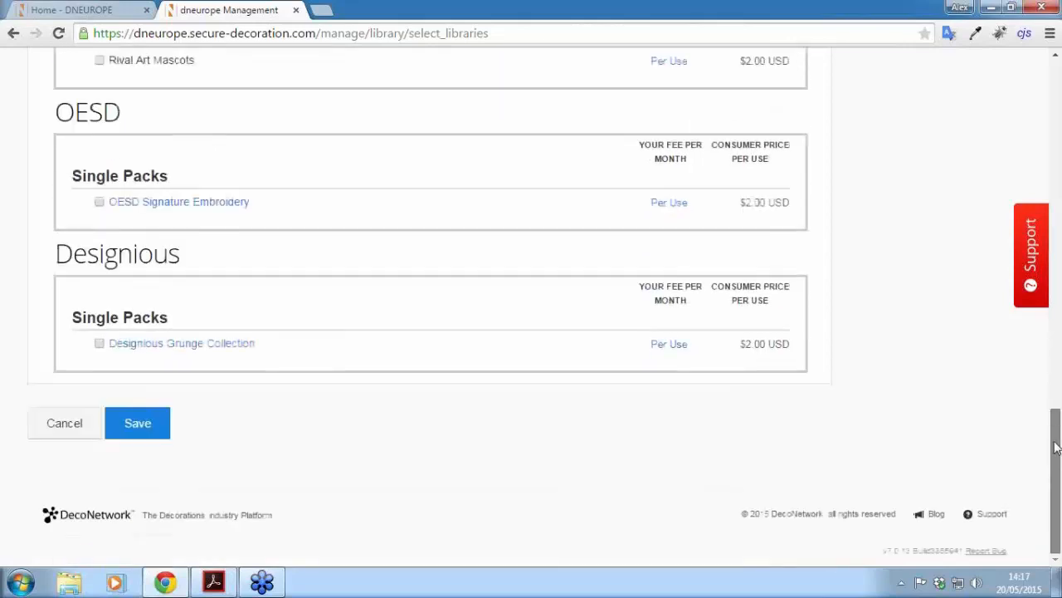
{"action": "left_click", "coordinate": [156, 422]}
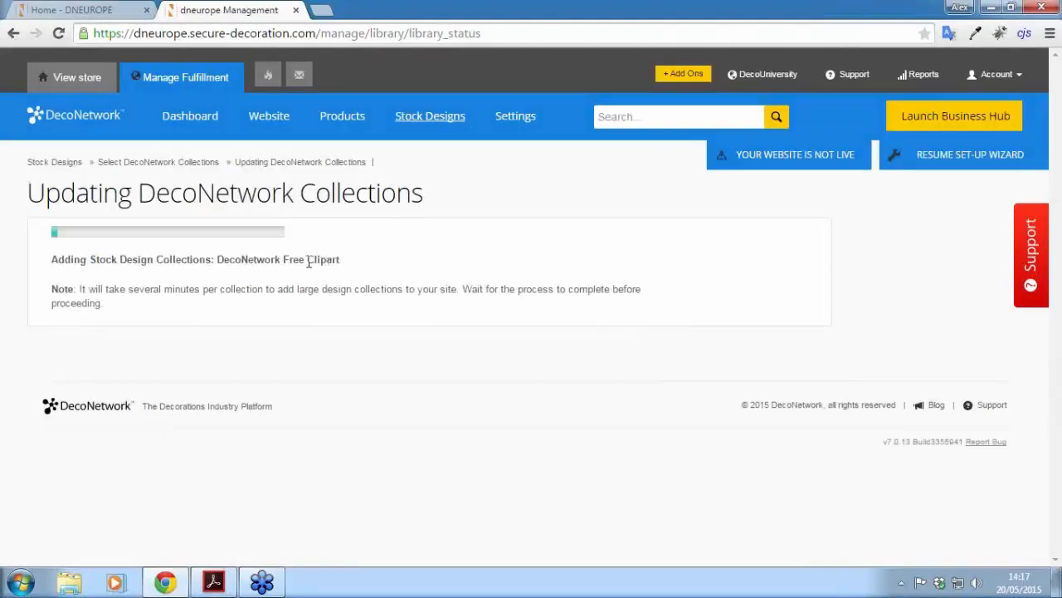
Step: Open the Website settings section in a new browser tab
{"action": "right_click", "coordinate": [275, 118]}
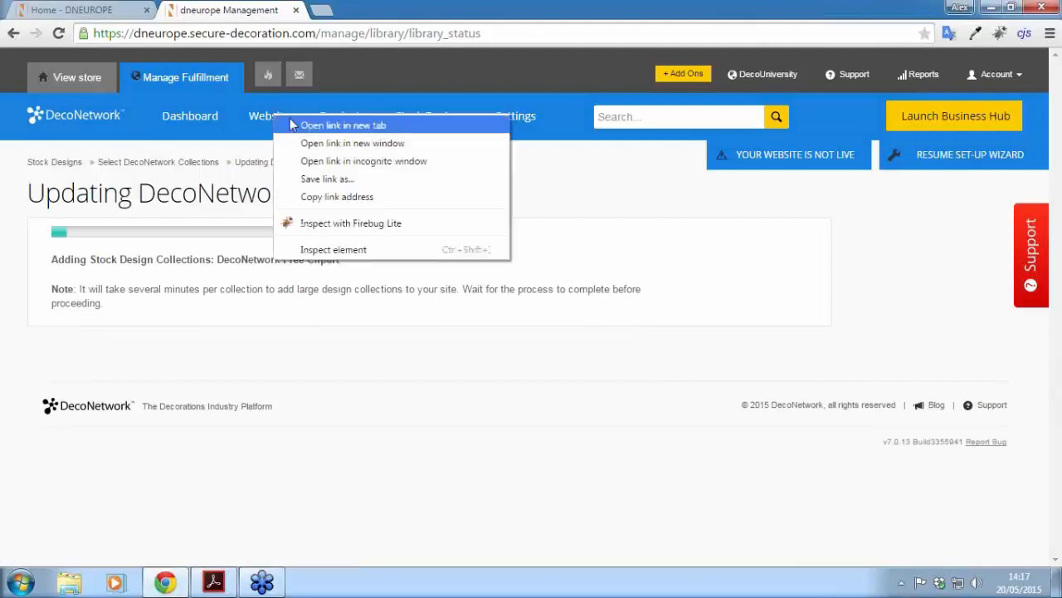
{"action": "left_click", "coordinate": [307, 126]}
{"action": "left_click", "coordinate": [358, 12]}
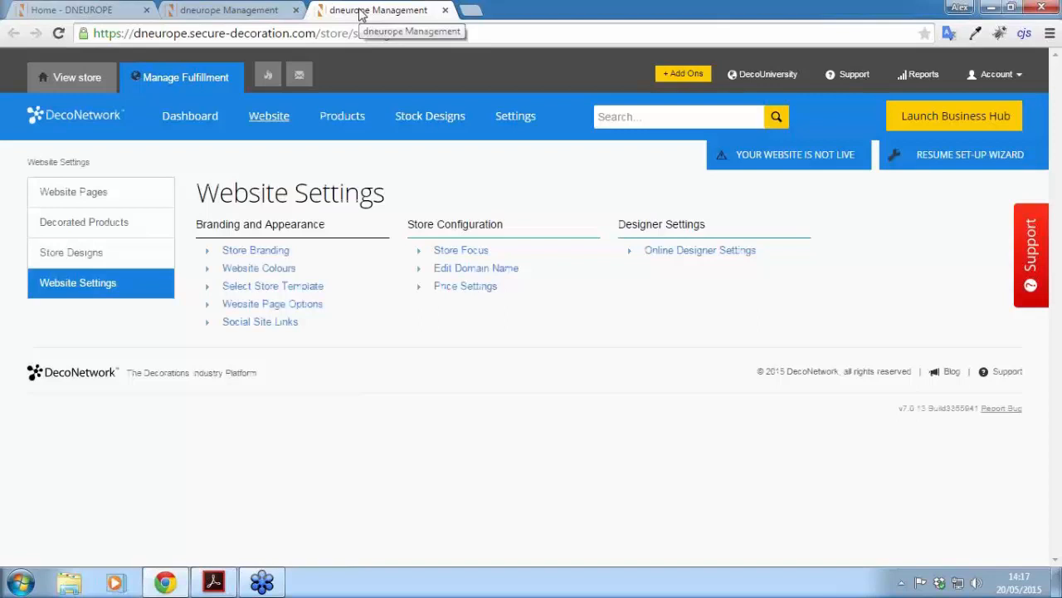
Step: Look over the public storefront homepage, then return to the management tab
{"action": "left_click", "coordinate": [106, 12]}
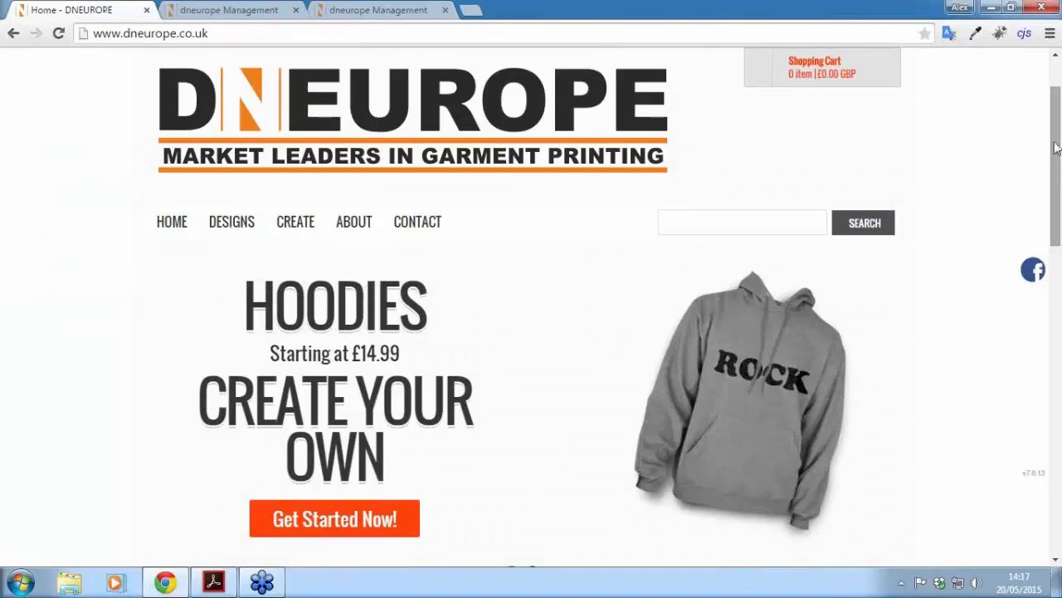
{"action": "scroll", "coordinate": [1052, 145], "scroll_direction": "down", "scroll_amount": 1}
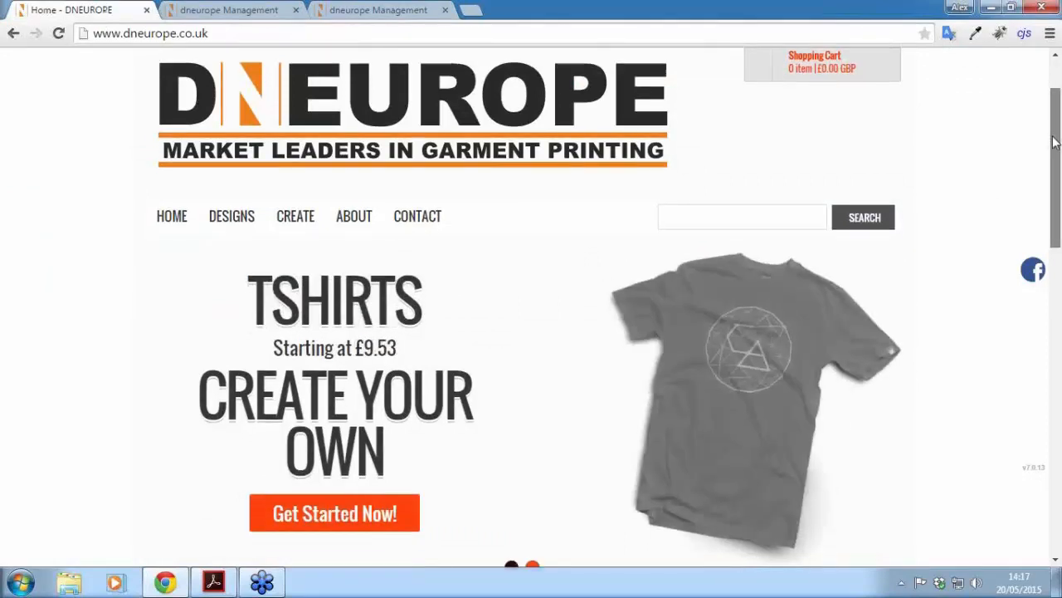
{"action": "left_click_drag", "start_coordinate": [1052, 148], "coordinate": [1024, 133]}
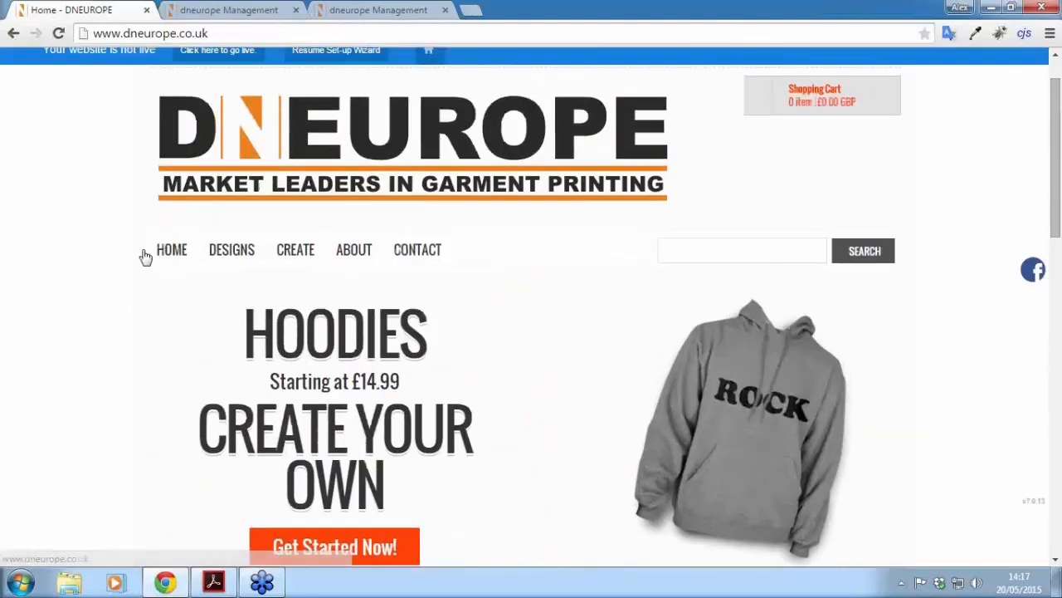
{"action": "left_click", "coordinate": [365, 10]}
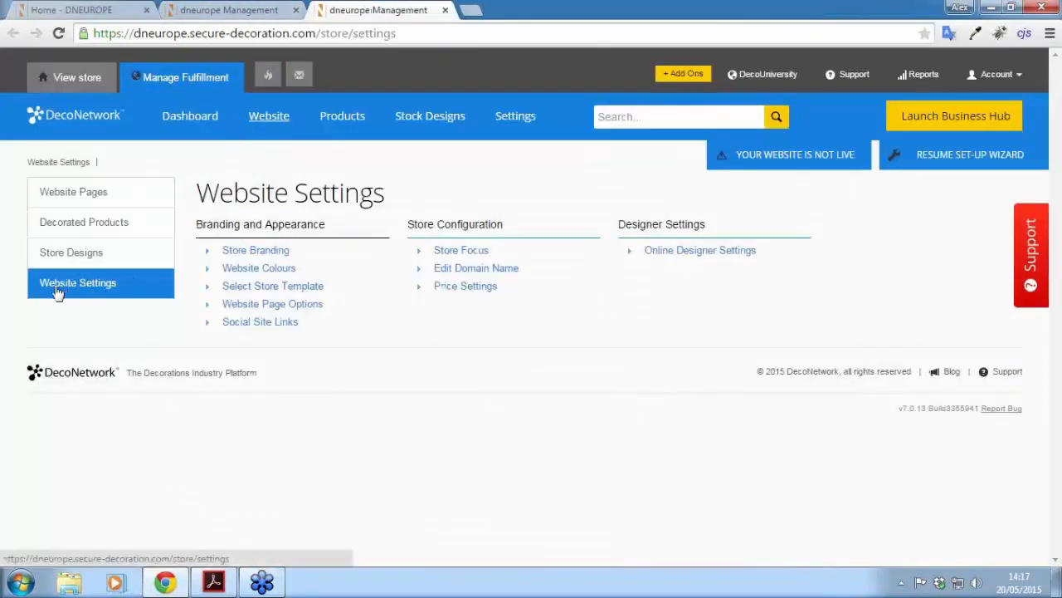
Step: Open Website Colours and compare the settings against the live storefront
{"action": "left_click", "coordinate": [254, 271]}
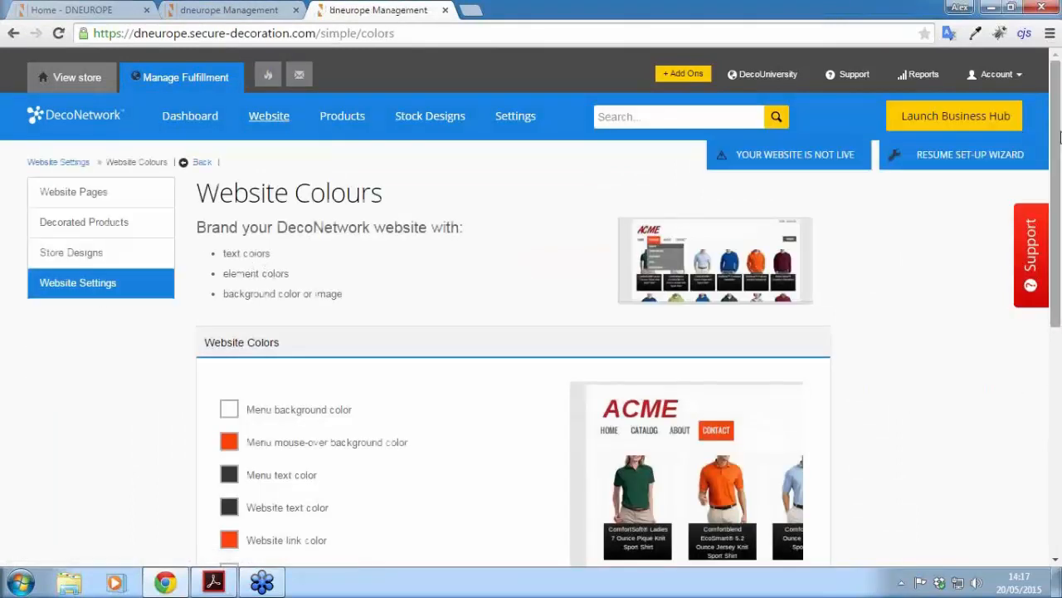
{"action": "left_click_drag", "start_coordinate": [1061, 135], "coordinate": [1060, 223]}
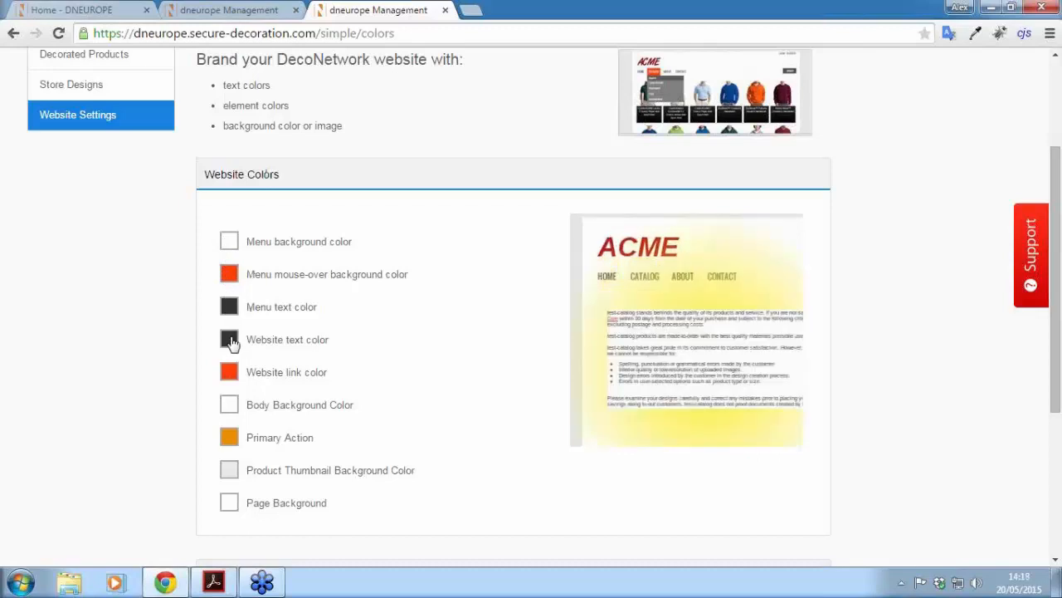
{"action": "scroll", "coordinate": [90, 272], "scroll_direction": "down", "scroll_amount": 1}
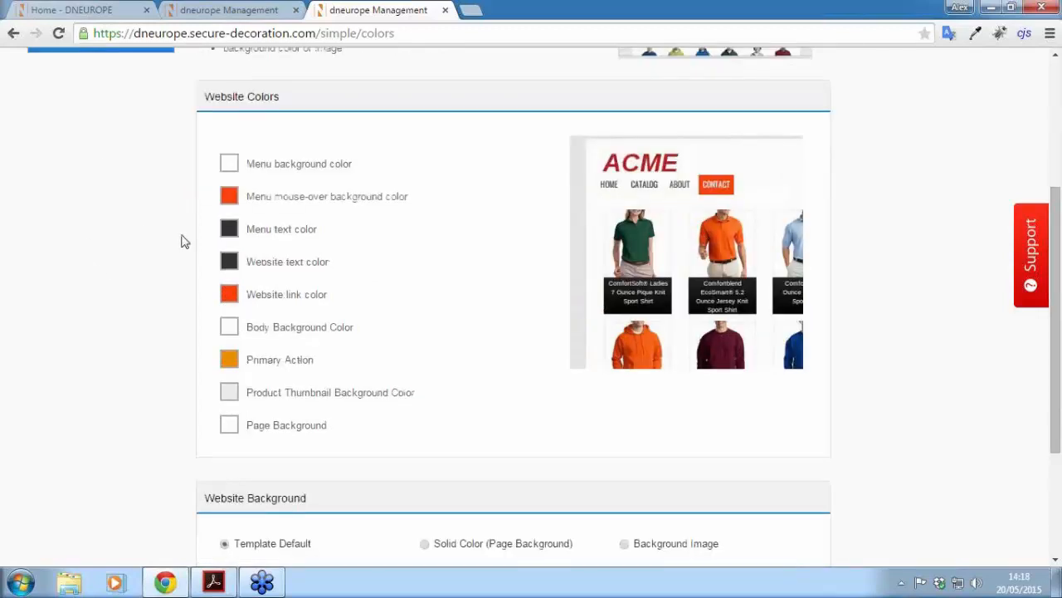
{"action": "left_click", "coordinate": [104, 16]}
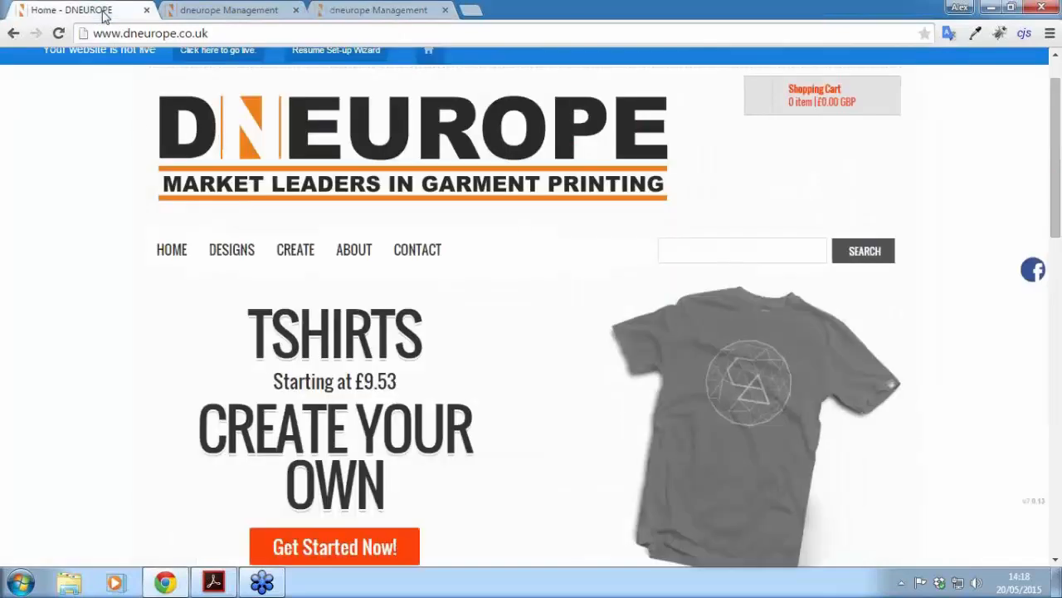
{"action": "mouse_move", "coordinate": [357, 261]}
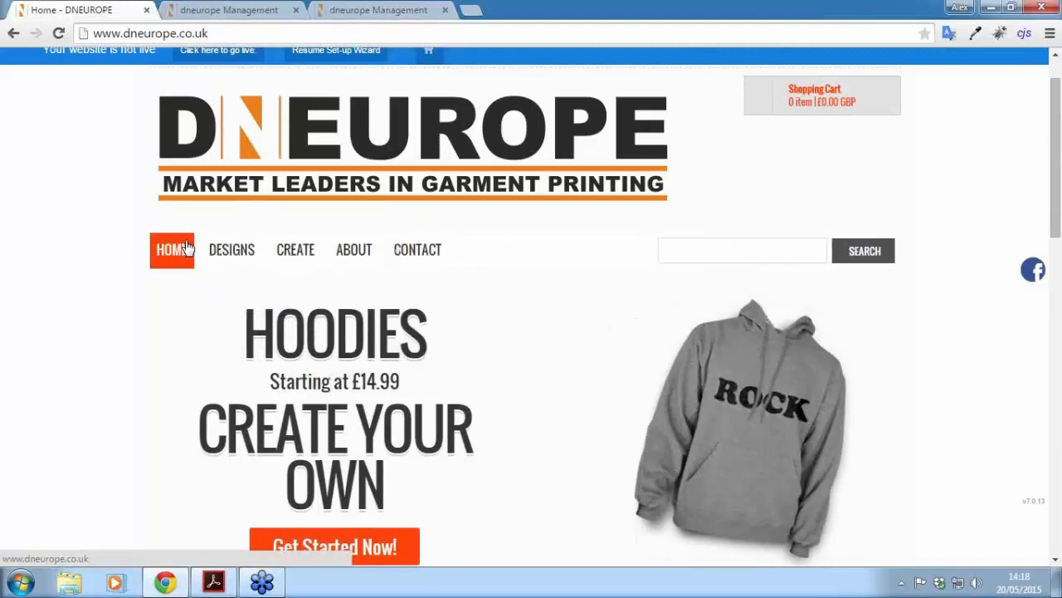
{"action": "left_click", "coordinate": [371, 11]}
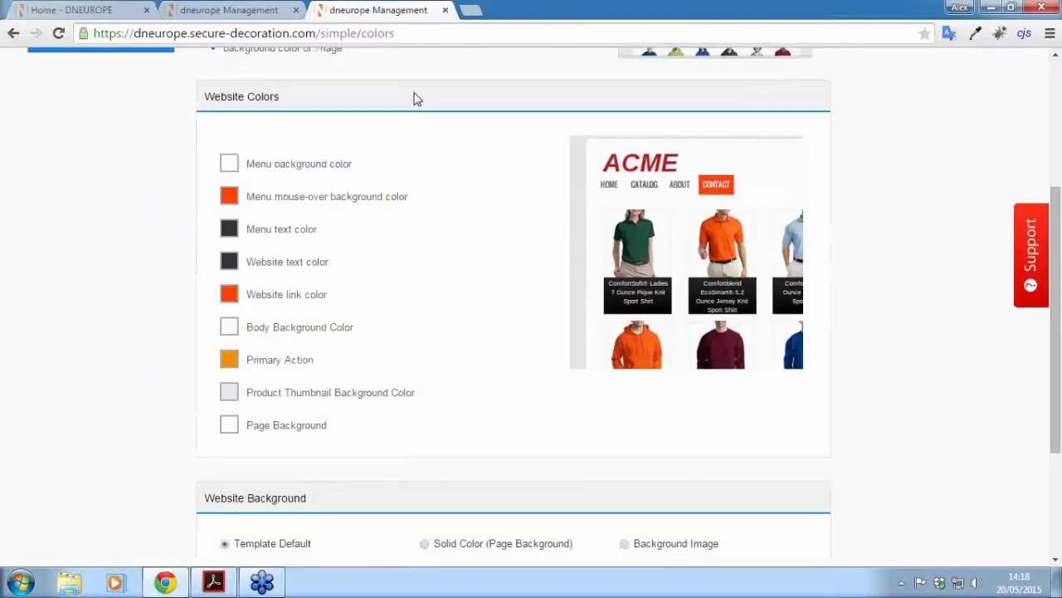
Step: Set the menu text colour to orange-red, RGB 255, 51, 0
{"action": "left_click", "coordinate": [229, 230]}
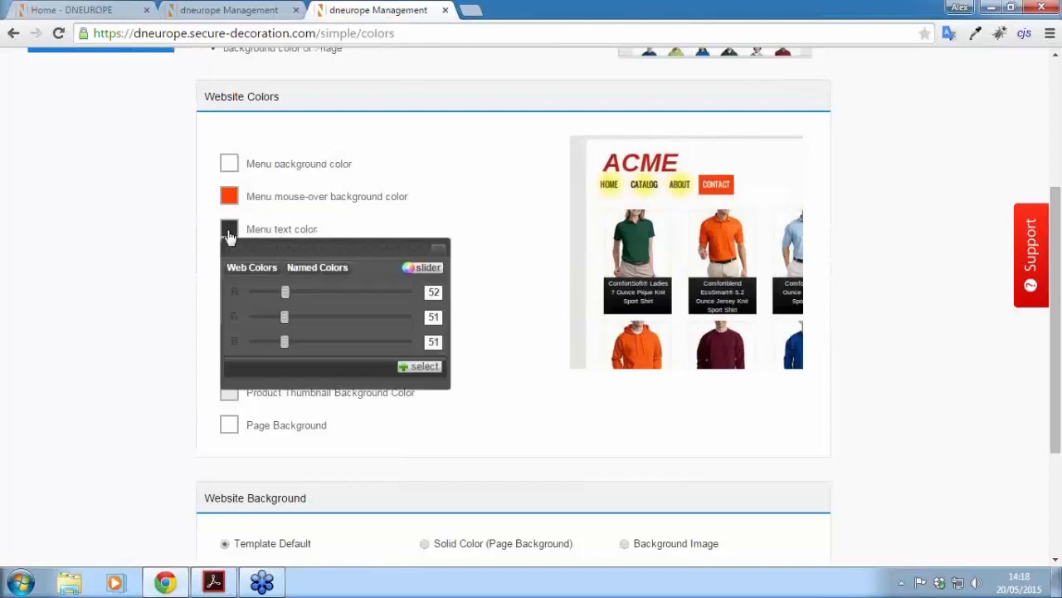
{"action": "left_click", "coordinate": [314, 272]}
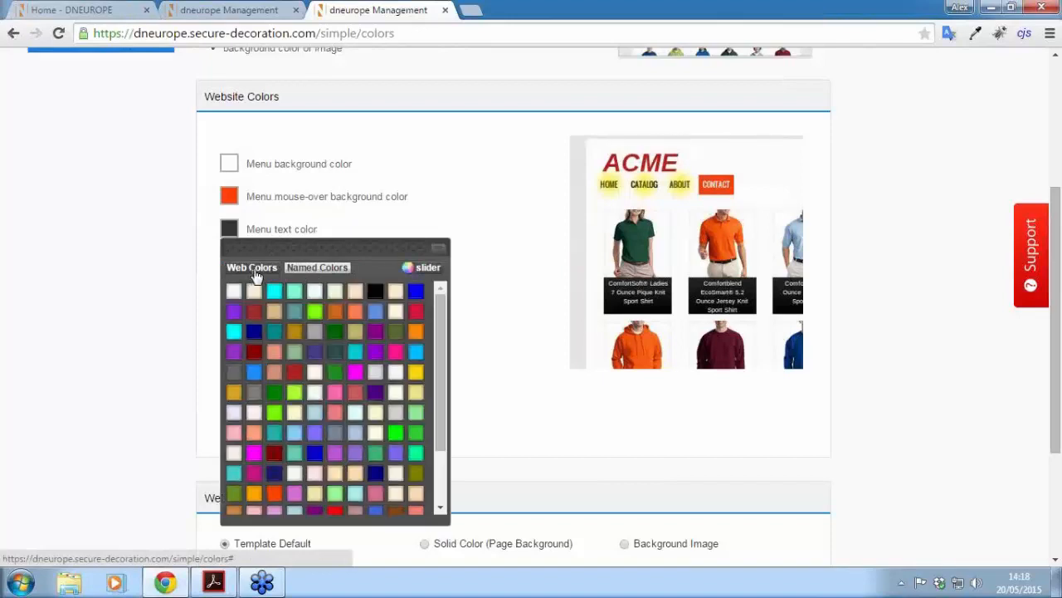
{"action": "left_click", "coordinate": [255, 274]}
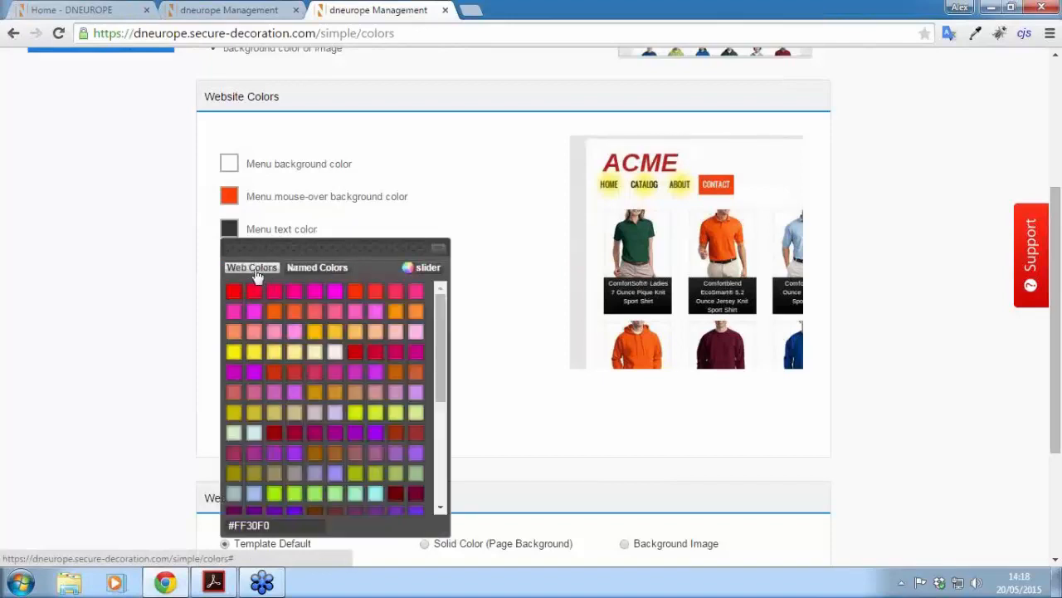
{"action": "left_click", "coordinate": [423, 271]}
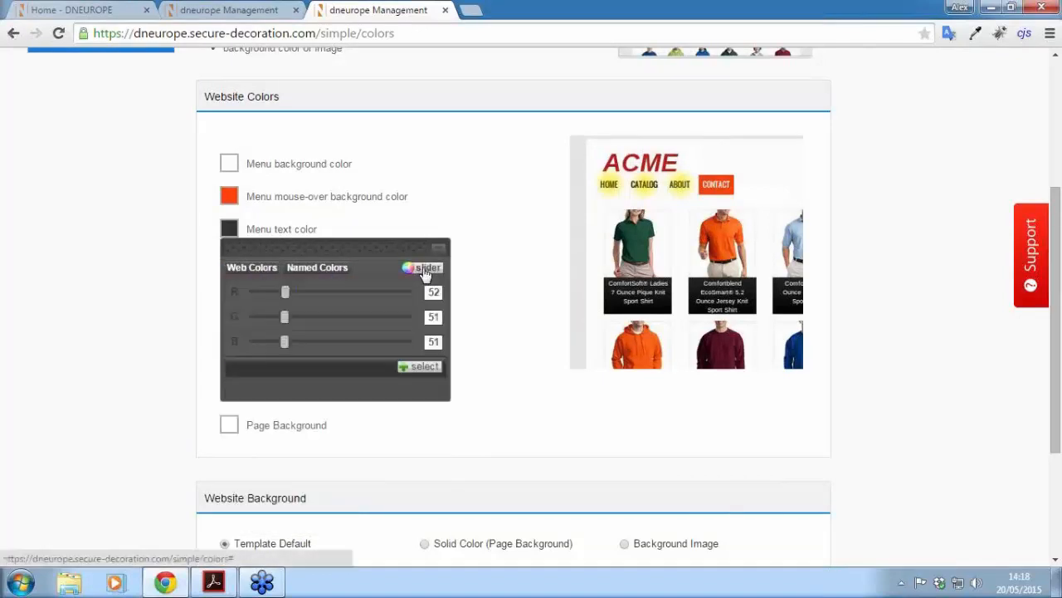
{"action": "left_click_drag", "start_coordinate": [284, 293], "coordinate": [424, 297]}
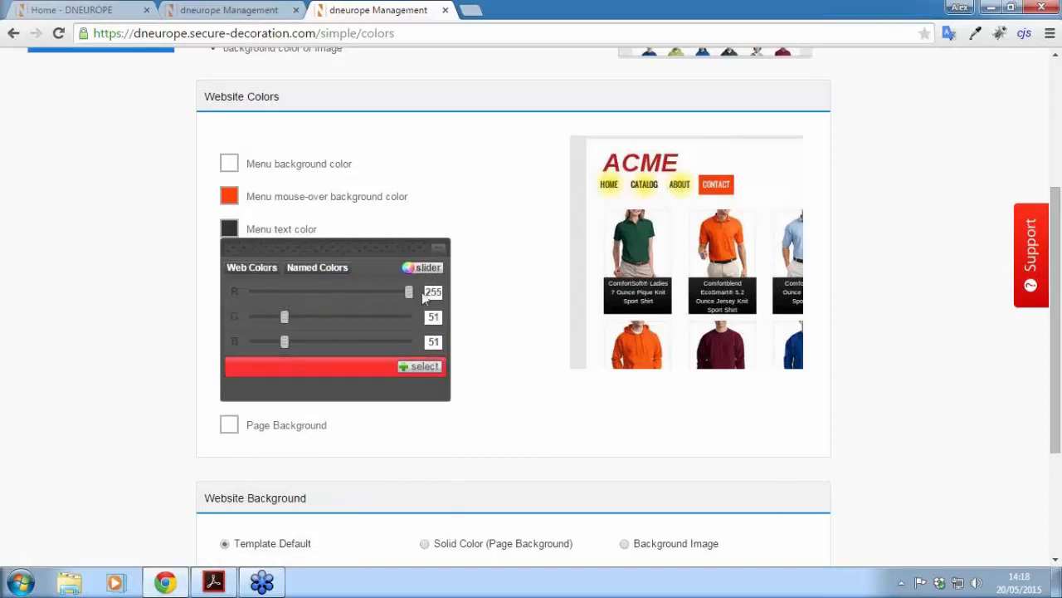
{"action": "left_click_drag", "start_coordinate": [285, 341], "coordinate": [218, 351]}
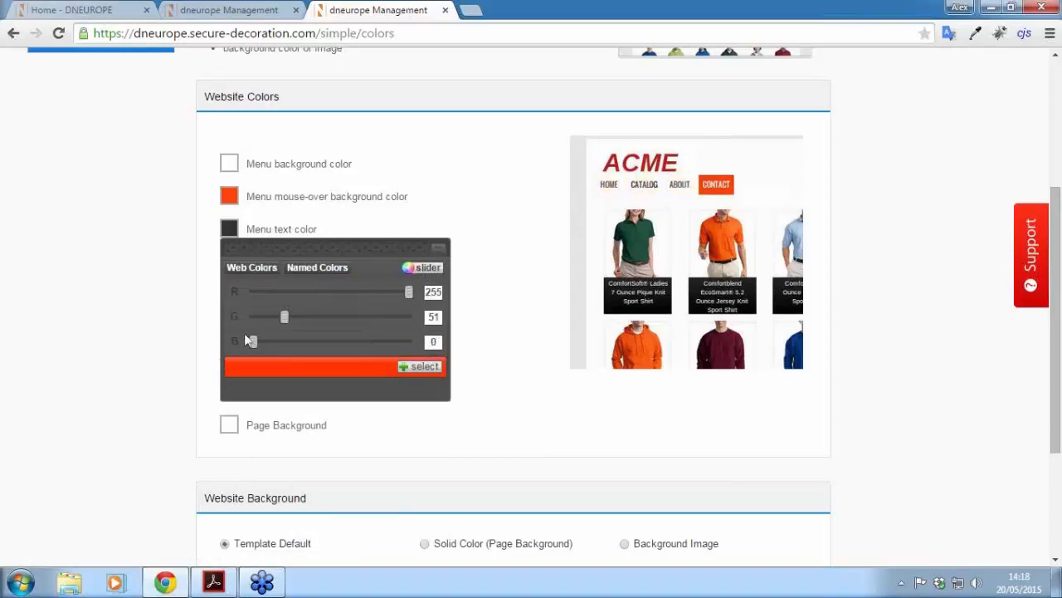
{"action": "left_click", "coordinate": [433, 372]}
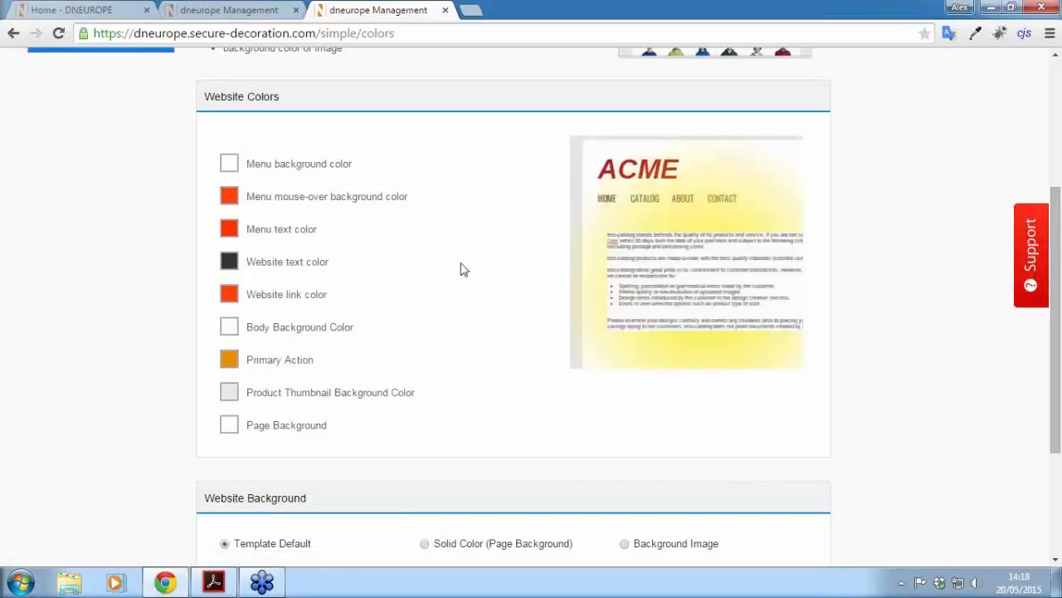
{"action": "left_click_drag", "start_coordinate": [1058, 264], "coordinate": [1057, 359]}
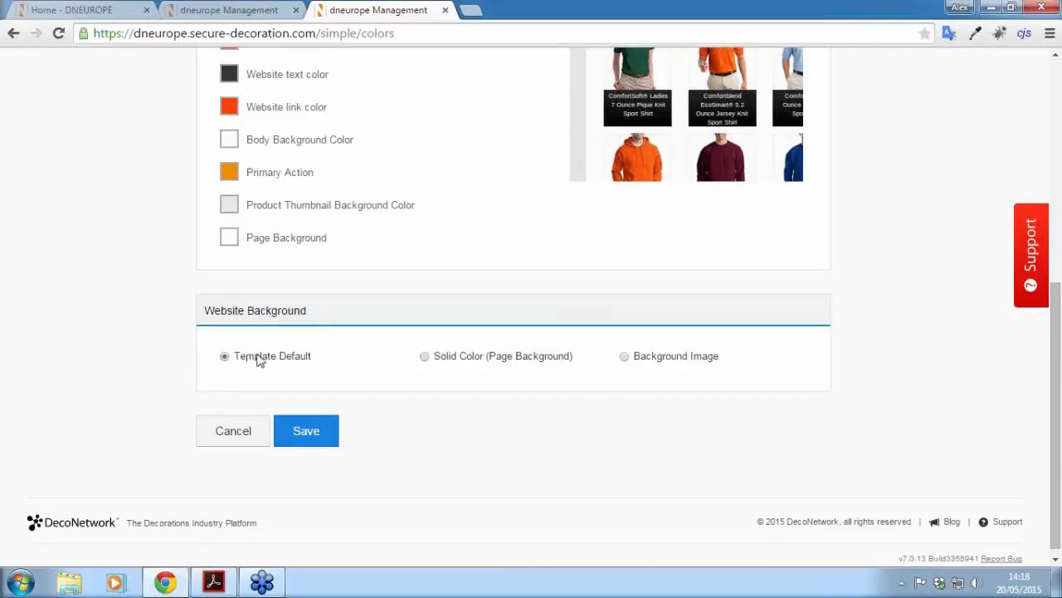
Step: Set background.jpg as the repeating Website Background image and save the colour settings
{"action": "left_click", "coordinate": [427, 358]}
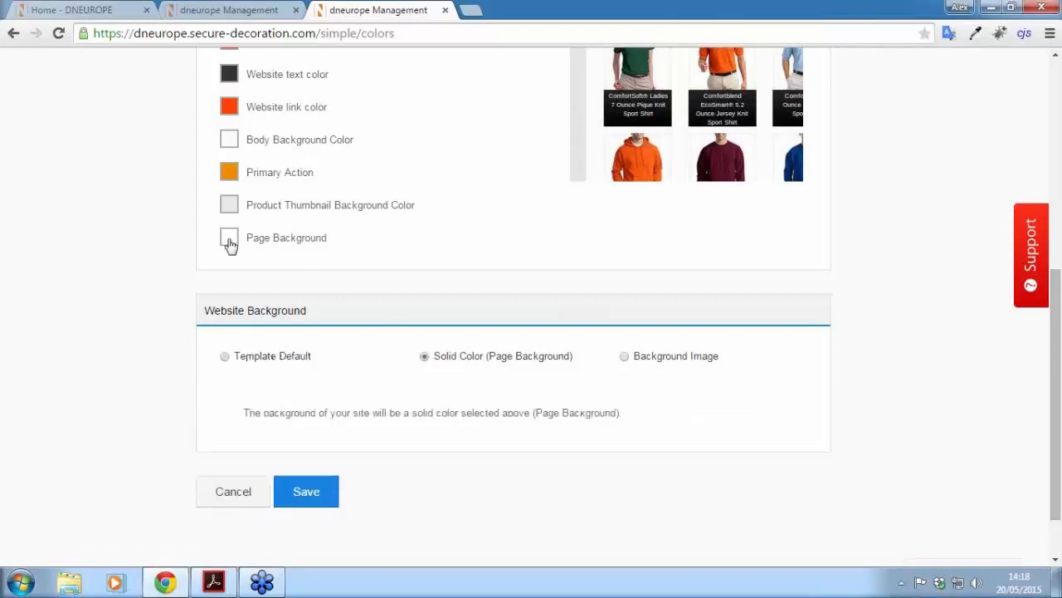
{"action": "scroll", "coordinate": [500, 401], "scroll_direction": "down", "scroll_amount": 1}
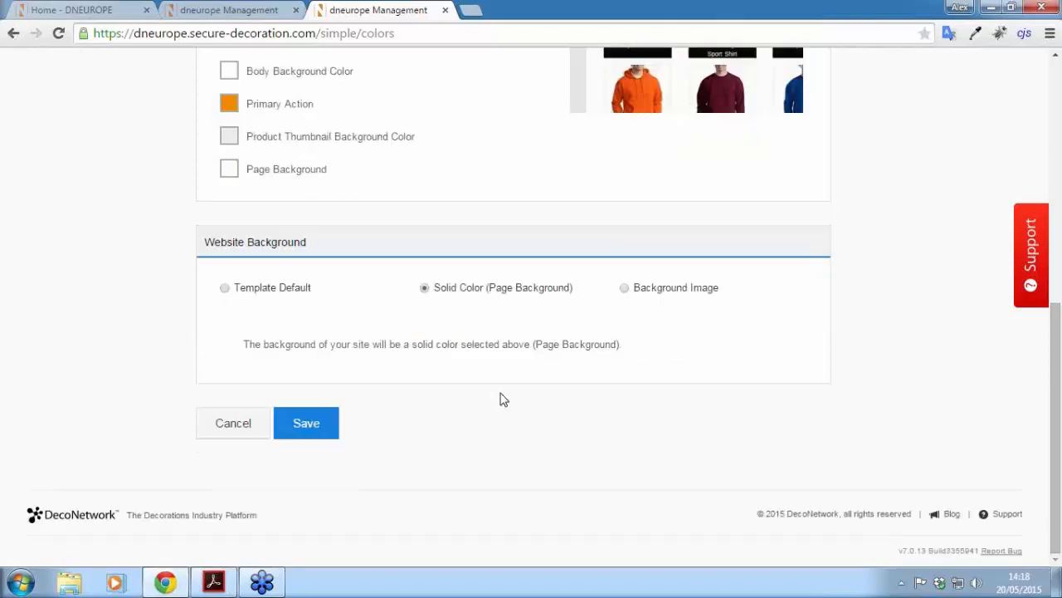
{"action": "left_click", "coordinate": [624, 290]}
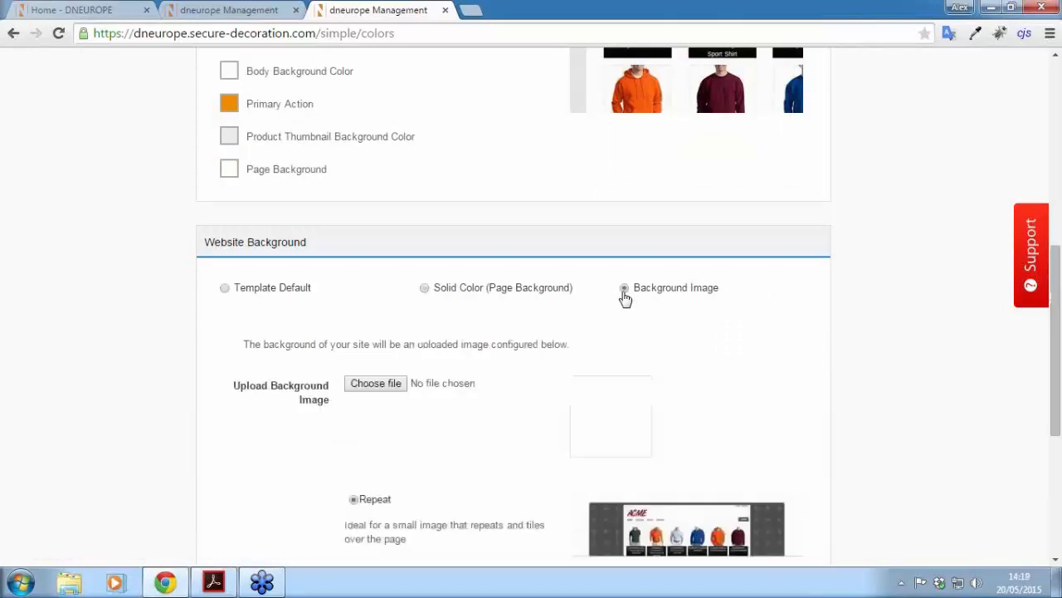
{"action": "left_click_drag", "start_coordinate": [1056, 295], "coordinate": [1055, 358]}
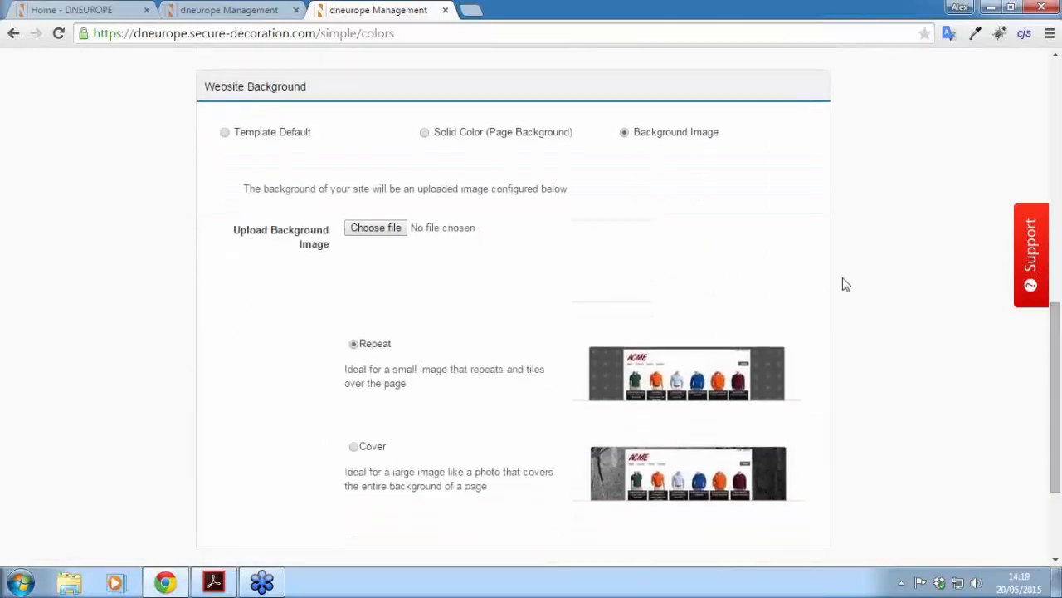
{"action": "left_click", "coordinate": [381, 230]}
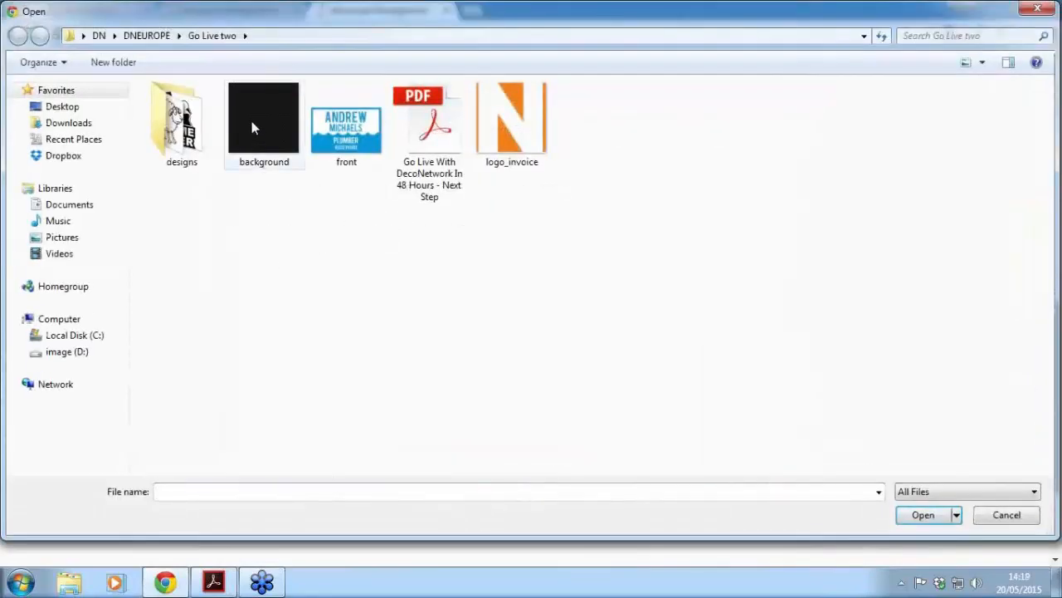
{"action": "double_click", "coordinate": [251, 121]}
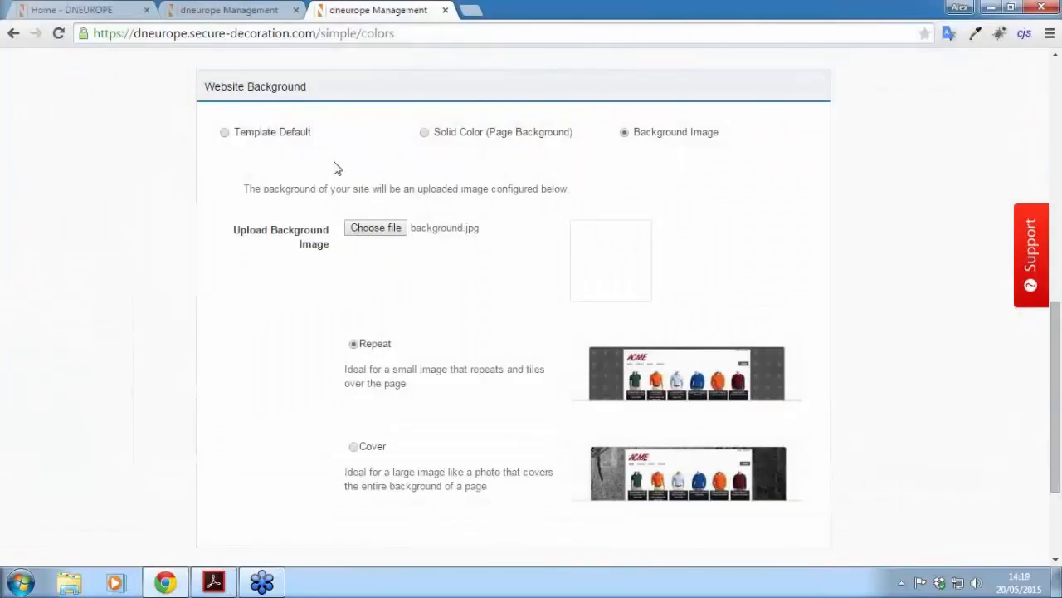
{"action": "scroll", "coordinate": [1056, 356], "scroll_direction": "up", "scroll_amount": 1}
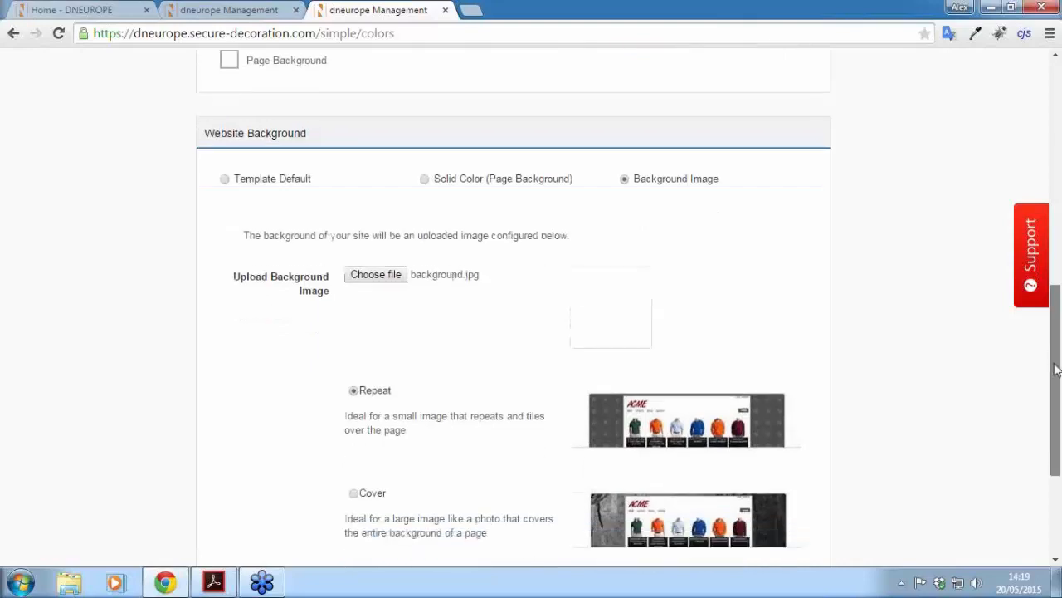
{"action": "scroll", "coordinate": [1056, 369], "scroll_direction": "down", "scroll_amount": 1}
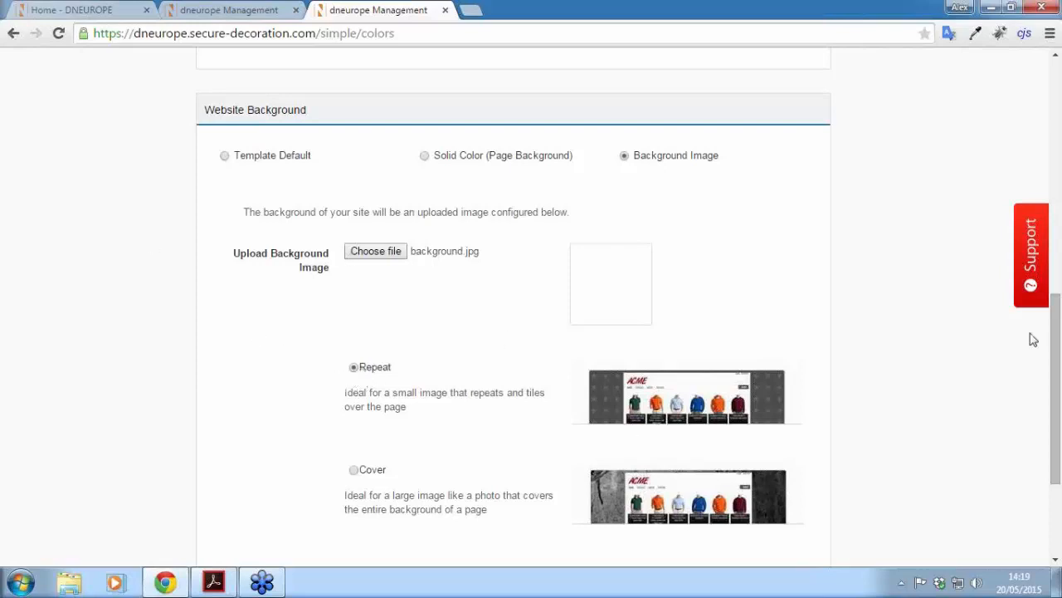
{"action": "scroll", "coordinate": [1057, 347], "scroll_direction": "down", "scroll_amount": 3}
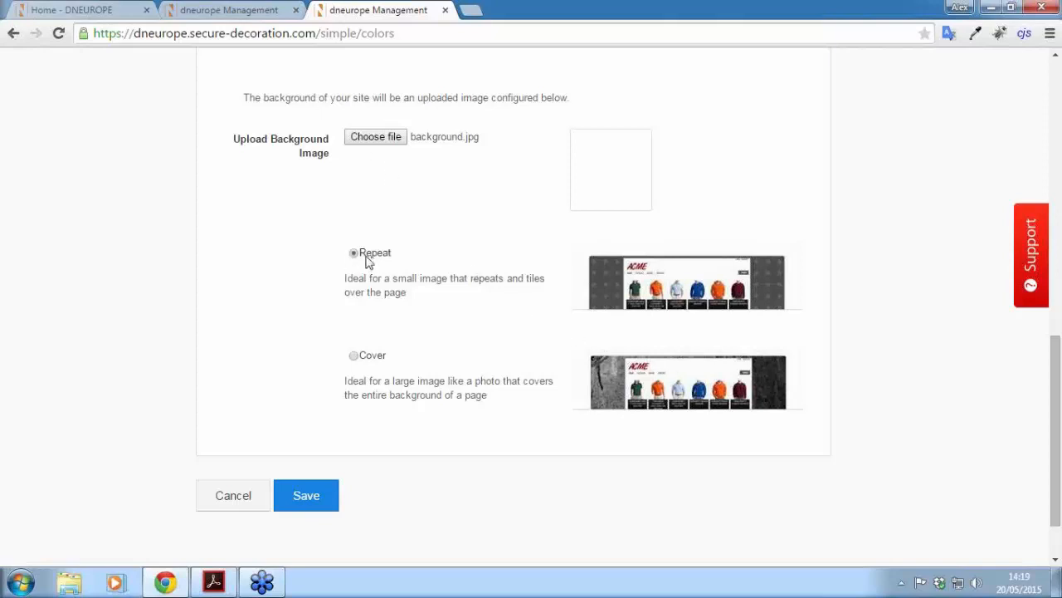
{"action": "left_click", "coordinate": [306, 498]}
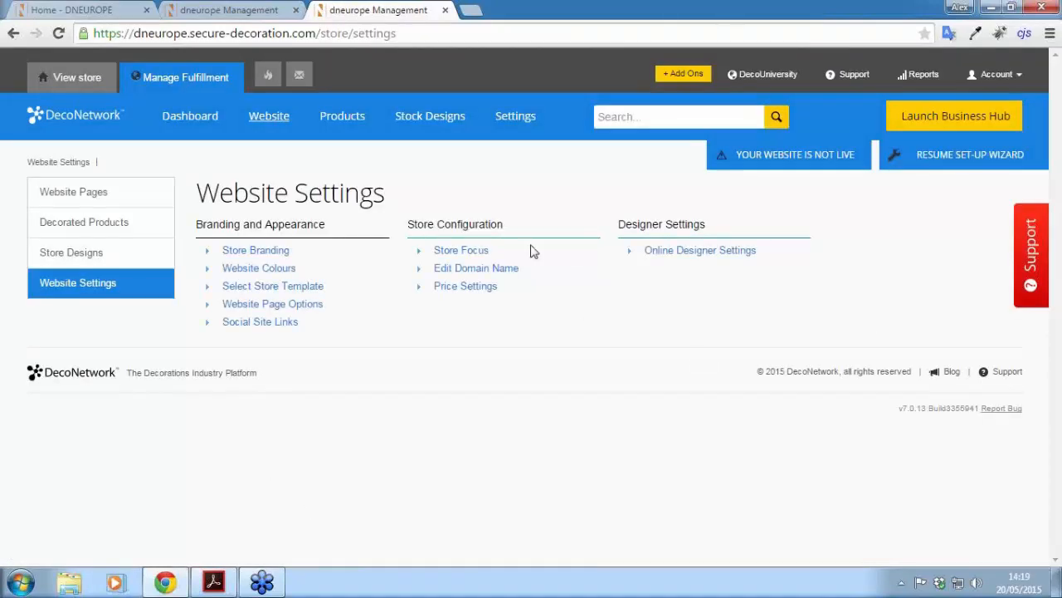
Step: Reload the storefront to check the new background, then return to the dneurope Management tab
{"action": "left_click", "coordinate": [67, 11]}
{"action": "left_click", "coordinate": [59, 34]}
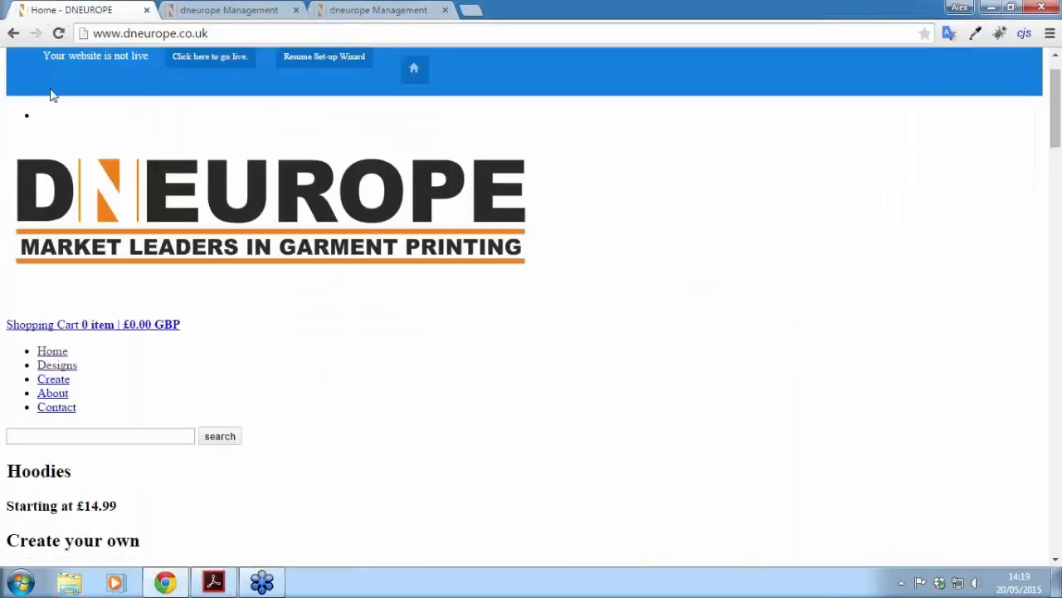
{"action": "left_click", "coordinate": [60, 35]}
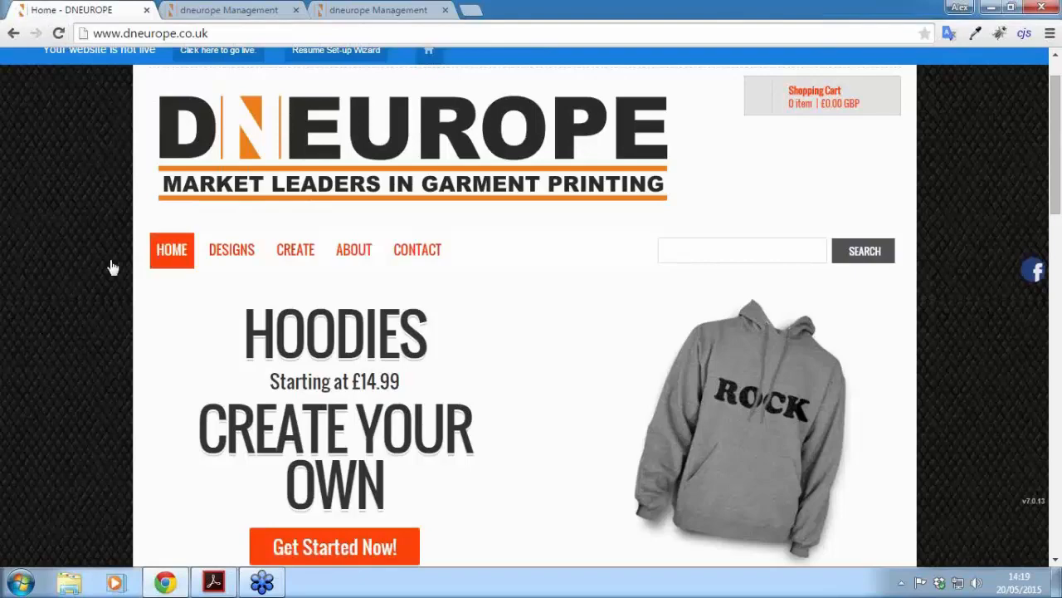
{"action": "mouse_move", "coordinate": [1056, 146]}
{"action": "left_mouse_down"}
{"action": "mouse_move", "coordinate": [1054, 327]}
{"action": "mouse_move", "coordinate": [1047, 124]}
{"action": "mouse_move", "coordinate": [1061, 519]}
{"action": "mouse_move", "coordinate": [1056, 131]}
{"action": "left_mouse_up"}
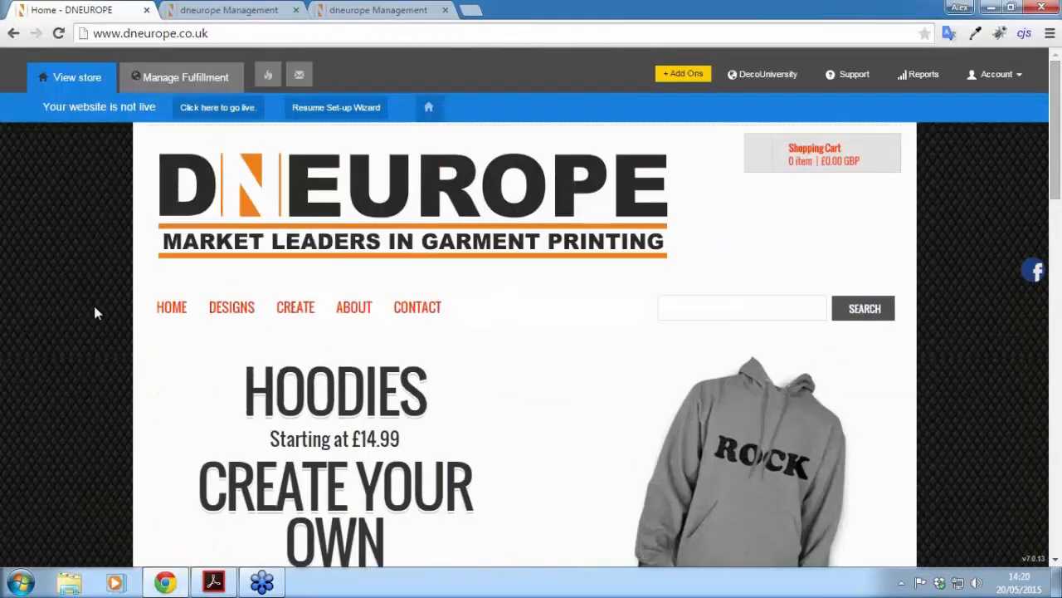
{"action": "mouse_move", "coordinate": [318, 315]}
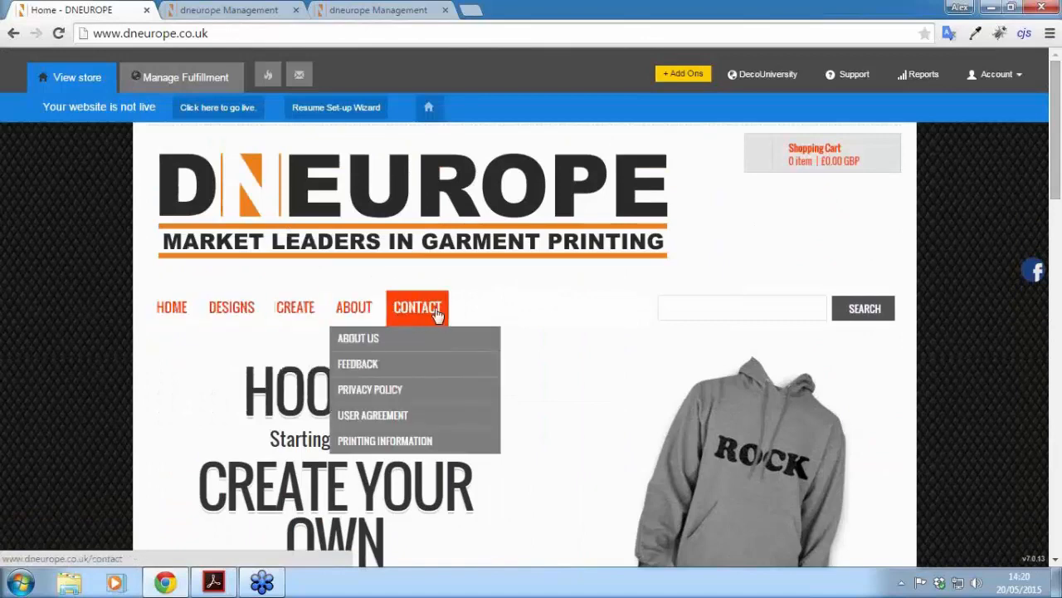
{"action": "scroll", "coordinate": [1059, 166], "scroll_direction": "down", "scroll_amount": 1}
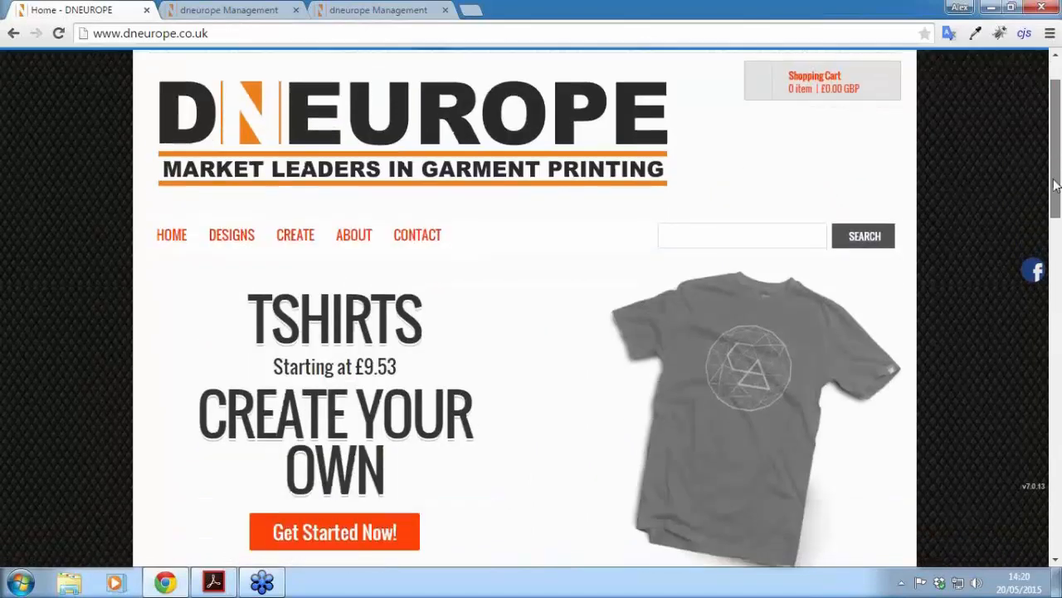
{"action": "left_click", "coordinate": [404, 11]}
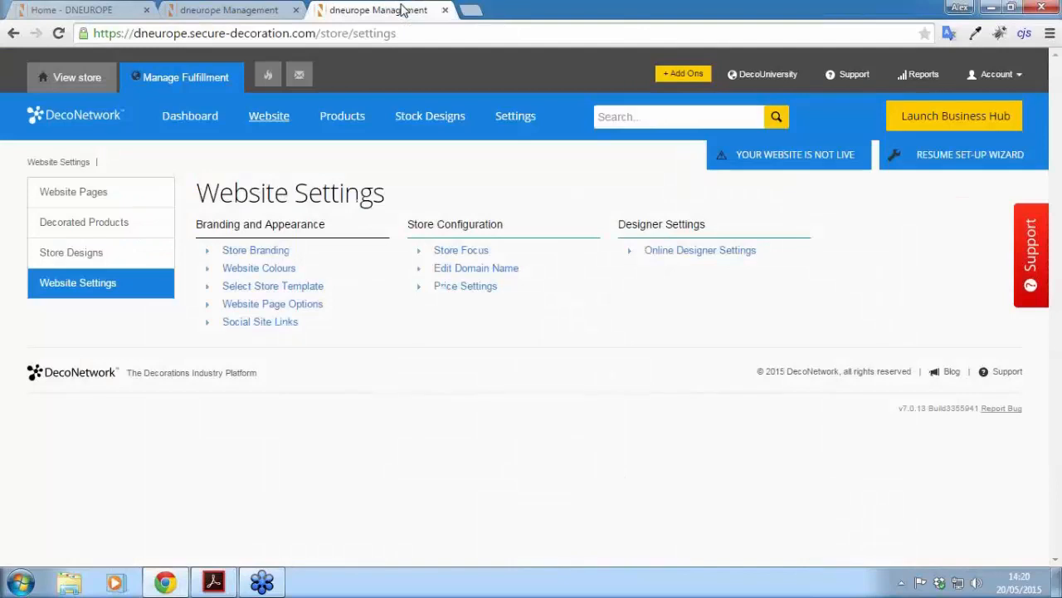
Step: Go to Decorated Products and start creating a new decorated product
{"action": "left_click", "coordinate": [74, 227]}
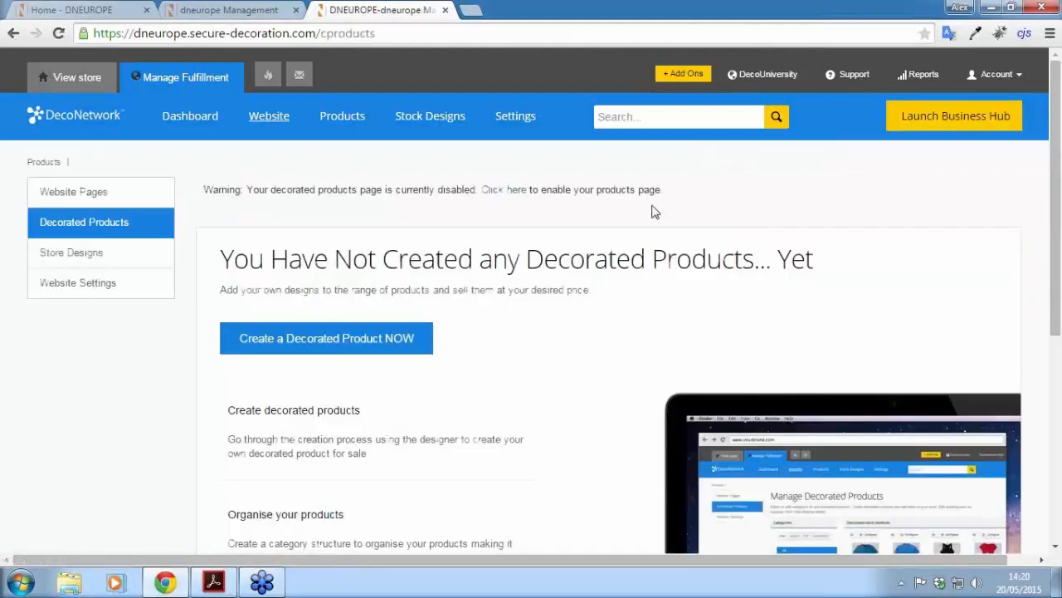
{"action": "left_click_drag", "start_coordinate": [1057, 177], "coordinate": [1057, 194]}
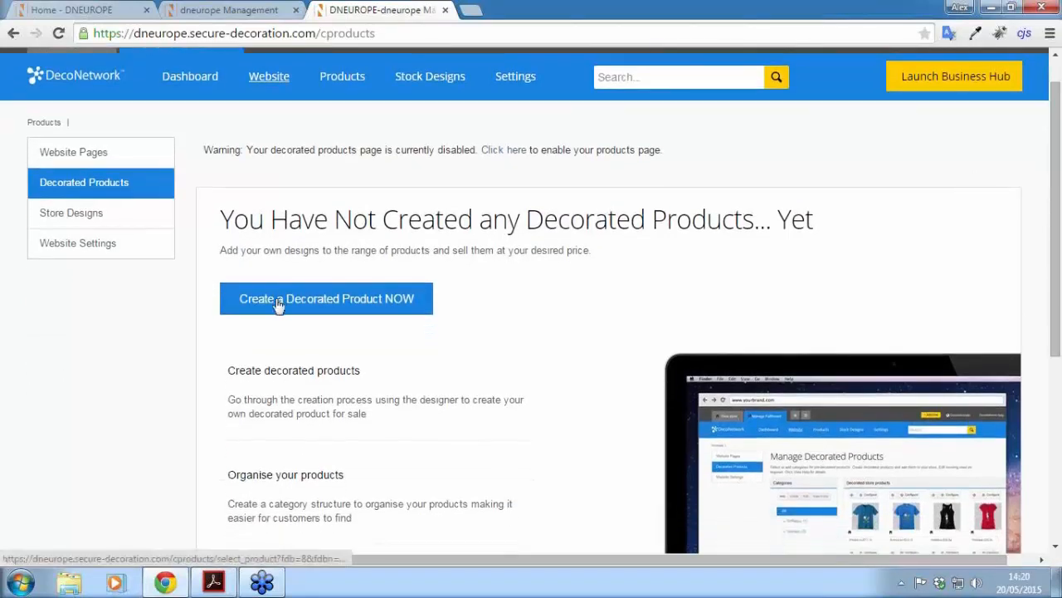
{"action": "left_click", "coordinate": [322, 307]}
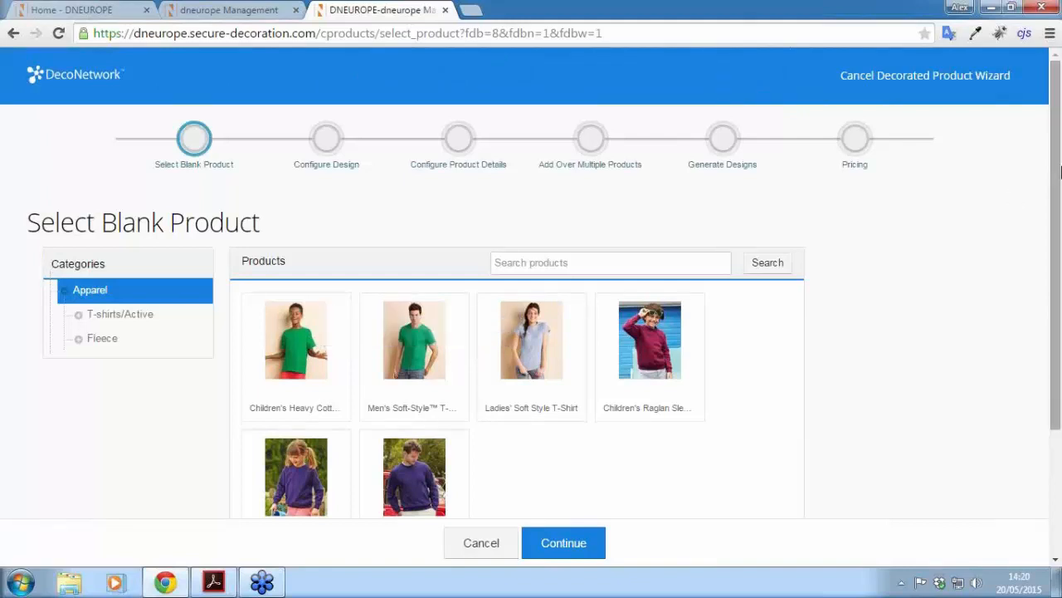
{"action": "scroll", "coordinate": [1056, 170], "scroll_direction": "down", "scroll_amount": 2}
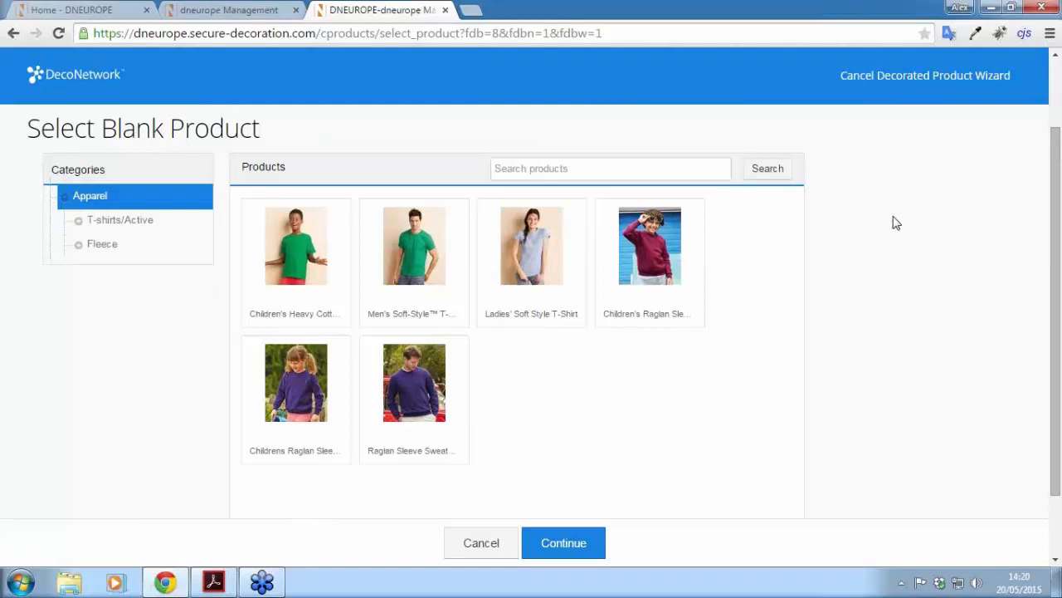
{"action": "scroll", "coordinate": [147, 324], "scroll_direction": "up", "scroll_amount": 1}
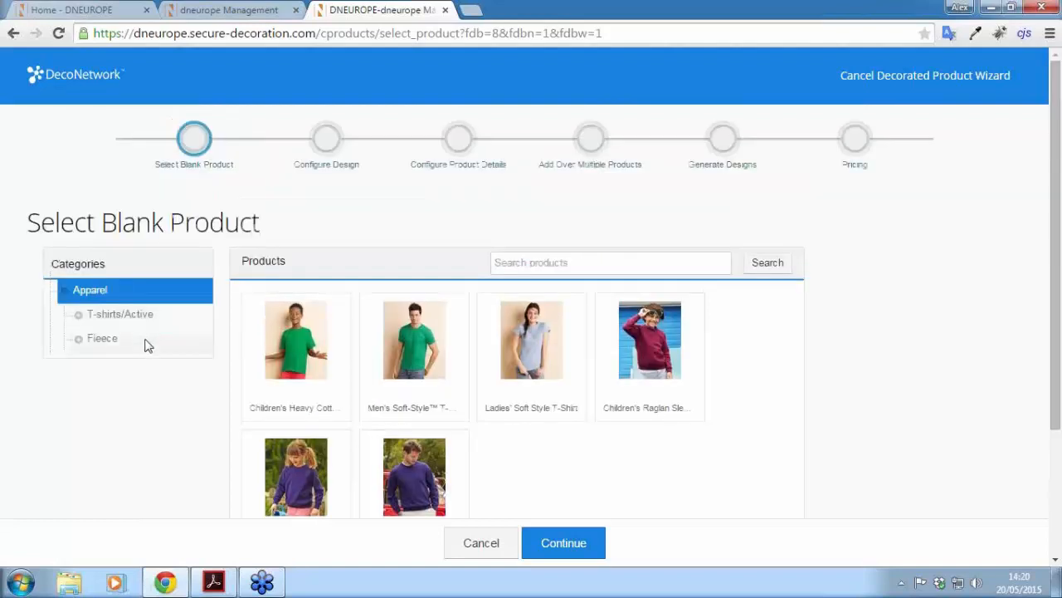
{"action": "scroll", "coordinate": [147, 348], "scroll_direction": "down", "scroll_amount": 2}
{"action": "scroll", "coordinate": [144, 338], "scroll_direction": "up", "scroll_amount": 1}
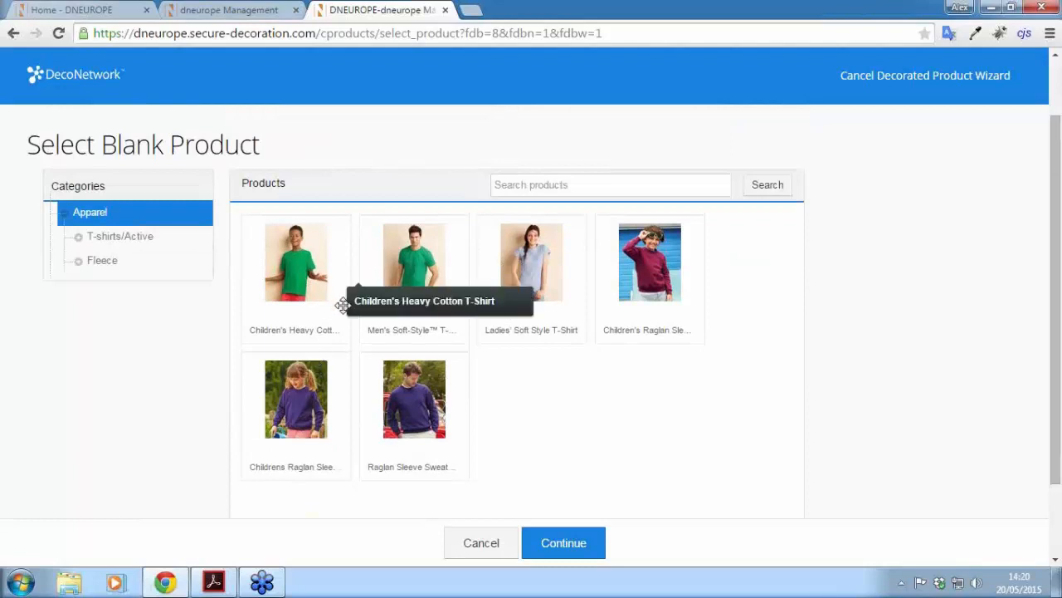
Step: Pick the Men's Soft-Style T-Shirt blank, continue to design, and make the shirt white
{"action": "left_click", "coordinate": [416, 265]}
{"action": "scroll", "coordinate": [418, 252], "scroll_direction": "down", "scroll_amount": 1}
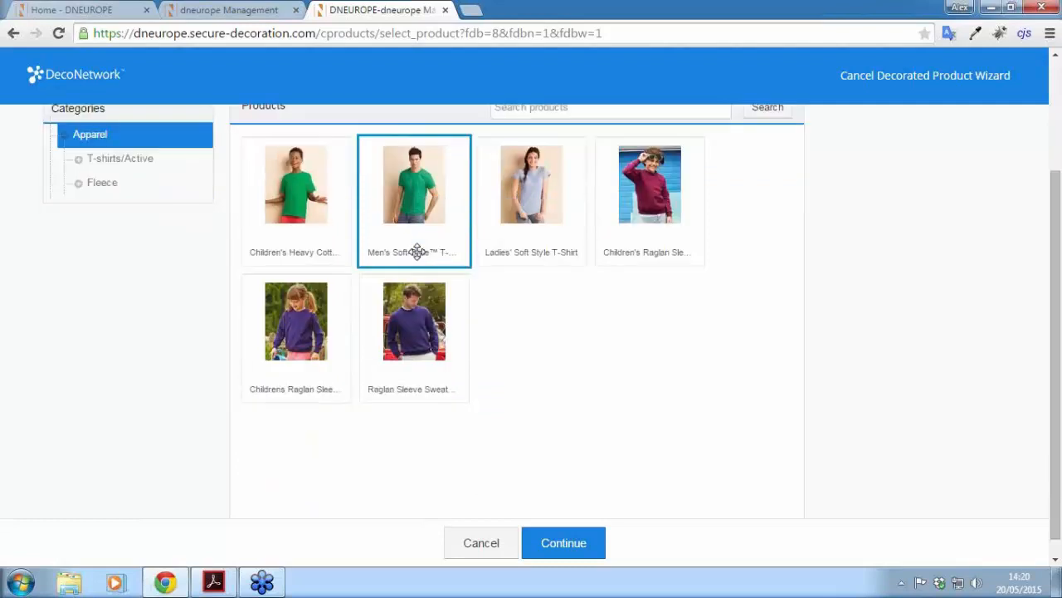
{"action": "left_click", "coordinate": [558, 539]}
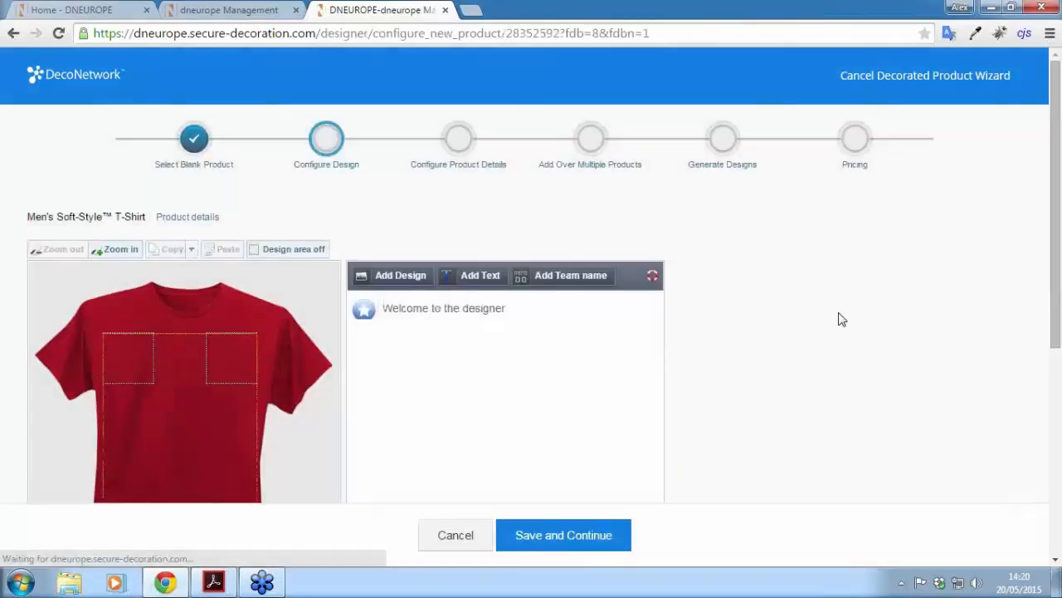
{"action": "left_click_drag", "start_coordinate": [1056, 181], "coordinate": [1050, 289]}
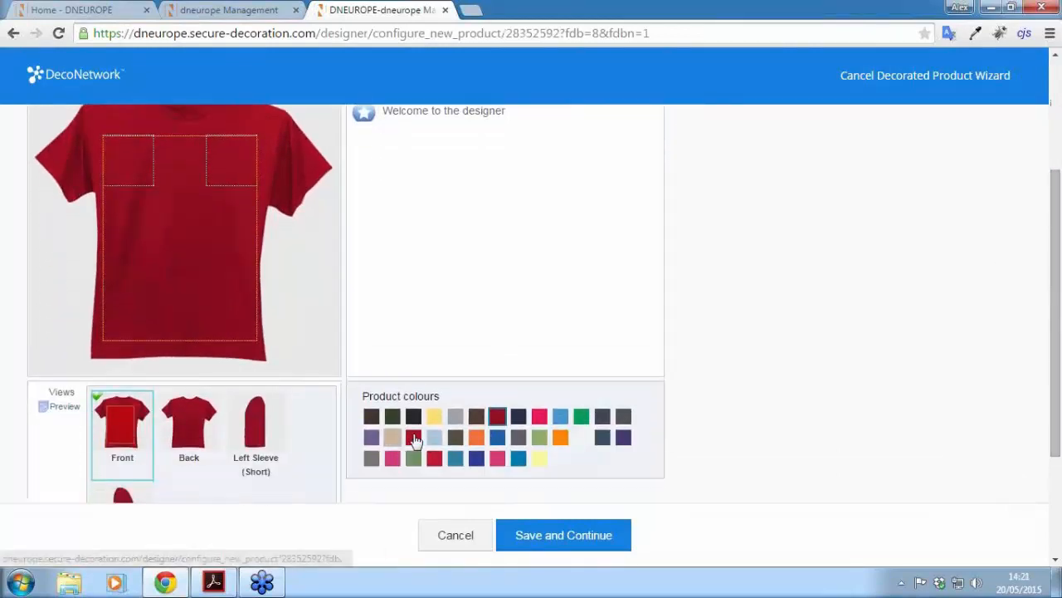
{"action": "left_click", "coordinate": [587, 439]}
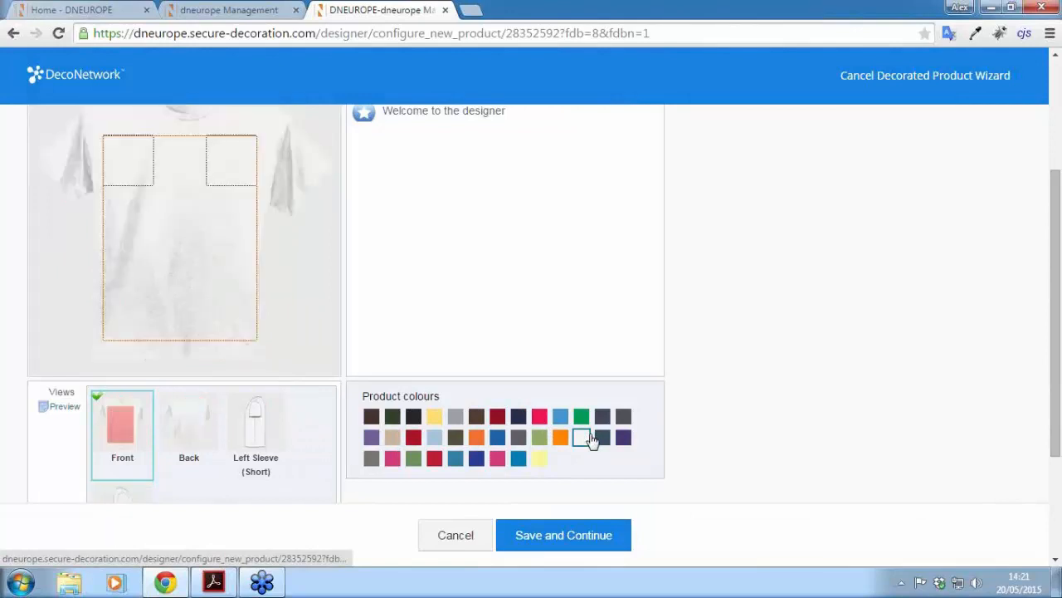
{"action": "scroll", "coordinate": [739, 453], "scroll_direction": "up", "scroll_amount": 1}
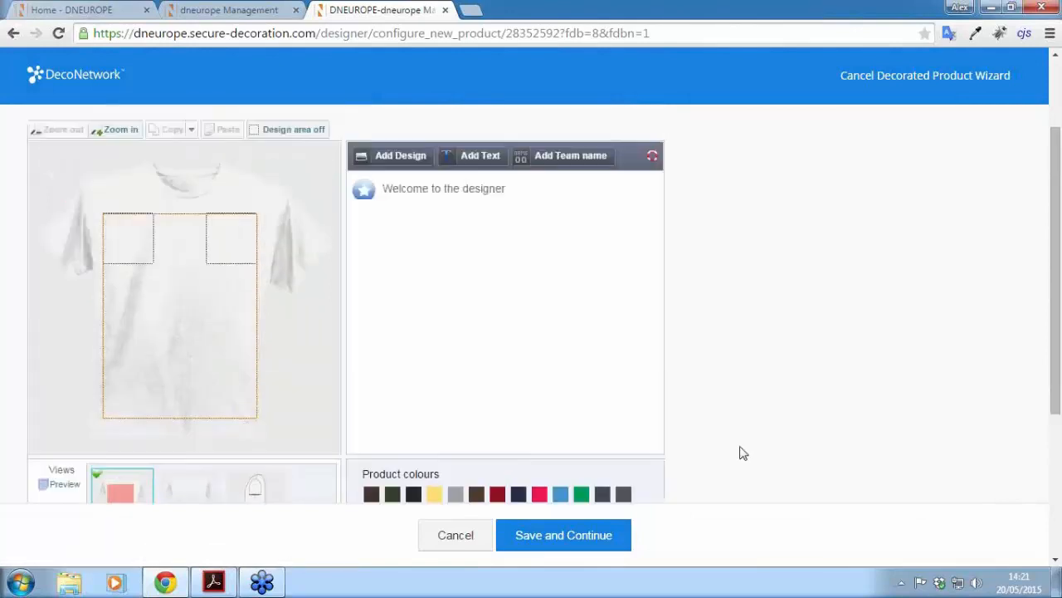
{"action": "scroll", "coordinate": [1058, 380], "scroll_direction": "up", "scroll_amount": 1}
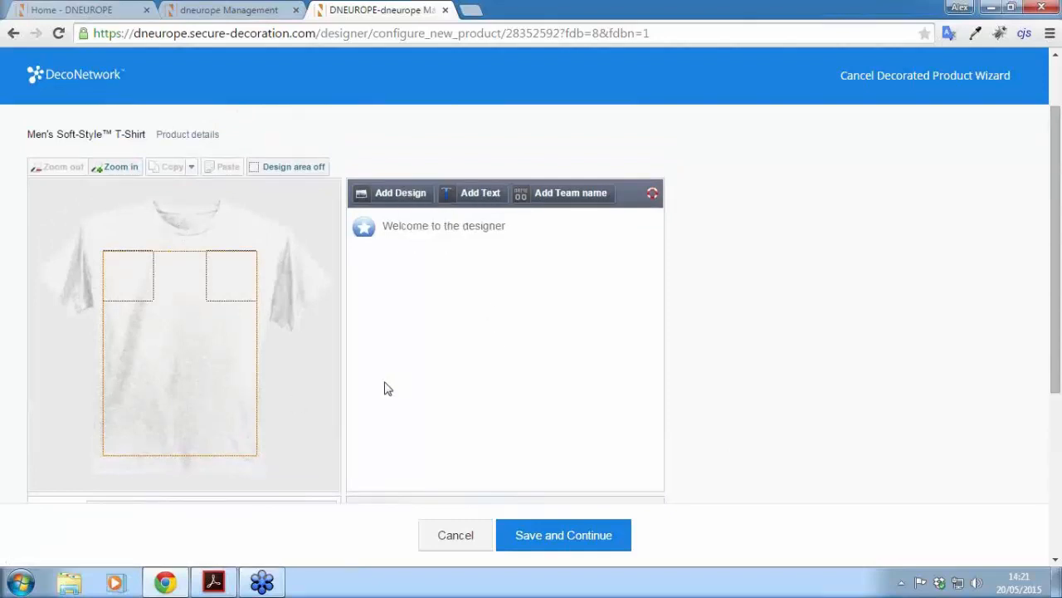
Step: Browse the Store Design and Stock Design categories, including Classic and Building and Environment artwork
{"action": "left_click", "coordinate": [405, 198]}
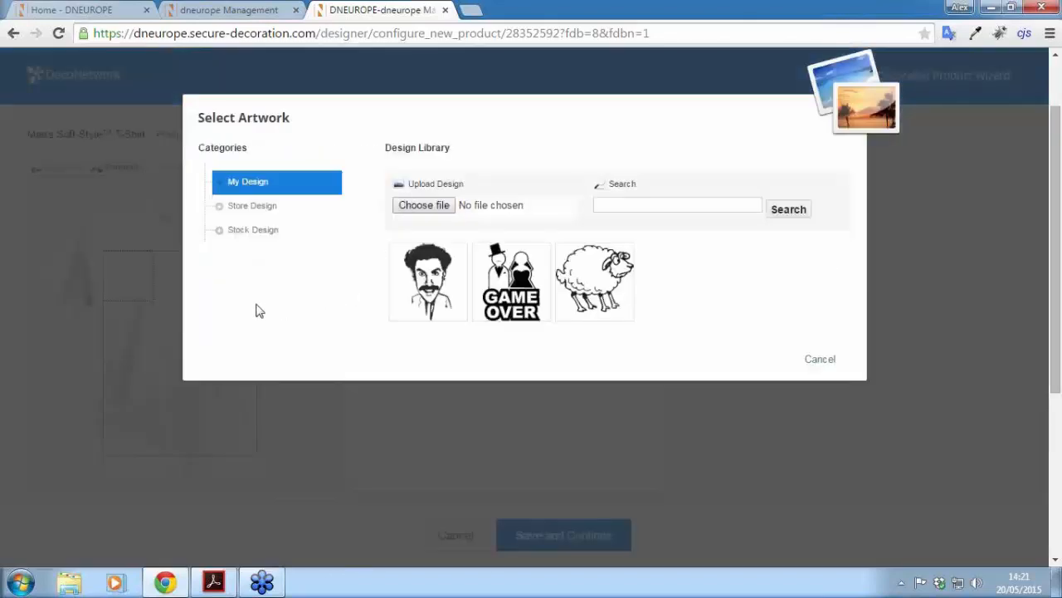
{"action": "left_click", "coordinate": [253, 207]}
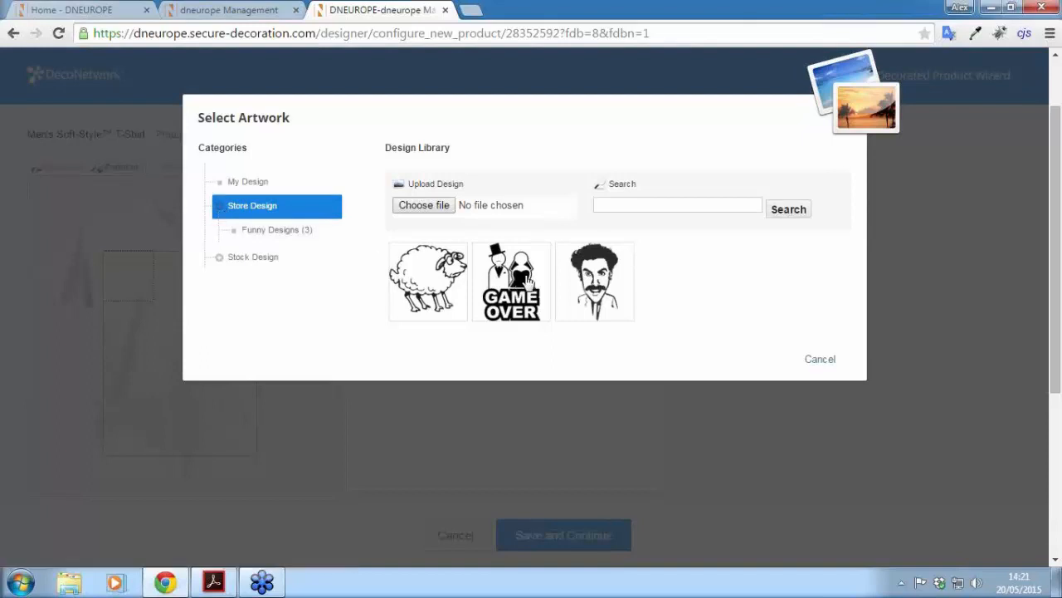
{"action": "left_click", "coordinate": [221, 211]}
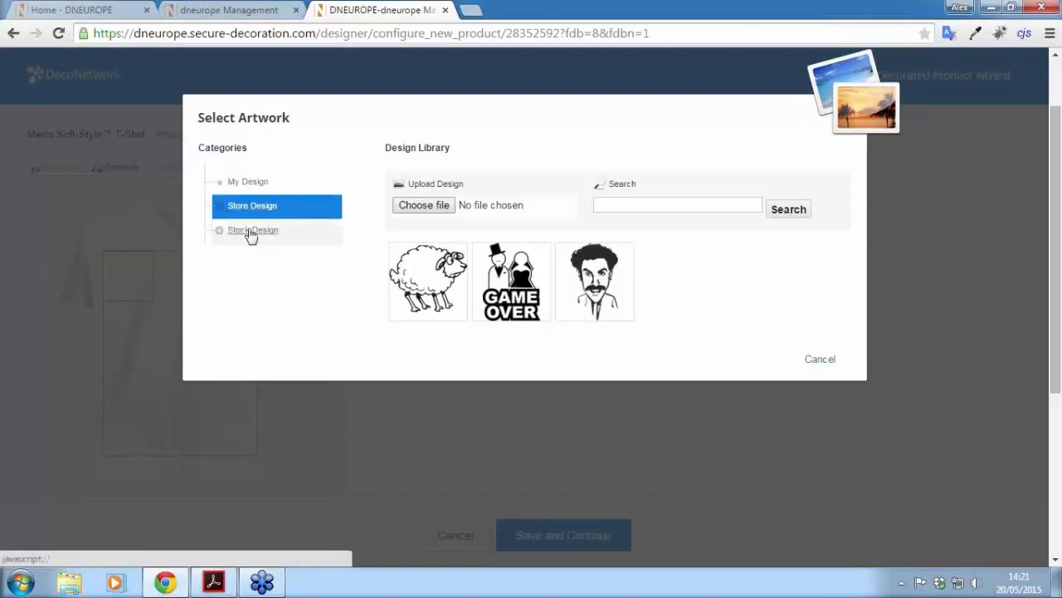
{"action": "left_click", "coordinate": [251, 233]}
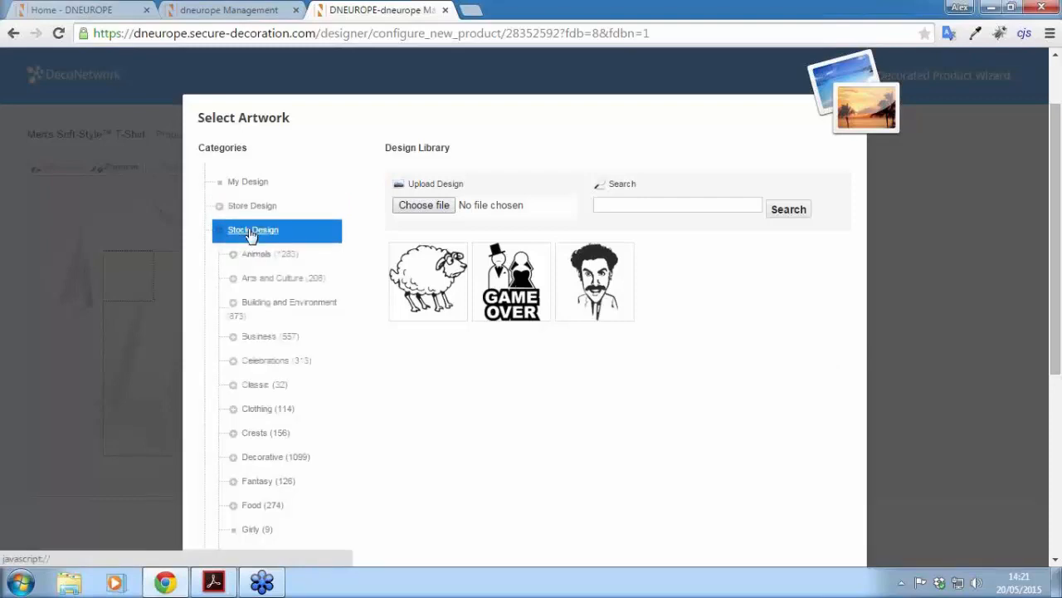
{"action": "scroll", "coordinate": [257, 249], "scroll_direction": "down", "scroll_amount": 4}
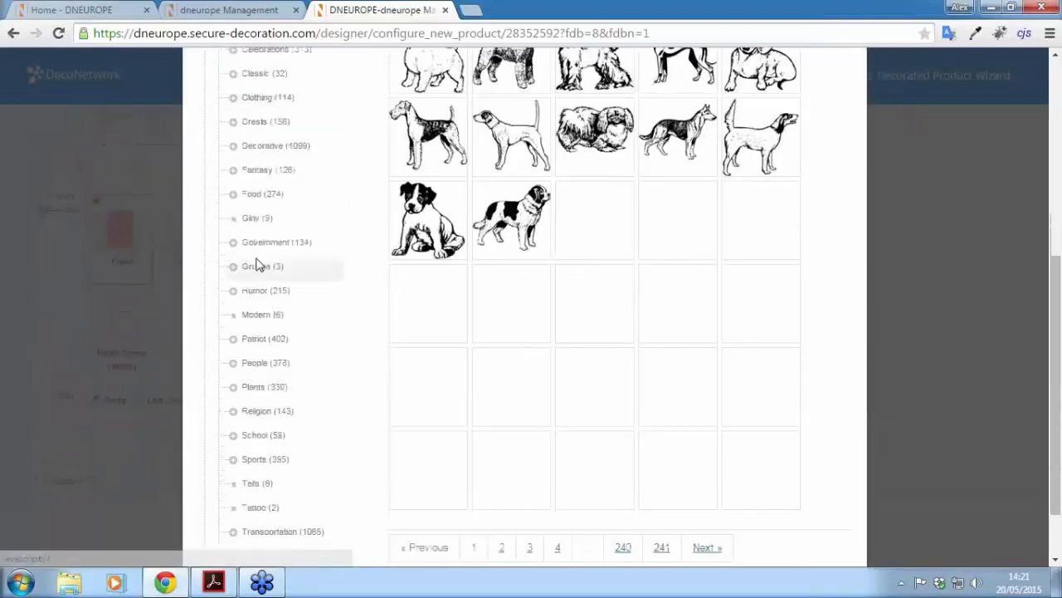
{"action": "scroll", "coordinate": [259, 266], "scroll_direction": "down", "scroll_amount": 1}
{"action": "scroll", "coordinate": [259, 262], "scroll_direction": "up", "scroll_amount": 3}
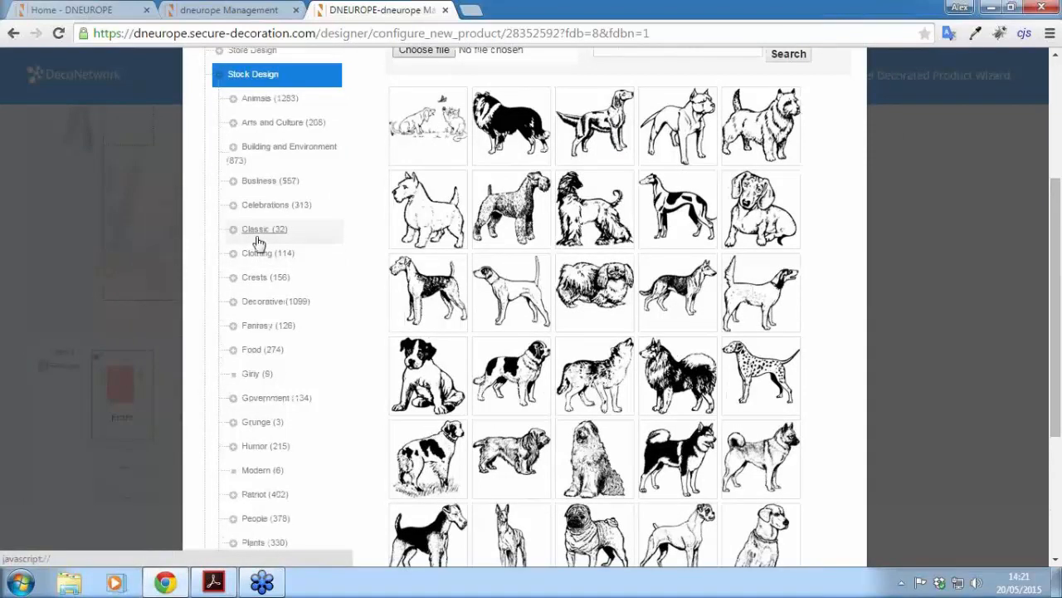
{"action": "left_click", "coordinate": [259, 232]}
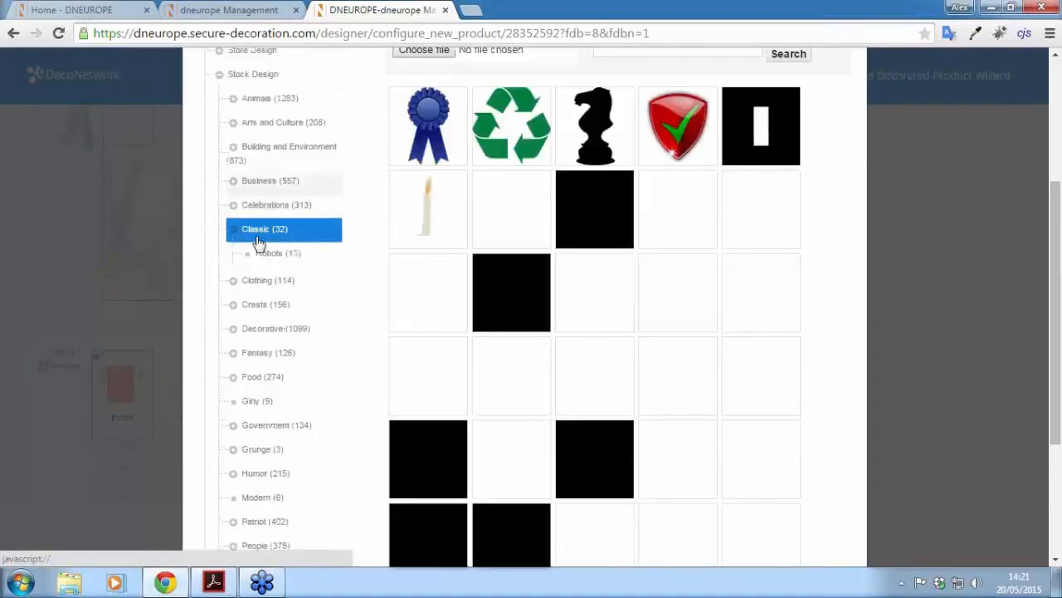
{"action": "left_click", "coordinate": [265, 155]}
{"action": "scroll", "coordinate": [273, 287], "scroll_direction": "up", "scroll_amount": 3}
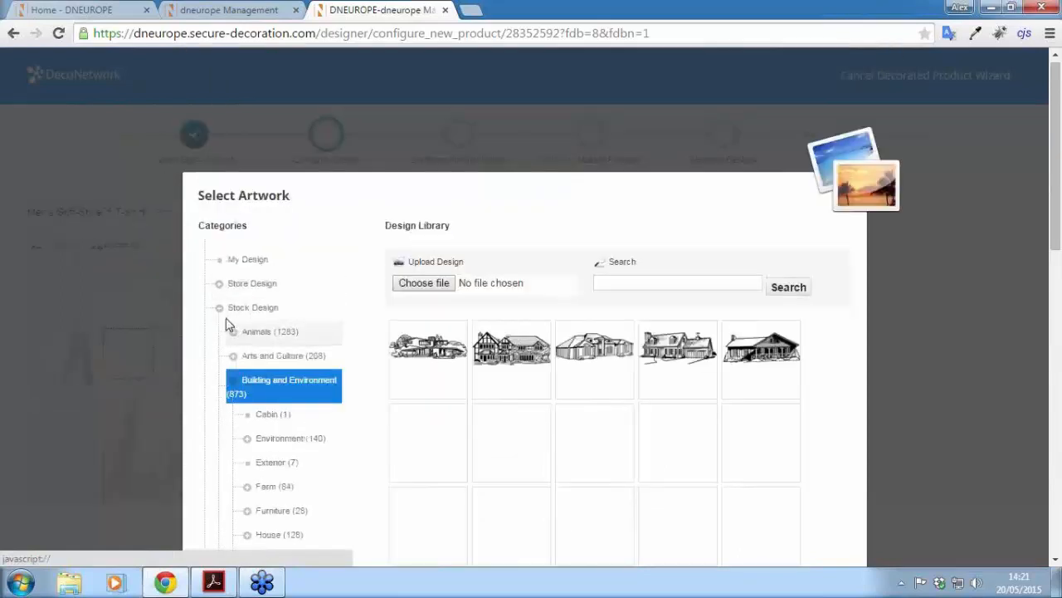
{"action": "left_click", "coordinate": [222, 311]}
Step: Return to Store Design and place the Borat artwork on the shirt front
{"action": "left_click", "coordinate": [239, 287]}
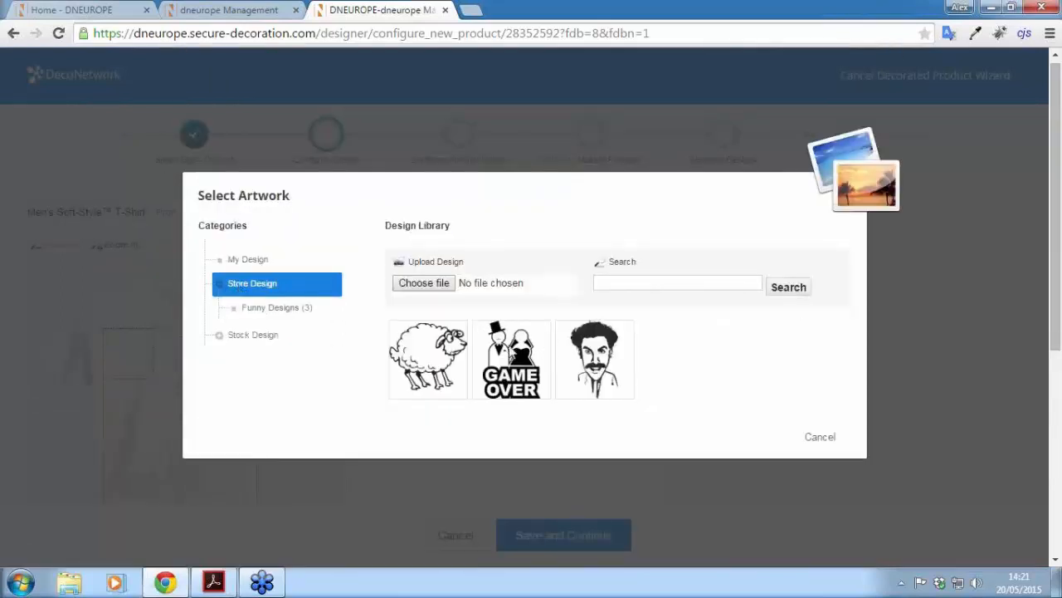
{"action": "left_click", "coordinate": [604, 335]}
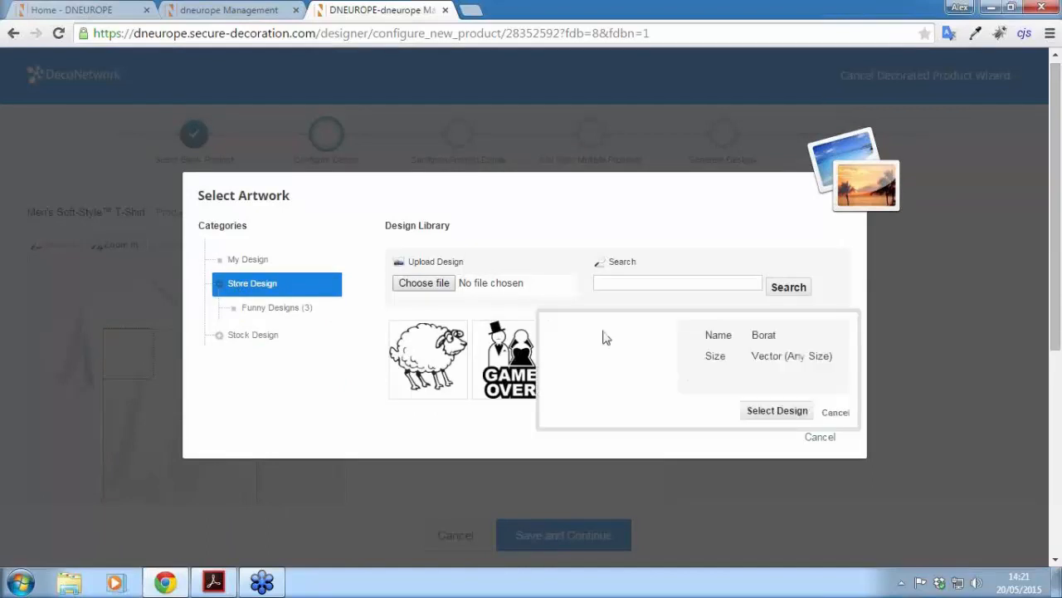
{"action": "left_click", "coordinate": [777, 411]}
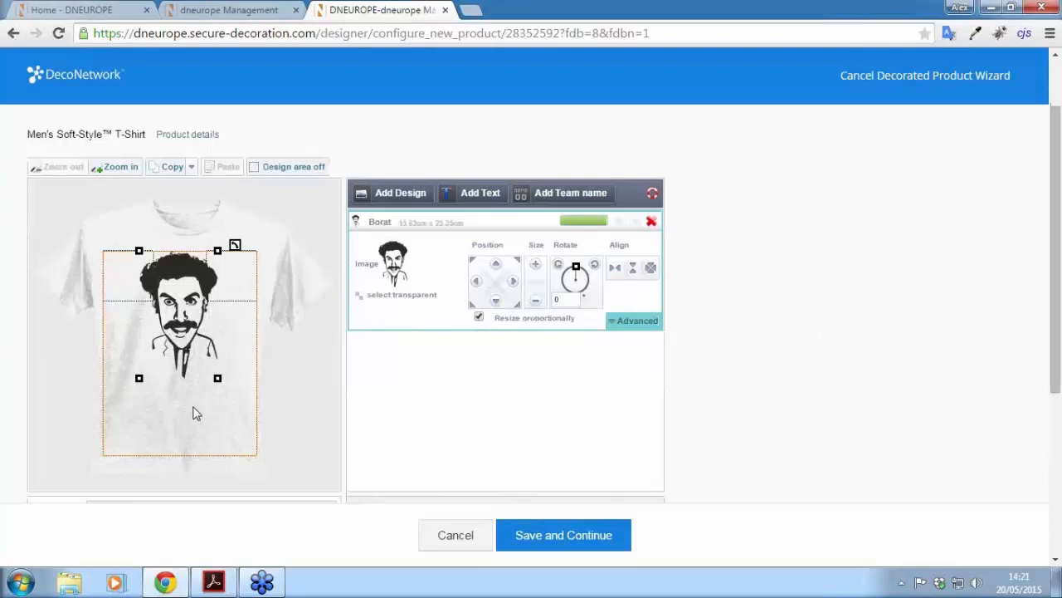
Step: Add an 'ADD YOUR TEXT' text layer and move it beneath Borat's face
{"action": "left_click", "coordinate": [462, 195]}
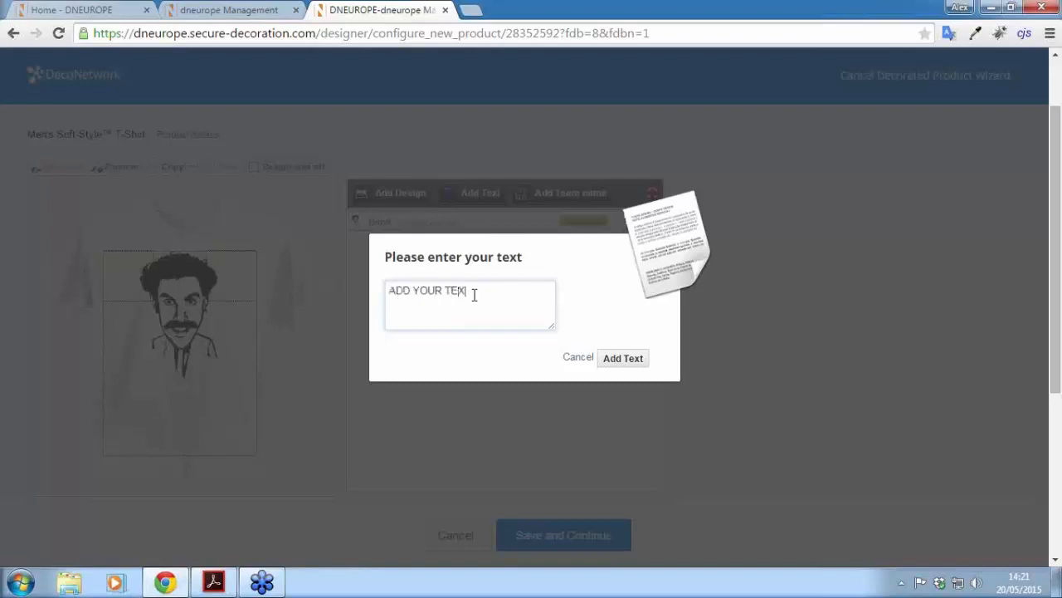
{"action": "left_click", "coordinate": [627, 358]}
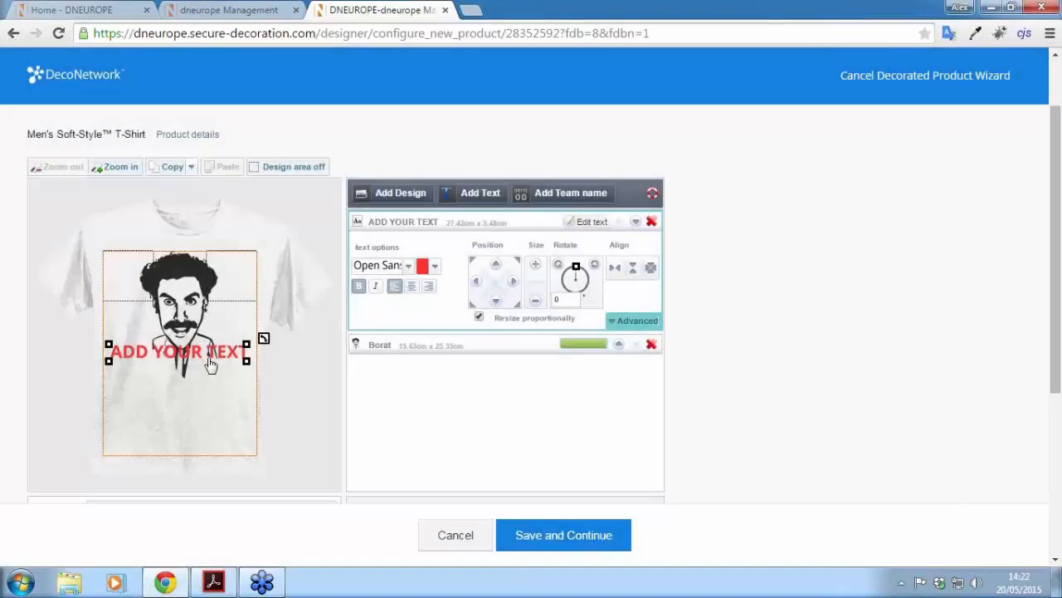
{"action": "left_click_drag", "start_coordinate": [209, 355], "coordinate": [212, 388]}
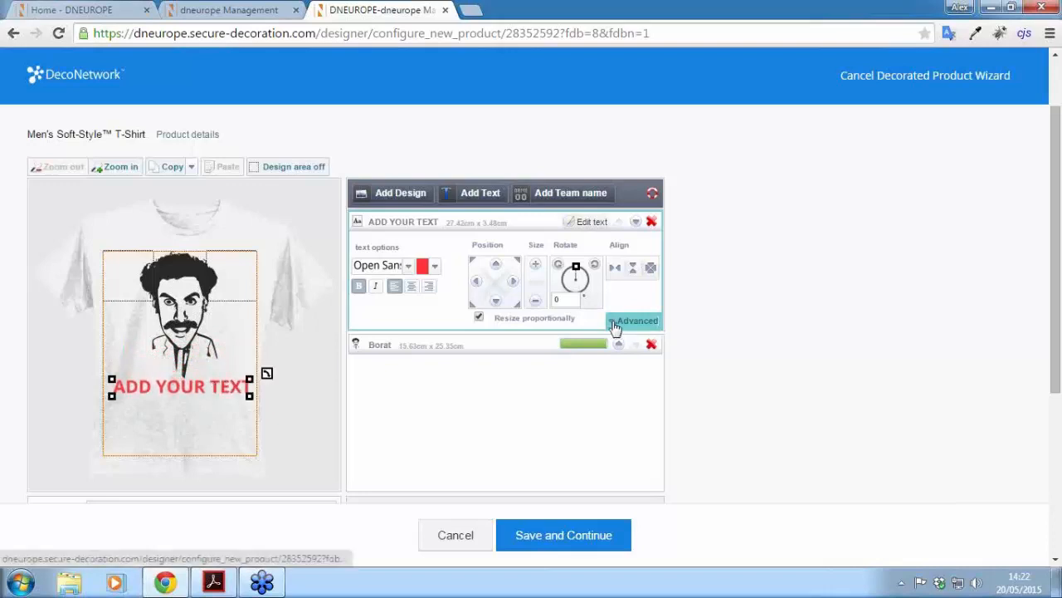
Step: Enable Allow Personalization on the text layer and save the design to continue
{"action": "left_click", "coordinate": [619, 326]}
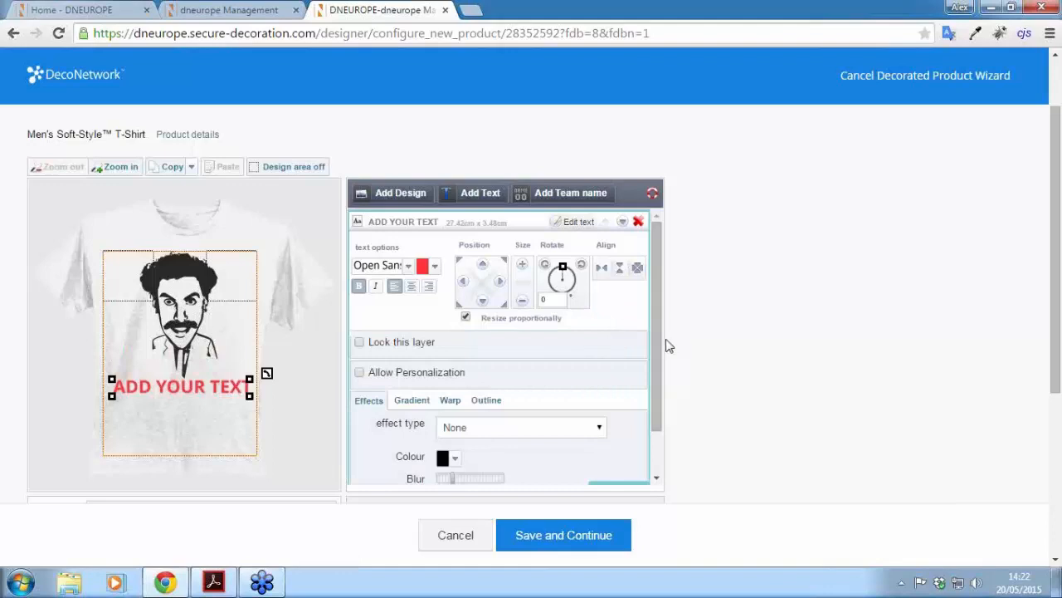
{"action": "left_click", "coordinate": [359, 375]}
{"action": "left_click", "coordinate": [757, 412]}
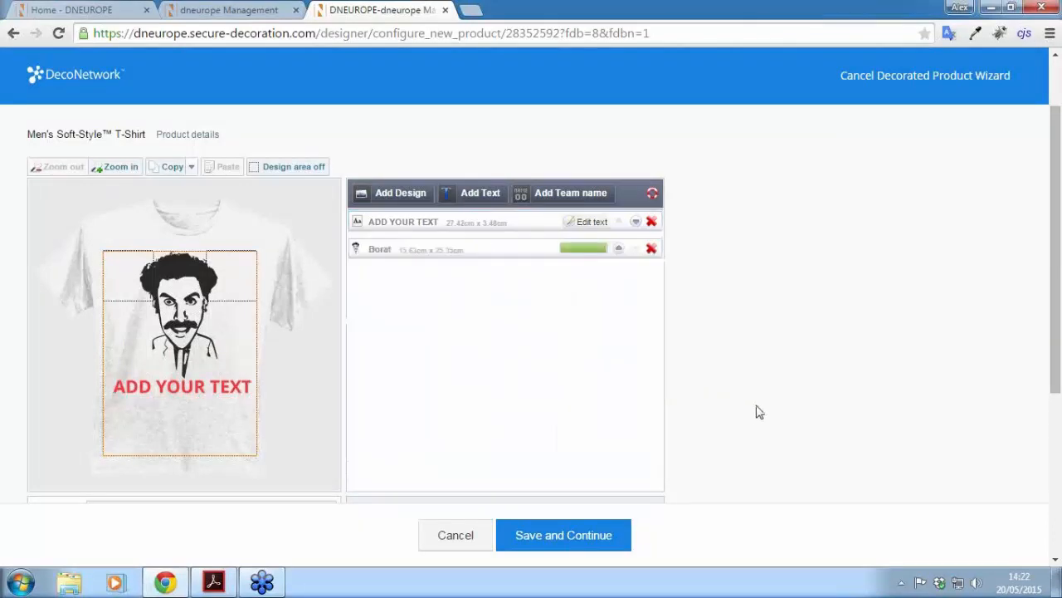
{"action": "left_click", "coordinate": [552, 540]}
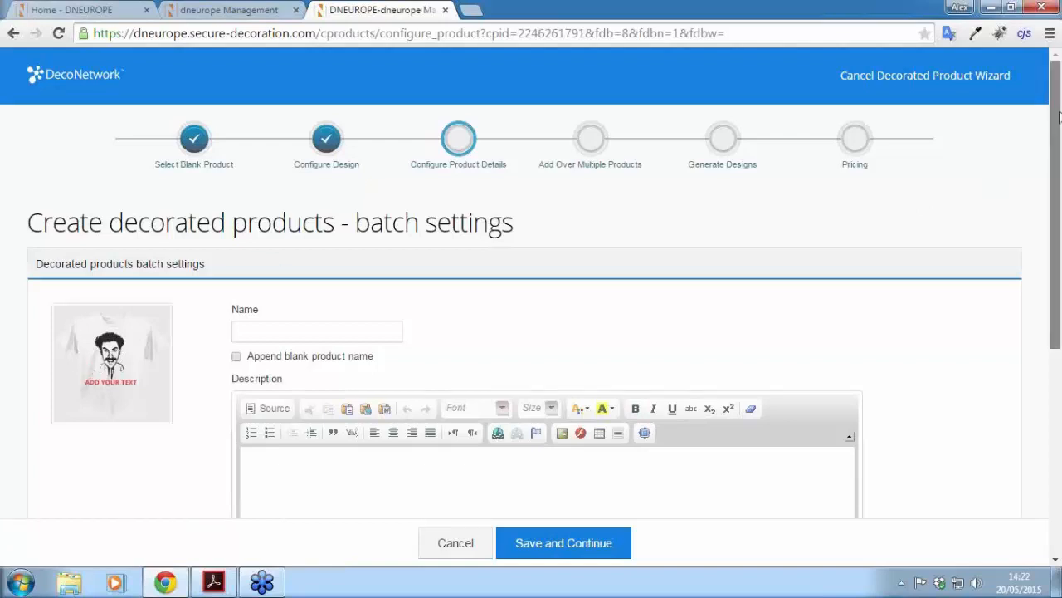
Step: Name the product 'Borat!!' with the description 'Borat tshirt, add your own text.'
{"action": "left_click_drag", "start_coordinate": [1060, 116], "coordinate": [1060, 160]}
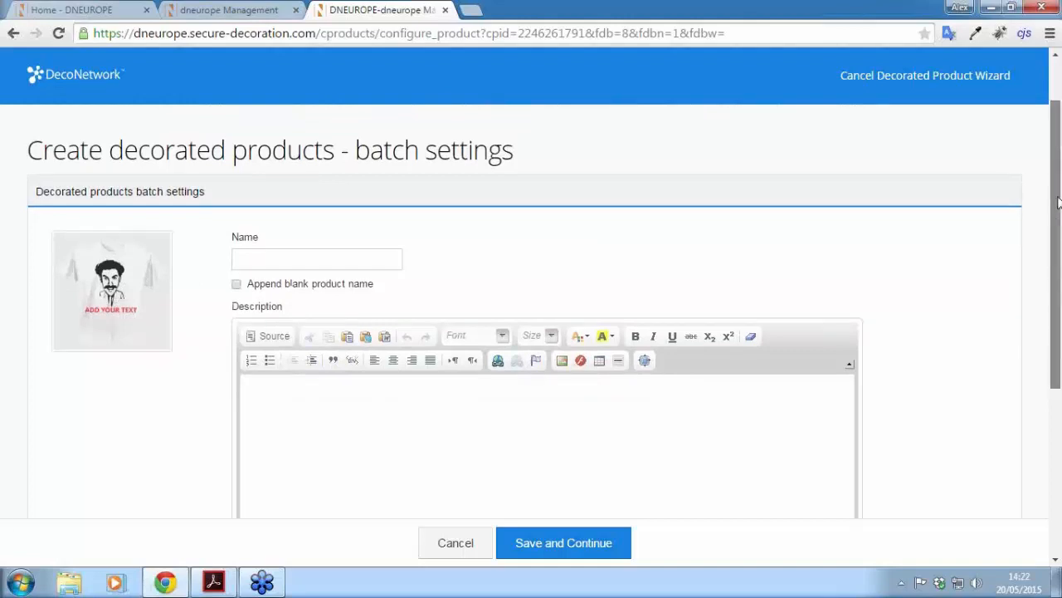
{"action": "scroll", "coordinate": [174, 211], "scroll_direction": "down", "scroll_amount": 1}
{"action": "left_click", "coordinate": [288, 184]}
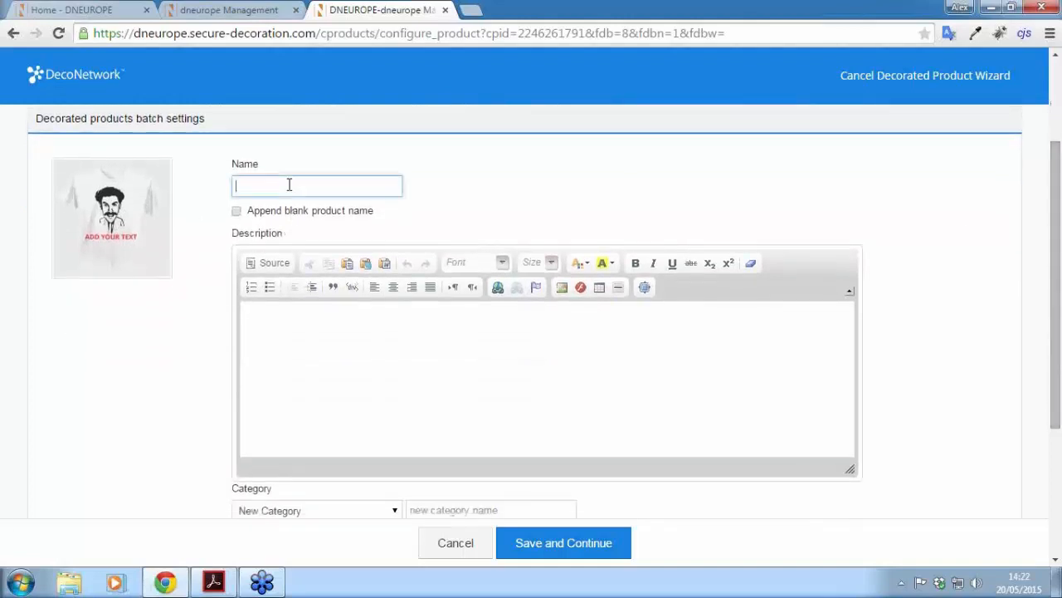
{"action": "type", "text": "B"}
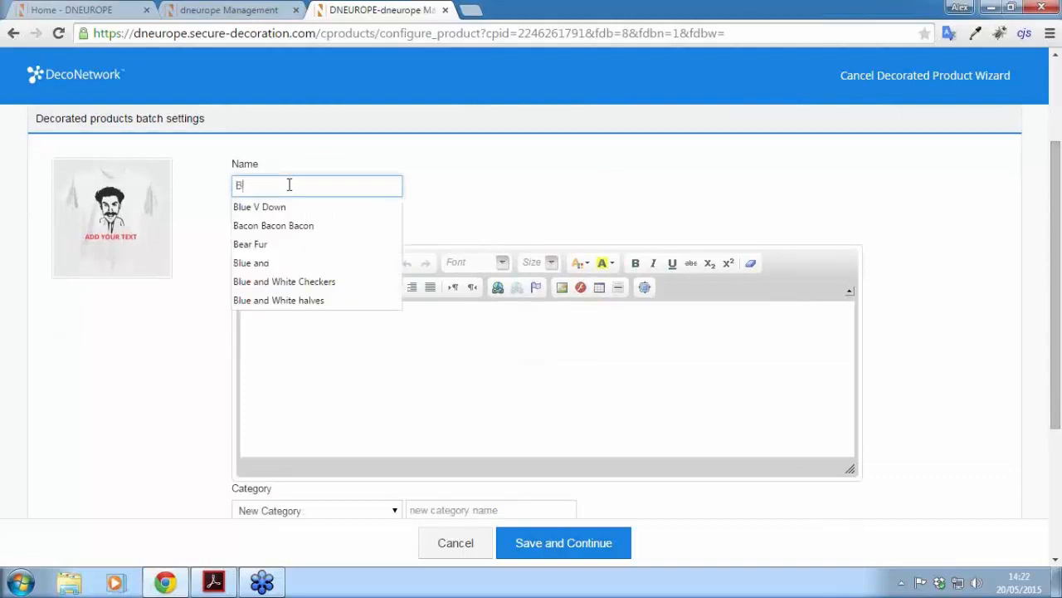
{"action": "type", "text": "orat!!!"}
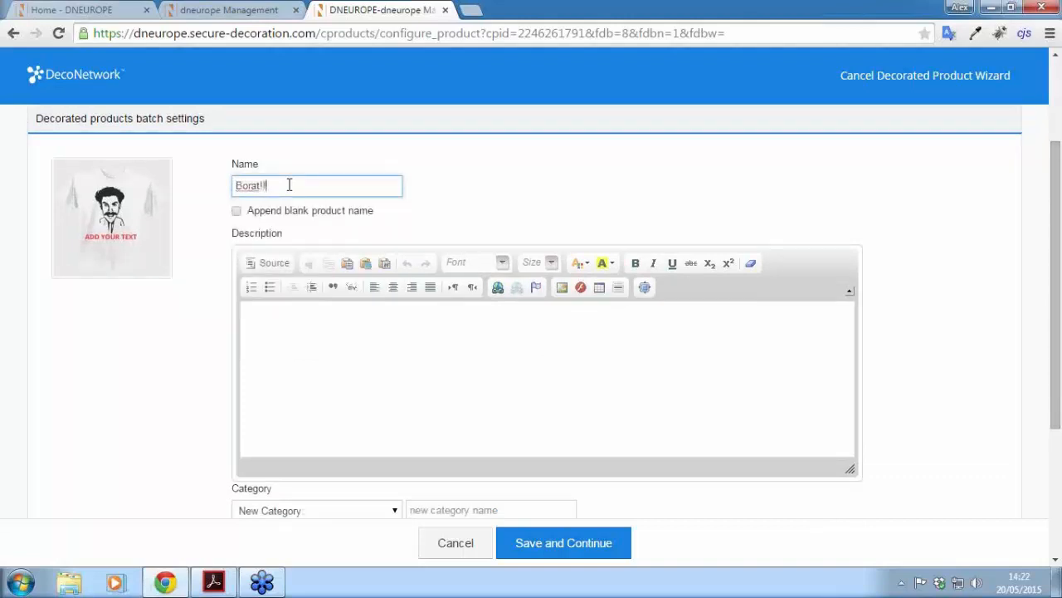
{"action": "left_click", "coordinate": [399, 358]}
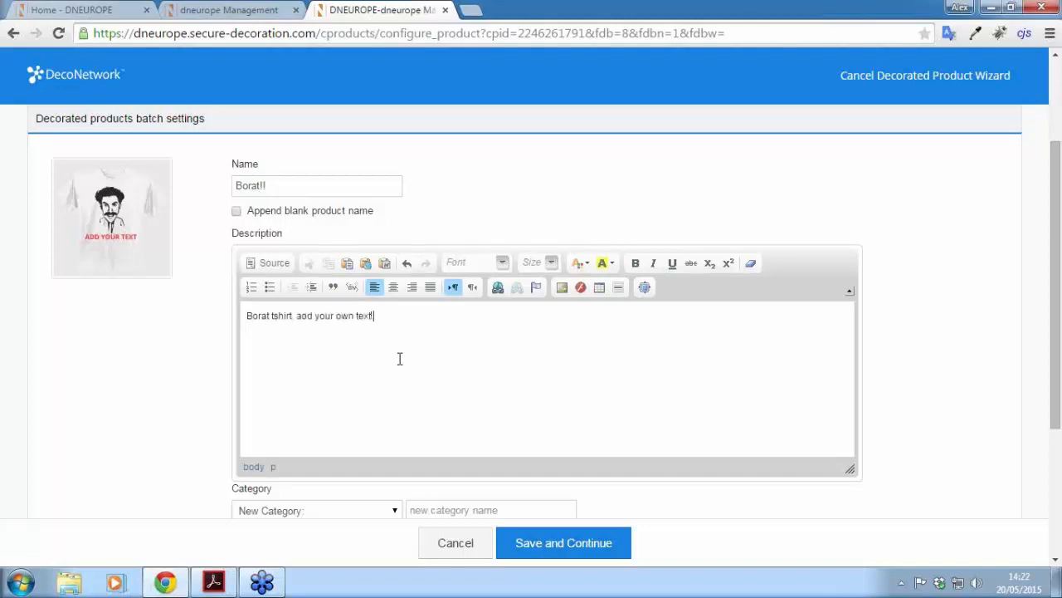
{"action": "scroll", "coordinate": [398, 357], "scroll_direction": "down", "scroll_amount": 2}
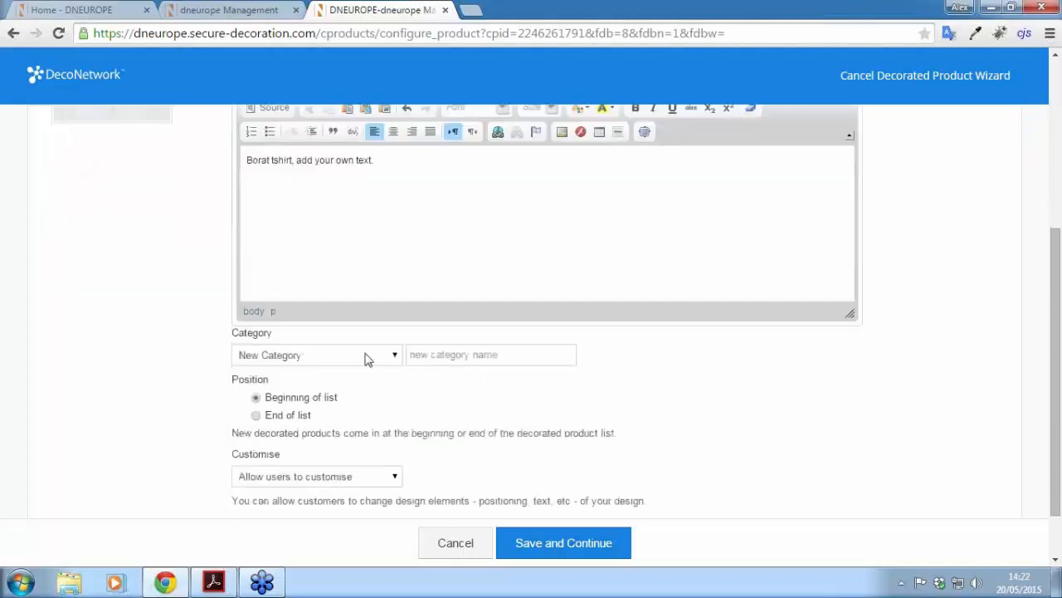
Step: File the product under a New Category named 'Funny Shirts'
{"action": "left_click", "coordinate": [390, 357]}
{"action": "left_click", "coordinate": [391, 357]}
{"action": "left_click", "coordinate": [447, 356]}
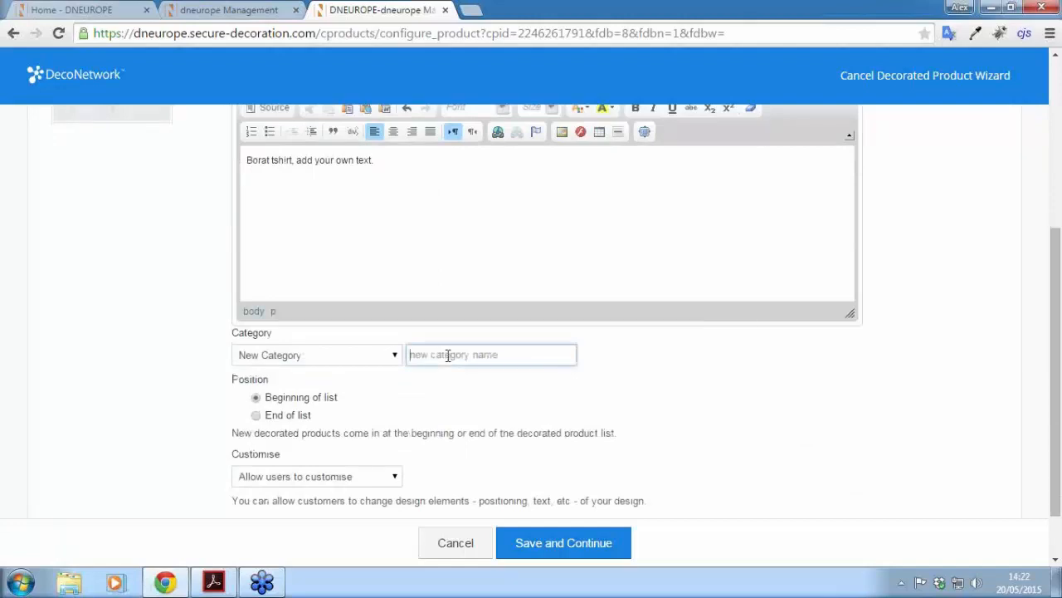
{"action": "type", "text": "Funny"}
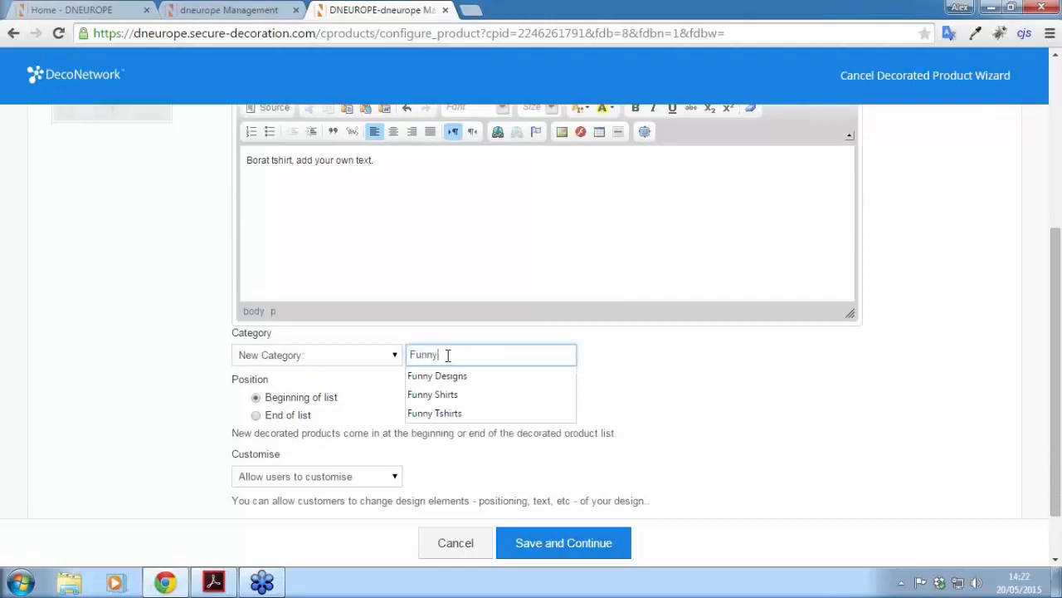
{"action": "type", "text": " Shirts,"}
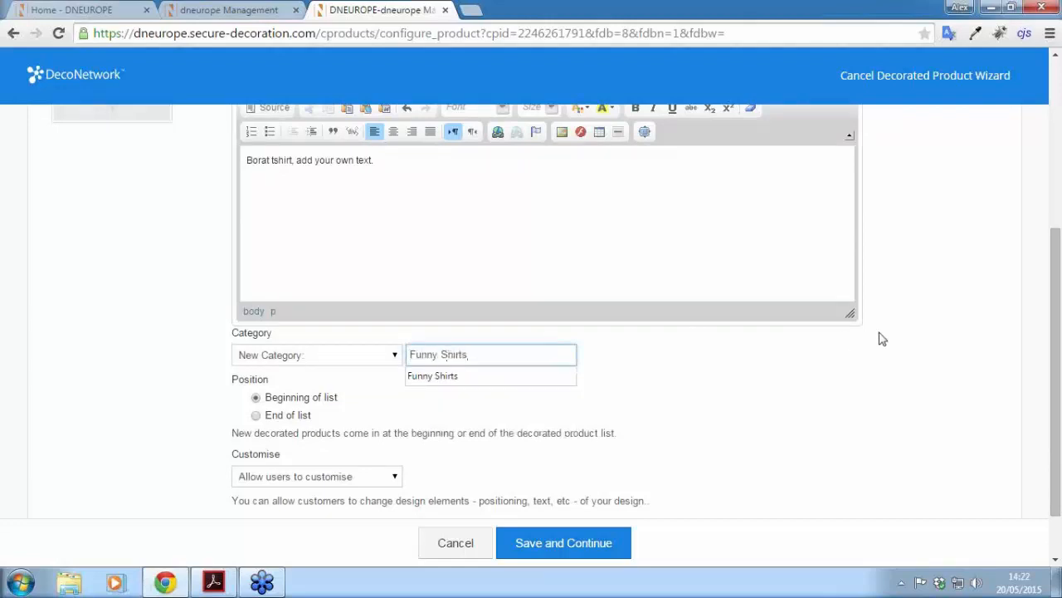
{"action": "left_click", "coordinate": [881, 334]}
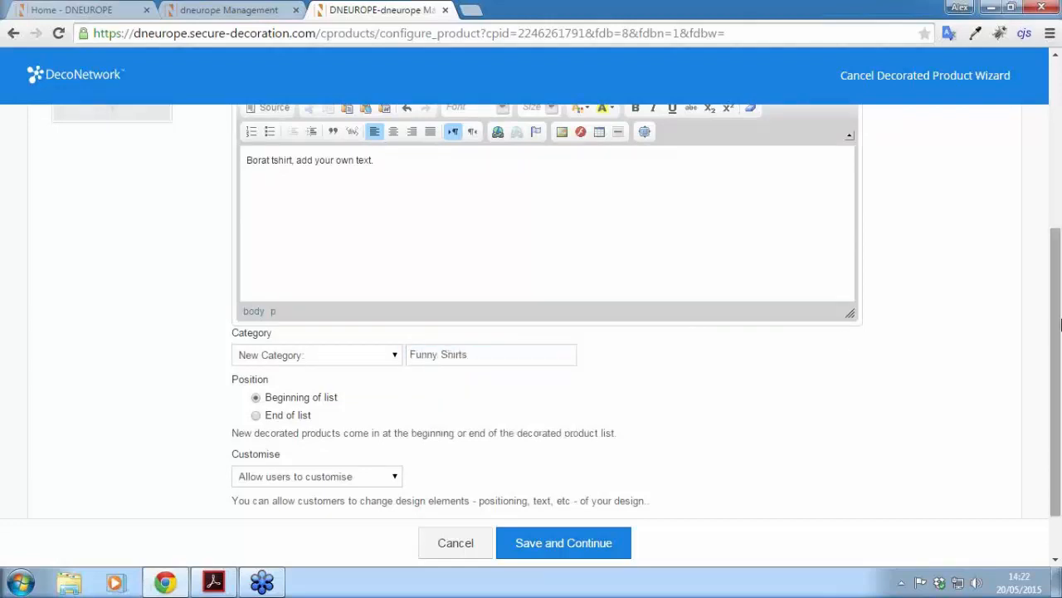
{"action": "left_click_drag", "start_coordinate": [1057, 288], "coordinate": [1053, 332]}
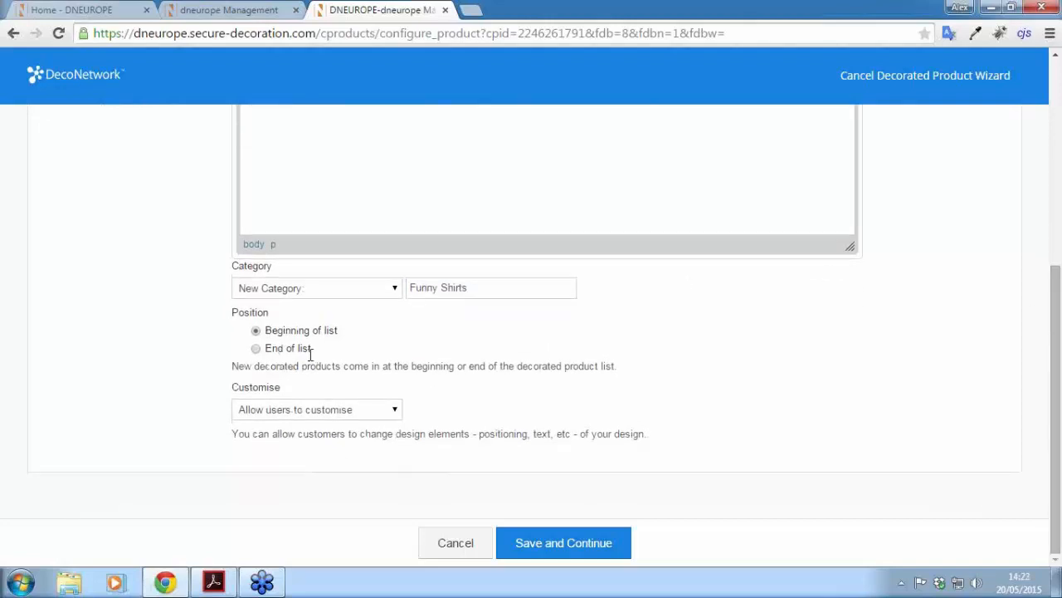
Step: Set Customise to 'Don't allow users to customise'
{"action": "left_click", "coordinate": [306, 409]}
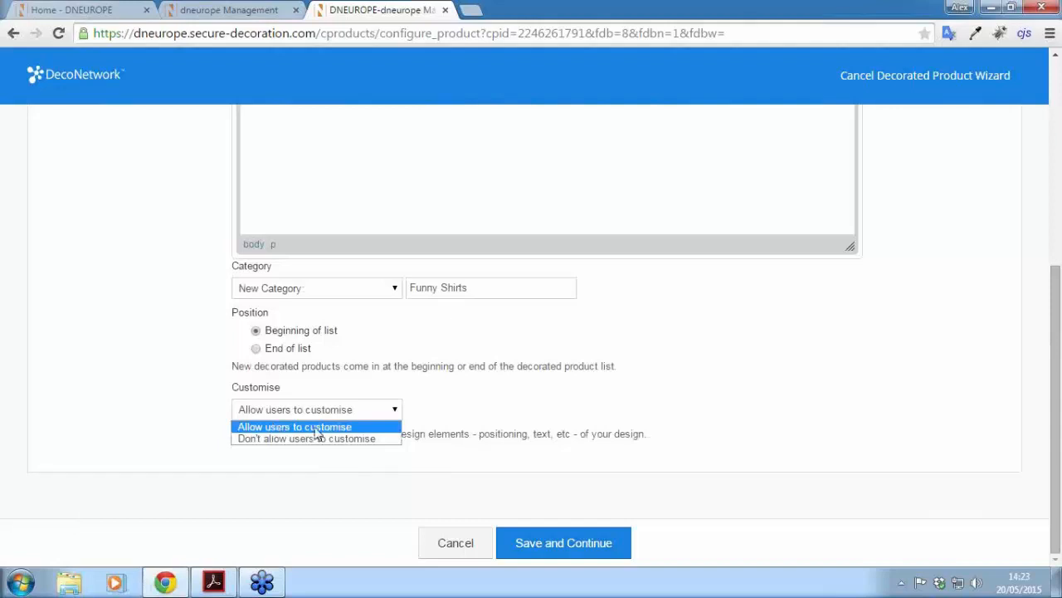
{"action": "left_click", "coordinate": [260, 440]}
{"action": "left_click_drag", "start_coordinate": [1056, 463], "coordinate": [1048, 251]}
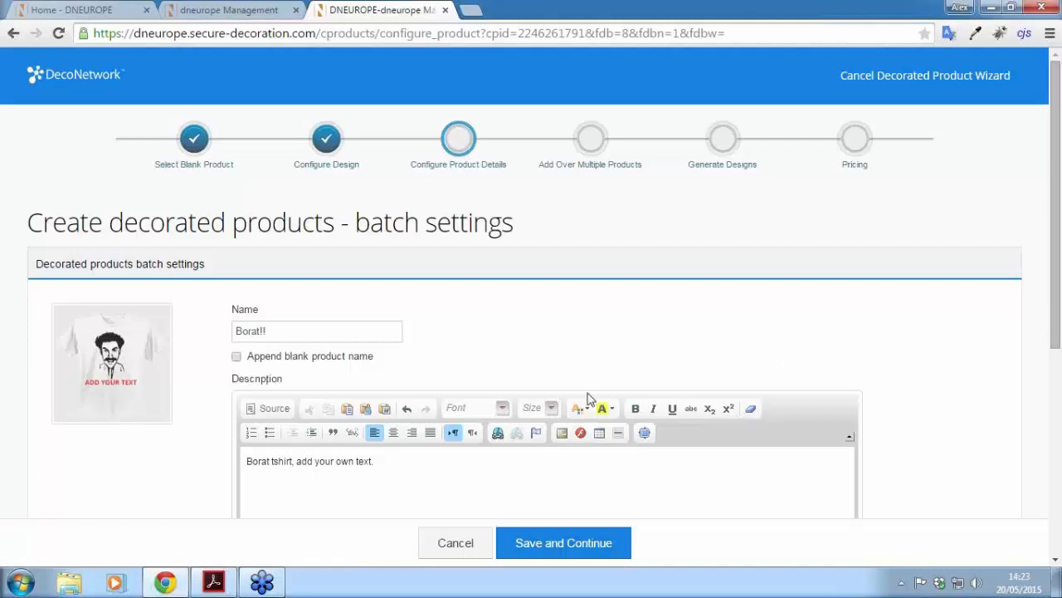
Step: Save the details, limit the men's T-shirt colours to white only, and bring up Select Blank Products
{"action": "left_click", "coordinate": [548, 555]}
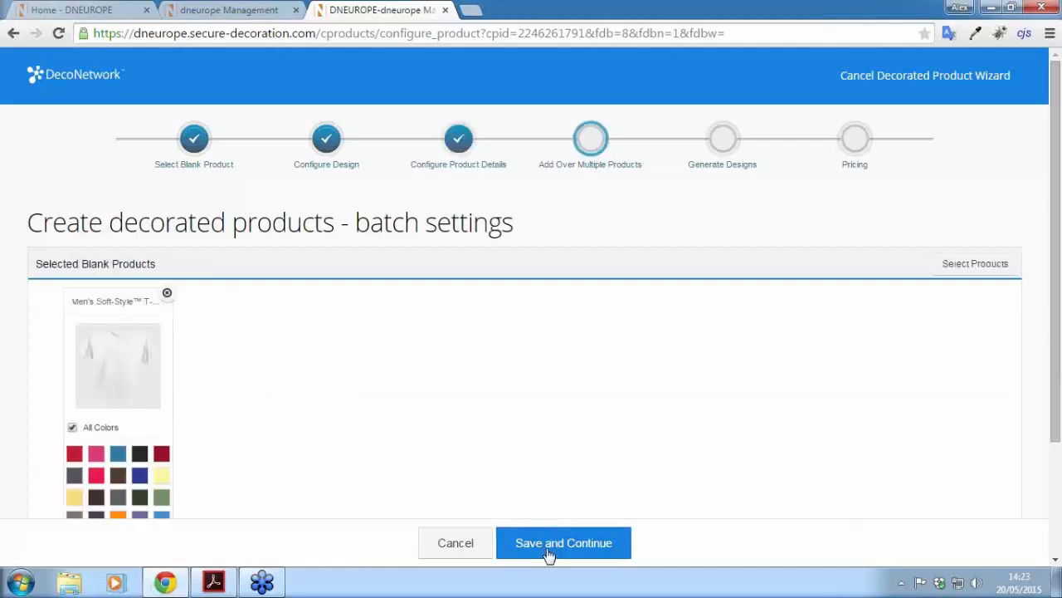
{"action": "scroll", "coordinate": [1058, 251], "scroll_direction": "down", "scroll_amount": 3}
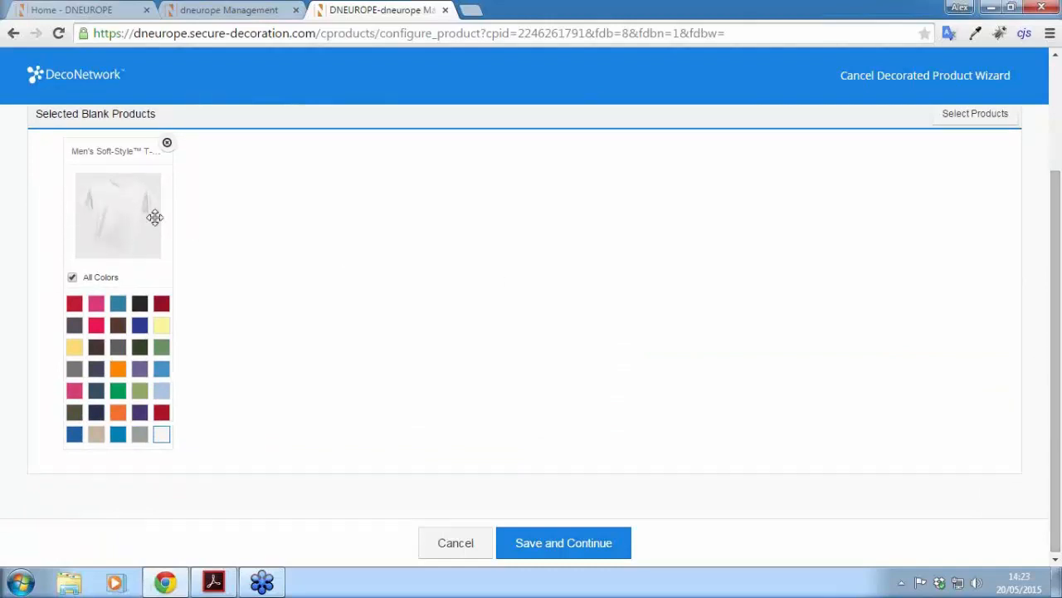
{"action": "left_click", "coordinate": [72, 278]}
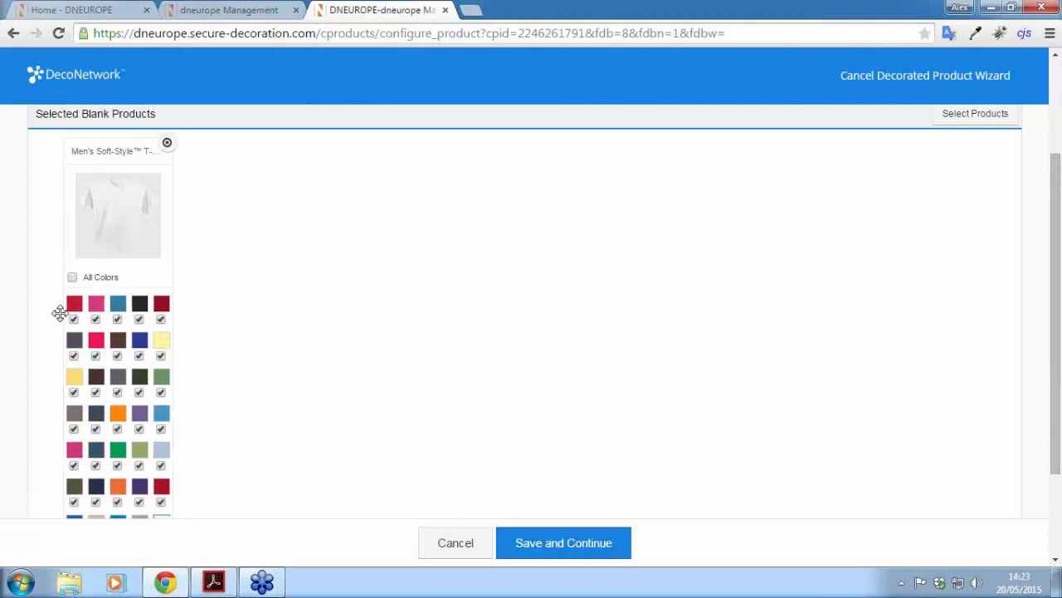
{"action": "scroll", "coordinate": [267, 349], "scroll_direction": "down", "scroll_amount": 2}
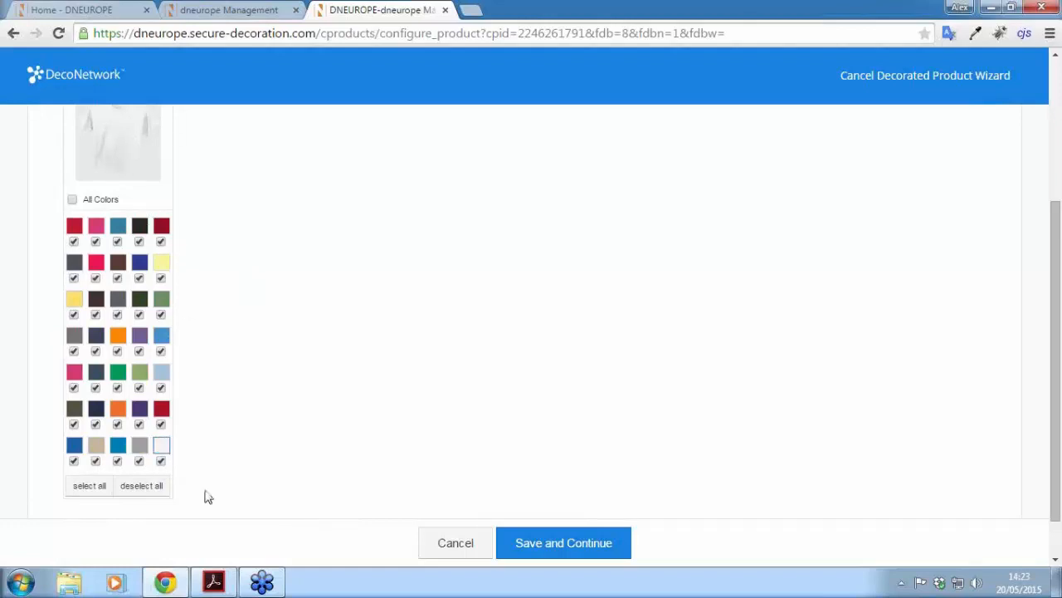
{"action": "left_click", "coordinate": [144, 486]}
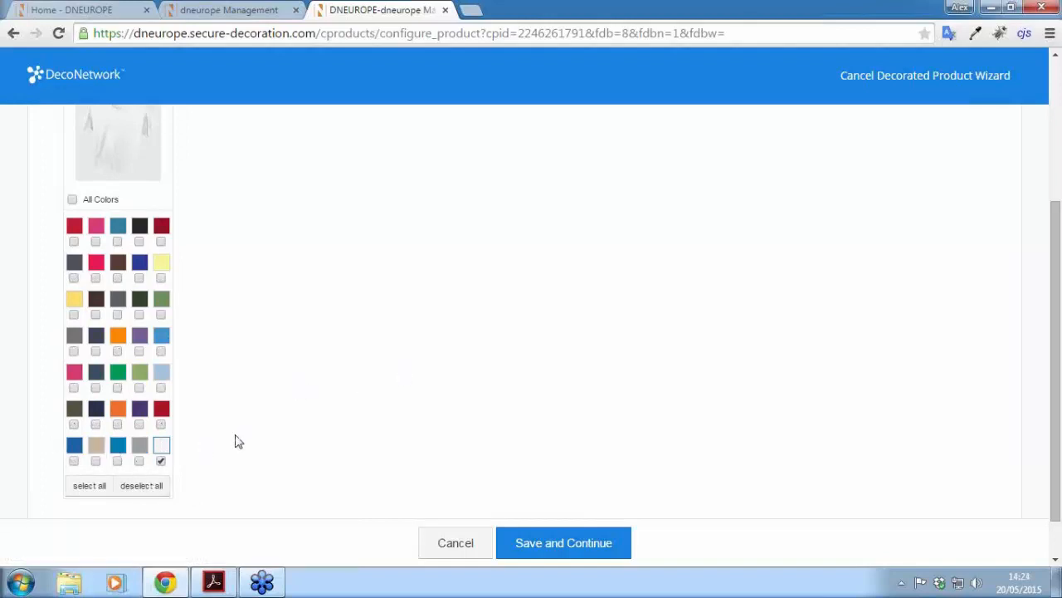
{"action": "left_click_drag", "start_coordinate": [1058, 274], "coordinate": [1058, 185]}
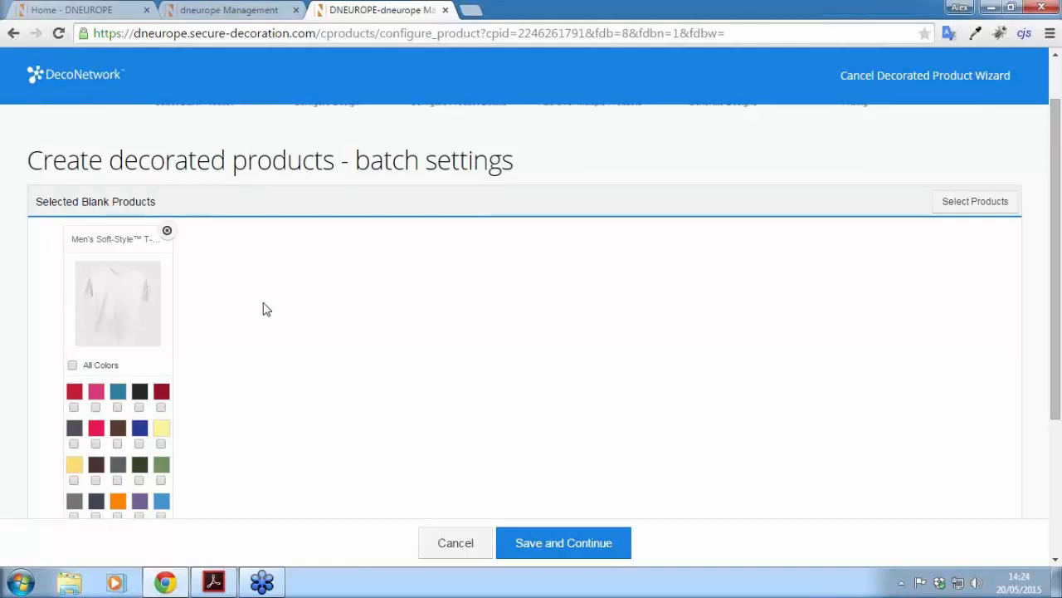
{"action": "left_click", "coordinate": [969, 205]}
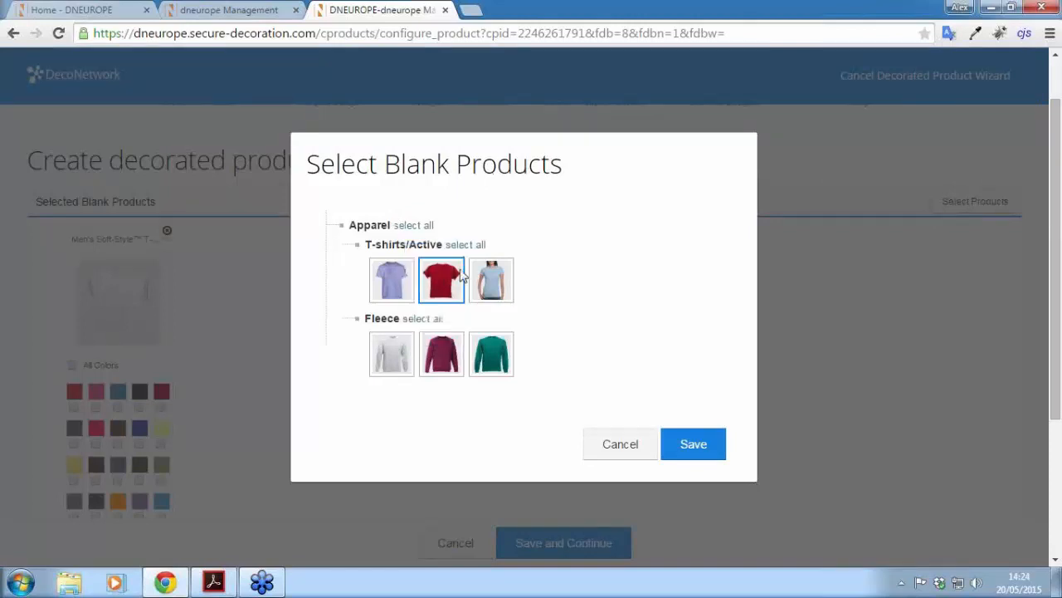
Step: Add the Ladies' Soft Style T-Shirt limited to white, then save the batch of products
{"action": "left_click", "coordinate": [488, 282]}
{"action": "left_click", "coordinate": [691, 449]}
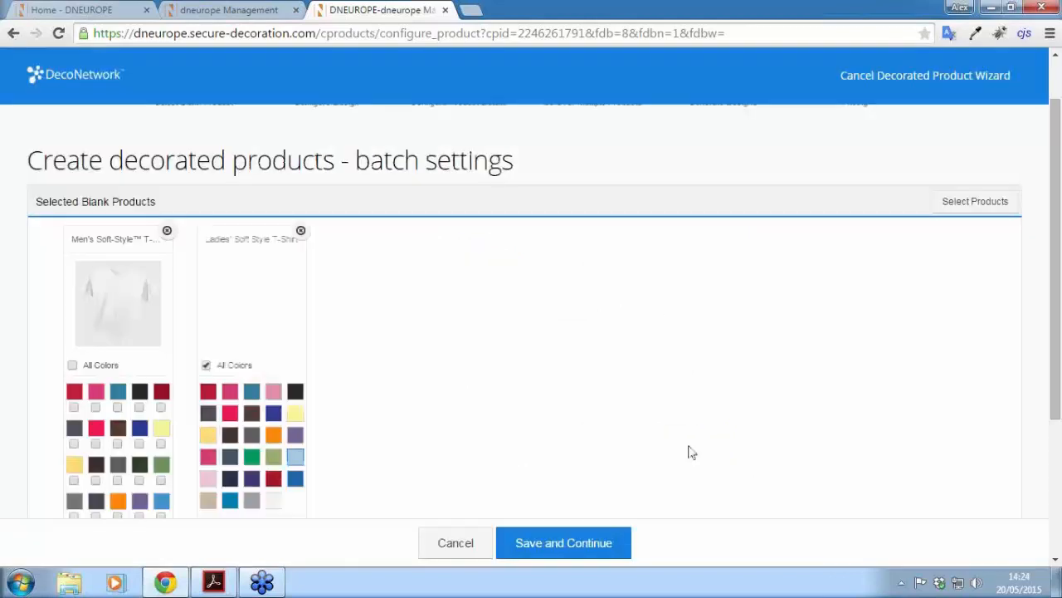
{"action": "left_click_drag", "start_coordinate": [1057, 287], "coordinate": [1056, 352]}
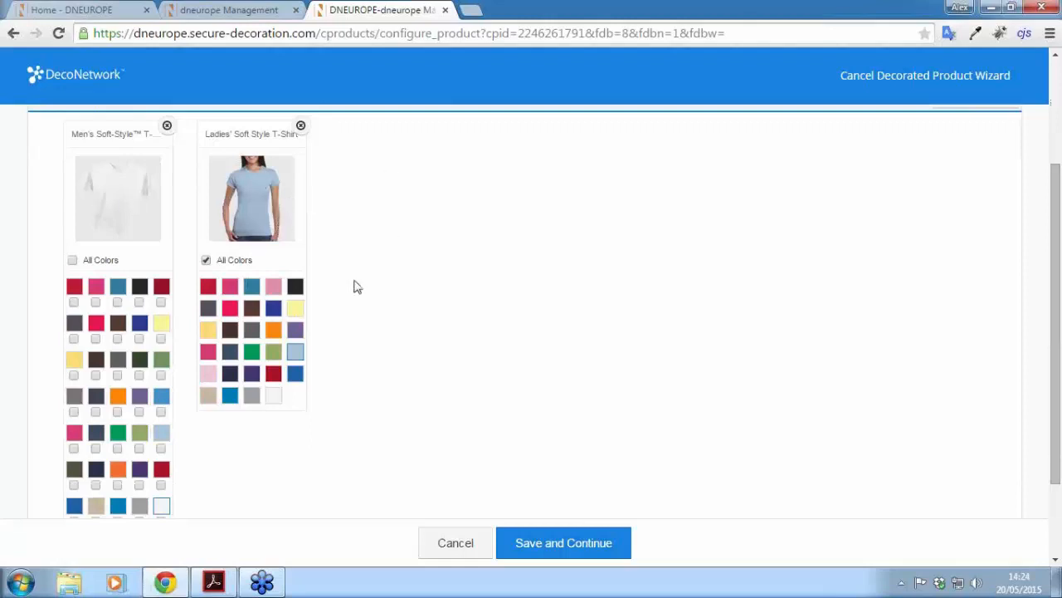
{"action": "scroll", "coordinate": [356, 284], "scroll_direction": "down", "scroll_amount": 1}
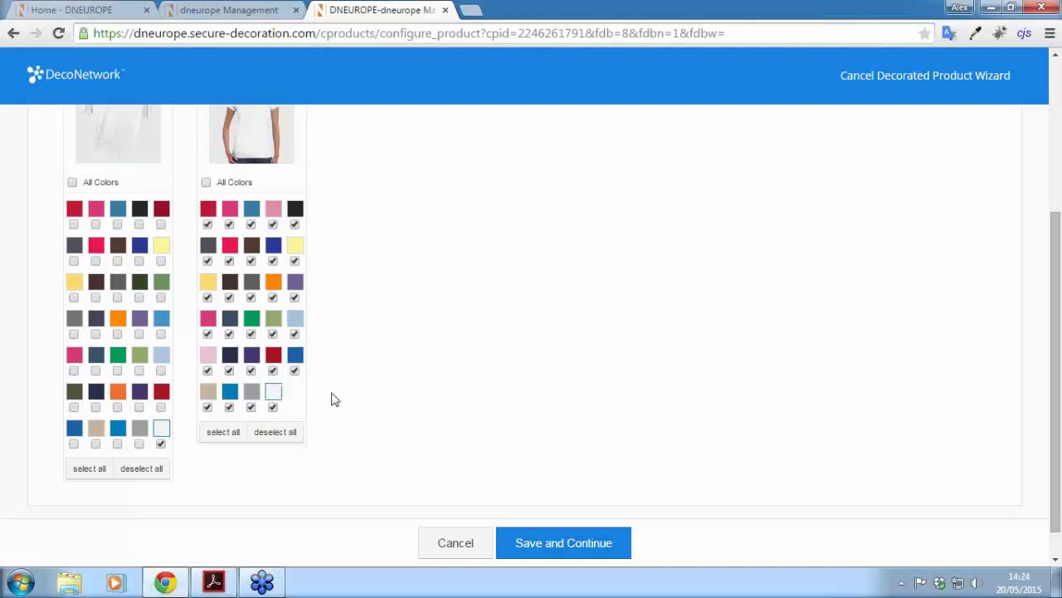
{"action": "left_click", "coordinate": [276, 432]}
{"action": "left_click", "coordinate": [273, 407]}
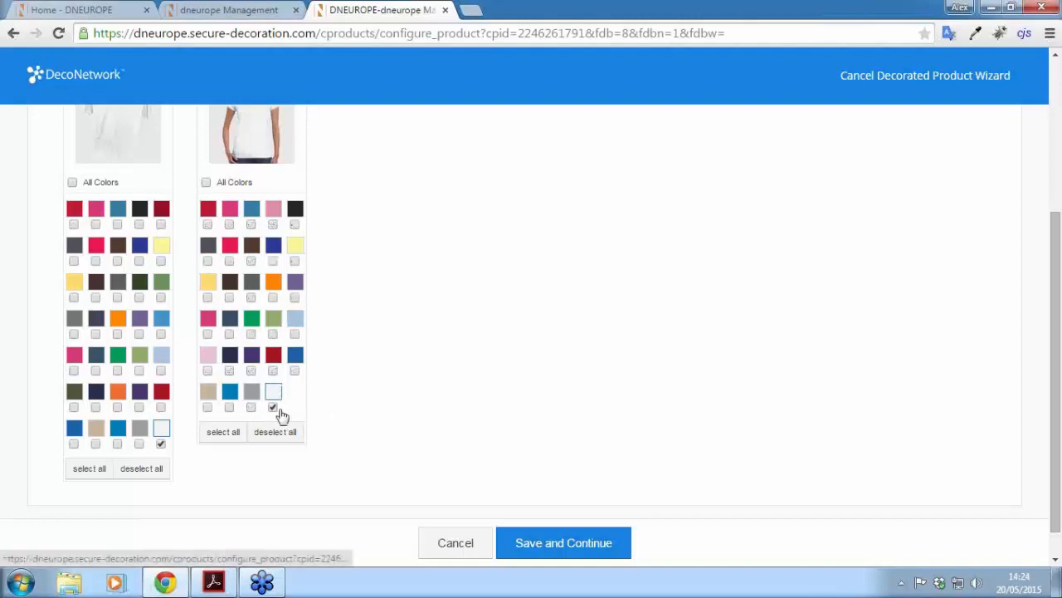
{"action": "left_click", "coordinate": [569, 543]}
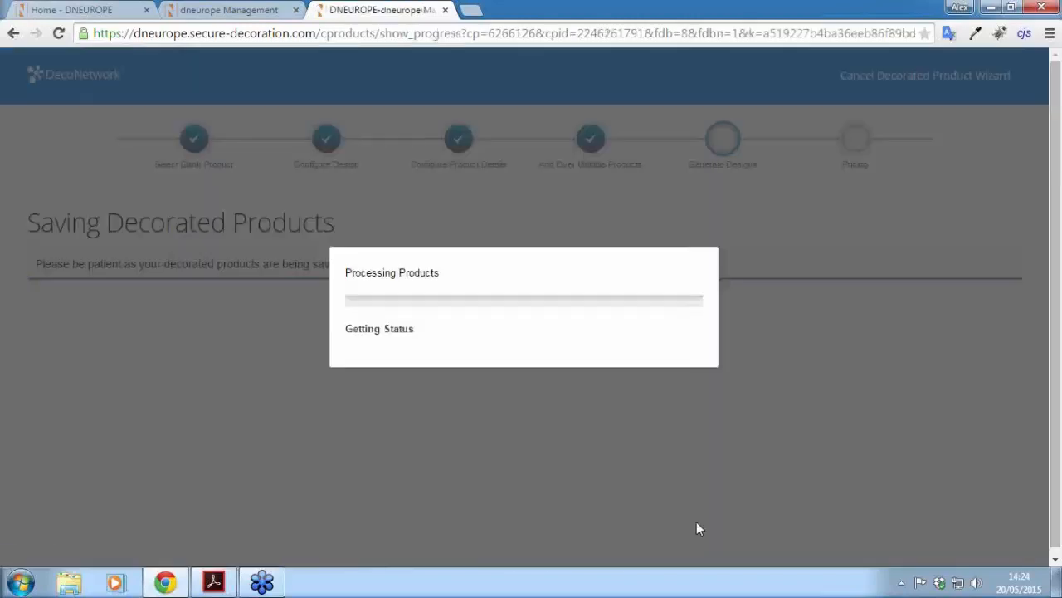
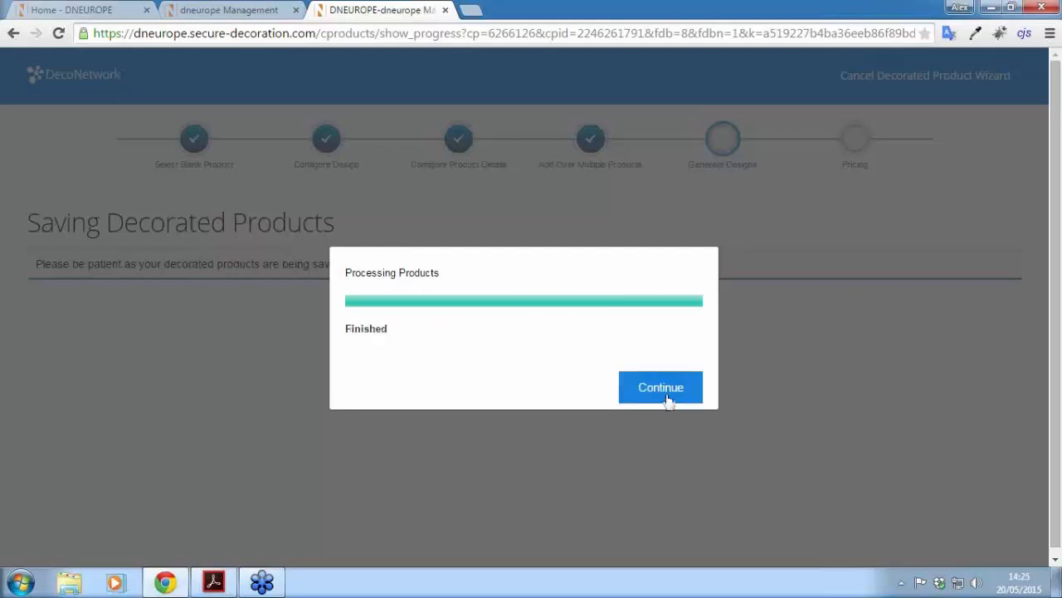
Step: Continue past the finished processing to the pricing page for the two T-shirts
{"action": "left_click", "coordinate": [666, 395]}
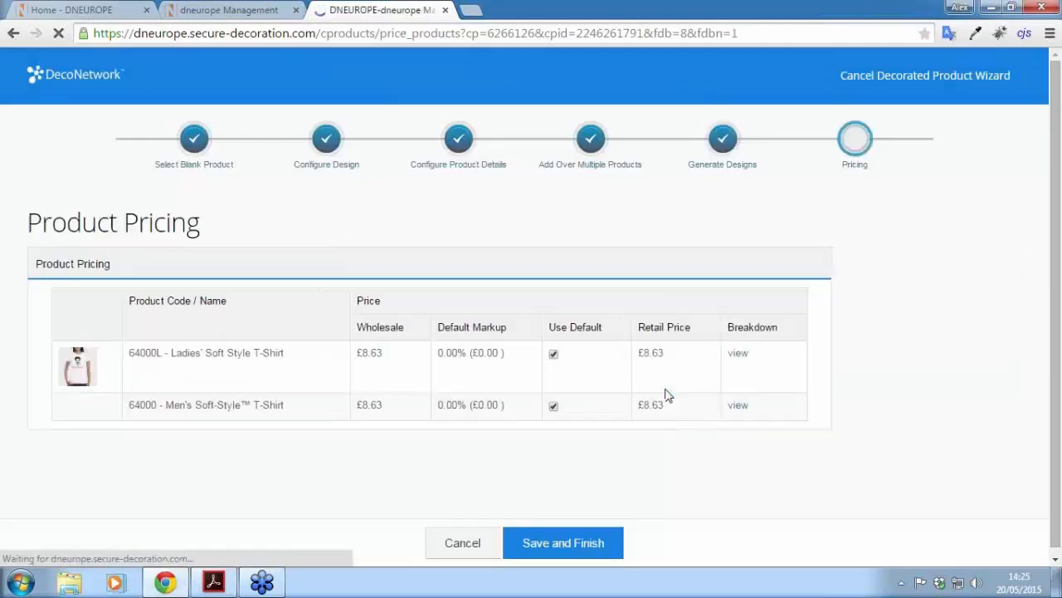
Step: Replace the default price on both T-shirts with a 14.99 retail price and save and finish
{"action": "scroll", "coordinate": [1057, 174], "scroll_direction": "down", "scroll_amount": 1}
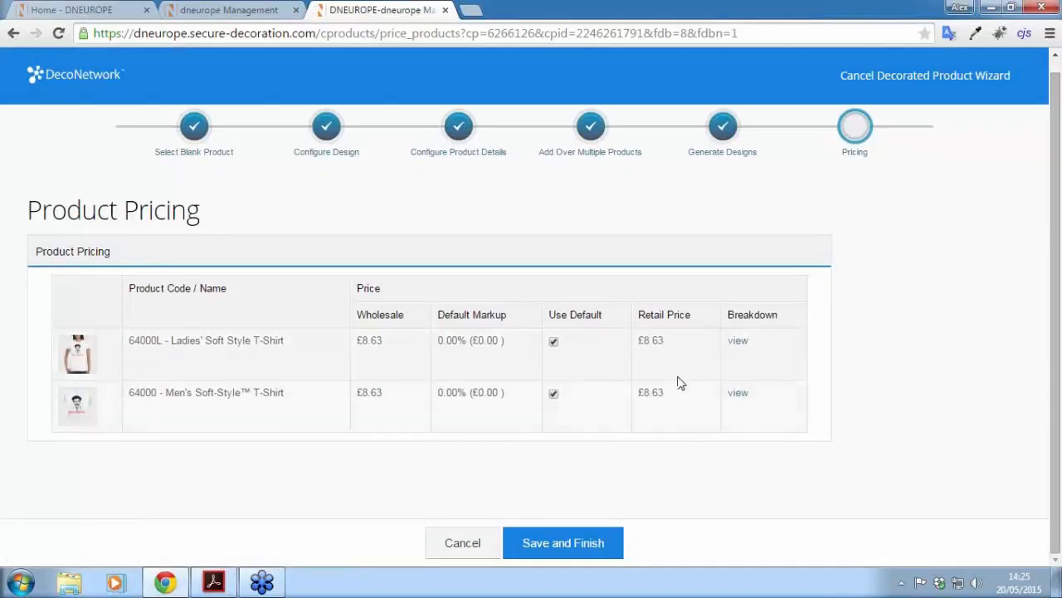
{"action": "left_click", "coordinate": [554, 341]}
{"action": "left_click", "coordinate": [533, 394]}
{"action": "left_click_drag", "start_coordinate": [664, 345], "coordinate": [598, 347]}
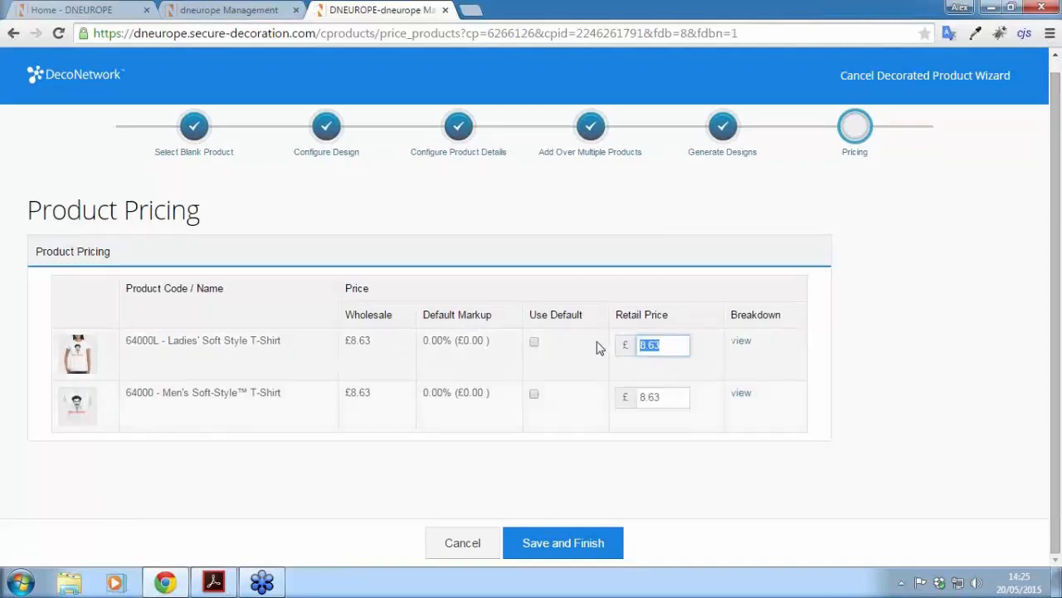
{"action": "type", "text": "14.99"}
{"action": "left_click_drag", "start_coordinate": [676, 396], "coordinate": [557, 386]}
{"action": "type", "text": "14"}
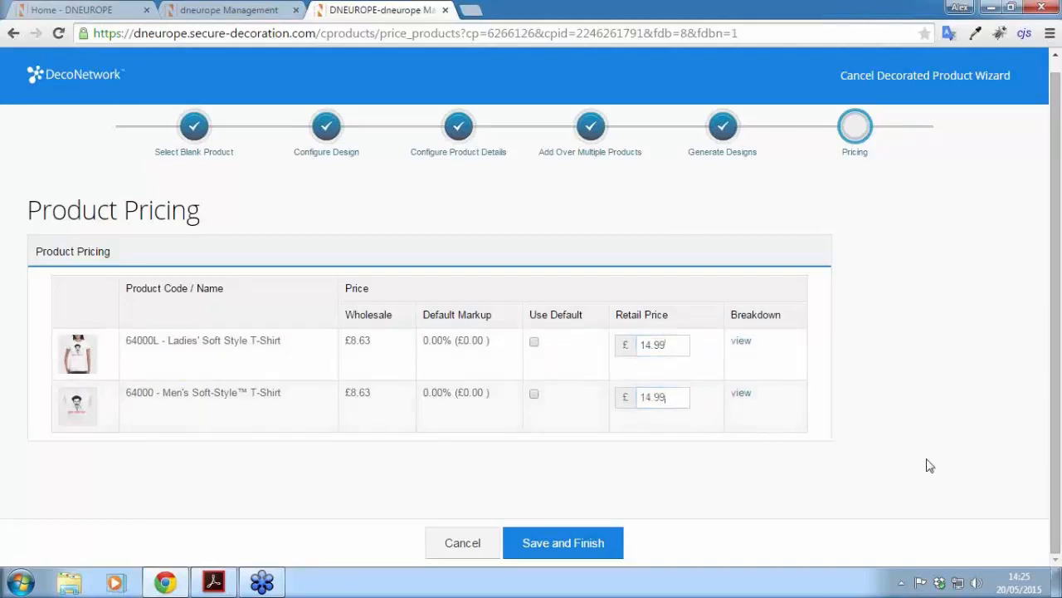
{"action": "left_click", "coordinate": [588, 550]}
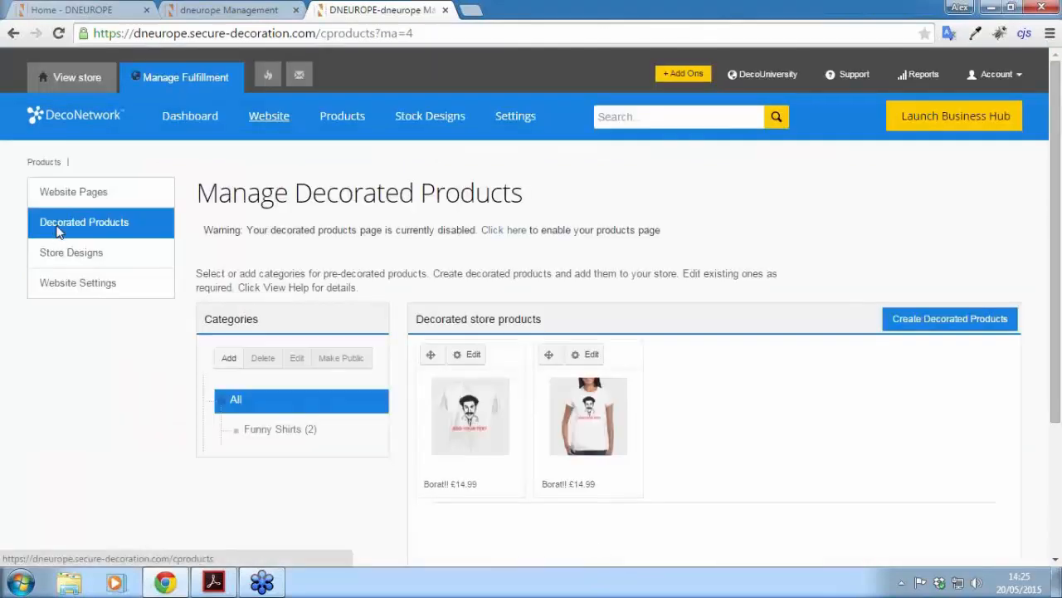
{"action": "left_click_drag", "start_coordinate": [1058, 213], "coordinate": [1054, 317]}
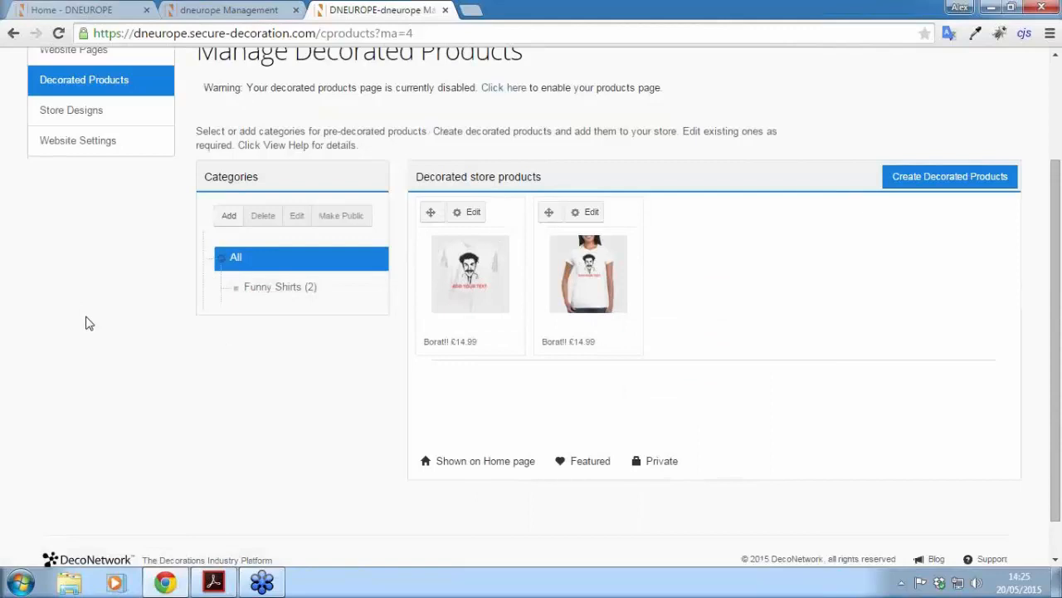
{"action": "scroll", "coordinate": [107, 348], "scroll_direction": "up", "scroll_amount": 1}
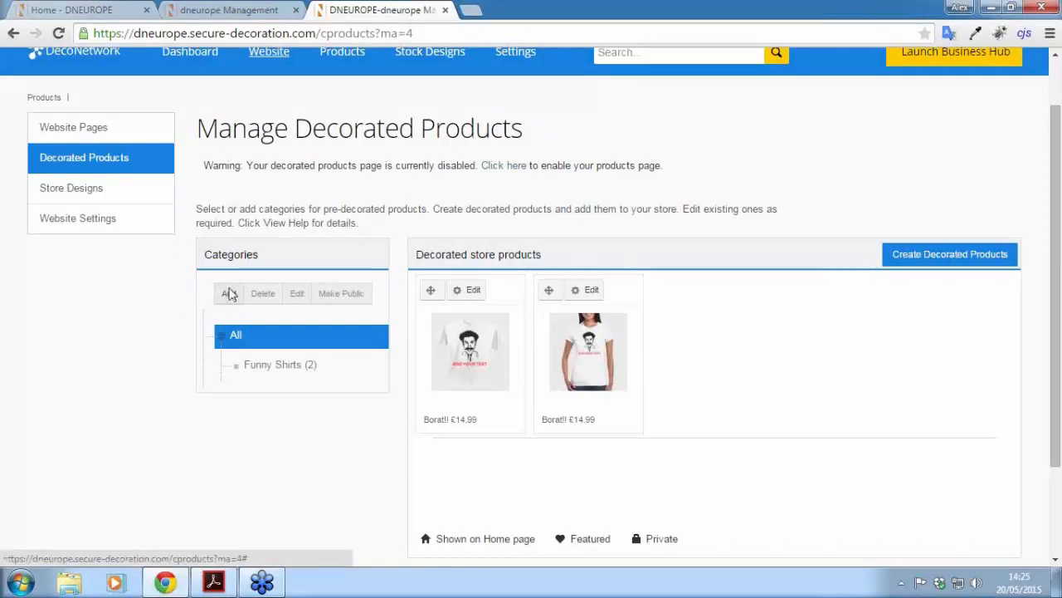
{"action": "left_click", "coordinate": [78, 15]}
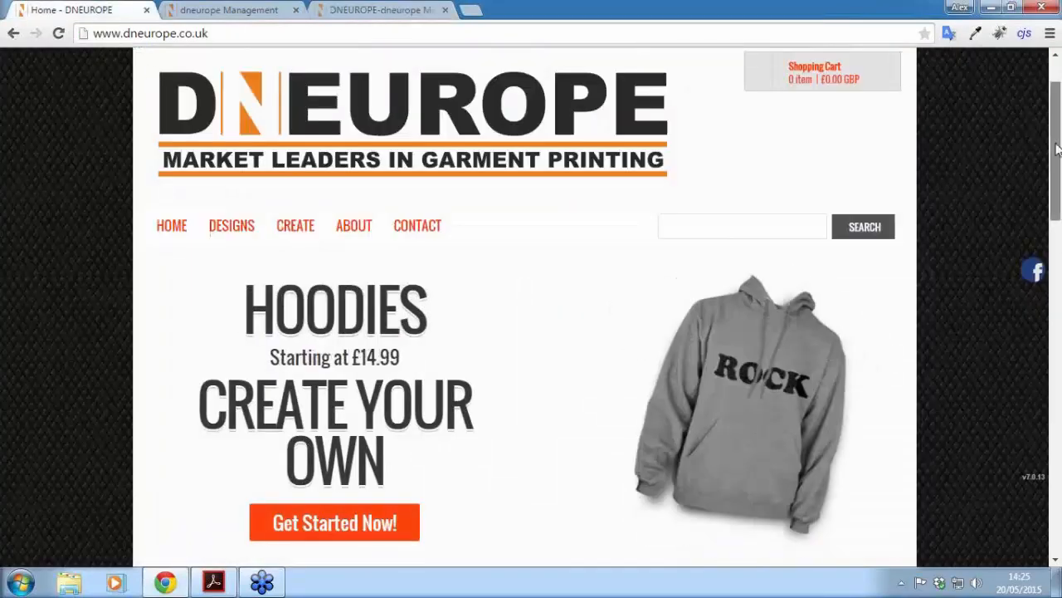
{"action": "left_click_drag", "start_coordinate": [1057, 136], "coordinate": [1059, 87]}
{"action": "left_click", "coordinate": [365, 10]}
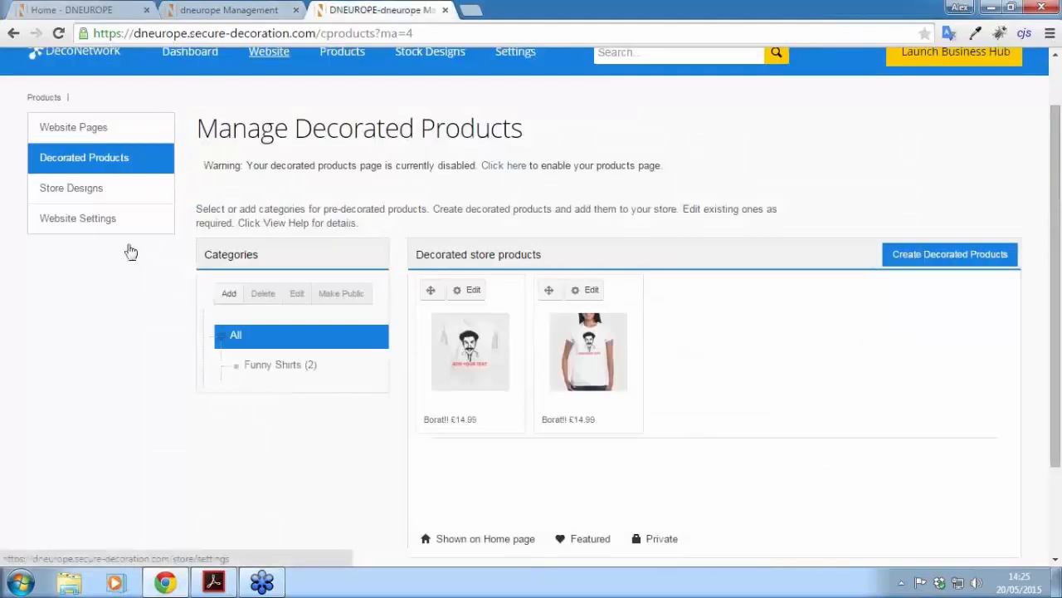
Step: In Website Pages, set the home page's Blank products thumbnail size to 200x200
{"action": "left_click", "coordinate": [85, 133]}
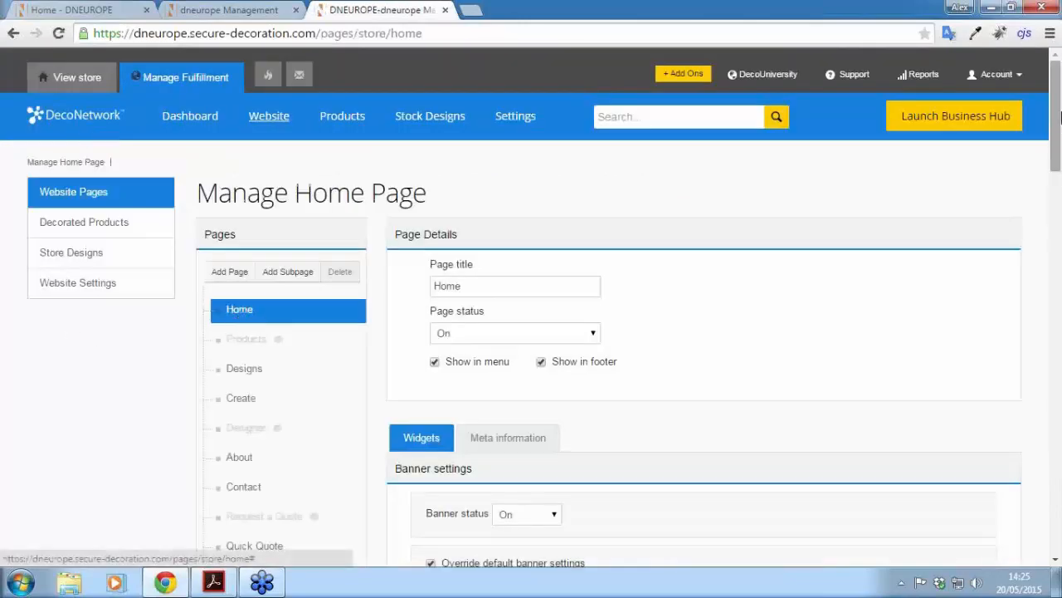
{"action": "left_click_drag", "start_coordinate": [1059, 118], "coordinate": [1059, 350]}
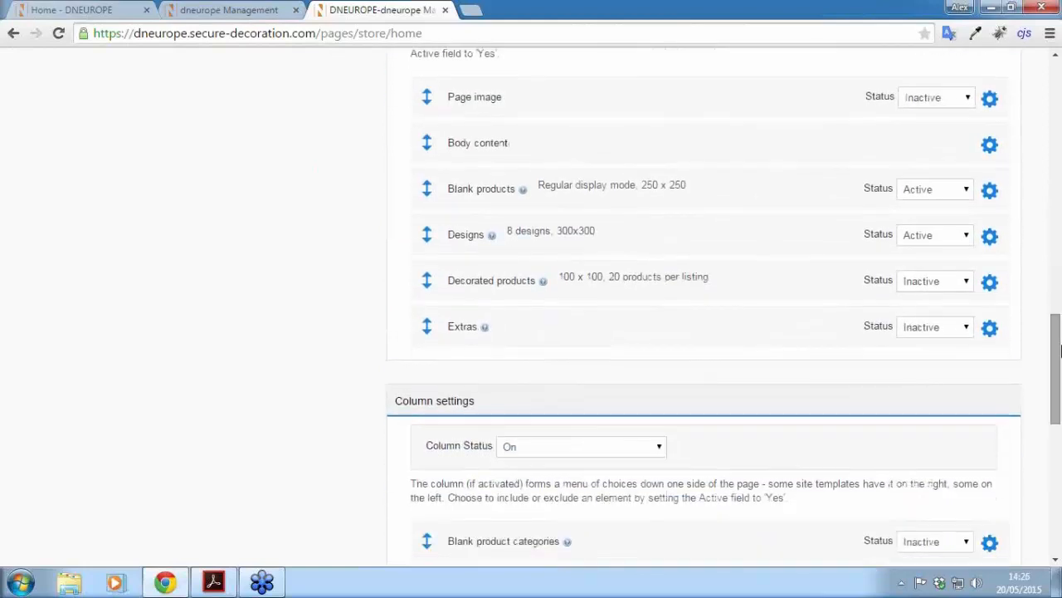
{"action": "mouse_move", "coordinate": [468, 197]}
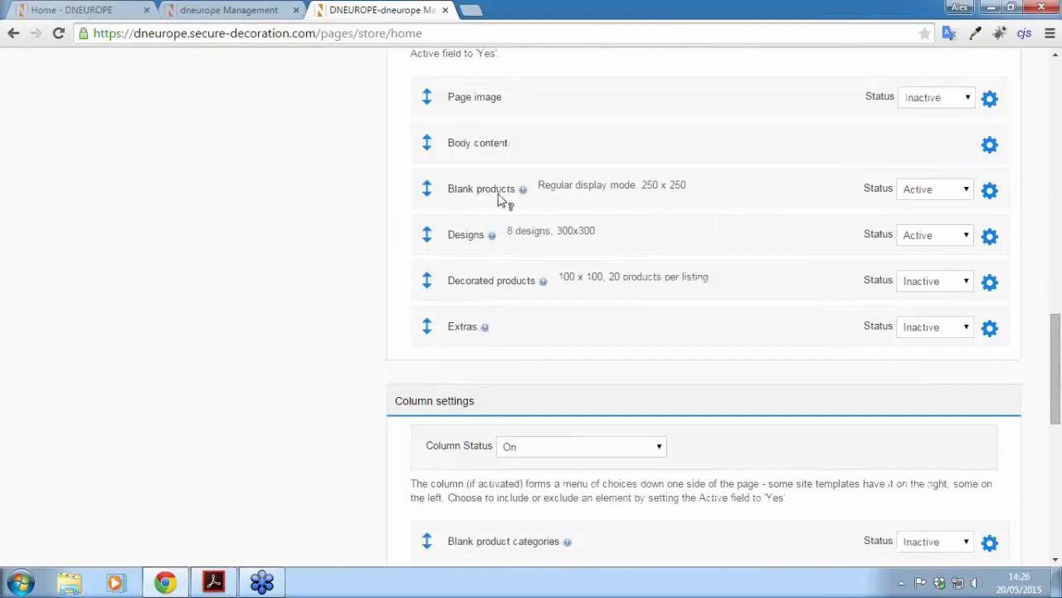
{"action": "left_click", "coordinate": [993, 192]}
{"action": "left_click_drag", "start_coordinate": [1057, 285], "coordinate": [1059, 317]}
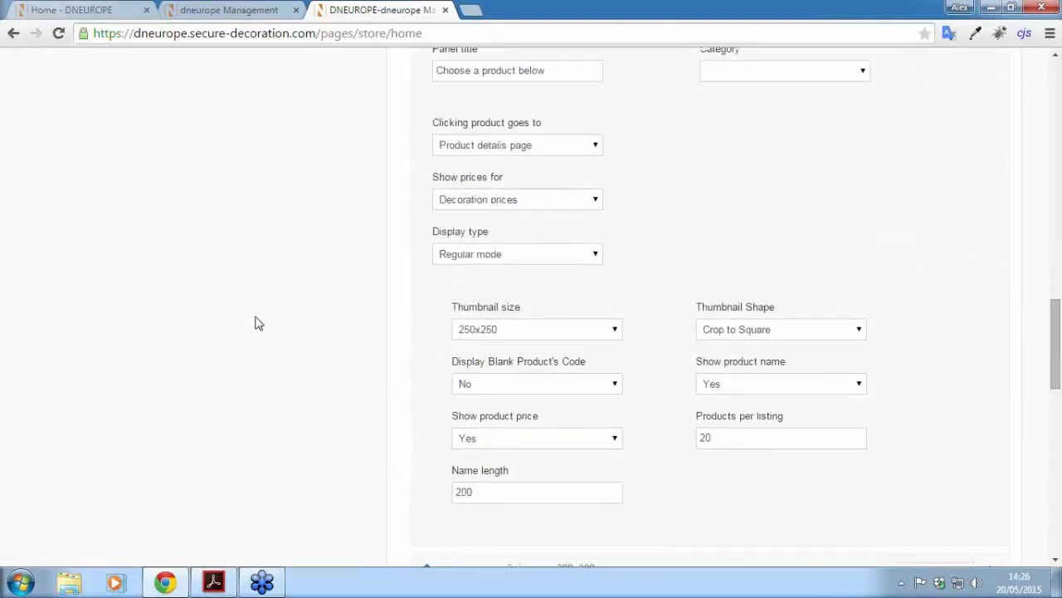
{"action": "left_click", "coordinate": [511, 332]}
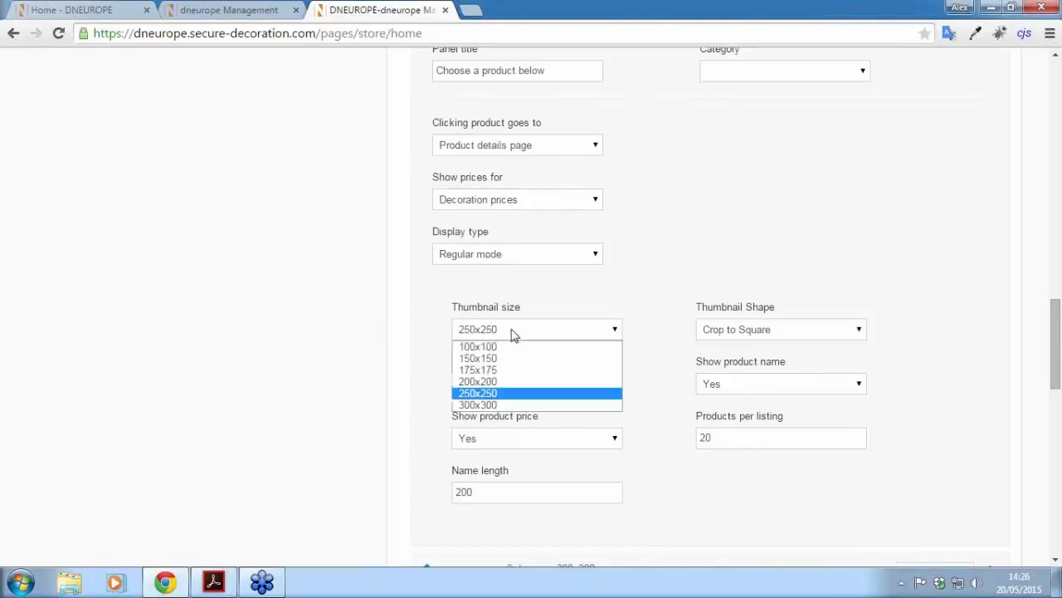
{"action": "left_click", "coordinate": [486, 382]}
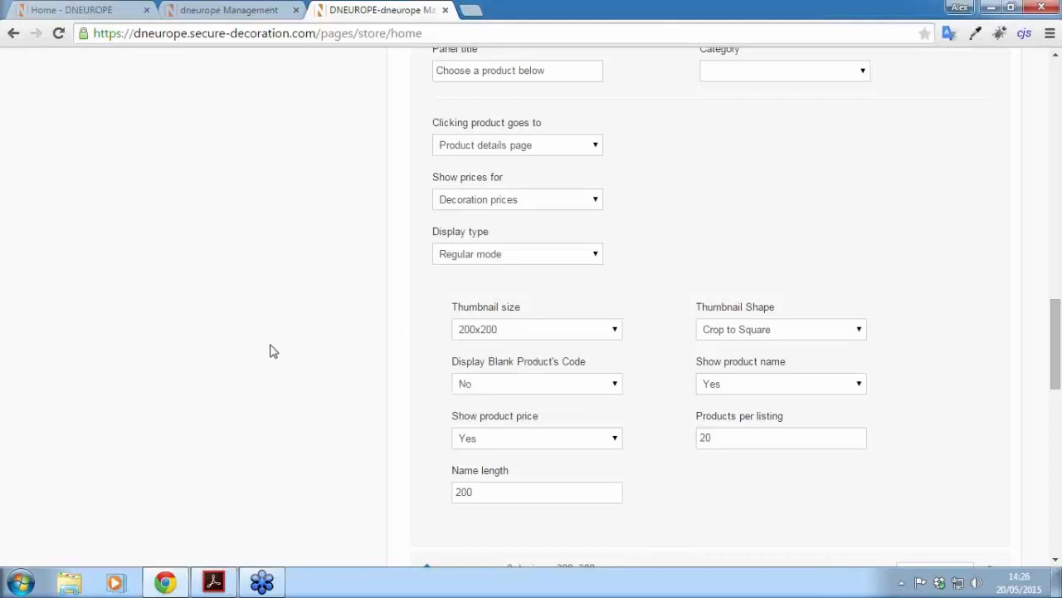
Step: Switch the Decorated products section status to Active
{"action": "left_click_drag", "start_coordinate": [1058, 332], "coordinate": [1058, 385]}
{"action": "mouse_move", "coordinate": [490, 329]}
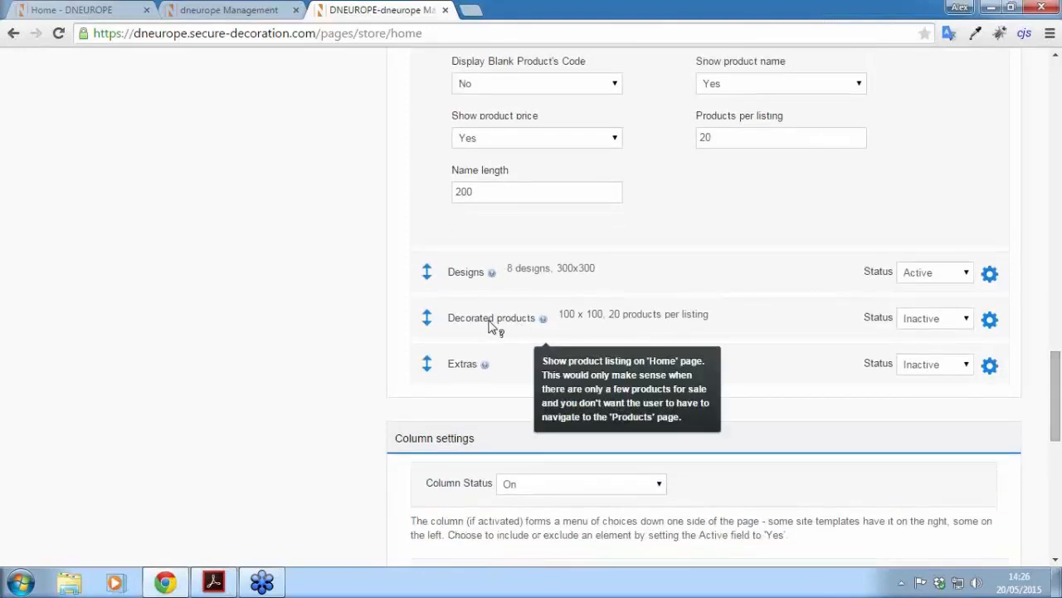
{"action": "left_click", "coordinate": [942, 326]}
{"action": "left_click", "coordinate": [923, 335]}
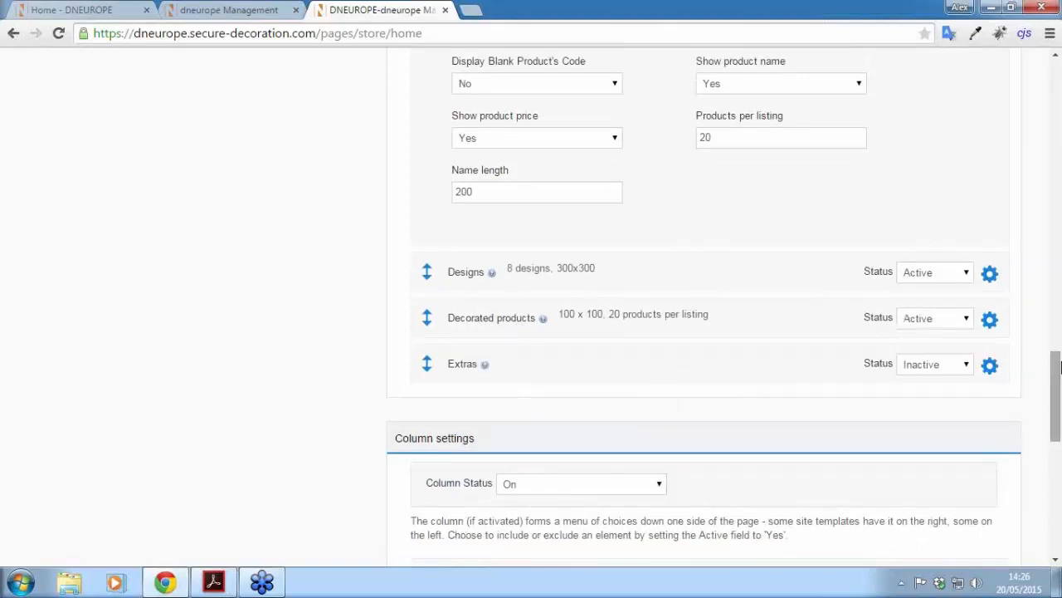
Step: Change the Decorated products thumbnail size from 100x100 to 200x200 and collapse its panel
{"action": "scroll", "coordinate": [1059, 368], "scroll_direction": "down", "scroll_amount": 1}
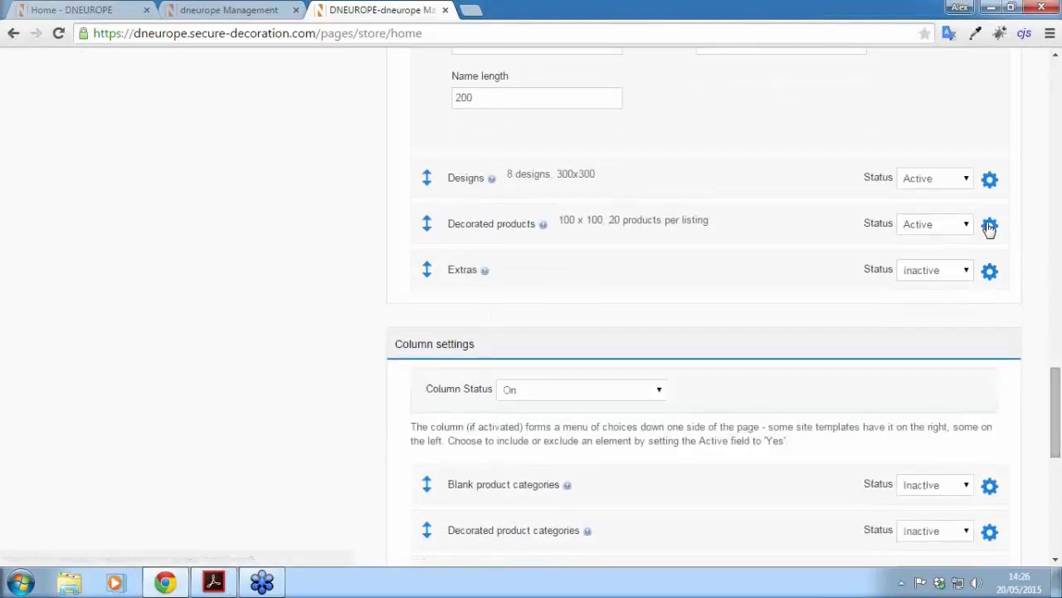
{"action": "left_click", "coordinate": [990, 228]}
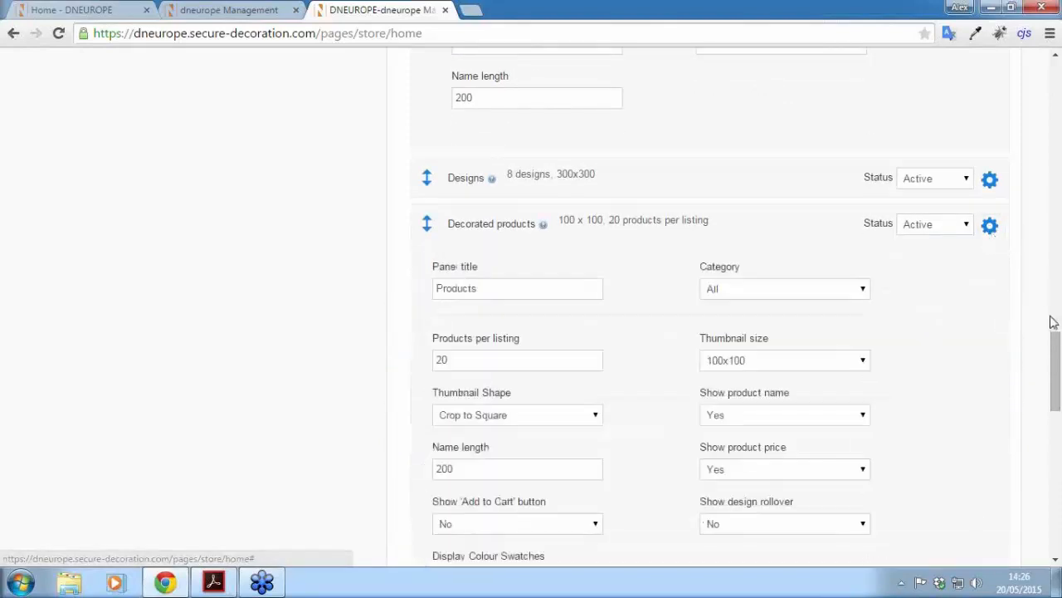
{"action": "scroll", "coordinate": [302, 325], "scroll_direction": "down", "scroll_amount": 1}
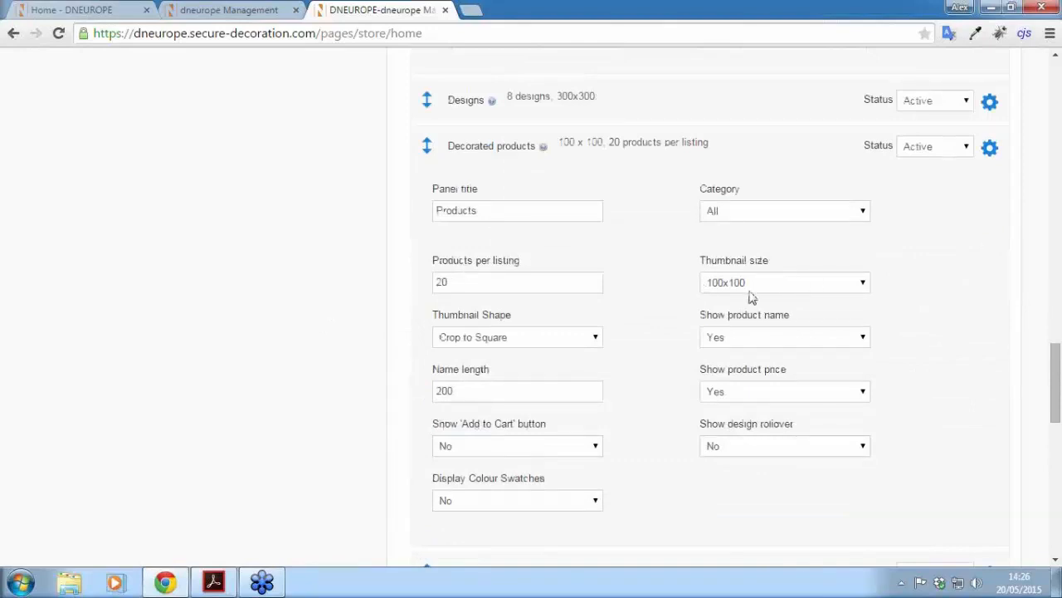
{"action": "scroll", "coordinate": [746, 290], "scroll_direction": "up", "scroll_amount": 1}
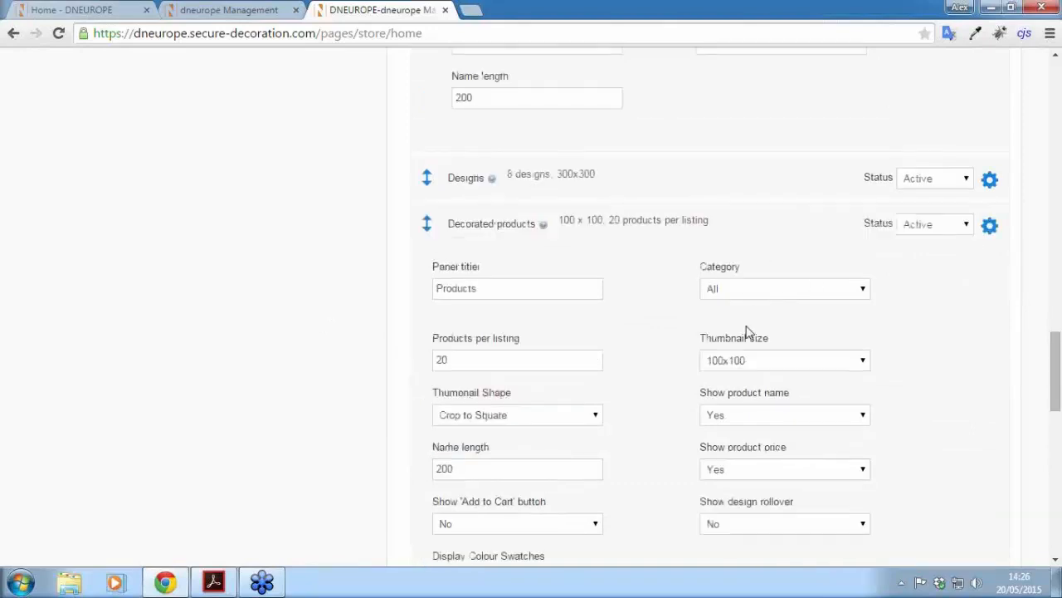
{"action": "left_click", "coordinate": [749, 365]}
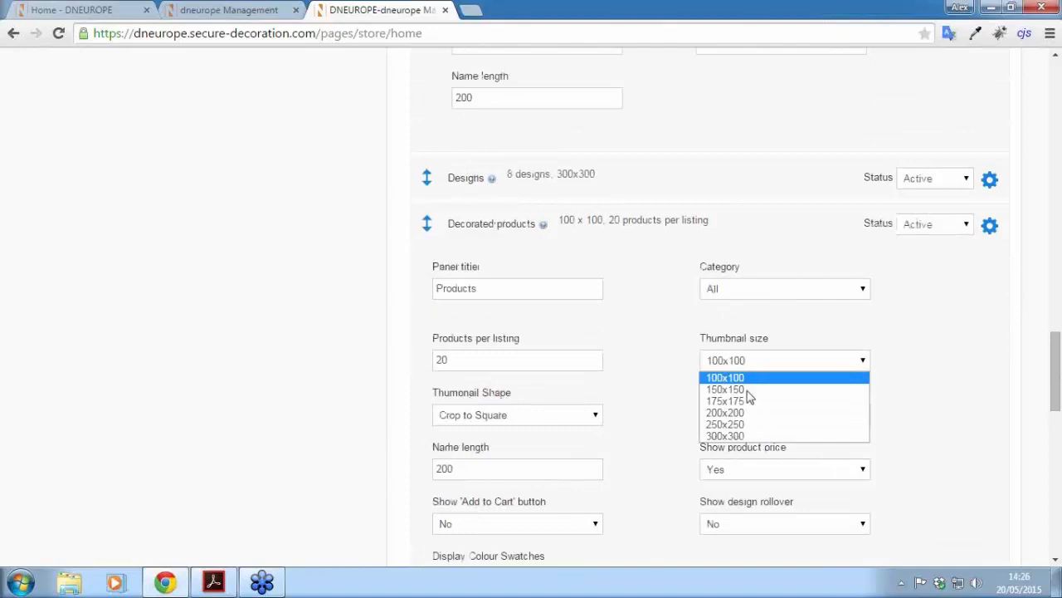
{"action": "left_click", "coordinate": [742, 412]}
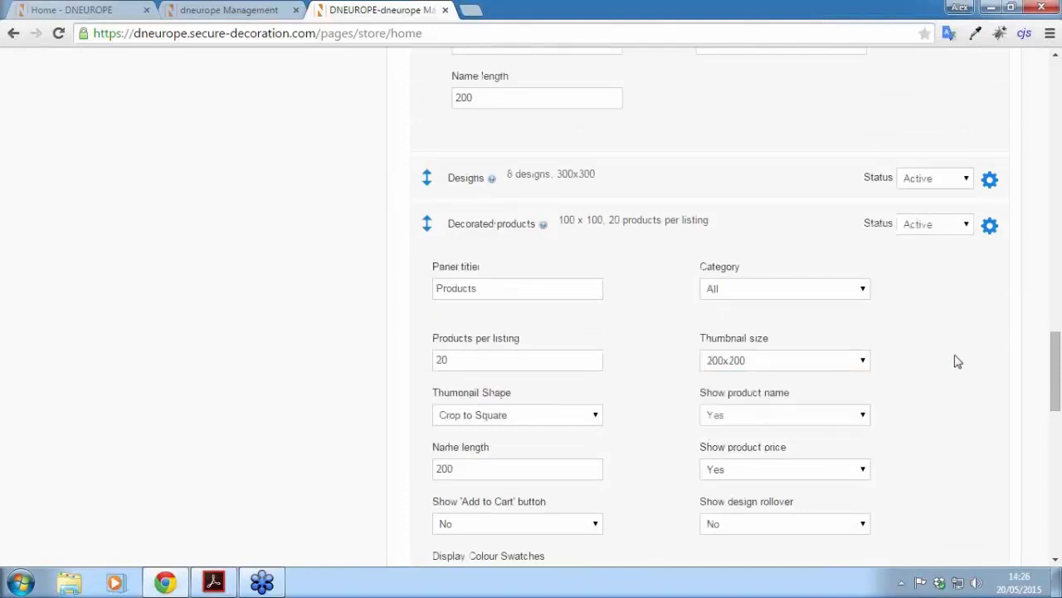
{"action": "left_click", "coordinate": [990, 229]}
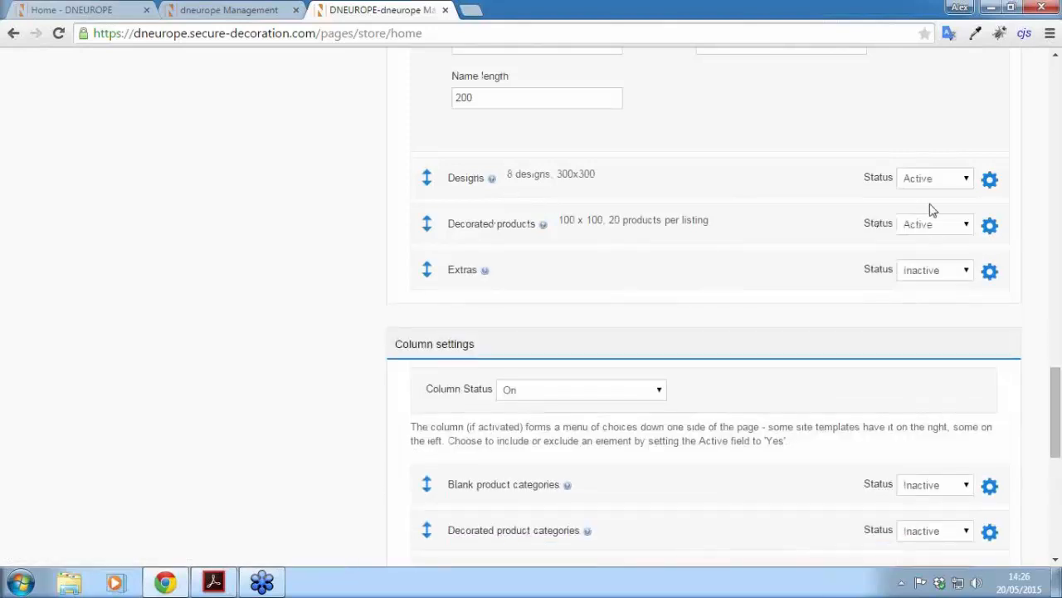
Step: Expand the Designs settings and keep the design category as All
{"action": "left_click", "coordinate": [989, 181]}
{"action": "left_click", "coordinate": [863, 244]}
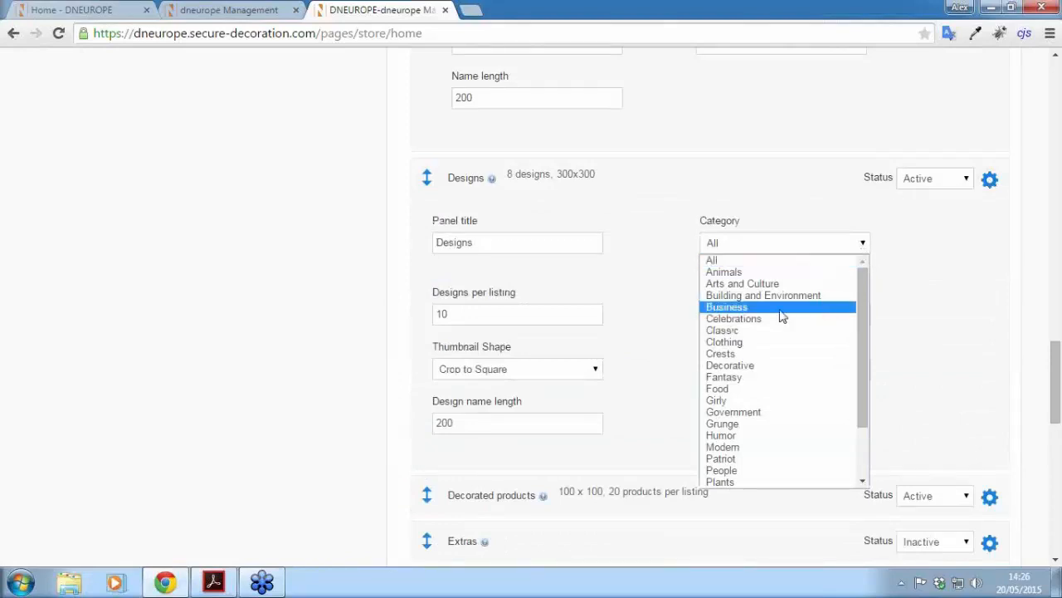
{"action": "scroll", "coordinate": [726, 287], "scroll_direction": "down", "scroll_amount": 2}
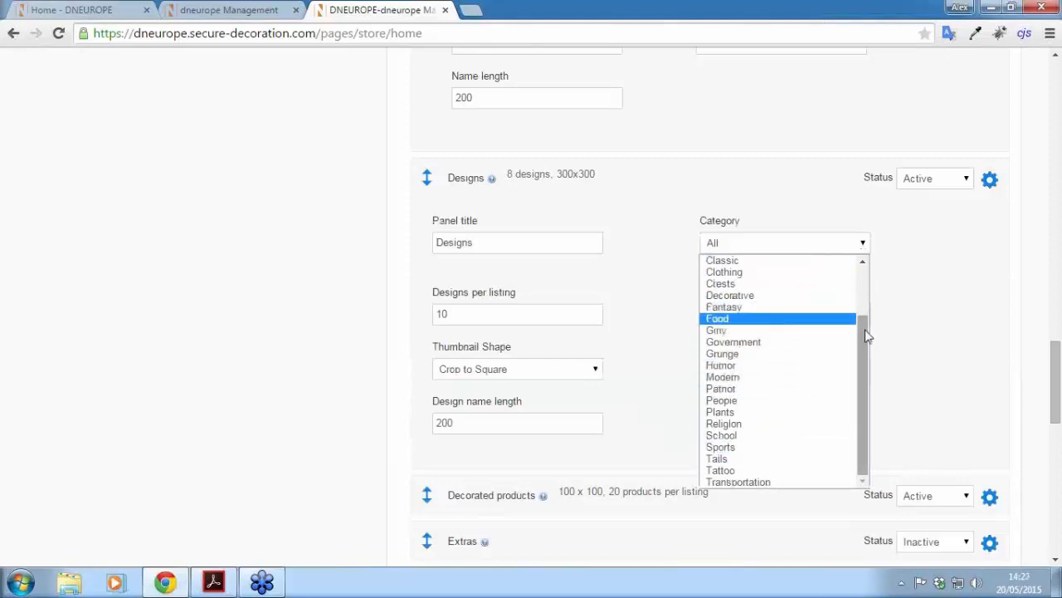
{"action": "left_click_drag", "start_coordinate": [861, 355], "coordinate": [861, 296]}
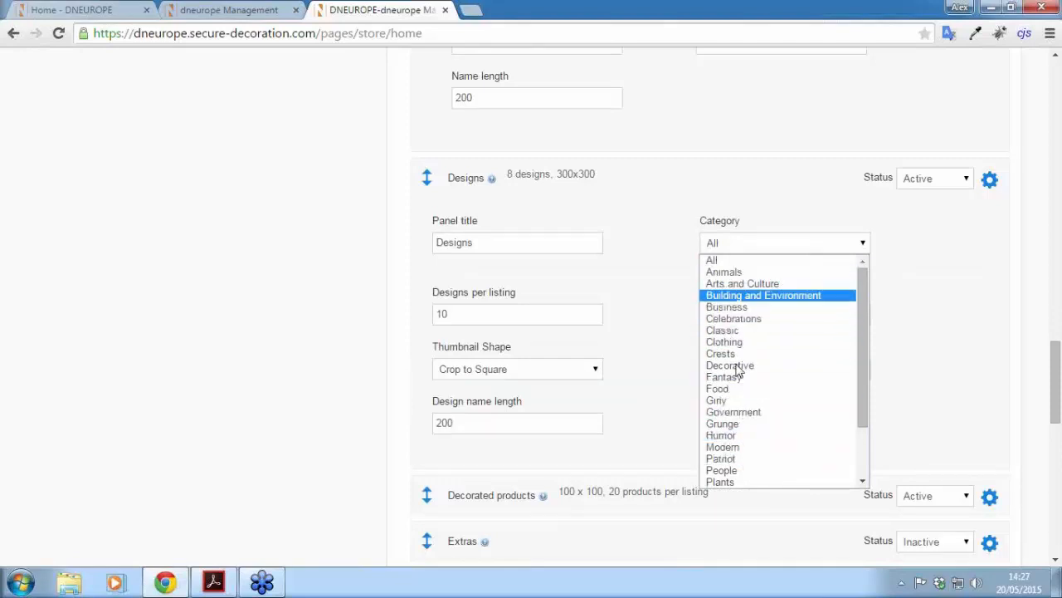
{"action": "left_click", "coordinate": [716, 263]}
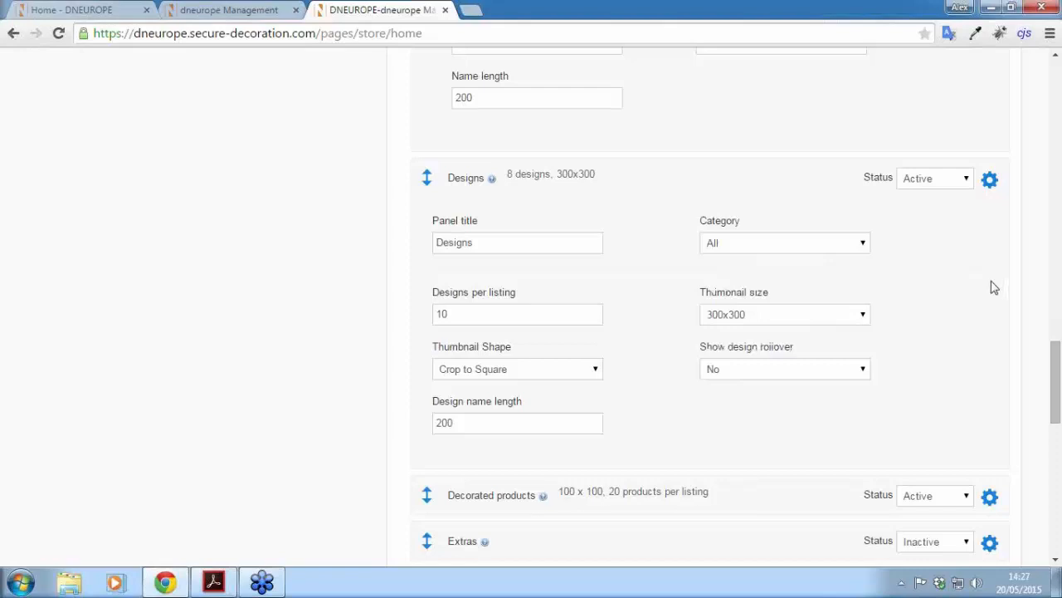
Step: Set design thumbnails to 100x100 and designs per listing to 14
{"action": "scroll", "coordinate": [994, 287], "scroll_direction": "down", "scroll_amount": 1}
{"action": "left_click", "coordinate": [730, 240]}
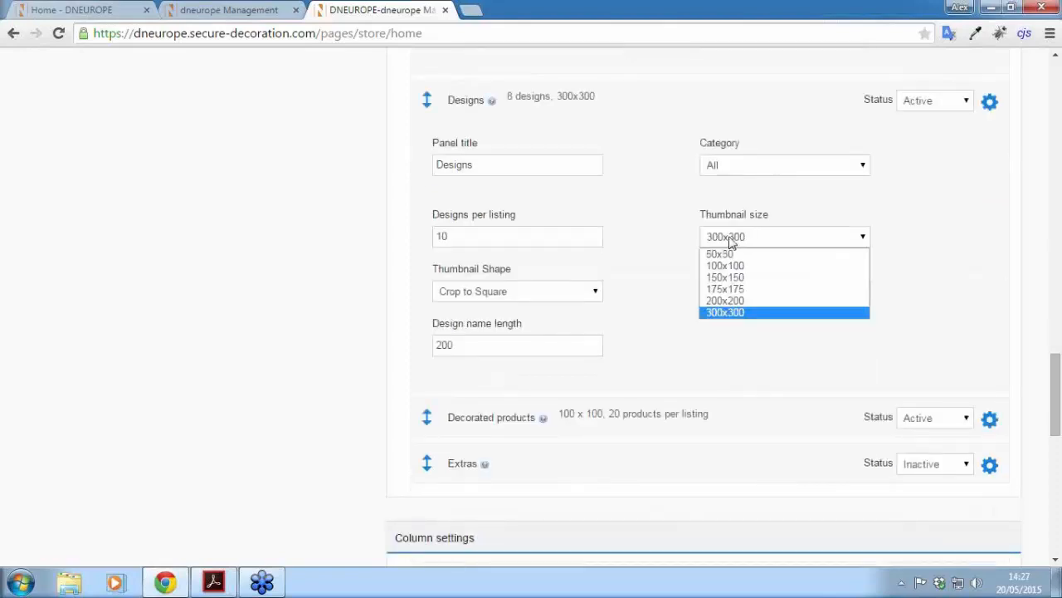
{"action": "left_click", "coordinate": [724, 266]}
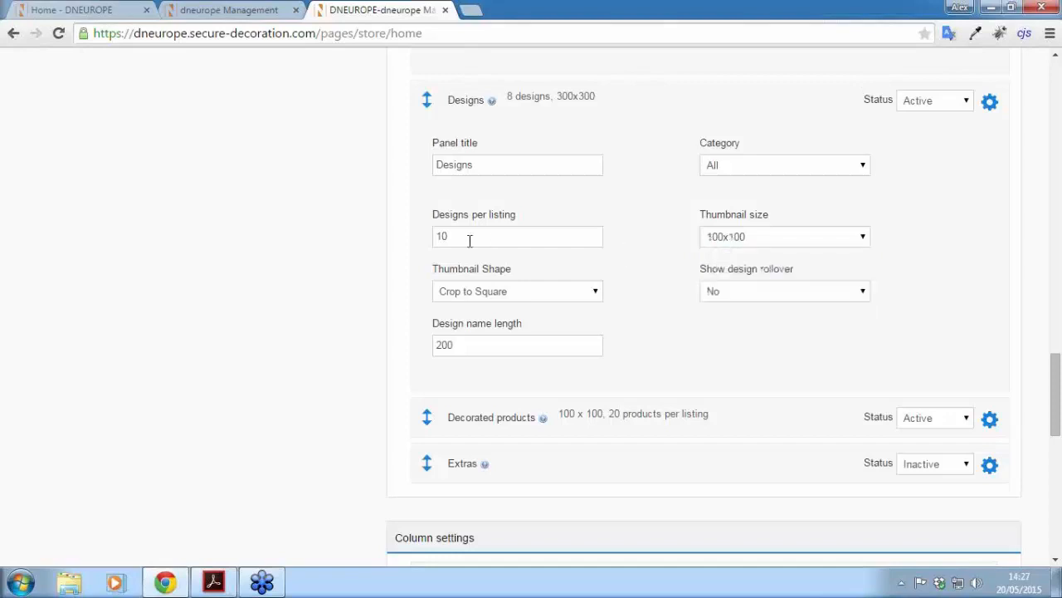
{"action": "left_click_drag", "start_coordinate": [504, 236], "coordinate": [367, 236]}
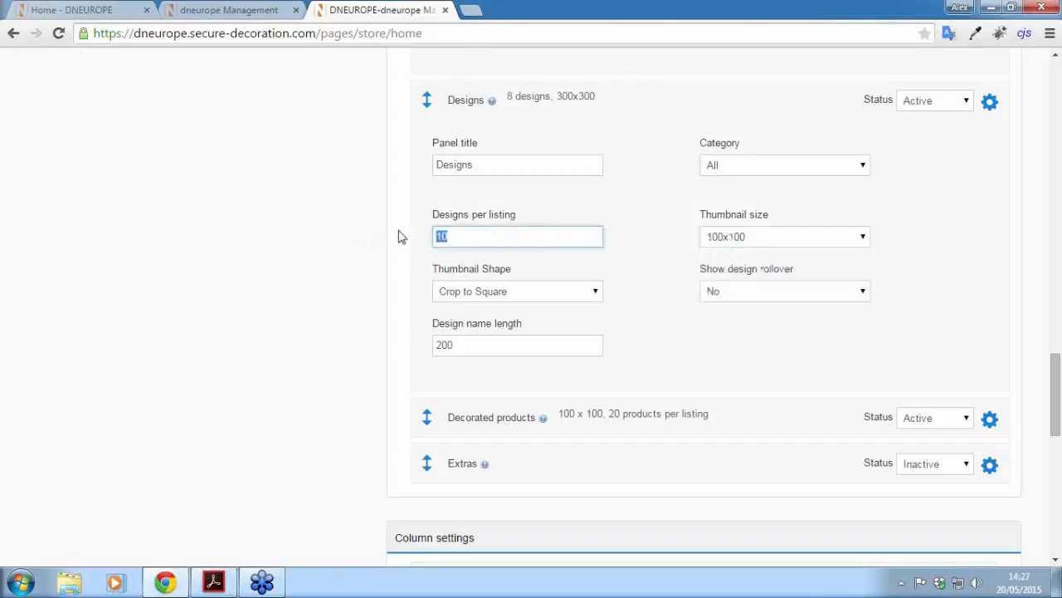
{"action": "type", "text": "14"}
{"action": "left_click", "coordinate": [398, 236]}
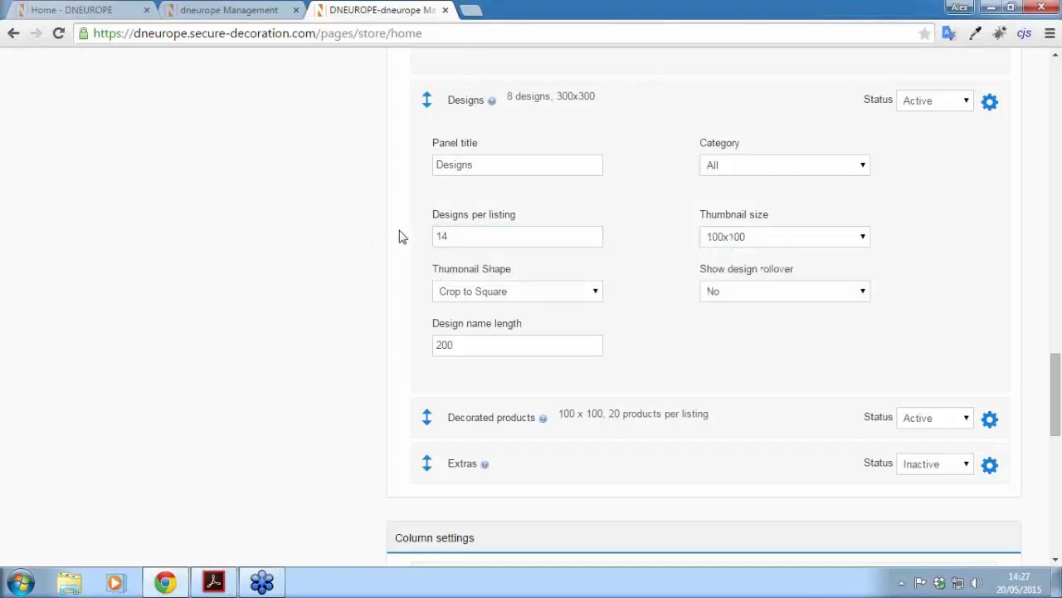
{"action": "left_click", "coordinate": [990, 106]}
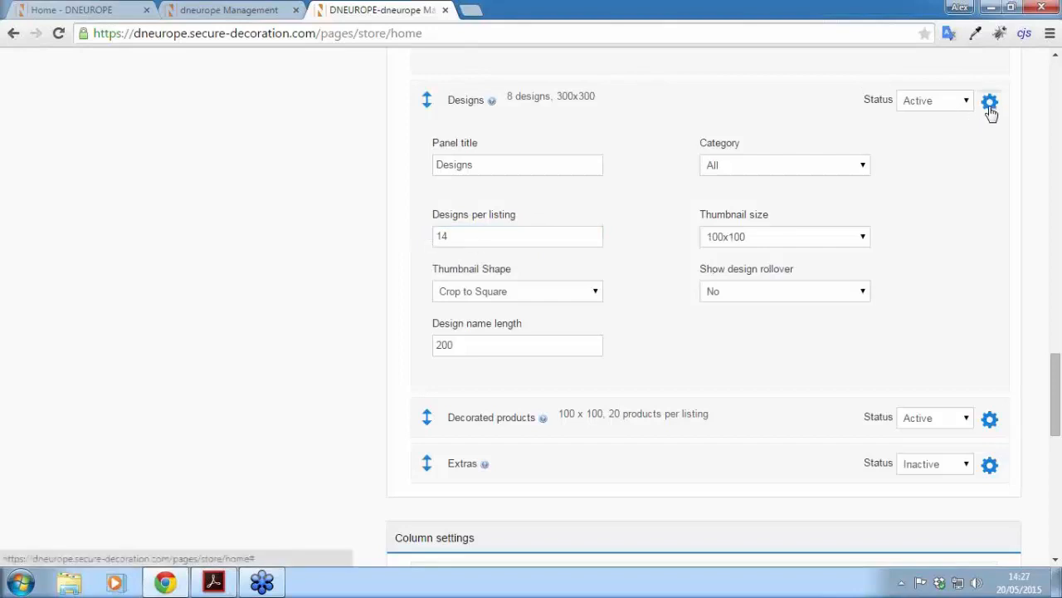
{"action": "left_click_drag", "start_coordinate": [1056, 423], "coordinate": [1059, 515]}
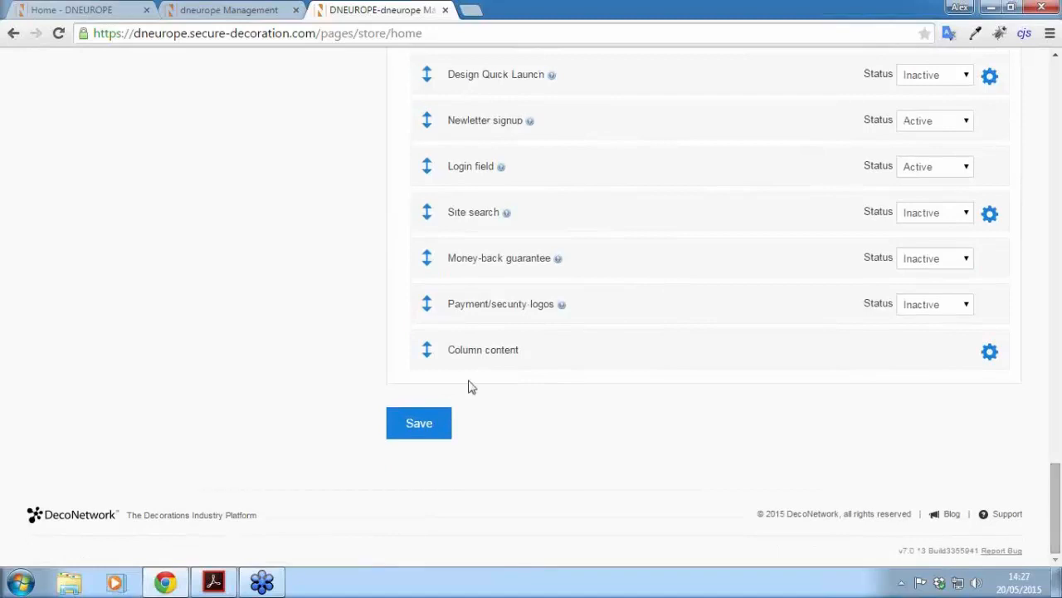
Step: Save the home page settings and reload the storefront to review the 14 designs and £14.99 shirts
{"action": "left_click", "coordinate": [431, 427]}
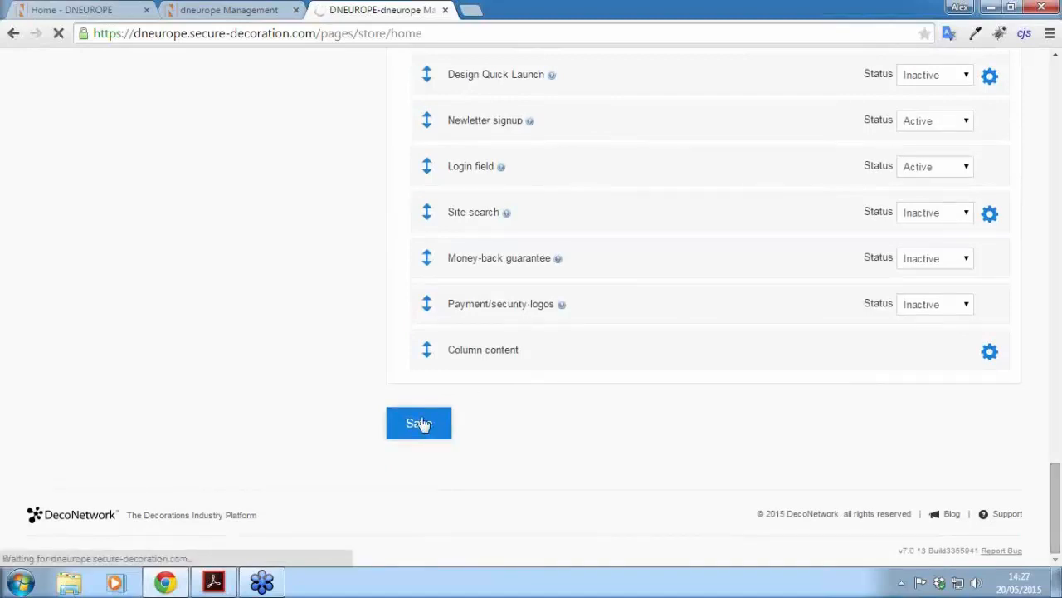
{"action": "left_click", "coordinate": [75, 10]}
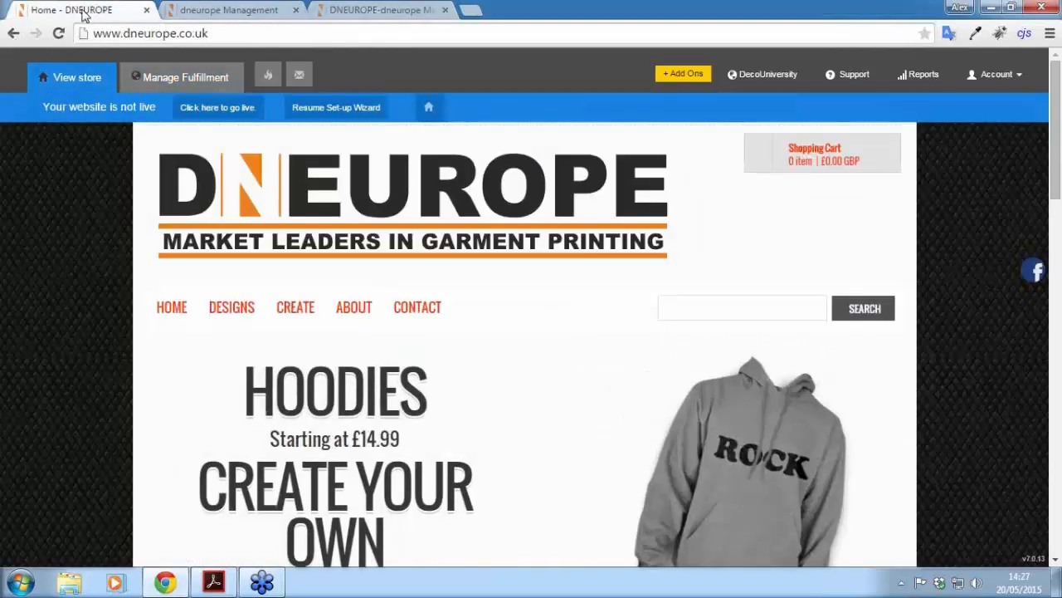
{"action": "left_click", "coordinate": [59, 33]}
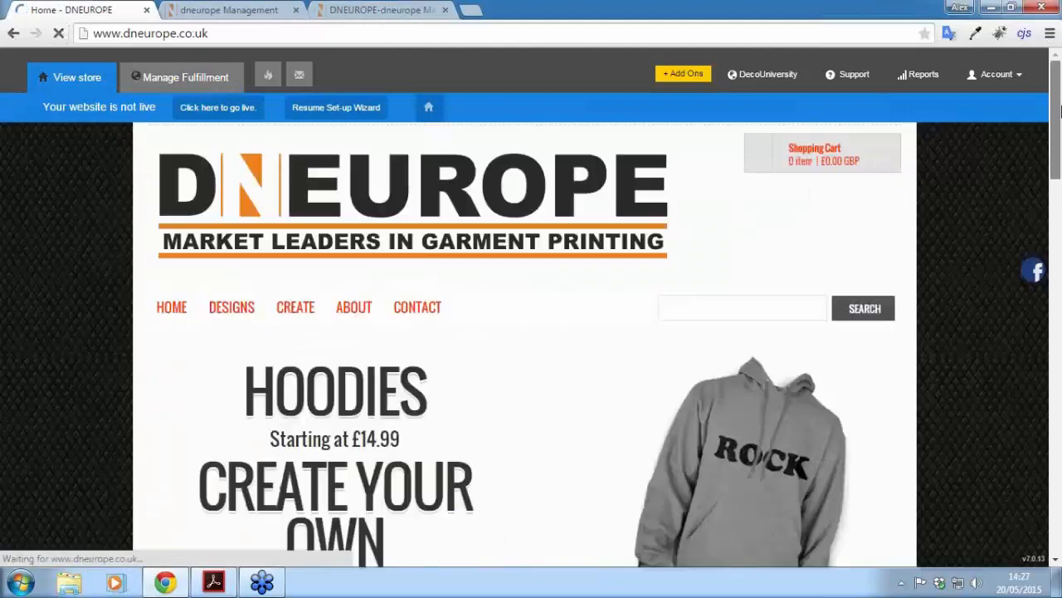
{"action": "left_click_drag", "start_coordinate": [1060, 110], "coordinate": [1059, 247]}
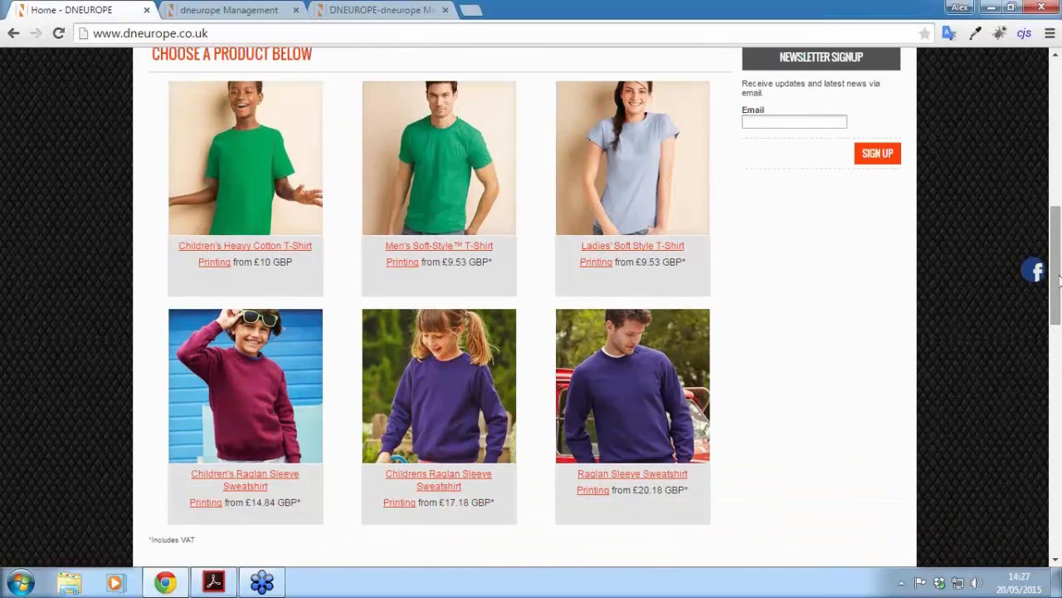
{"action": "left_click_drag", "start_coordinate": [1060, 284], "coordinate": [1060, 413]}
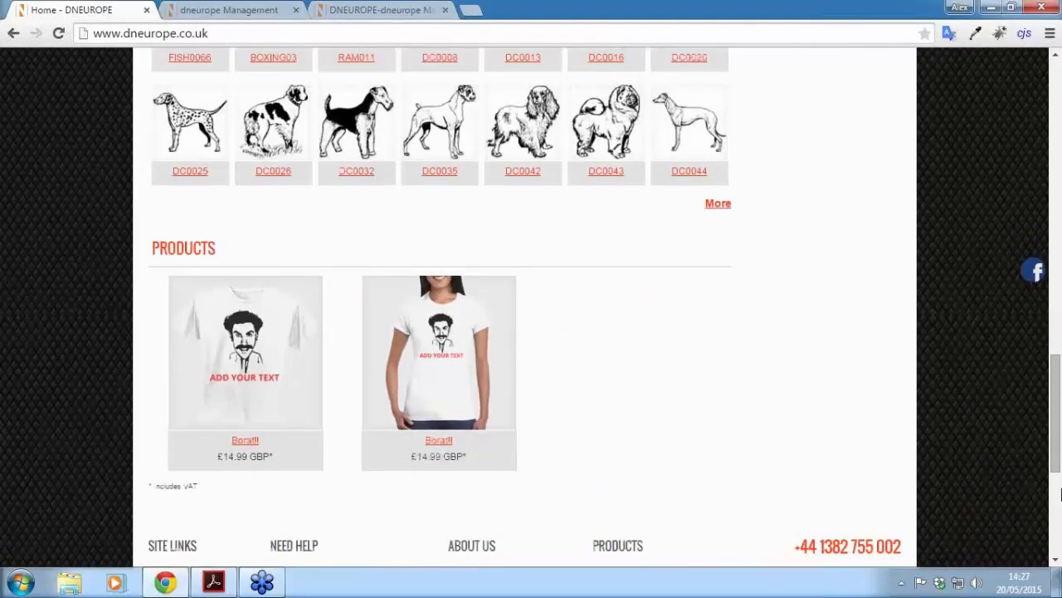
{"action": "left_click_drag", "start_coordinate": [1057, 465], "coordinate": [1056, 307]}
Step: Compare the home page body settings with the live storefront layout
{"action": "left_click", "coordinate": [348, 8]}
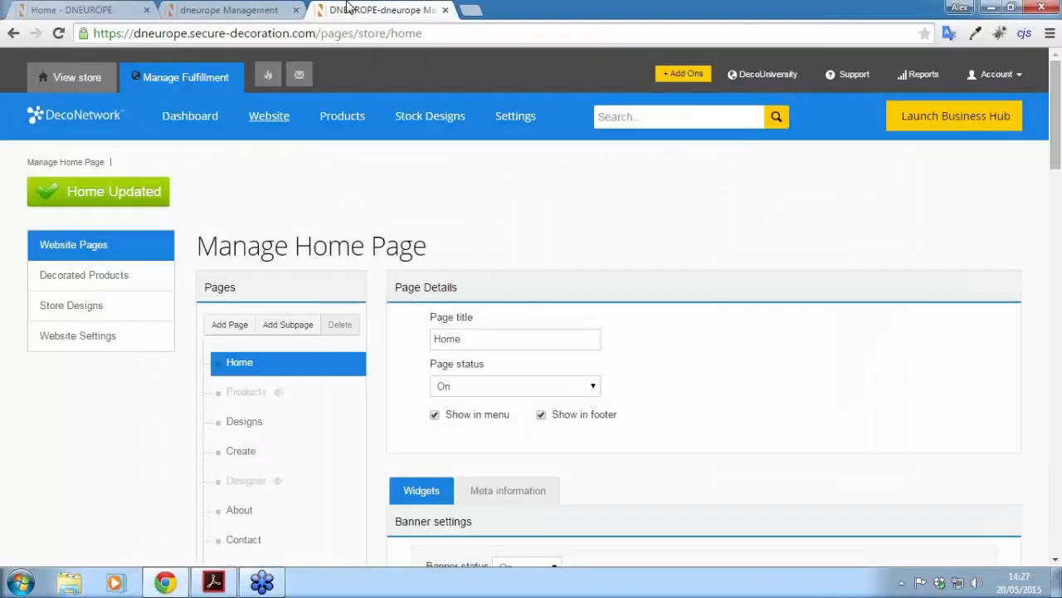
{"action": "left_click_drag", "start_coordinate": [1058, 108], "coordinate": [1057, 328]}
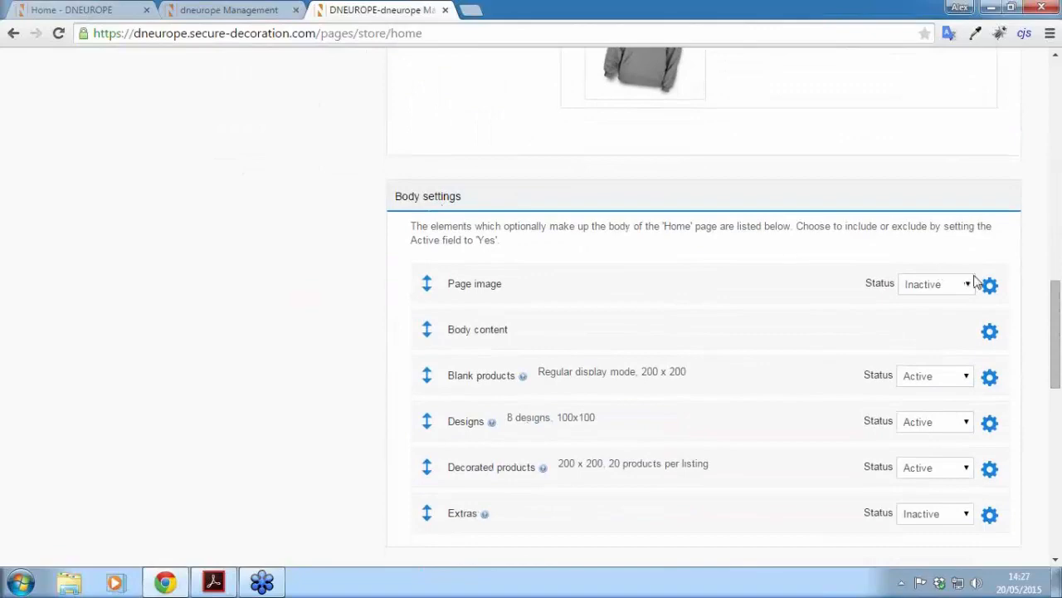
{"action": "scroll", "coordinate": [756, 219], "scroll_direction": "down", "scroll_amount": 1}
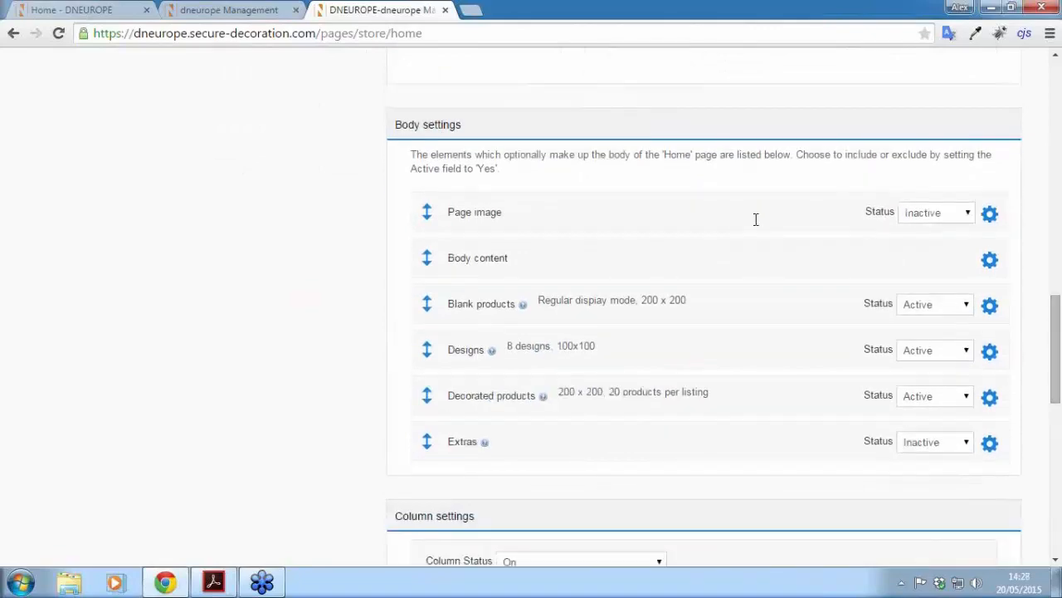
{"action": "left_click", "coordinate": [94, 9]}
{"action": "scroll", "coordinate": [155, 287], "scroll_direction": "down", "scroll_amount": 5}
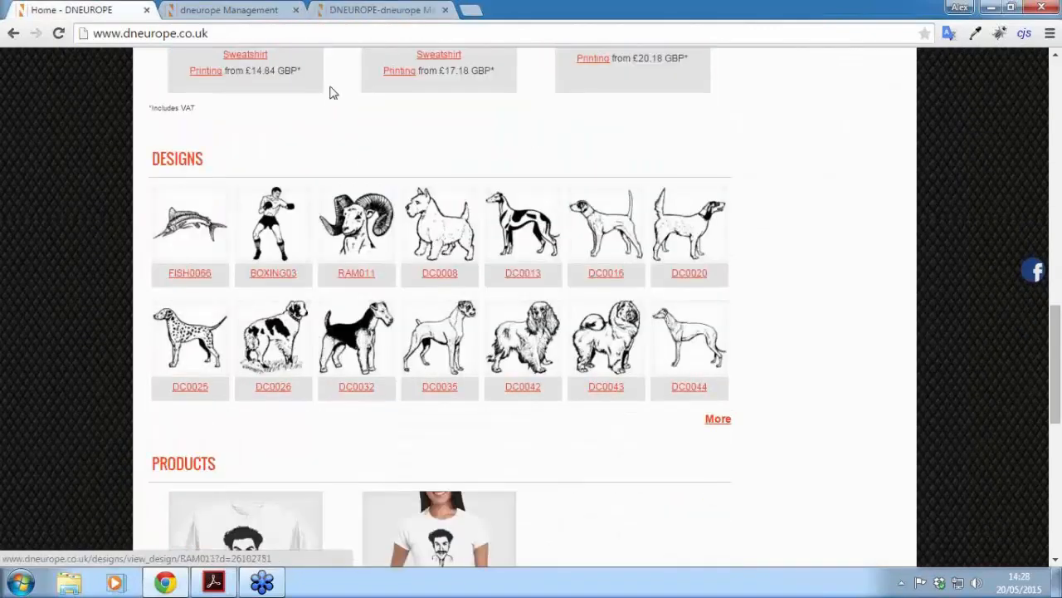
Step: Move Decorated products above Designs in the body order and save it
{"action": "left_click", "coordinate": [365, 10]}
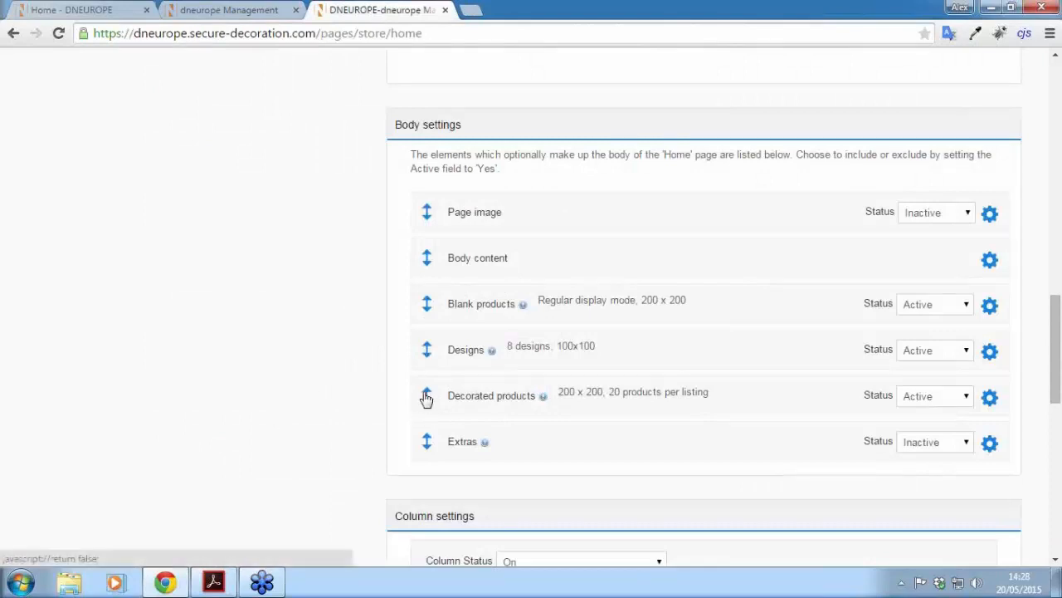
{"action": "left_click_drag", "start_coordinate": [426, 399], "coordinate": [424, 347]}
{"action": "left_click_drag", "start_coordinate": [1057, 348], "coordinate": [1057, 519]}
{"action": "left_click", "coordinate": [431, 421]}
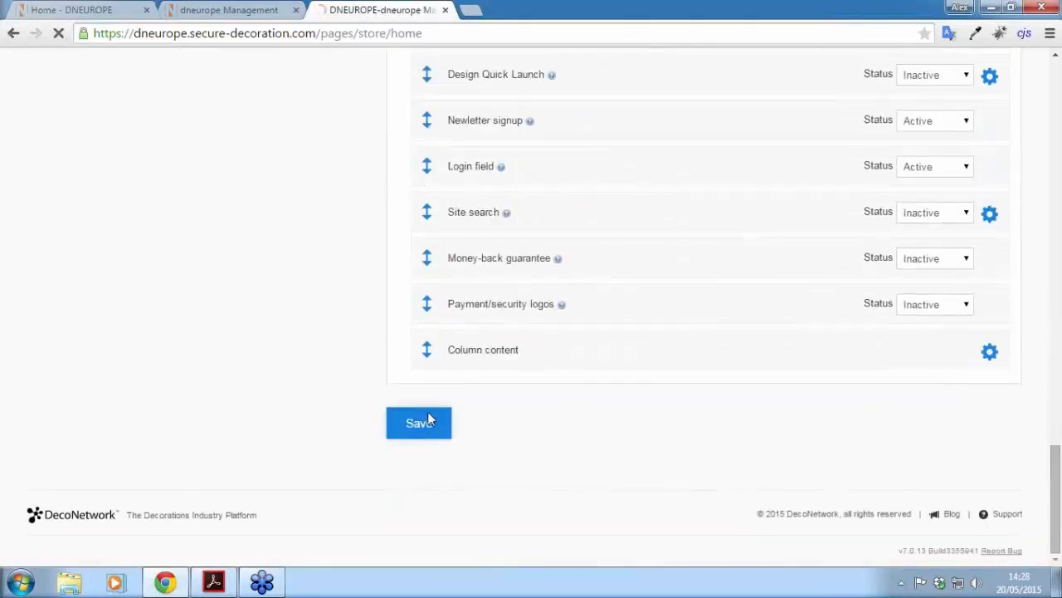
Step: Reload the storefront to confirm Products above Designs, then open the Borat!! T-shirt page
{"action": "left_click", "coordinate": [56, 11]}
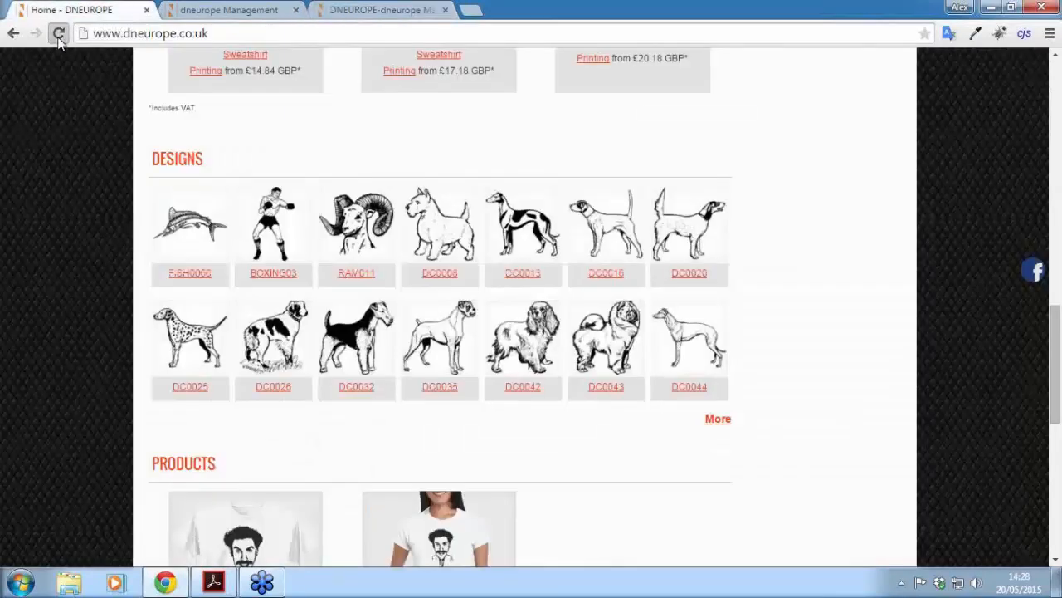
{"action": "left_click", "coordinate": [59, 34]}
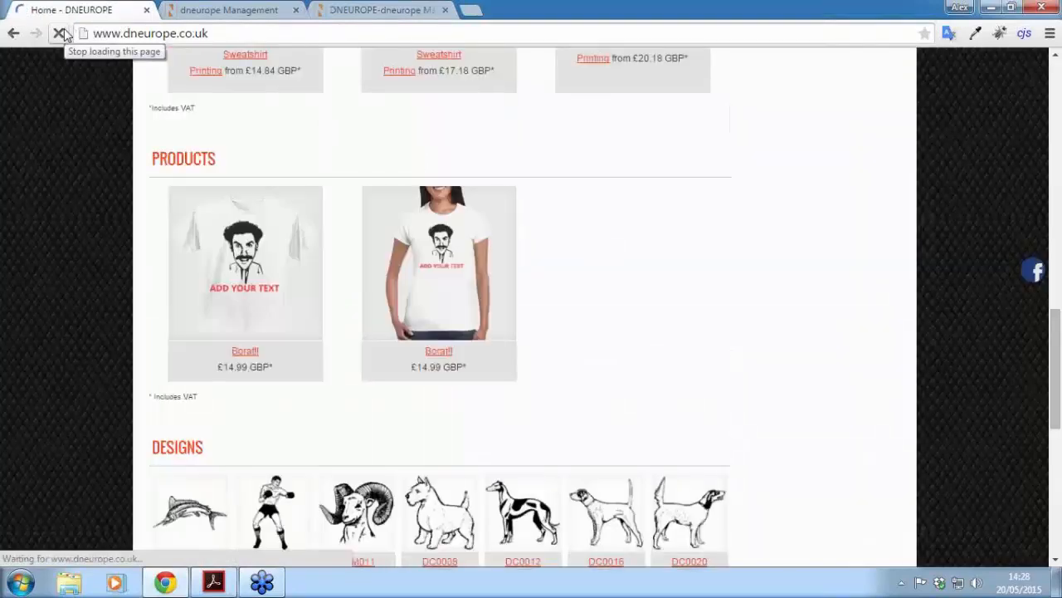
{"action": "left_click_drag", "start_coordinate": [1061, 383], "coordinate": [1035, 376]}
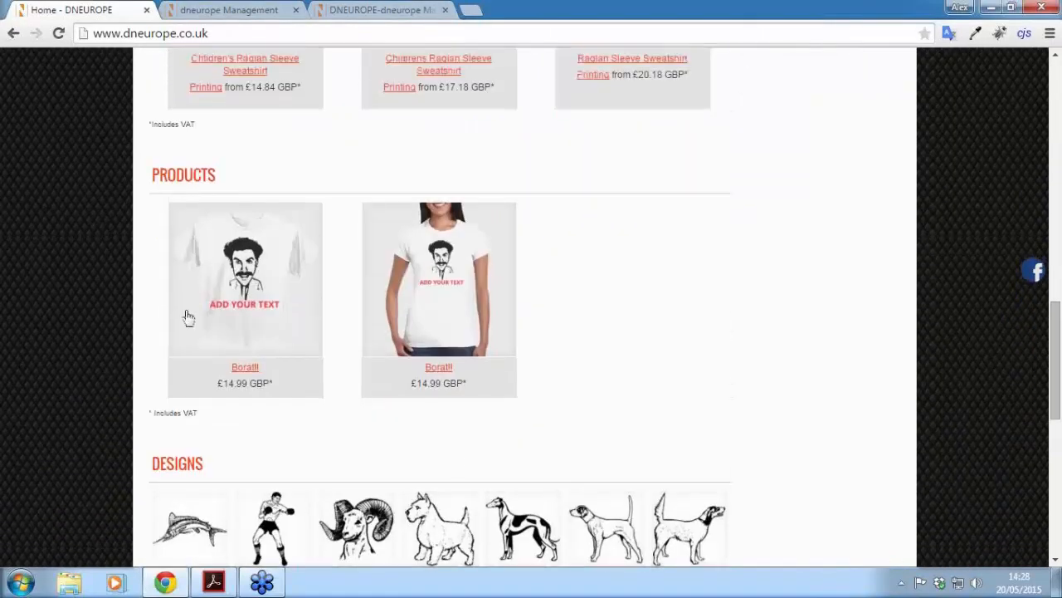
{"action": "left_click", "coordinate": [261, 314]}
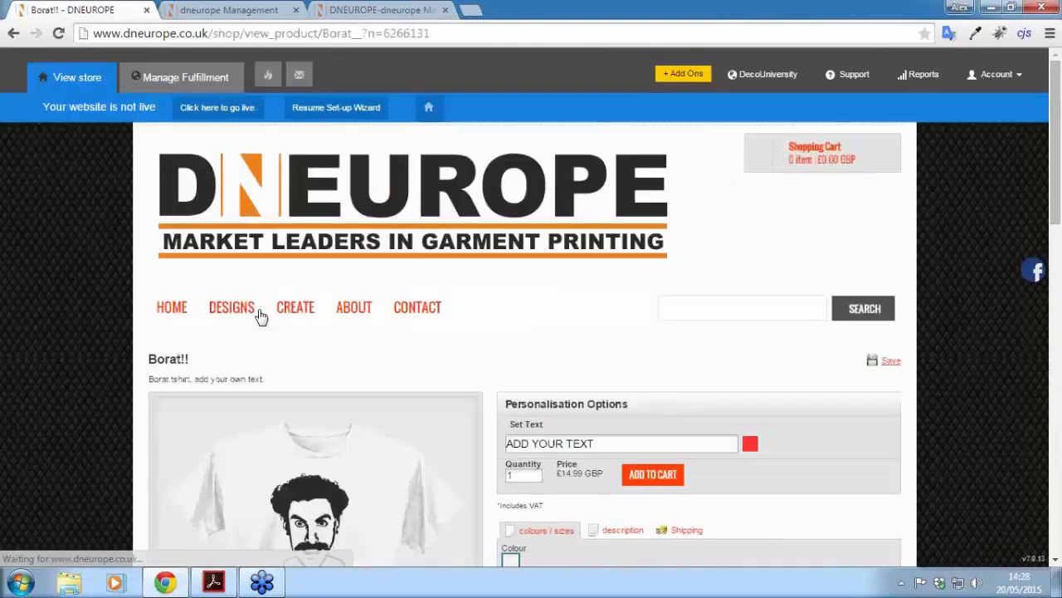
Step: Replace the ADD YOUR TEXT placeholder on the shirt with 'VERY NICE!!!!!!'
{"action": "left_click_drag", "start_coordinate": [1059, 157], "coordinate": [1059, 237]}
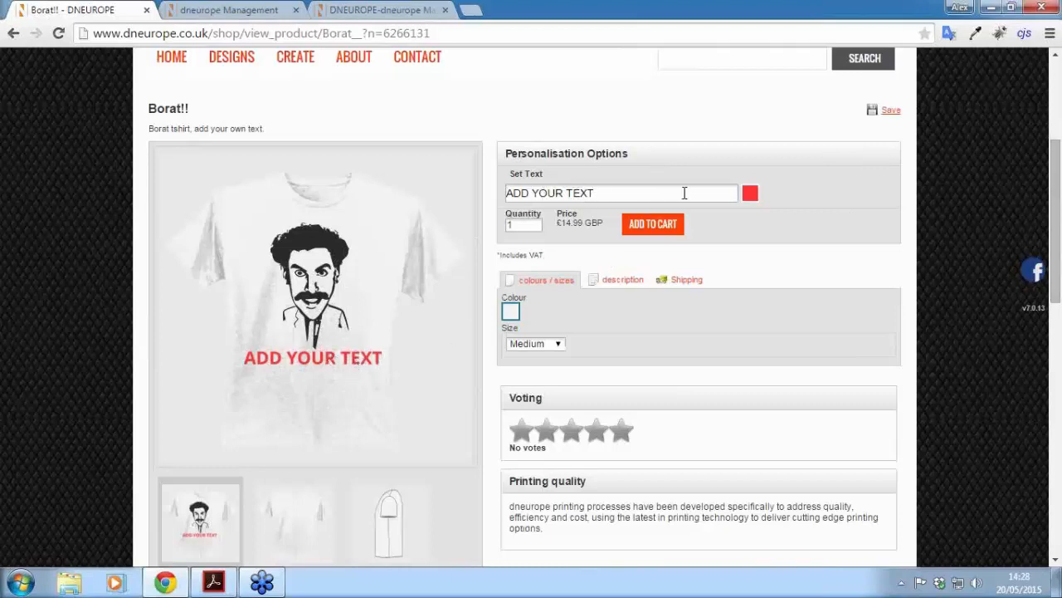
{"action": "left_click_drag", "start_coordinate": [684, 192], "coordinate": [464, 193]}
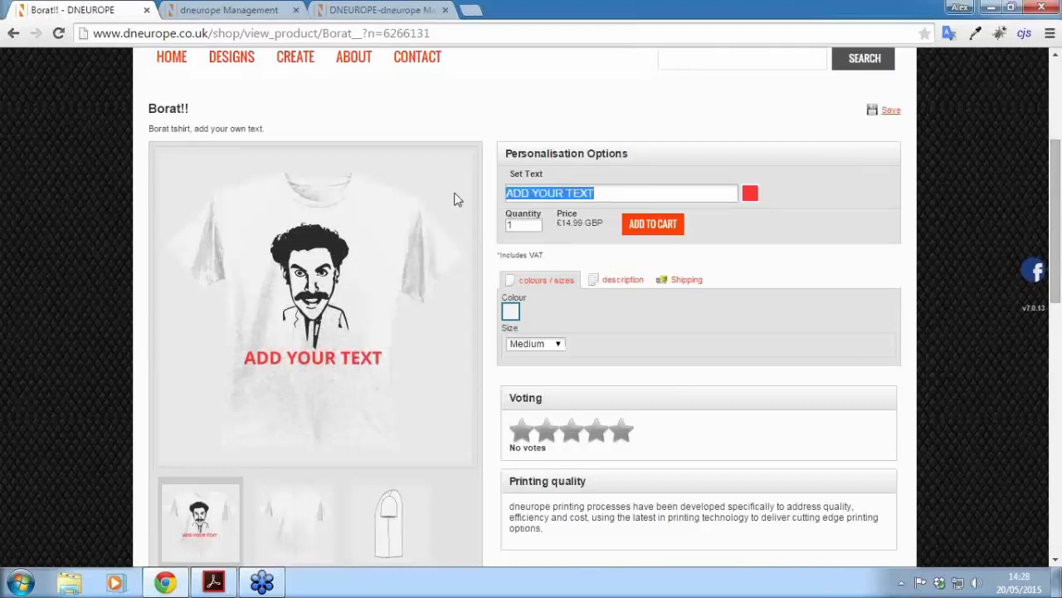
{"action": "type", "text": "VERY NICE!!!!!!"}
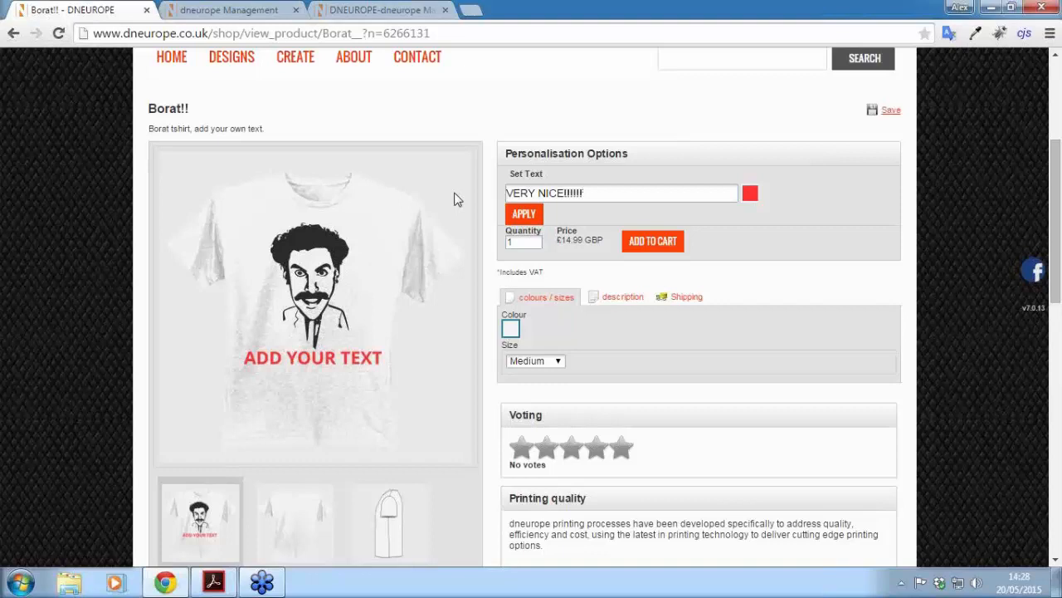
{"action": "left_click", "coordinate": [521, 213]}
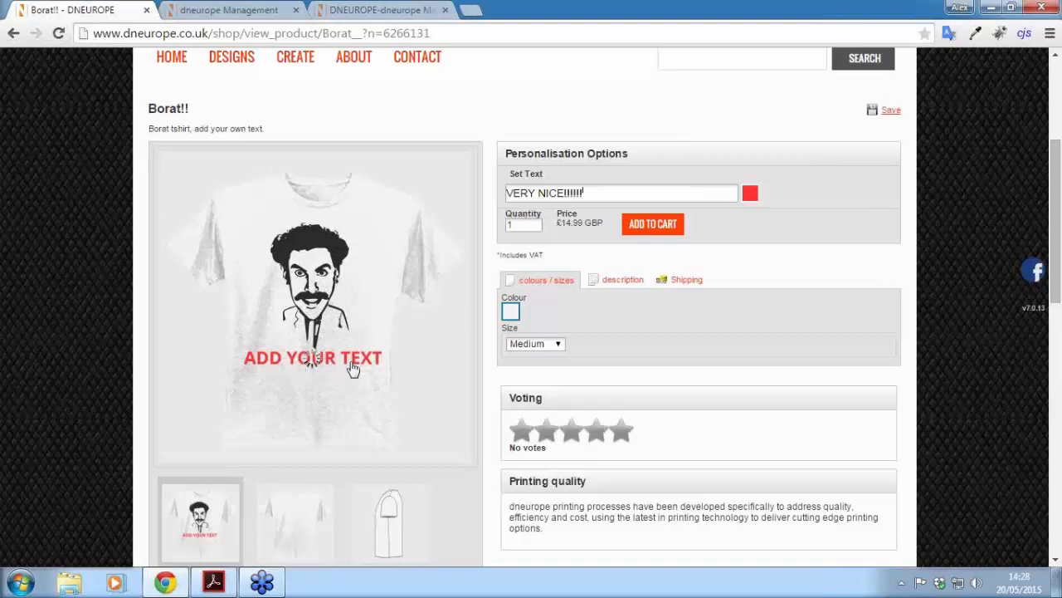
Step: Change the shirt text colour to orange-yellow and scroll back to the page top
{"action": "left_click", "coordinate": [752, 195]}
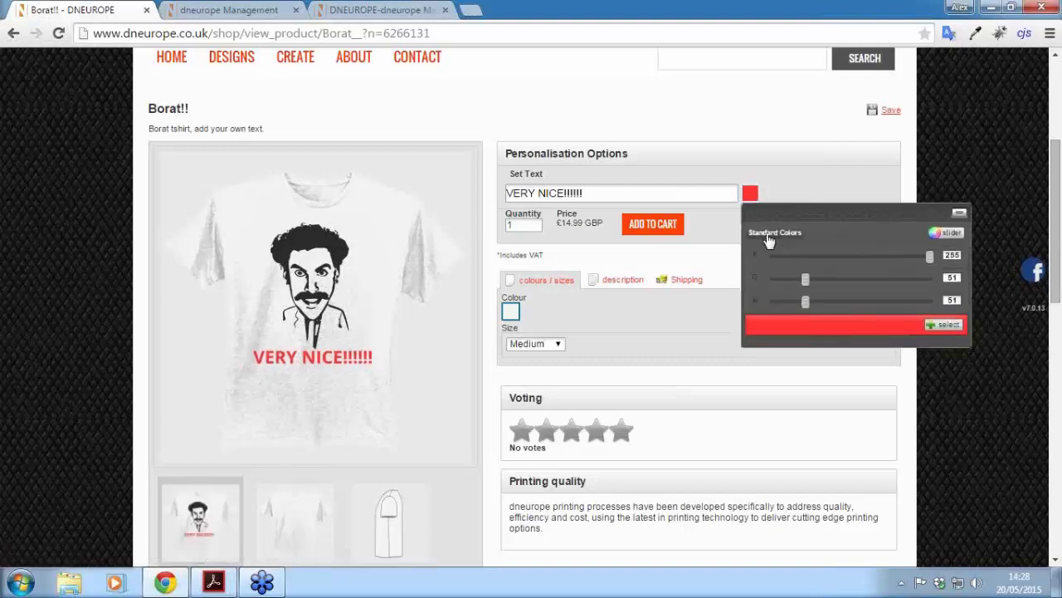
{"action": "left_click_drag", "start_coordinate": [805, 279], "coordinate": [914, 295]}
{"action": "left_click_drag", "start_coordinate": [805, 302], "coordinate": [905, 302]}
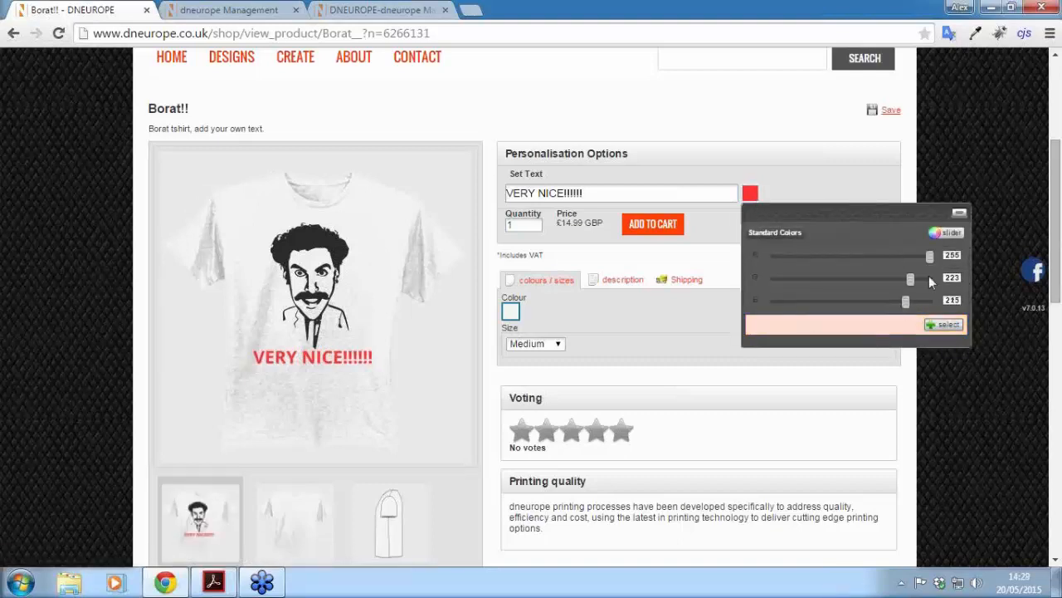
{"action": "left_click_drag", "start_coordinate": [919, 265], "coordinate": [780, 264]}
{"action": "left_click_drag", "start_coordinate": [907, 304], "coordinate": [773, 304]}
{"action": "left_click_drag", "start_coordinate": [775, 256], "coordinate": [888, 282]}
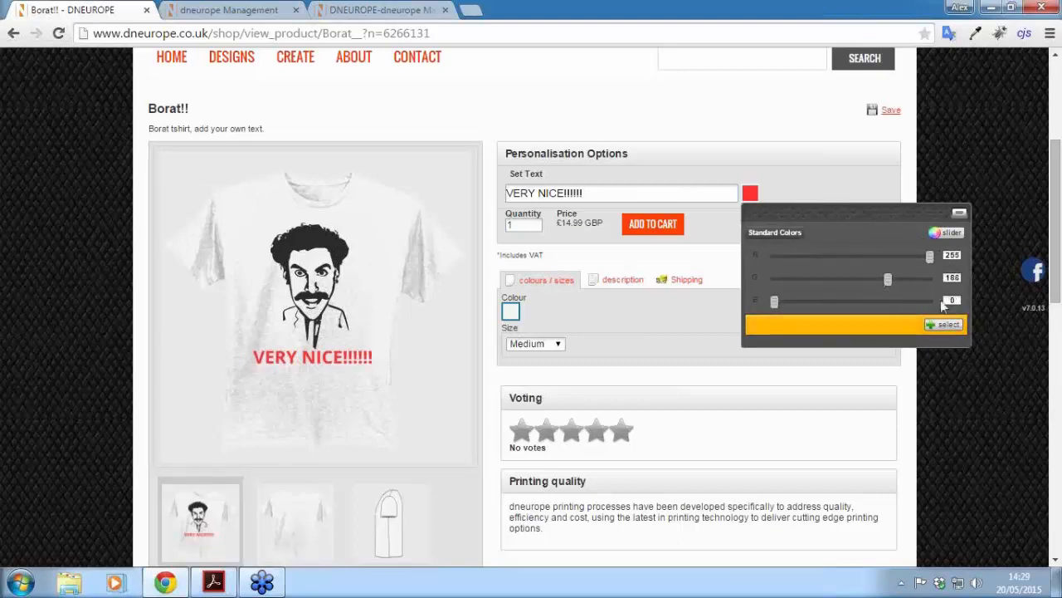
{"action": "left_click", "coordinate": [951, 327]}
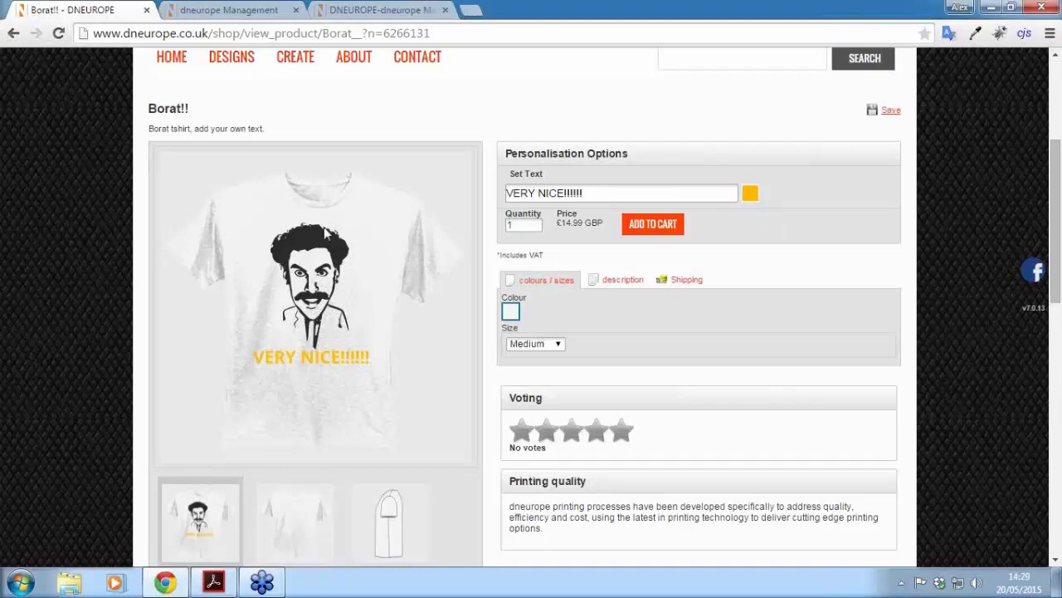
{"action": "scroll", "coordinate": [1058, 254], "scroll_direction": "down", "scroll_amount": 2}
{"action": "scroll", "coordinate": [741, 243], "scroll_direction": "up", "scroll_amount": 3}
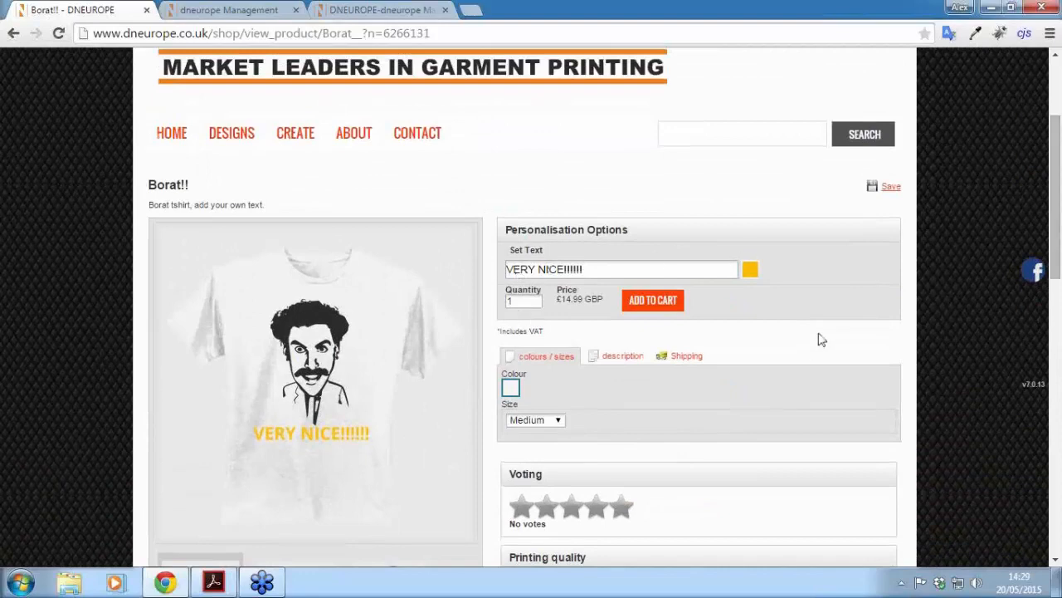
{"action": "scroll", "coordinate": [1056, 214], "scroll_direction": "up", "scroll_amount": 2}
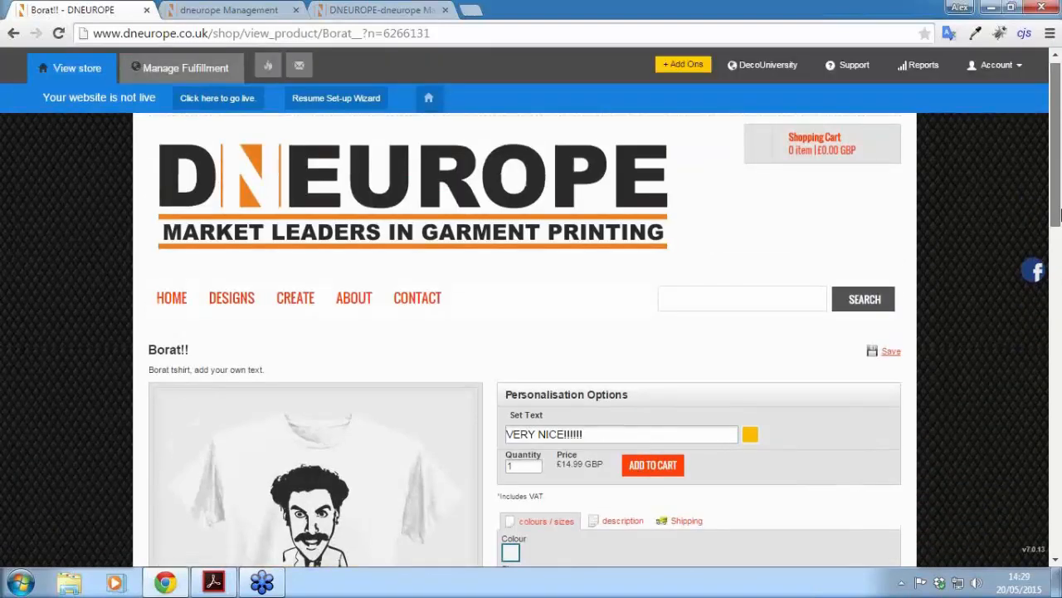
{"action": "scroll", "coordinate": [1058, 214], "scroll_direction": "up", "scroll_amount": 1}
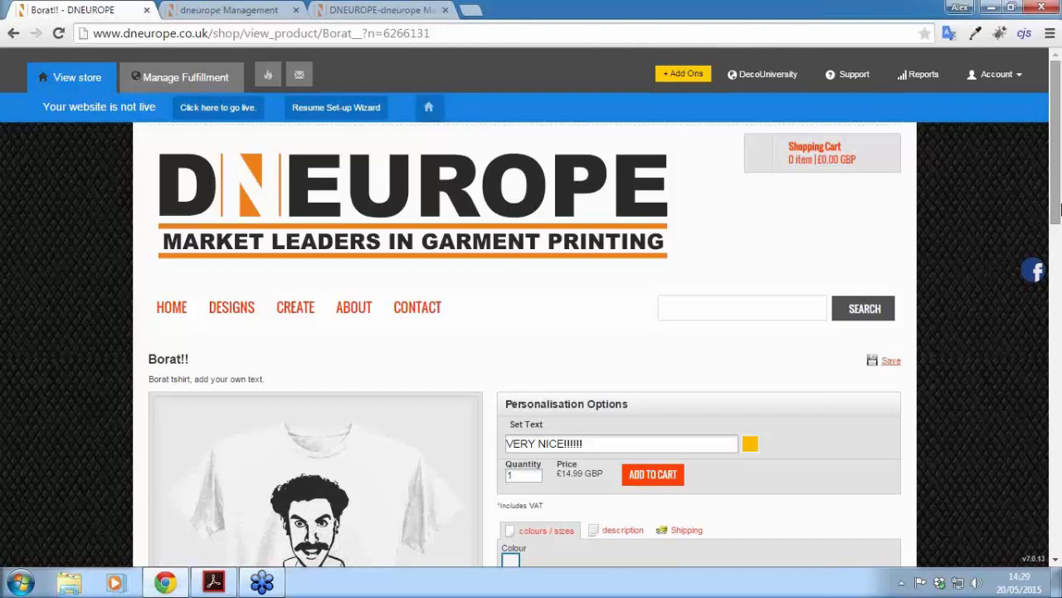
Step: Search for the customer by name and open their record in a maximised Business Hub
{"action": "left_click", "coordinate": [352, 8]}
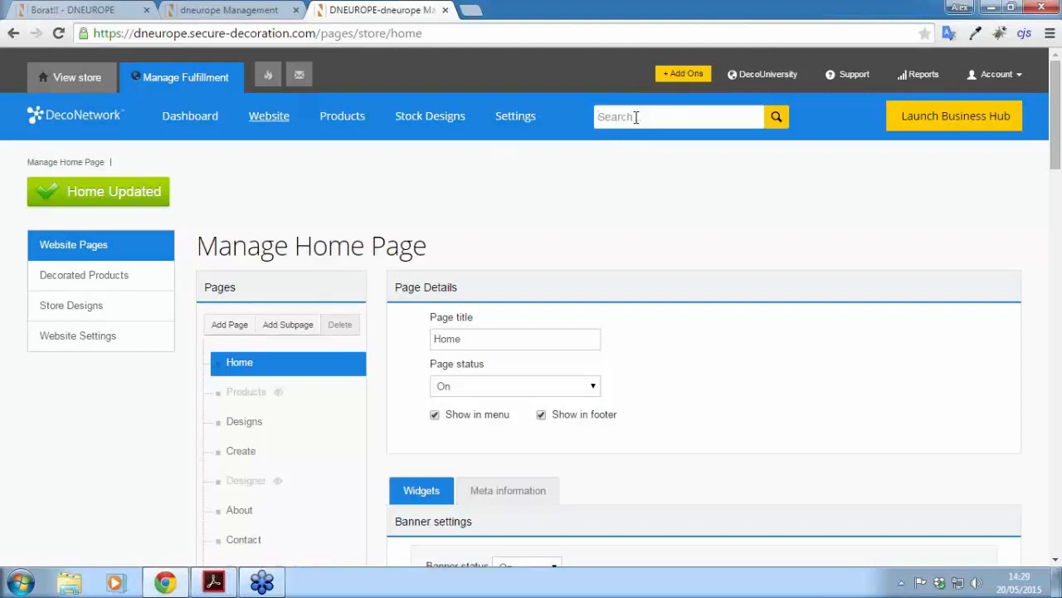
{"action": "type", "text": "andrew"}
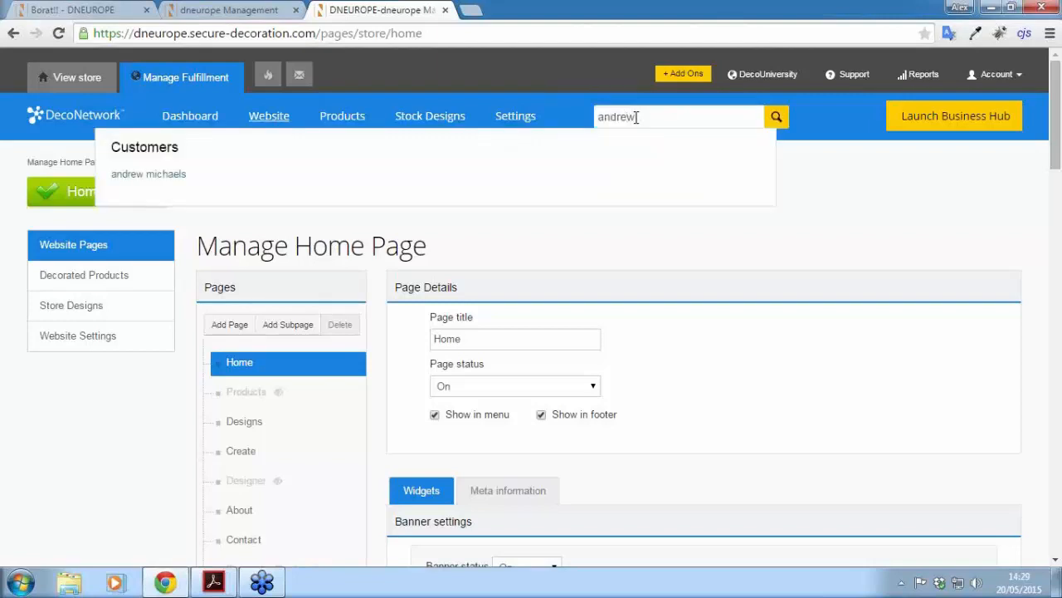
{"action": "left_click", "coordinate": [117, 183]}
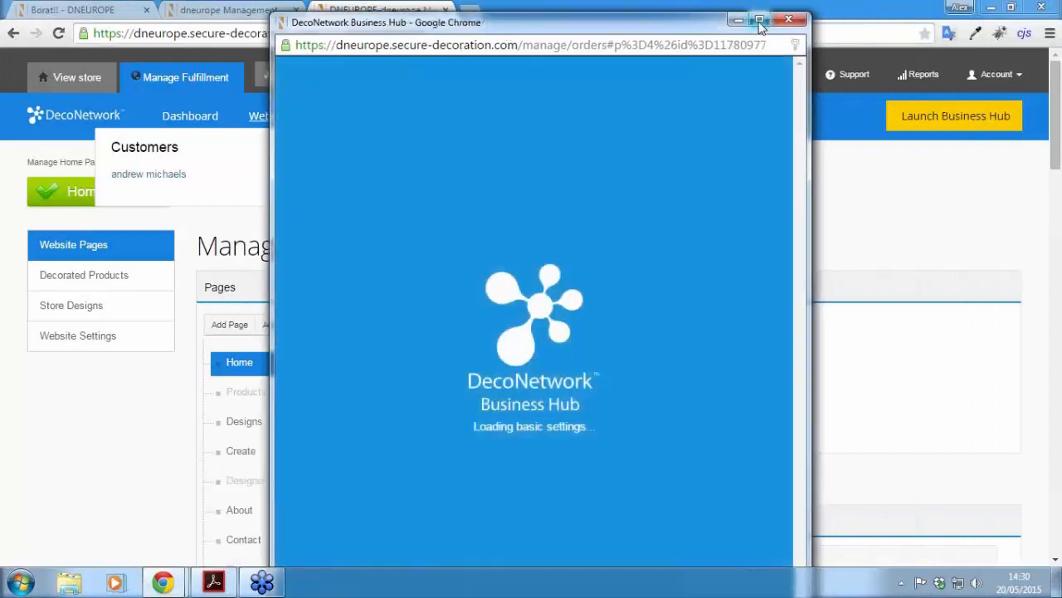
{"action": "left_click", "coordinate": [760, 20]}
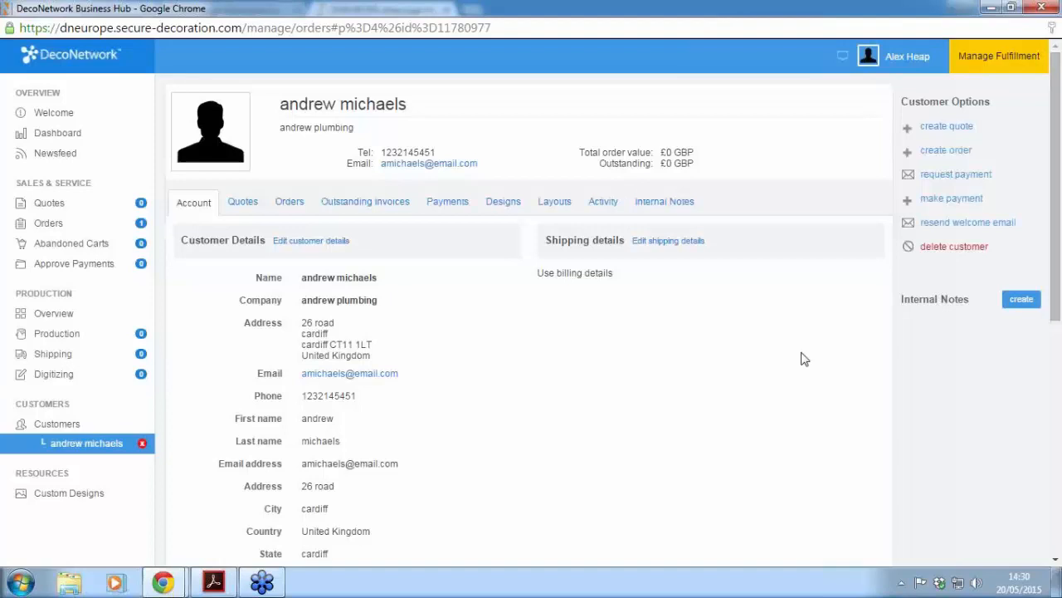
Step: Open the customer's saved order, copy its order number, and close Business Hub
{"action": "left_click", "coordinate": [47, 224]}
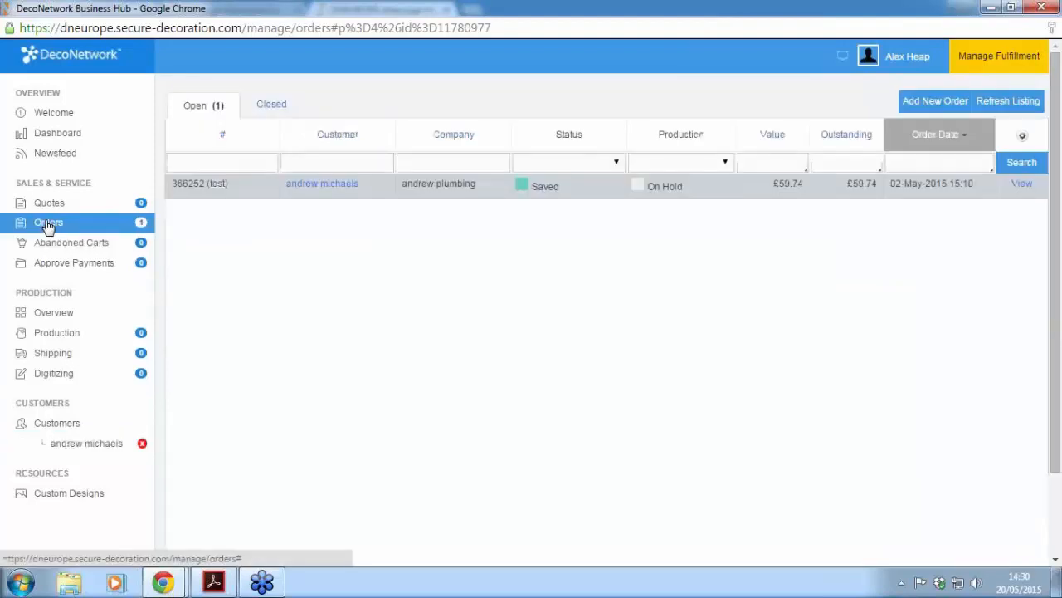
{"action": "left_click", "coordinate": [1023, 185]}
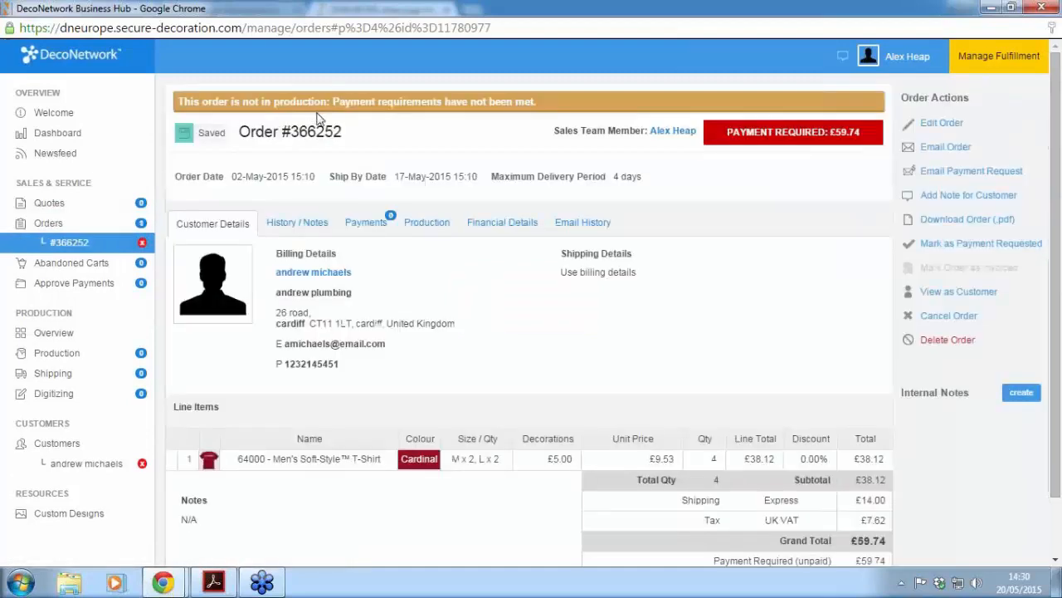
{"action": "left_click_drag", "start_coordinate": [347, 135], "coordinate": [289, 131]}
{"action": "right_click", "coordinate": [328, 134]}
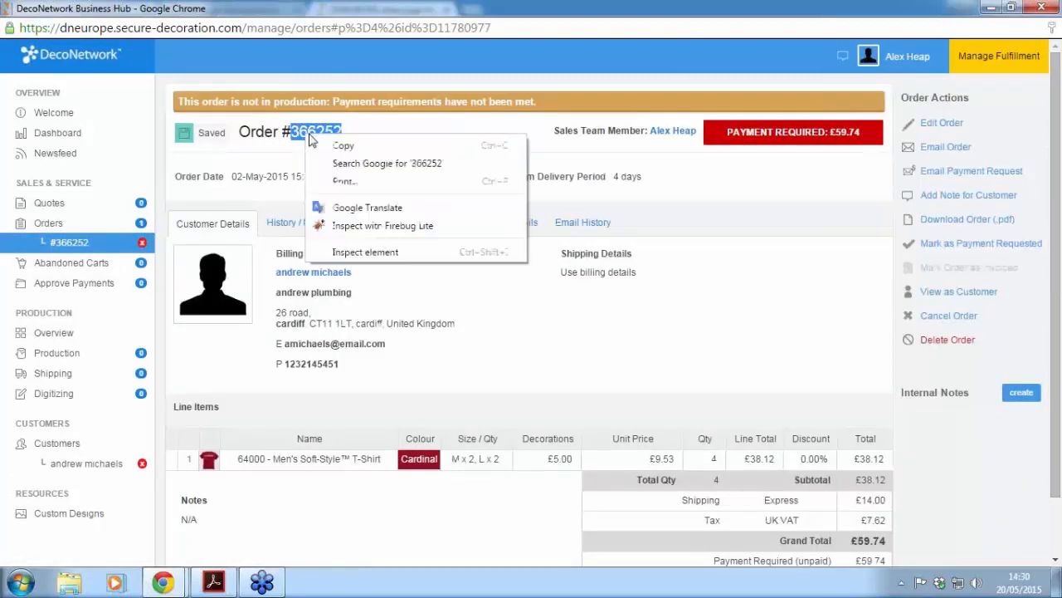
{"action": "left_click", "coordinate": [357, 146]}
{"action": "left_click", "coordinate": [1047, 10]}
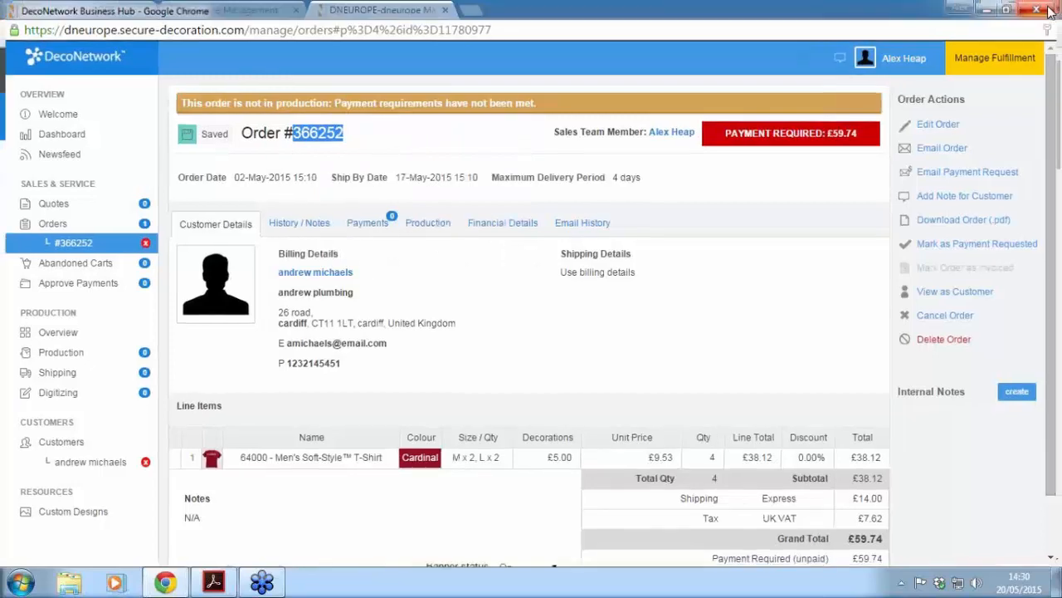
{"action": "key", "text": "BackSpace"}
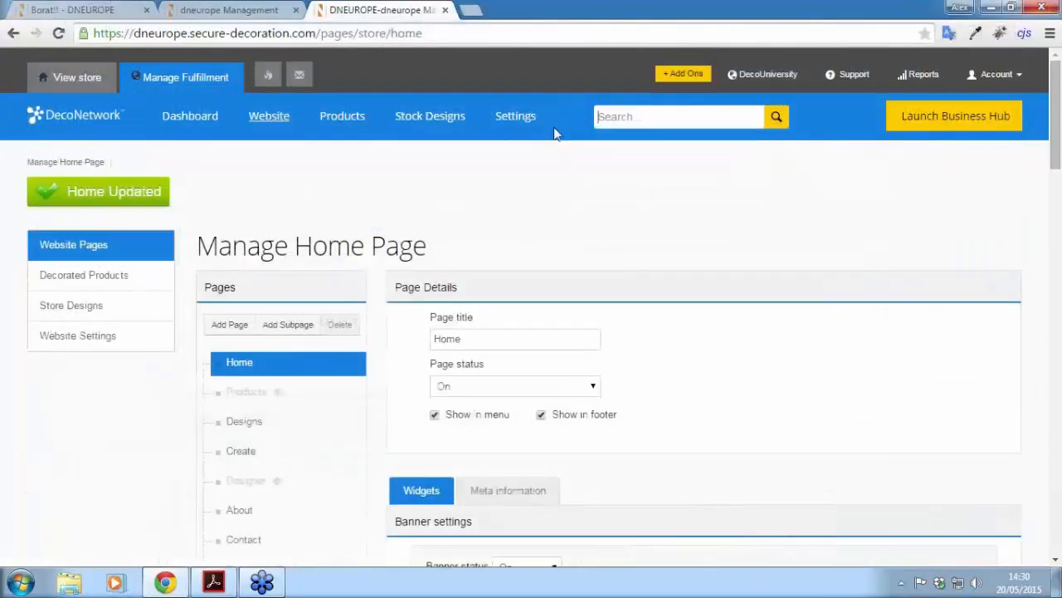
{"action": "key", "text": "ctrl+v"}
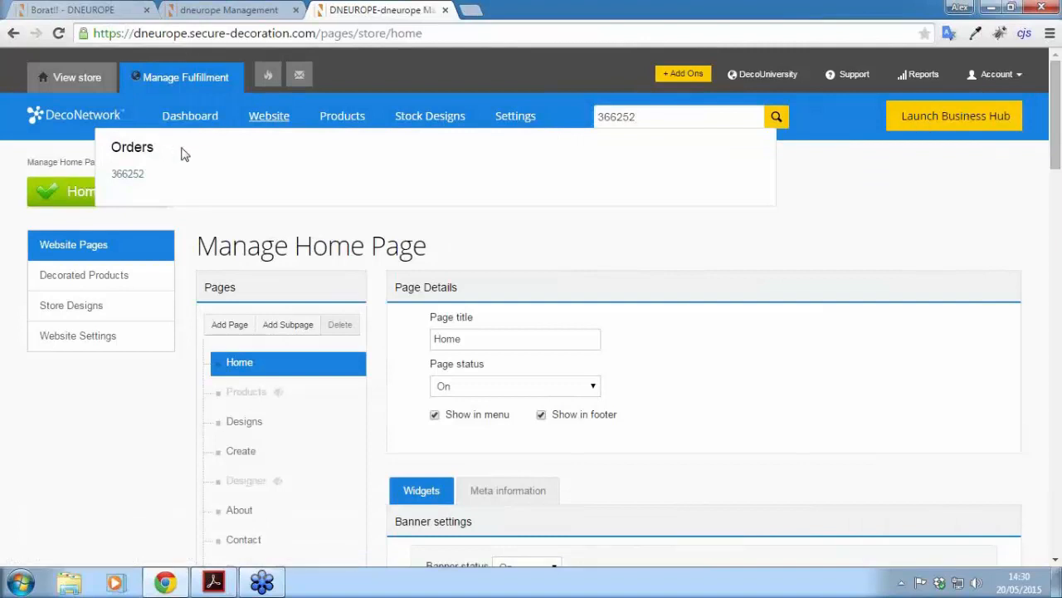
{"action": "left_click", "coordinate": [127, 175]}
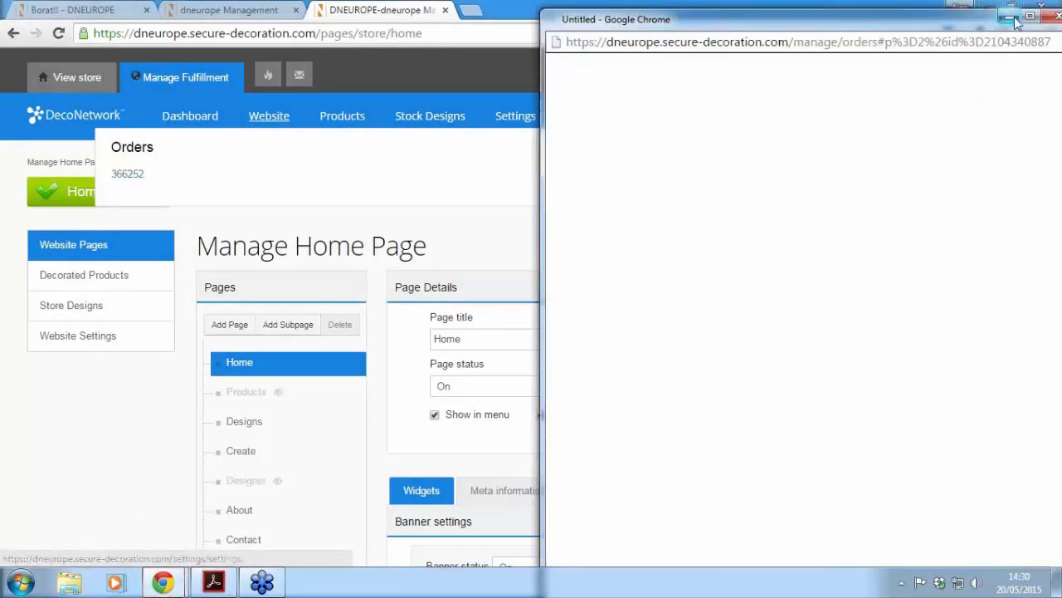
{"action": "left_click_drag", "start_coordinate": [960, 23], "coordinate": [799, 35]}
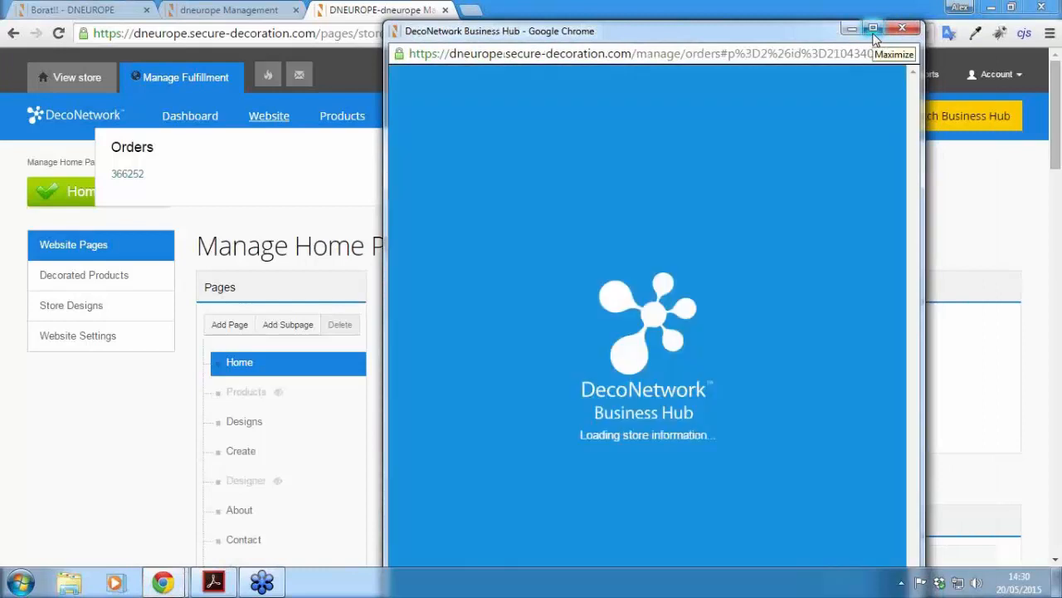
{"action": "left_click_drag", "start_coordinate": [775, 35], "coordinate": [710, 18]}
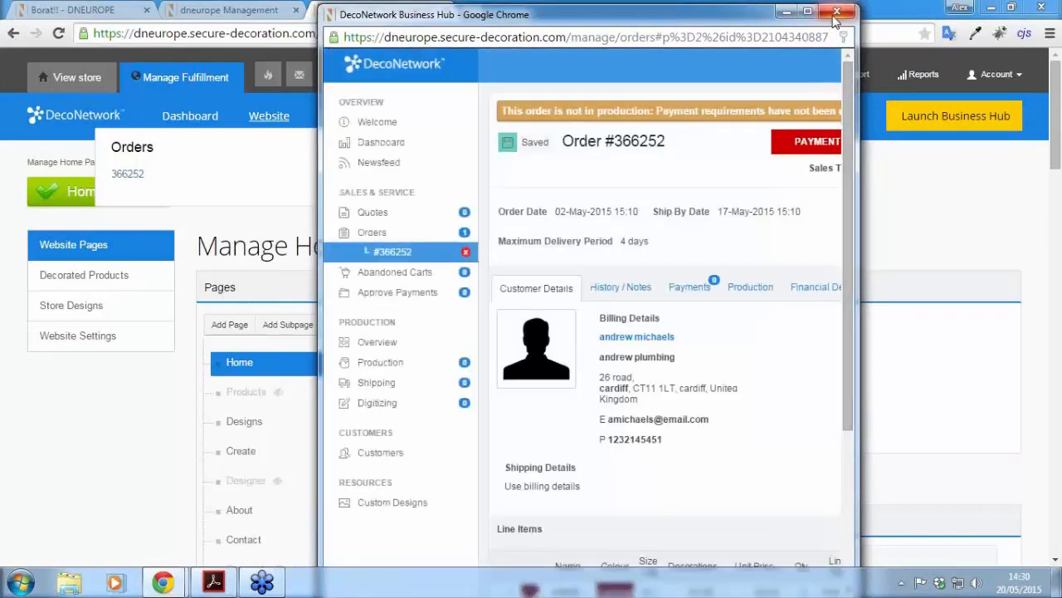
{"action": "left_click", "coordinate": [839, 15]}
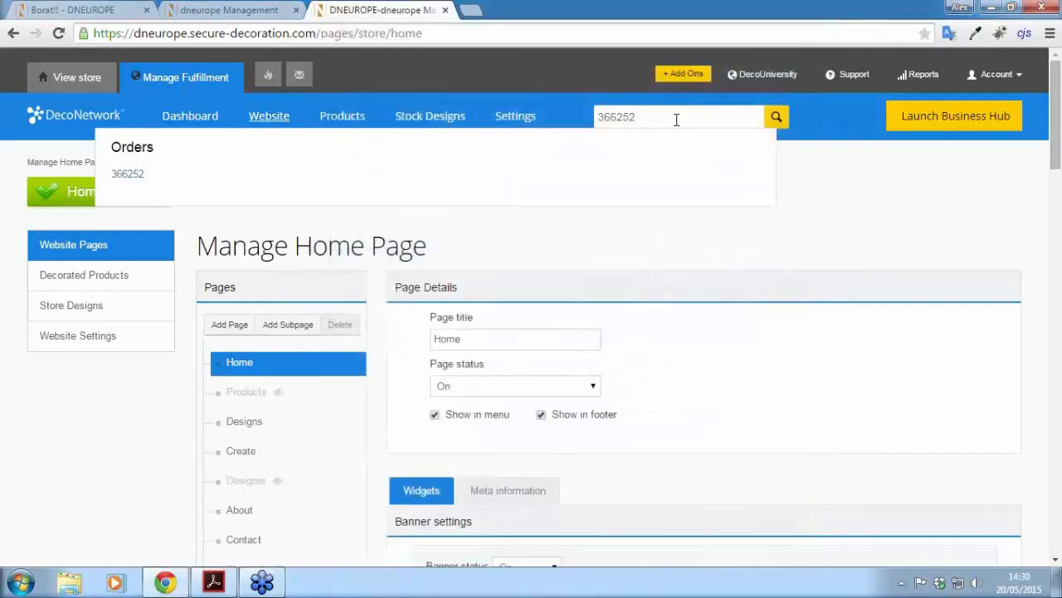
{"action": "left_click_drag", "start_coordinate": [675, 118], "coordinate": [594, 125]}
{"action": "left_click", "coordinate": [671, 116]}
{"action": "left_click_drag", "start_coordinate": [640, 115], "coordinate": [595, 117]}
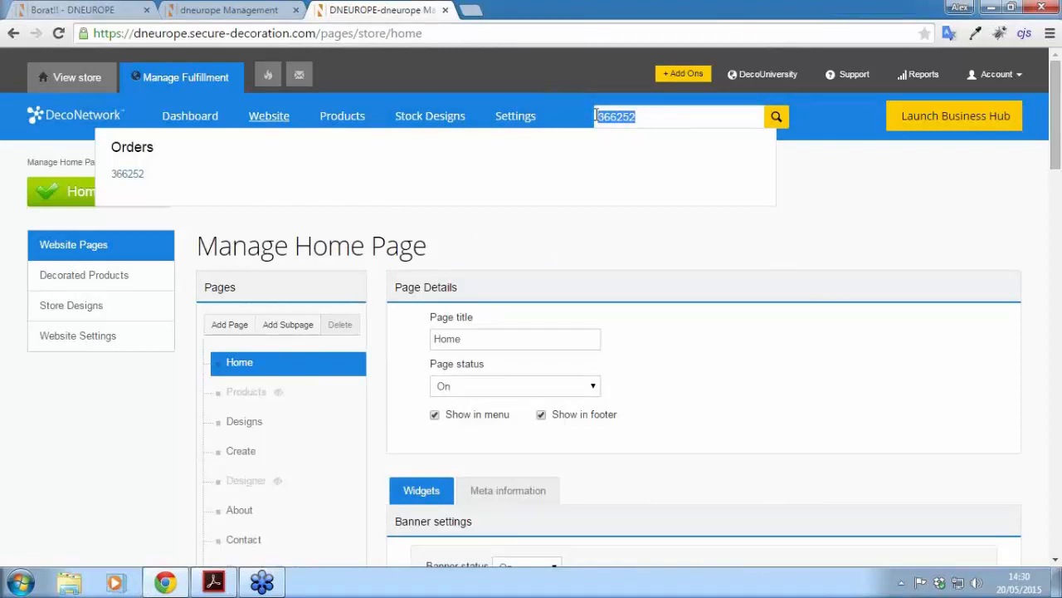
{"action": "key", "text": "ctrl+x"}
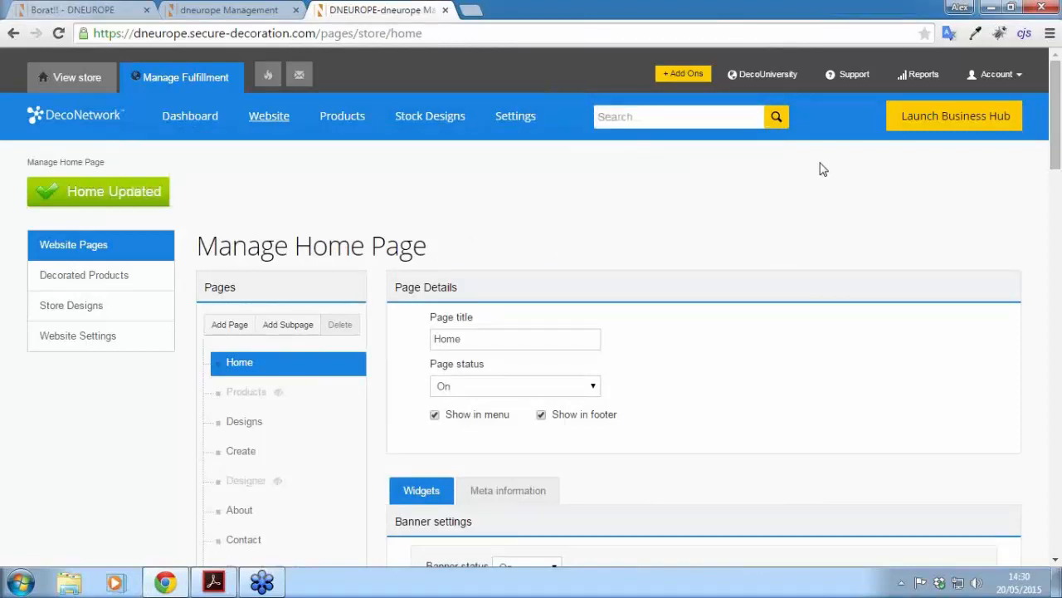
{"action": "left_click", "coordinate": [959, 118]}
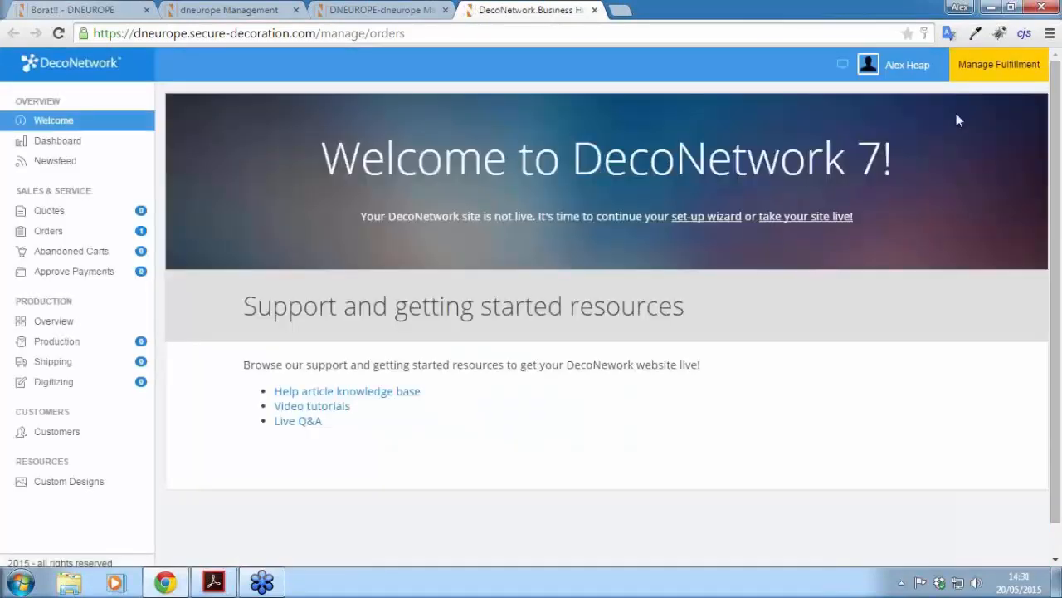
{"action": "left_click", "coordinate": [48, 231]}
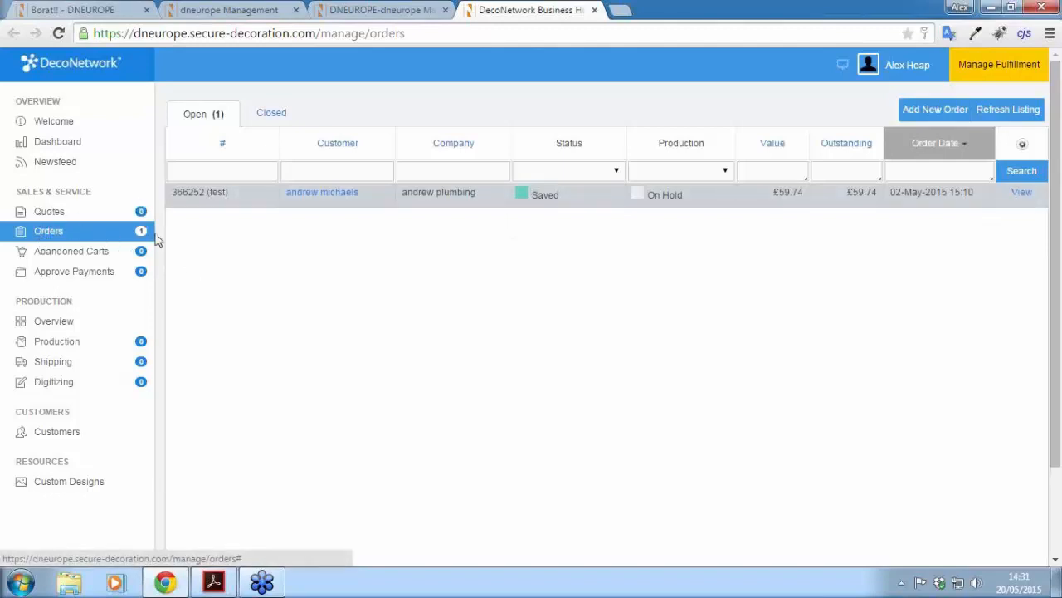
{"action": "left_click", "coordinate": [1022, 194]}
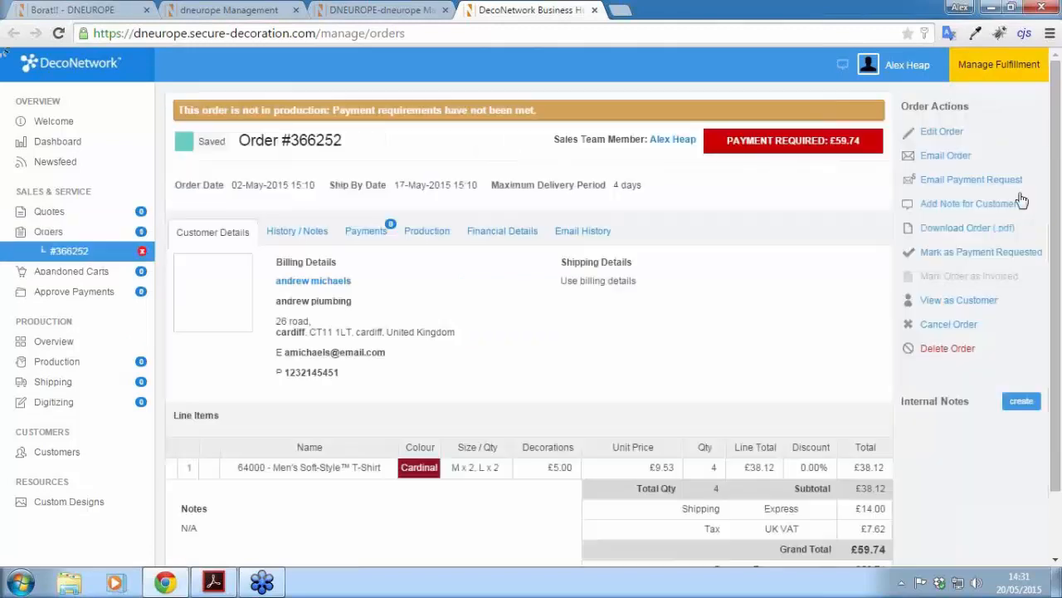
{"action": "left_click", "coordinate": [290, 237]}
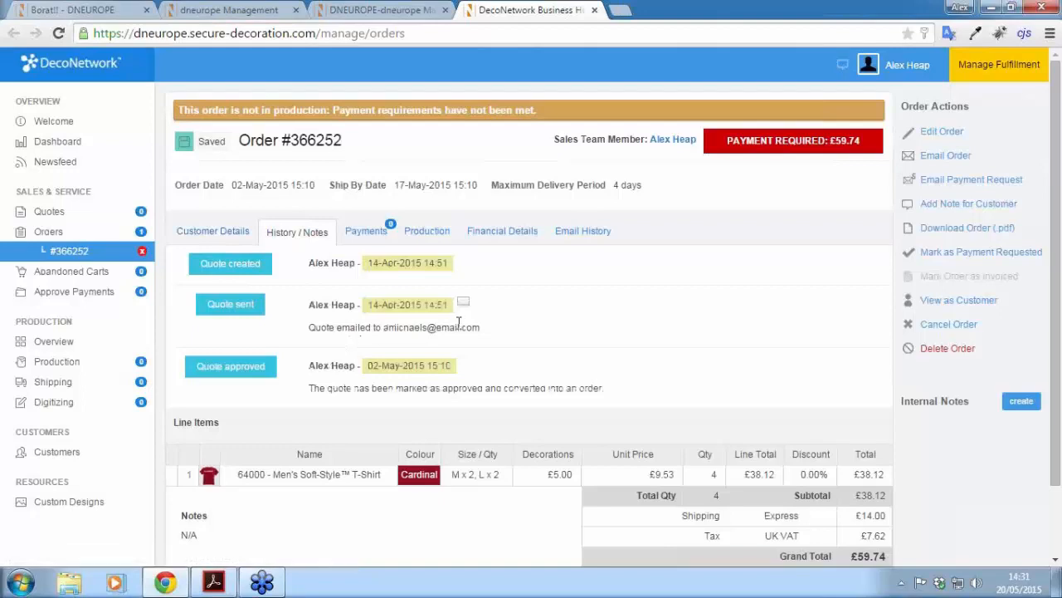
{"action": "scroll", "coordinate": [586, 339], "scroll_direction": "down", "scroll_amount": 2}
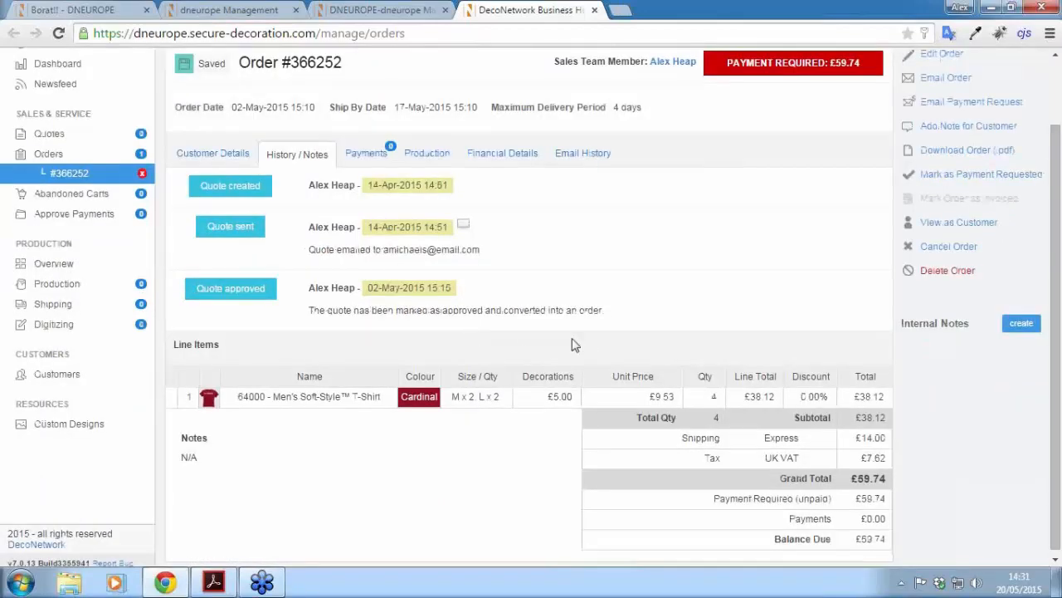
{"action": "scroll", "coordinate": [477, 334], "scroll_direction": "up", "scroll_amount": 2}
{"action": "scroll", "coordinate": [539, 386], "scroll_direction": "down", "scroll_amount": 2}
{"action": "scroll", "coordinate": [484, 334], "scroll_direction": "up", "scroll_amount": 2}
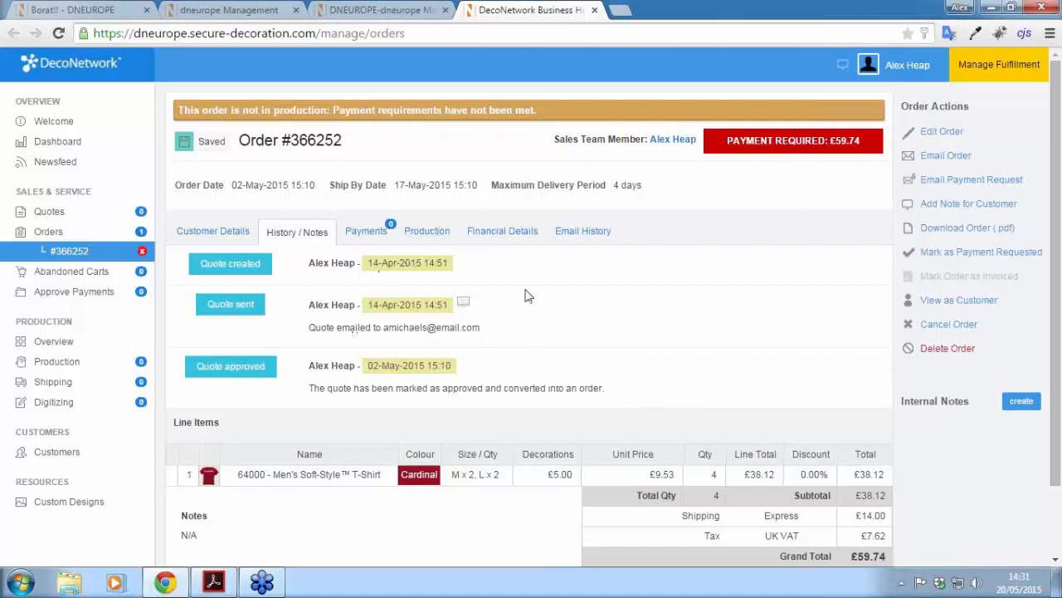
{"action": "left_click", "coordinate": [369, 235]}
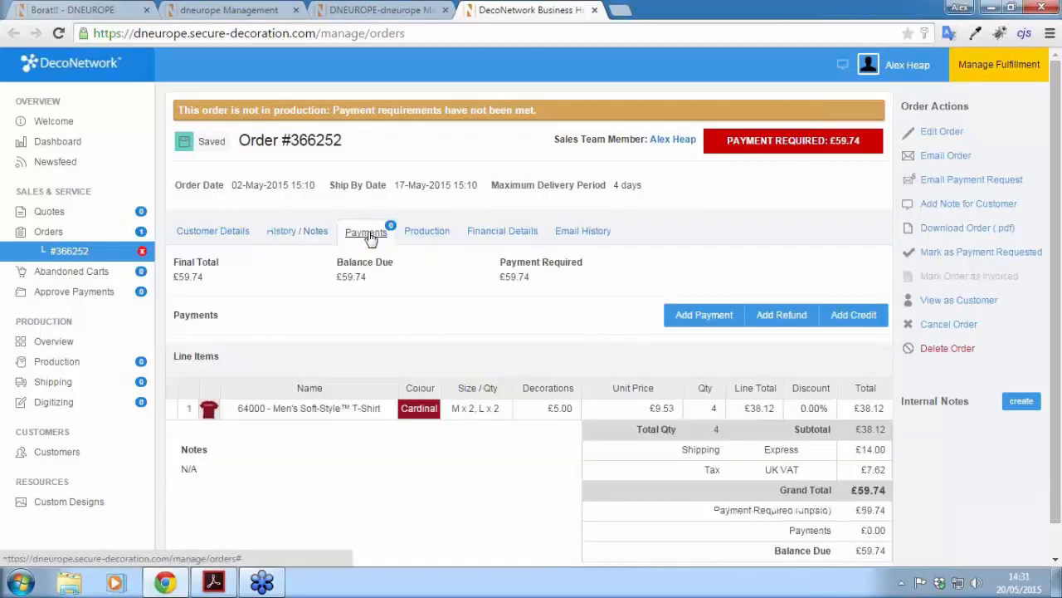
{"action": "left_click", "coordinate": [694, 309]}
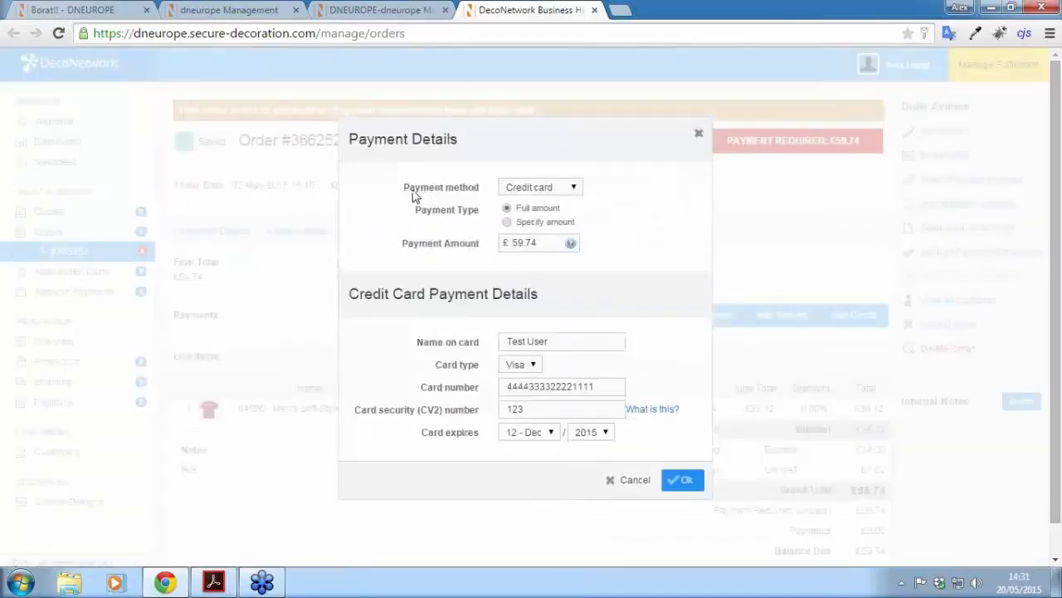
{"action": "left_click", "coordinate": [574, 188]}
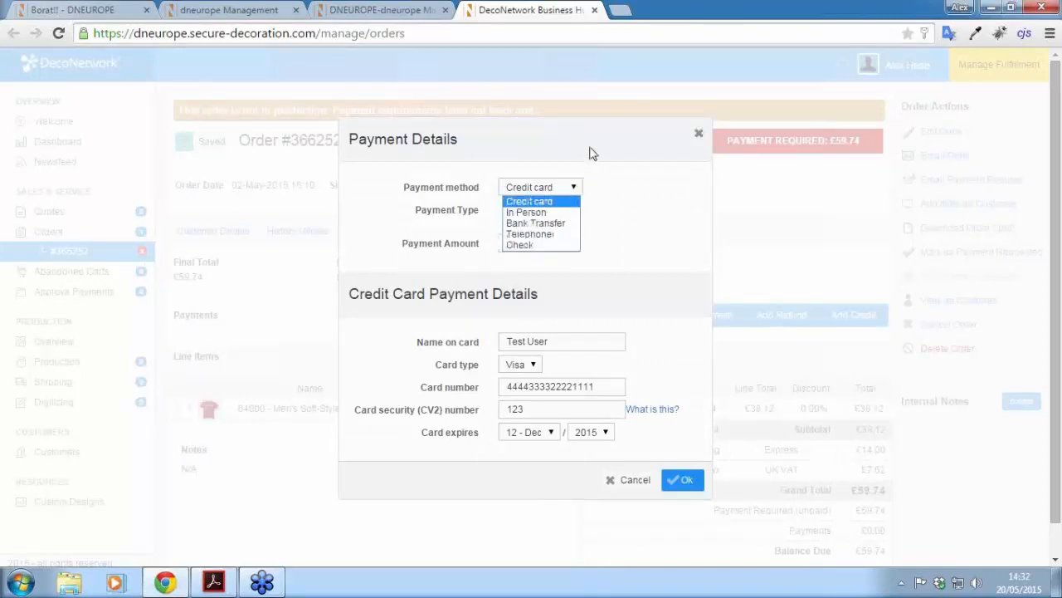
{"action": "left_click", "coordinate": [594, 154]}
Step: Check the store's Manual Payment Methods settings, then return to the order's Payment Details form
{"action": "left_click", "coordinate": [400, 17]}
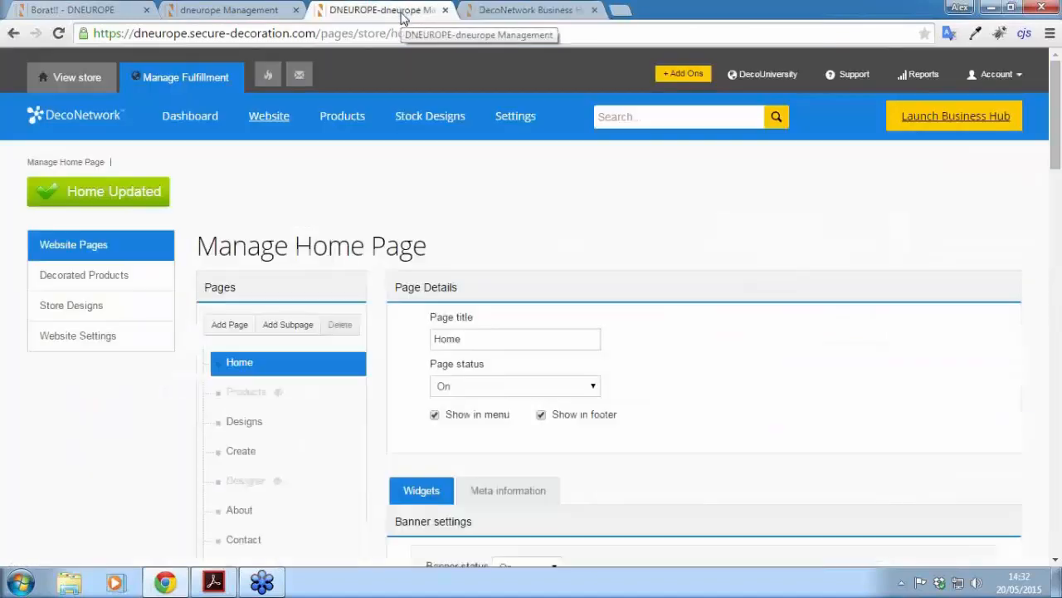
{"action": "left_click", "coordinate": [521, 122]}
{"action": "left_click", "coordinate": [515, 162]}
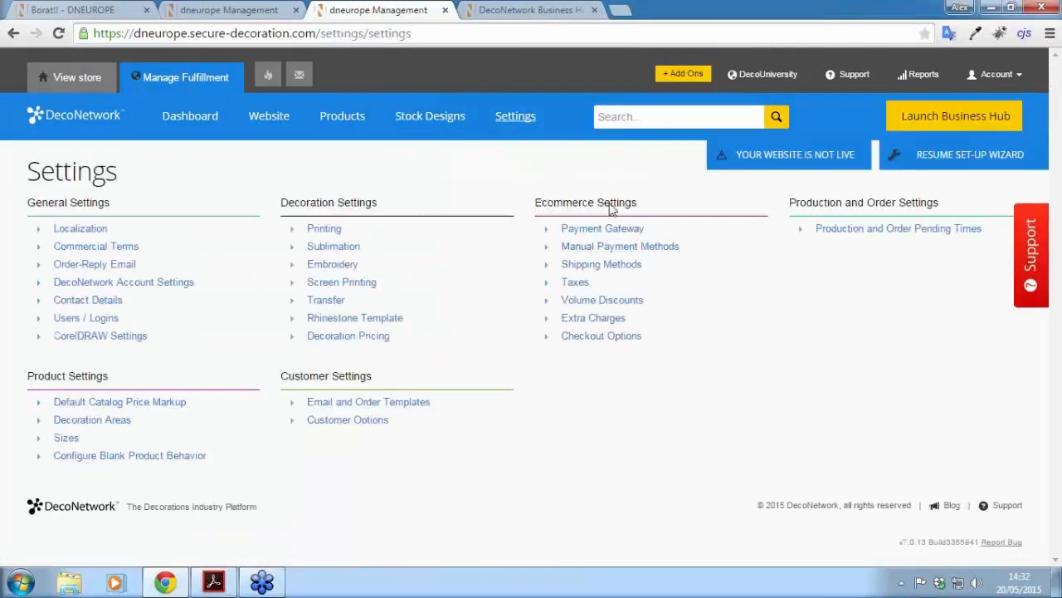
{"action": "left_click", "coordinate": [604, 248]}
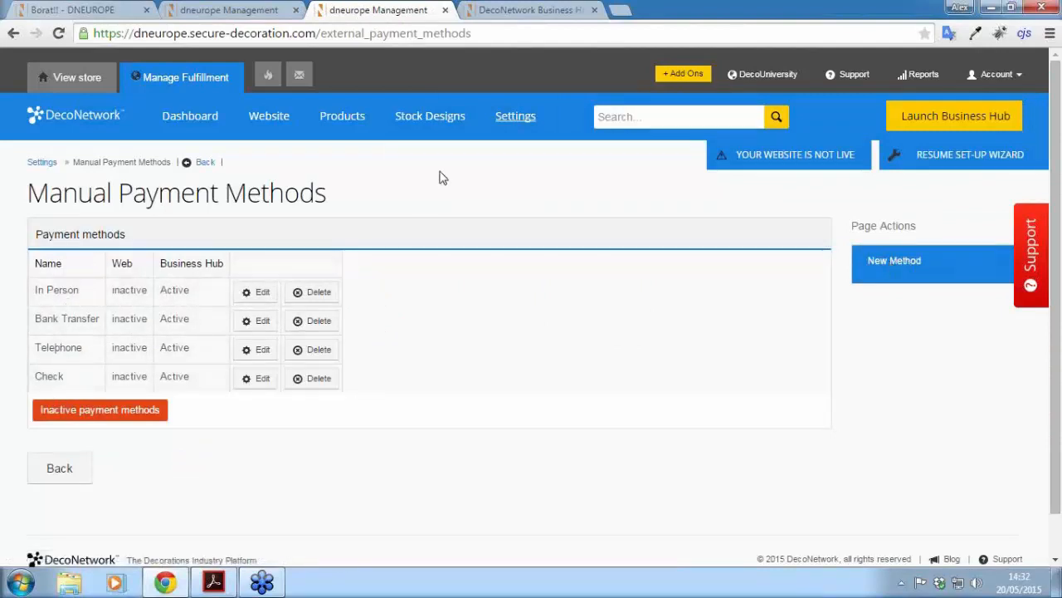
{"action": "left_click", "coordinate": [523, 15]}
Step: Record a confirmed In Person payment of the full £59.74, leaving a £0.00 balance
{"action": "left_click", "coordinate": [570, 192]}
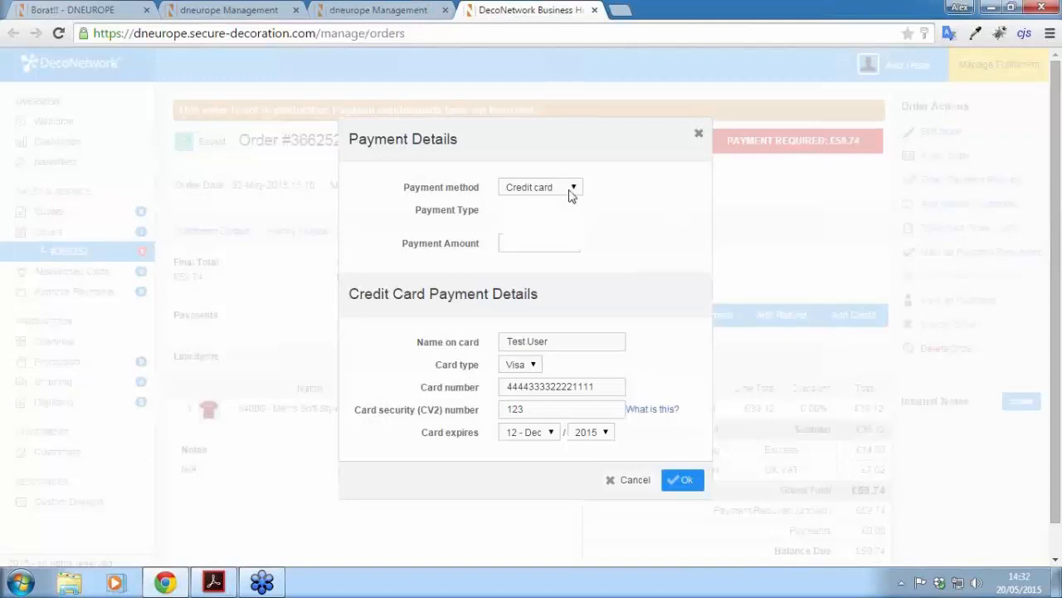
{"action": "left_click", "coordinate": [535, 214]}
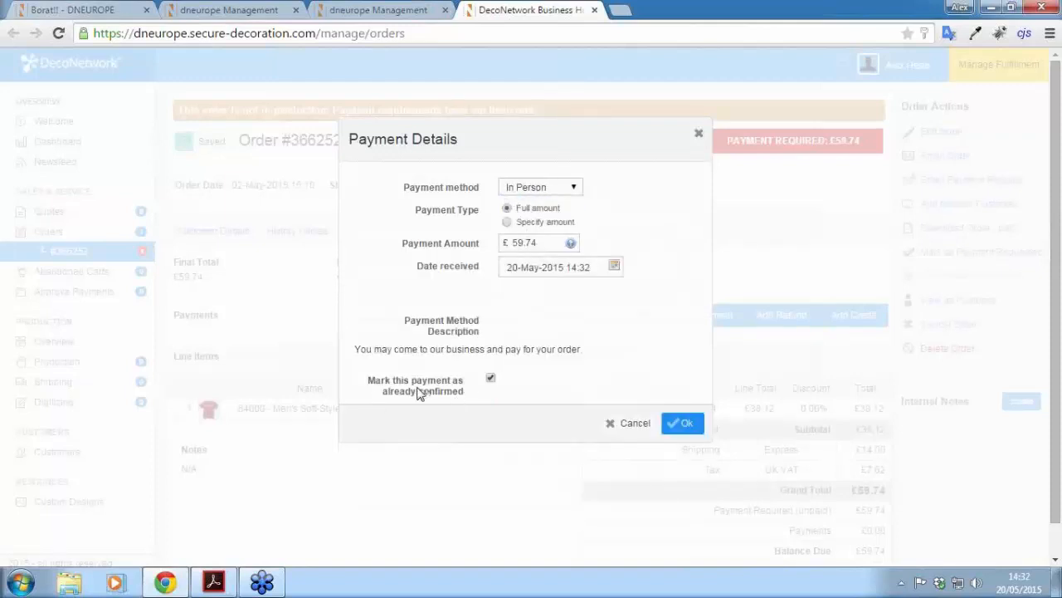
{"action": "left_click", "coordinate": [680, 424]}
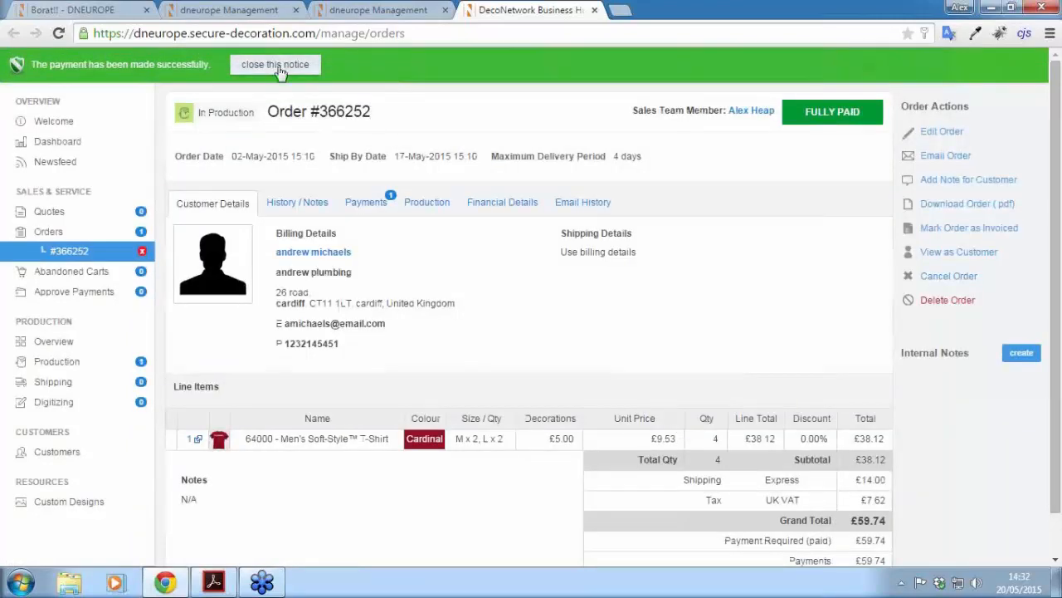
{"action": "left_click", "coordinate": [278, 68]}
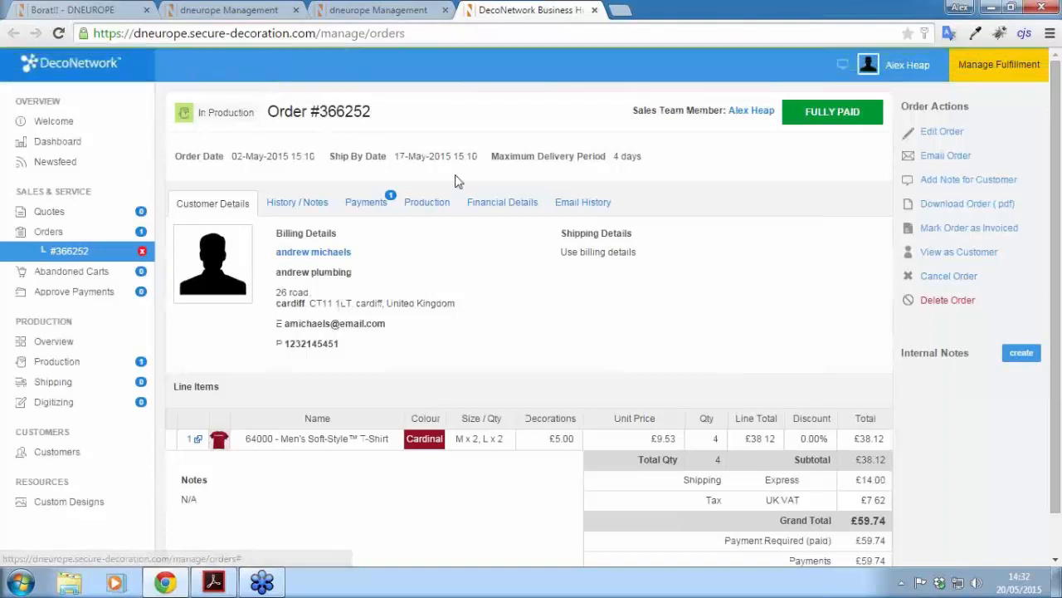
{"action": "left_click", "coordinate": [427, 205]}
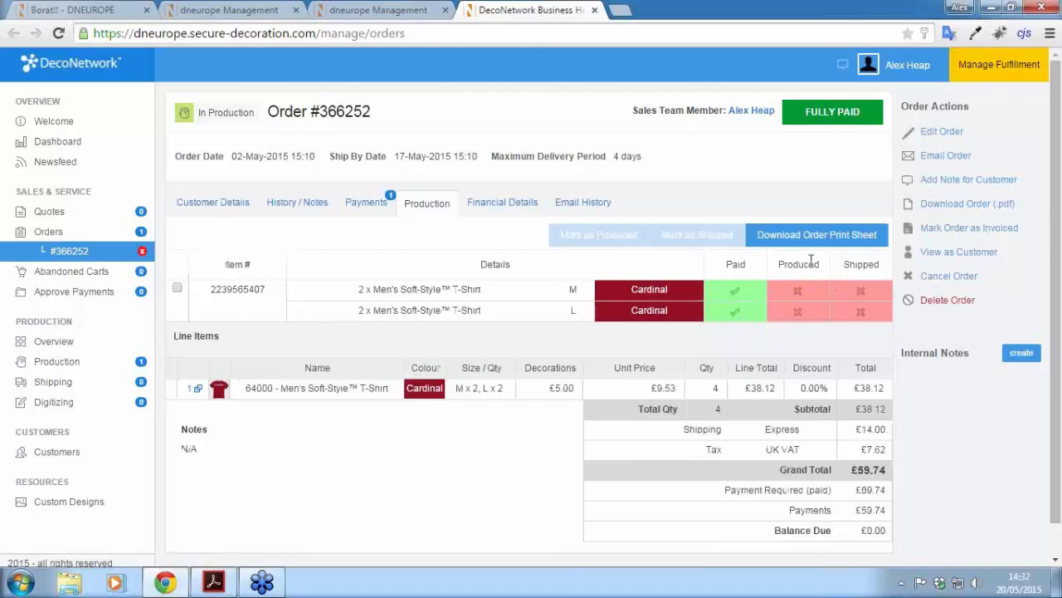
{"action": "left_click", "coordinate": [50, 361]}
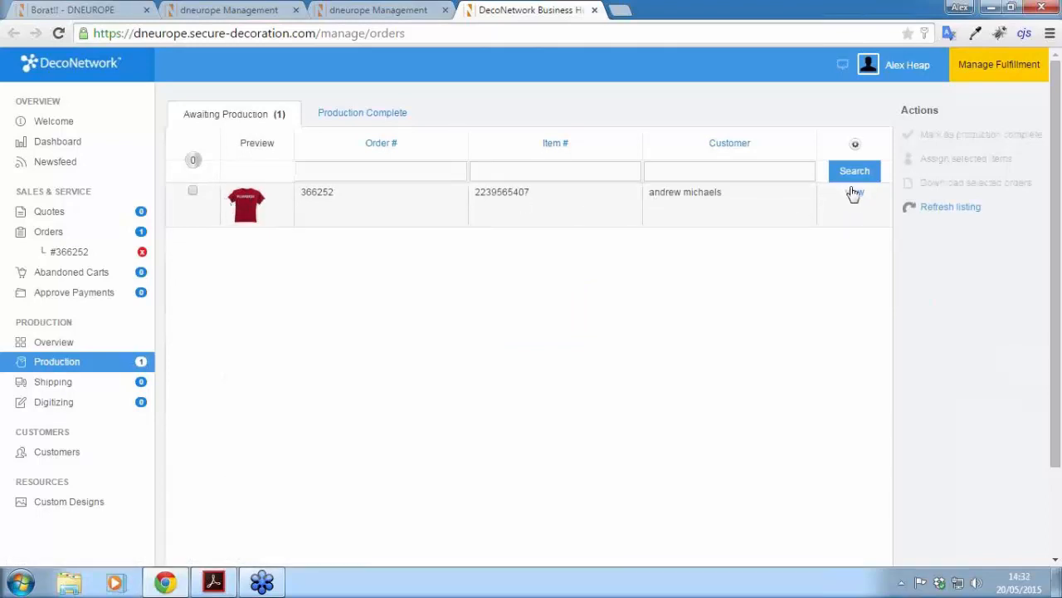
{"action": "left_click", "coordinate": [854, 194]}
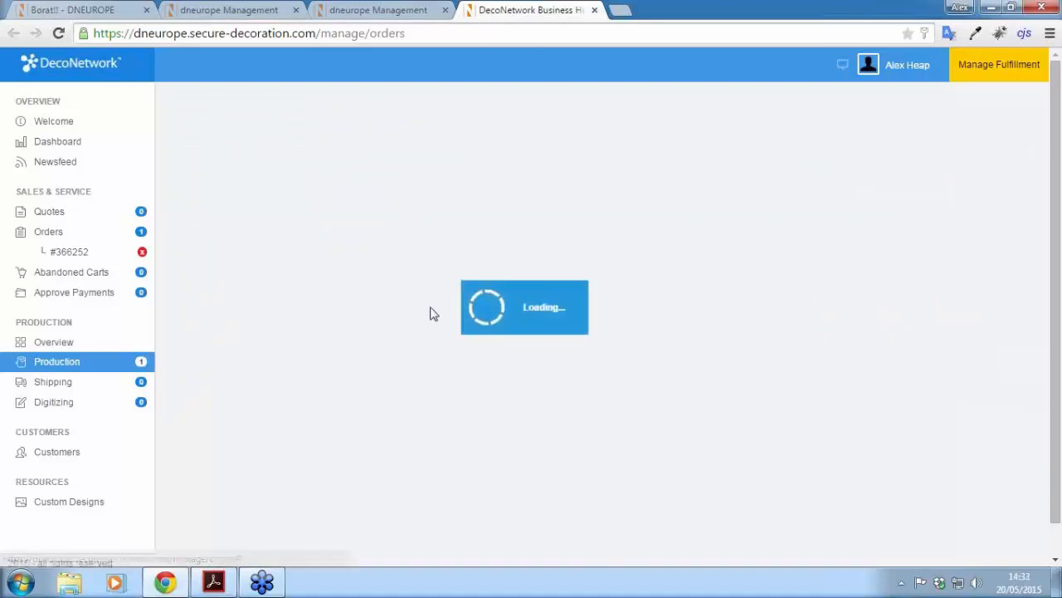
{"action": "scroll", "coordinate": [633, 322], "scroll_direction": "down", "scroll_amount": 3}
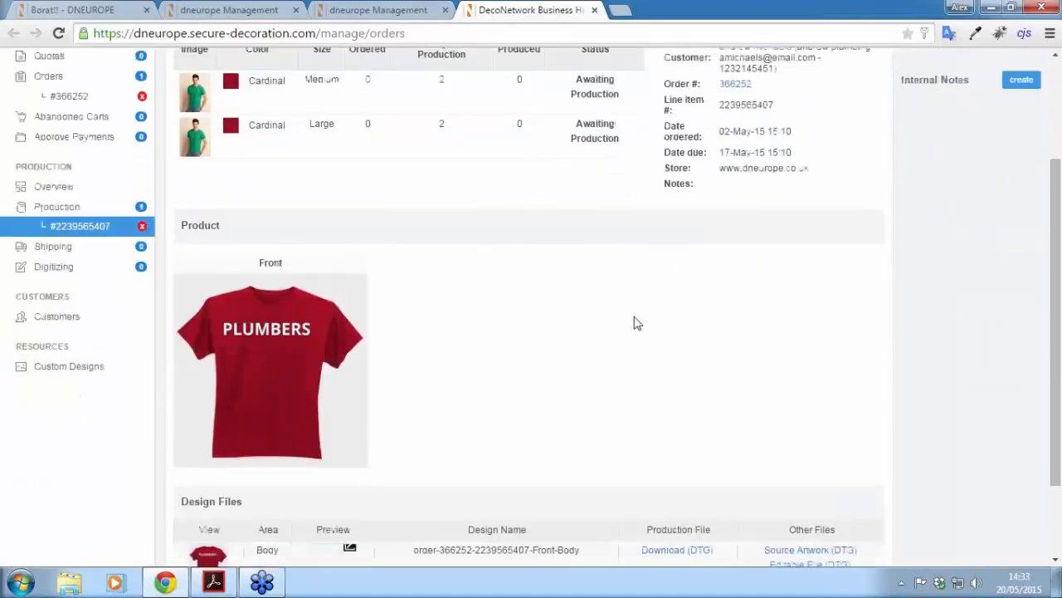
{"action": "scroll", "coordinate": [166, 237], "scroll_direction": "up", "scroll_amount": 2}
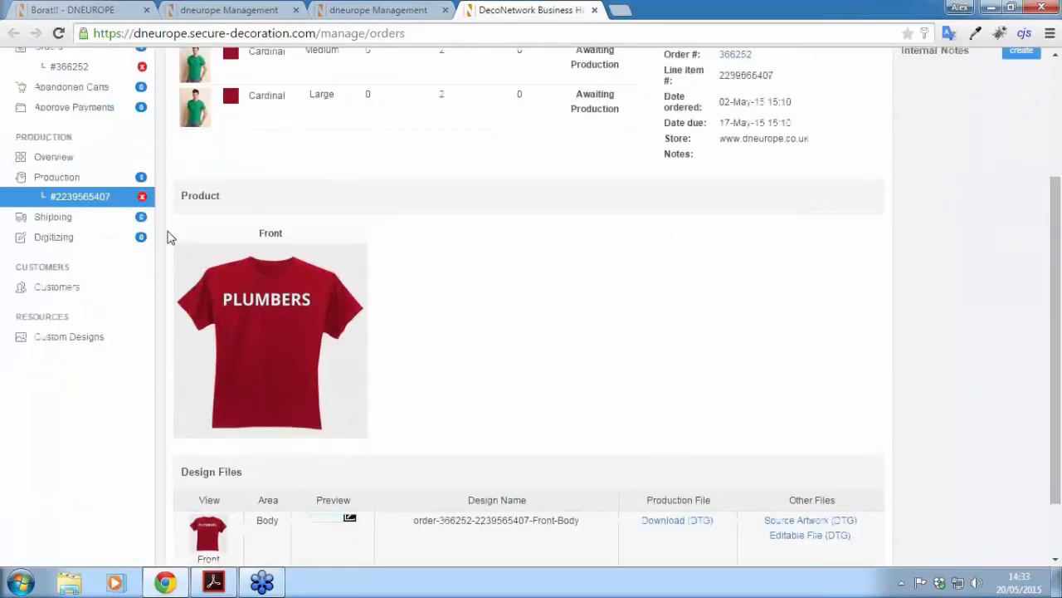
{"action": "left_click_drag", "start_coordinate": [1059, 229], "coordinate": [1043, 337]}
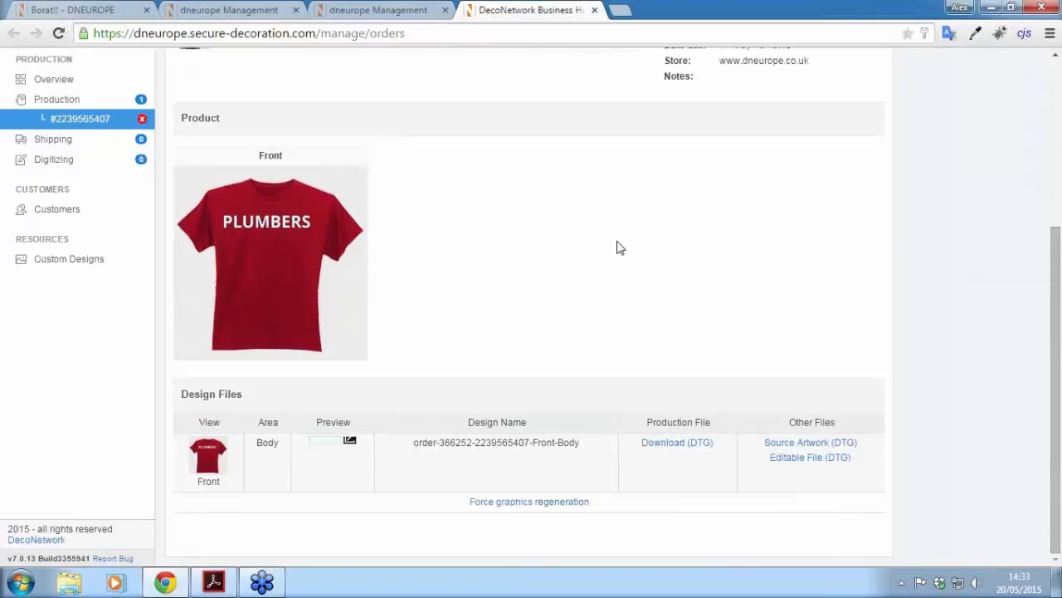
{"action": "left_click", "coordinate": [663, 446]}
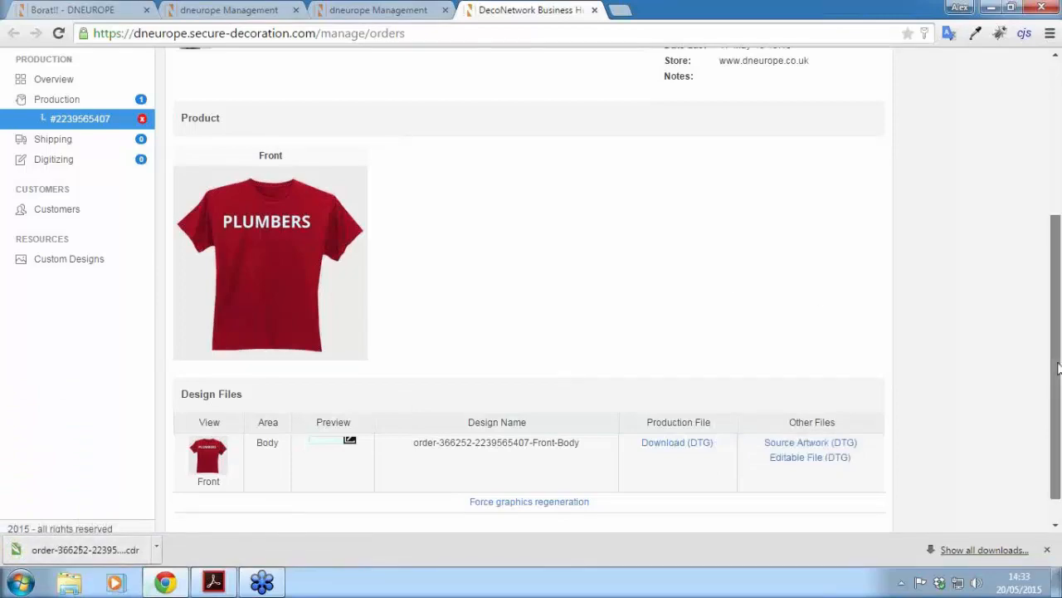
{"action": "left_click_drag", "start_coordinate": [1056, 349], "coordinate": [1047, 310]}
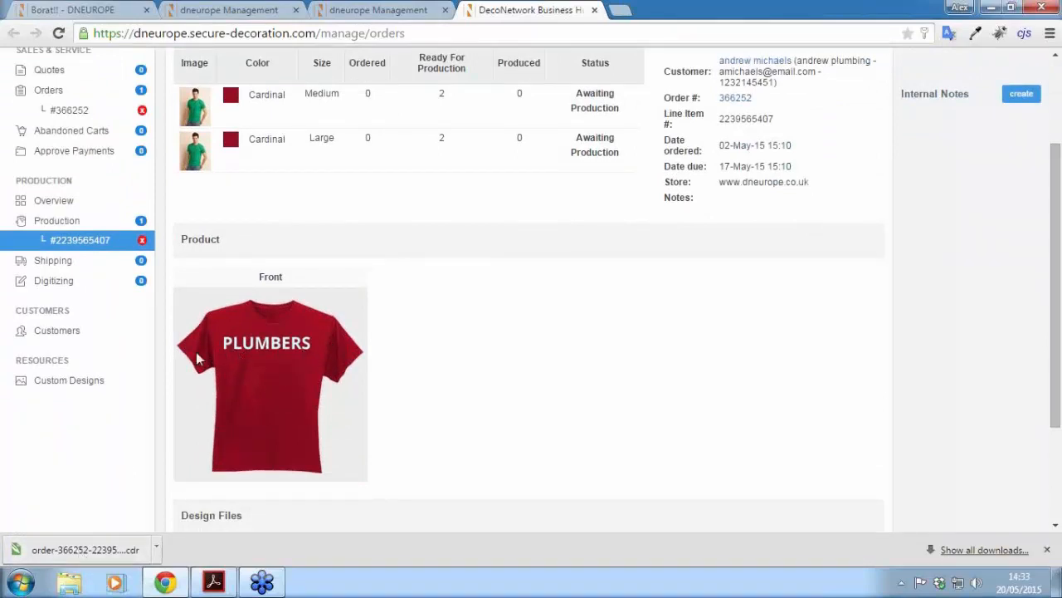
{"action": "scroll", "coordinate": [477, 429], "scroll_direction": "up", "scroll_amount": 2}
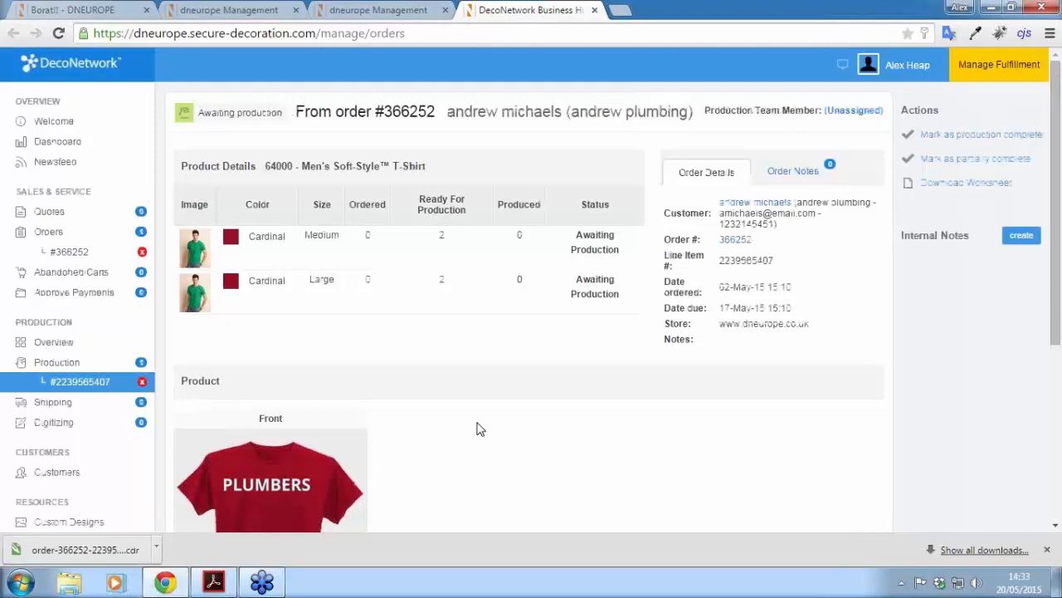
{"action": "left_click", "coordinate": [981, 135]}
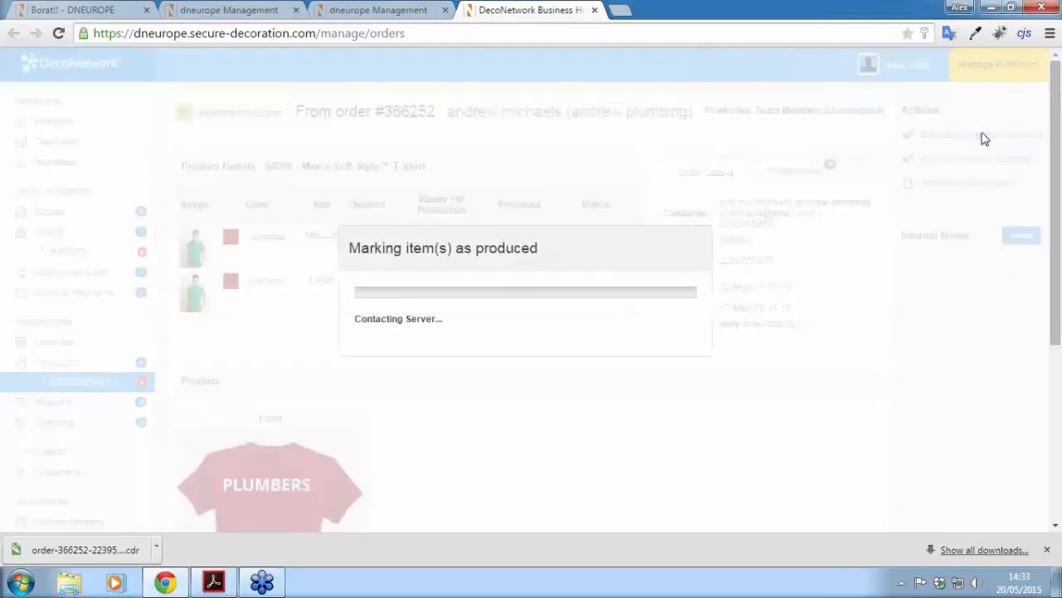
{"action": "left_click", "coordinate": [1048, 550]}
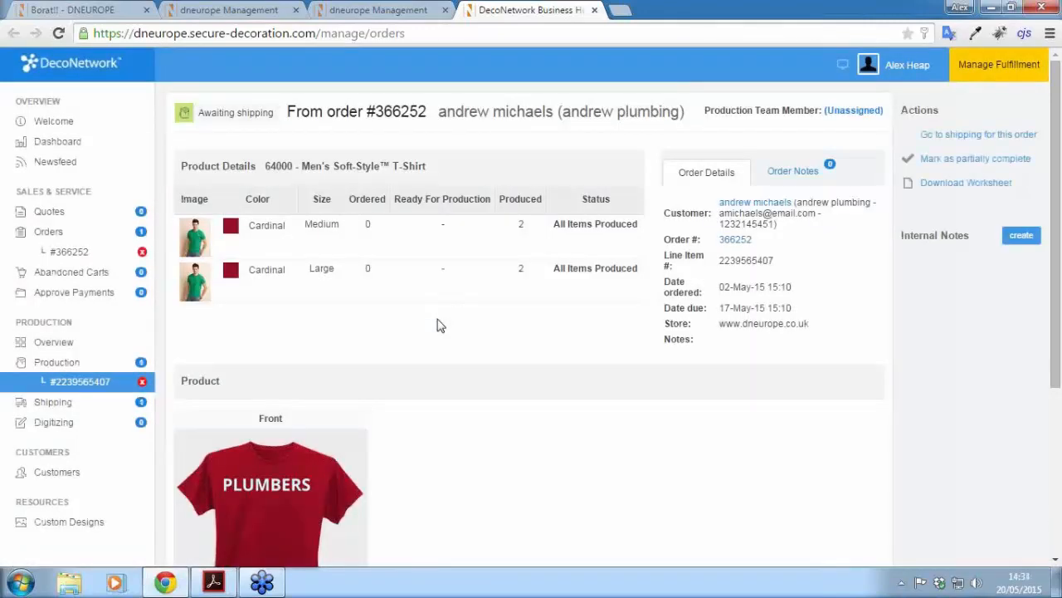
{"action": "left_click", "coordinate": [83, 254]}
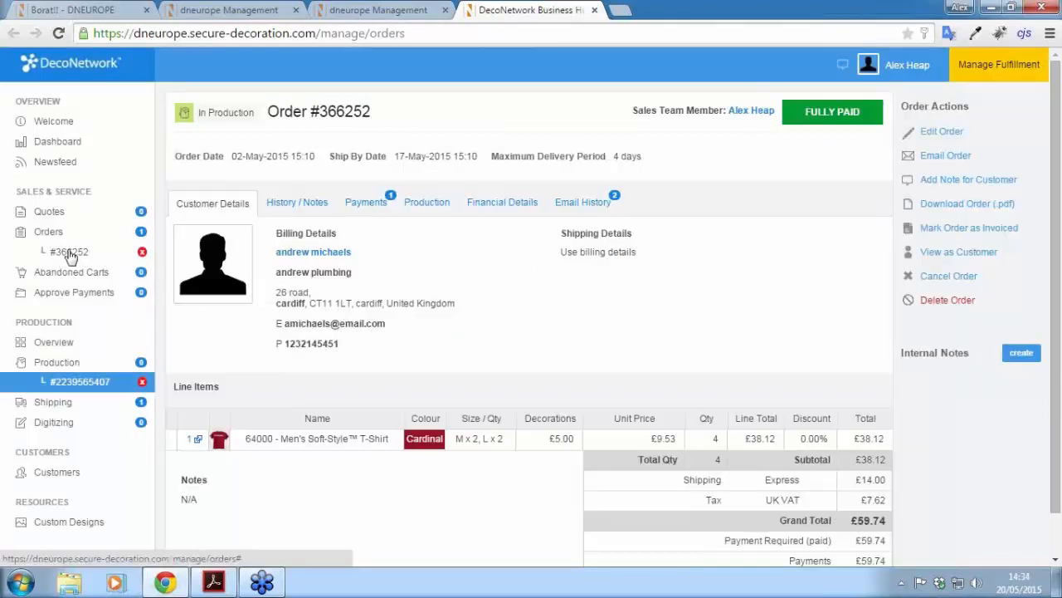
{"action": "left_click", "coordinate": [430, 207]}
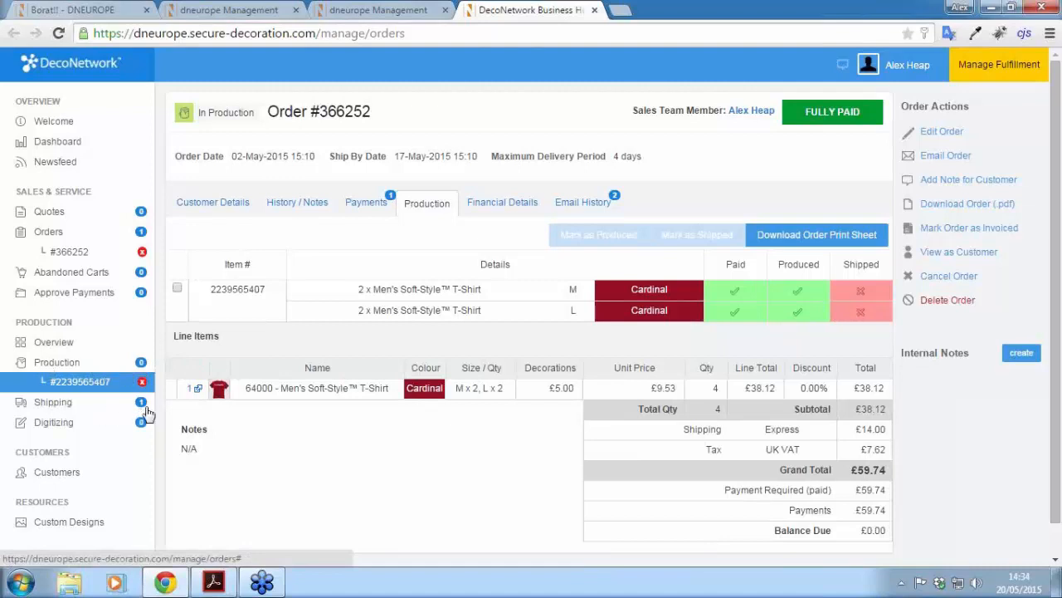
{"action": "left_click", "coordinate": [51, 403]}
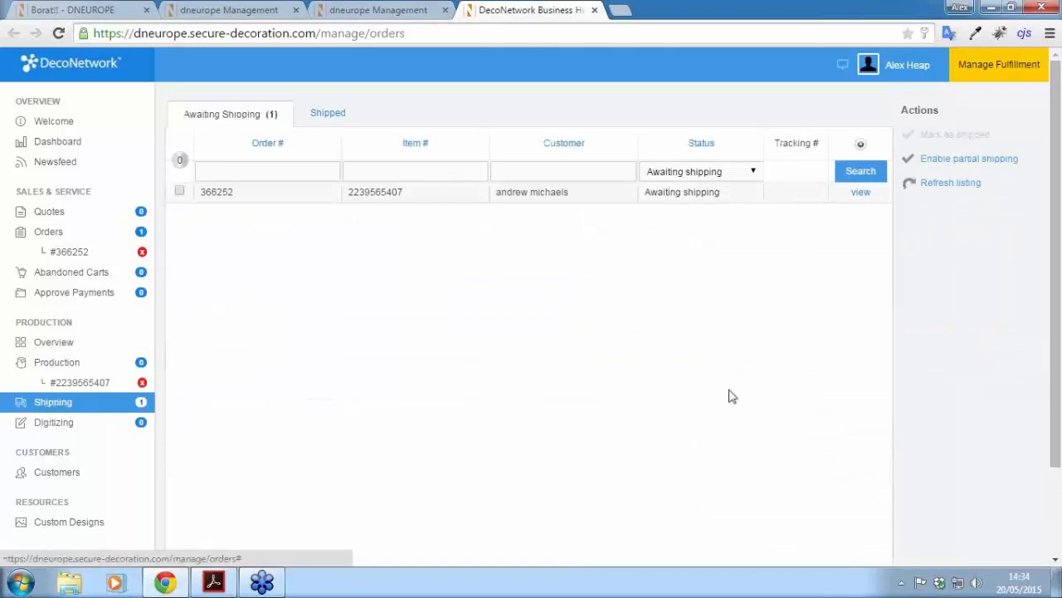
{"action": "left_click", "coordinate": [179, 191]}
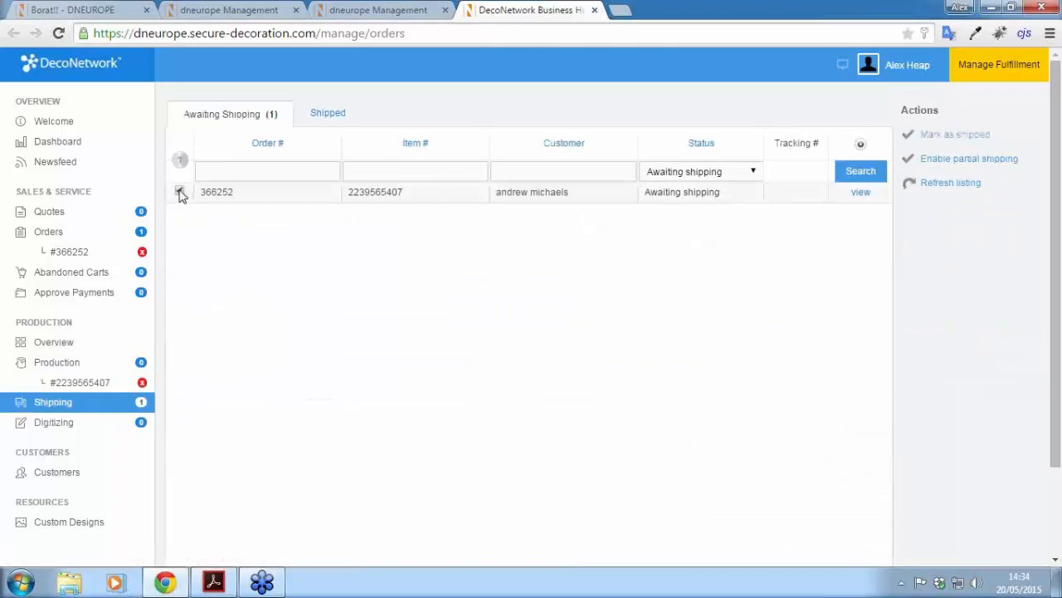
{"action": "left_click", "coordinate": [863, 194]}
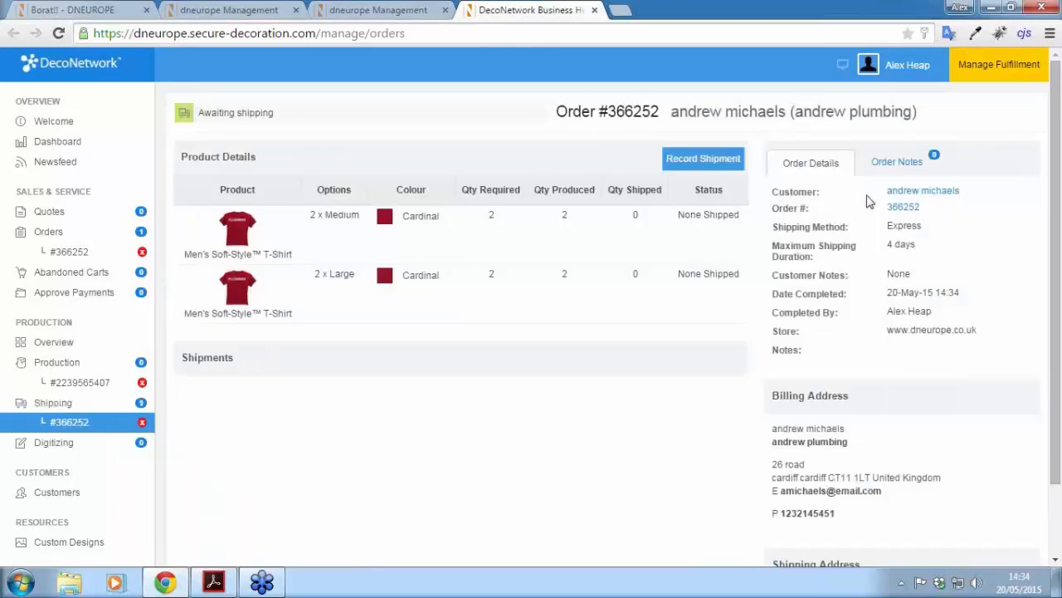
{"action": "left_click", "coordinate": [703, 159]}
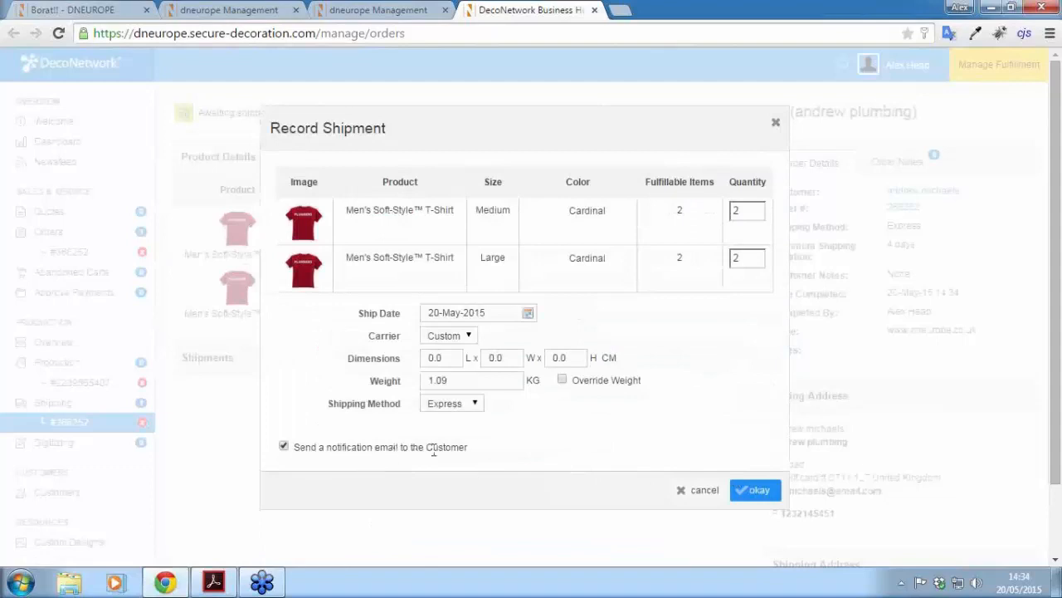
{"action": "left_click", "coordinate": [755, 491]}
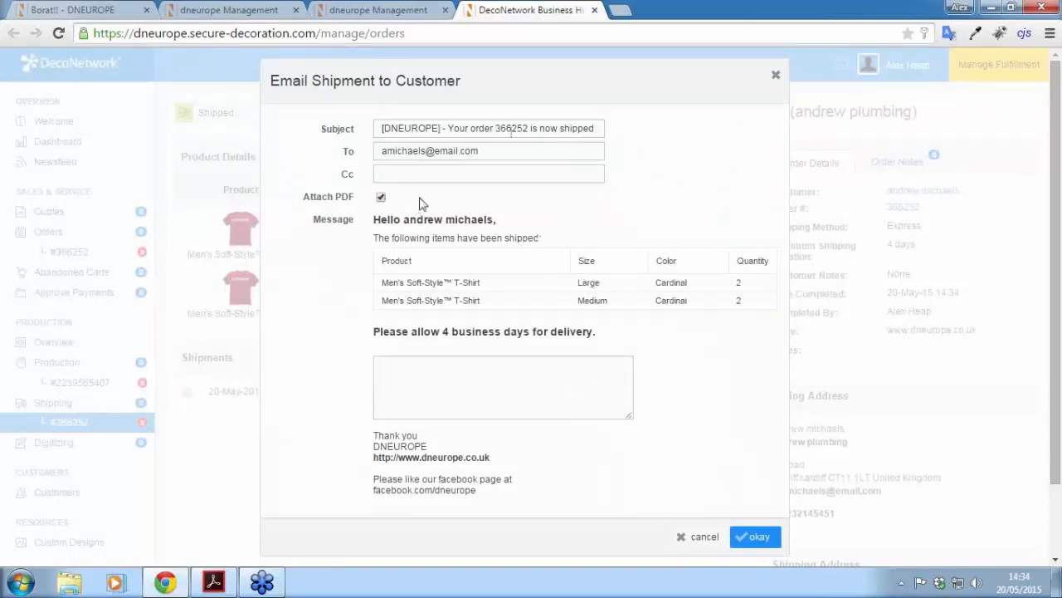
Step: Add a short thank-you note to the shipment email and send it to the customer
{"action": "scroll", "coordinate": [679, 390], "scroll_direction": "down", "scroll_amount": 2}
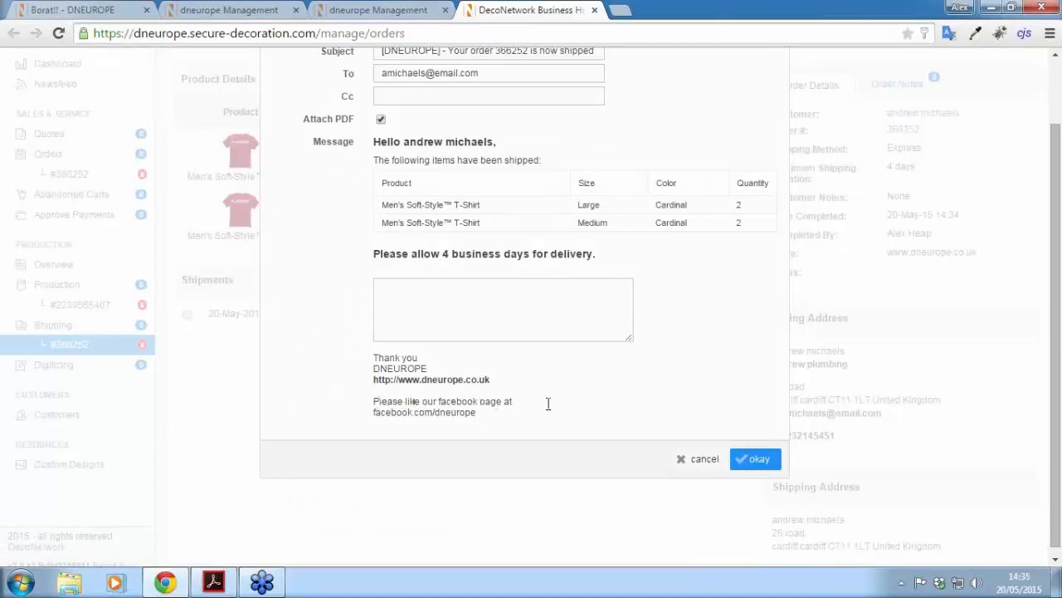
{"action": "scroll", "coordinate": [488, 405], "scroll_direction": "up", "scroll_amount": 1}
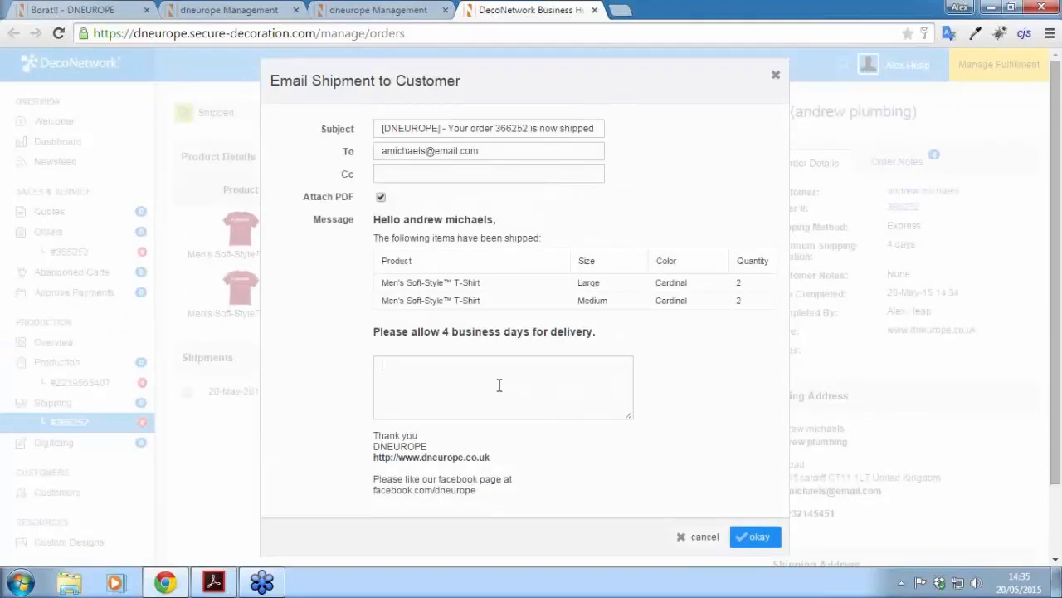
{"action": "type", "text": "hank you fohoroering!"}
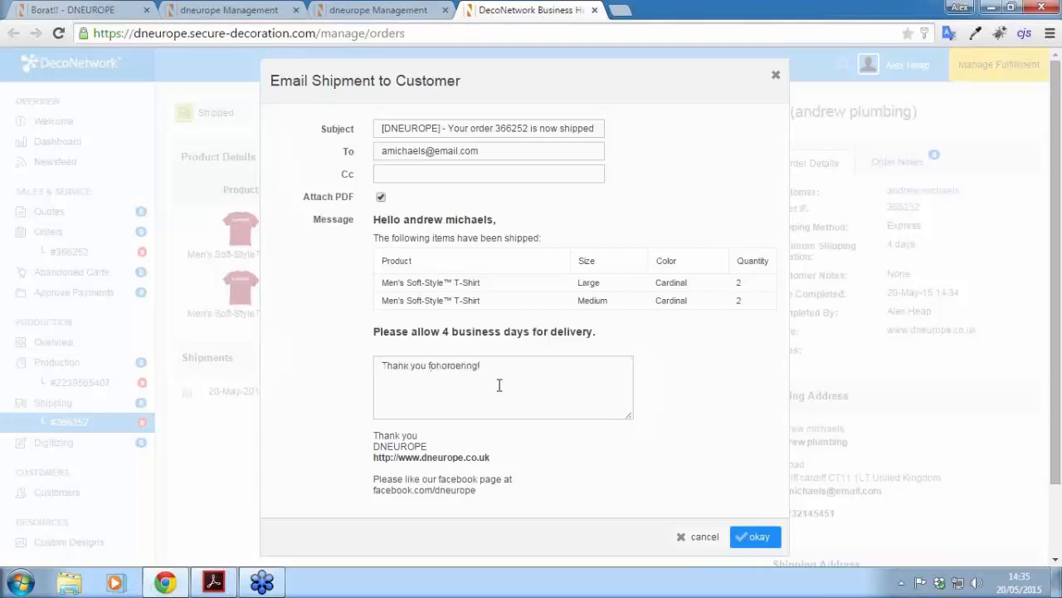
{"action": "left_click", "coordinate": [755, 538]}
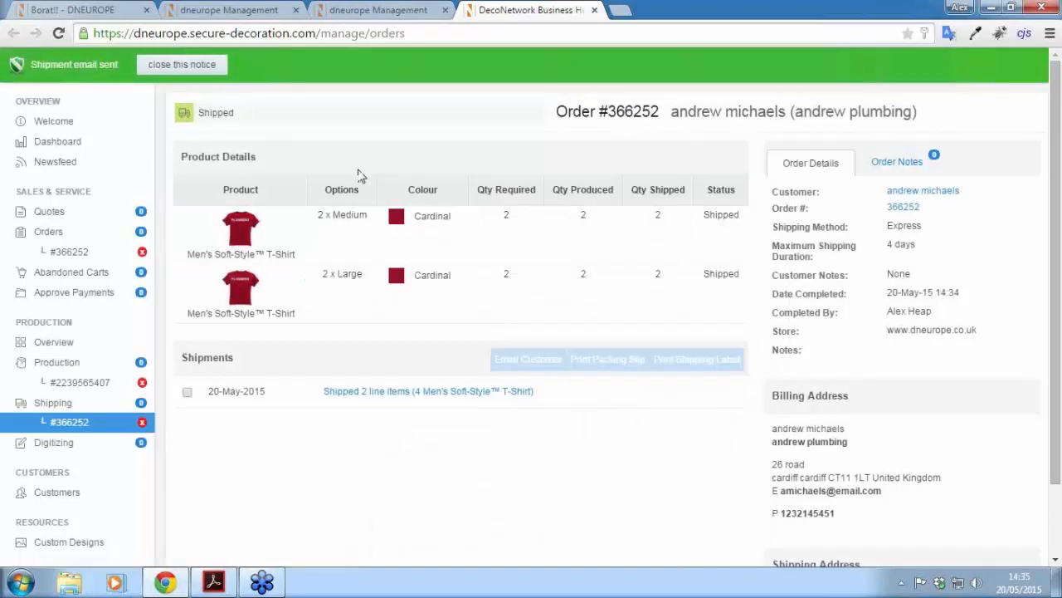
Step: Close the open order, production and shipping sub-items, then bring up the empty Quotes list
{"action": "left_click", "coordinate": [208, 71]}
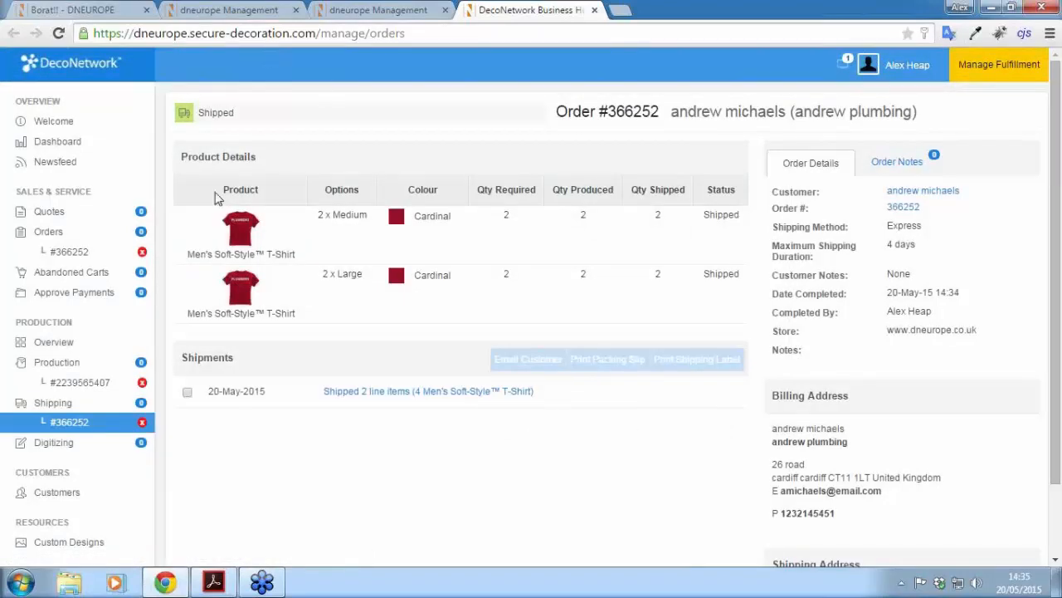
{"action": "left_click", "coordinate": [142, 252]}
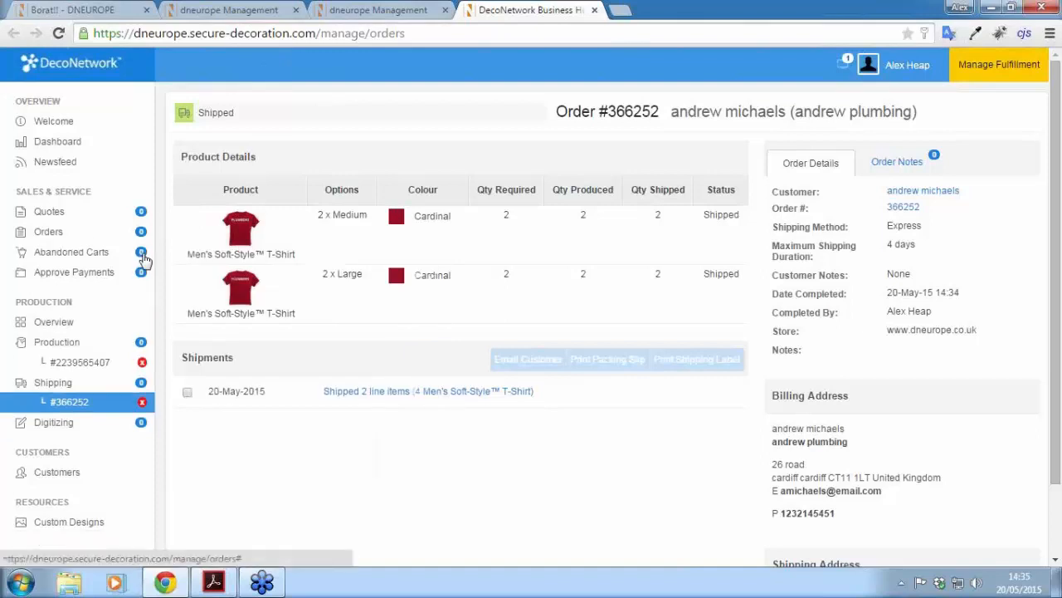
{"action": "left_click", "coordinate": [142, 362]}
{"action": "left_click", "coordinate": [143, 383]}
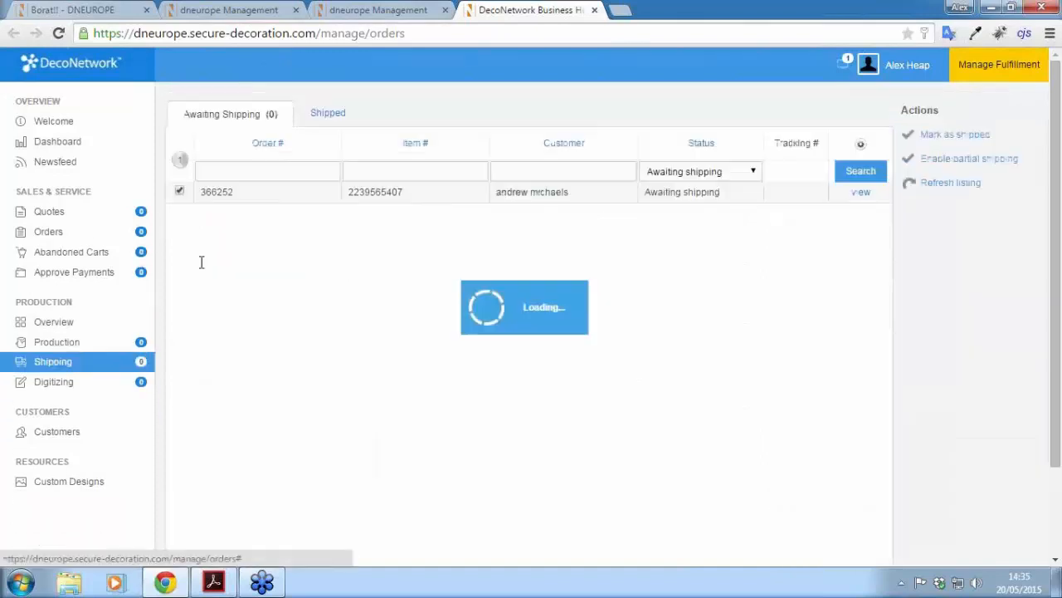
{"action": "left_click", "coordinate": [49, 232]}
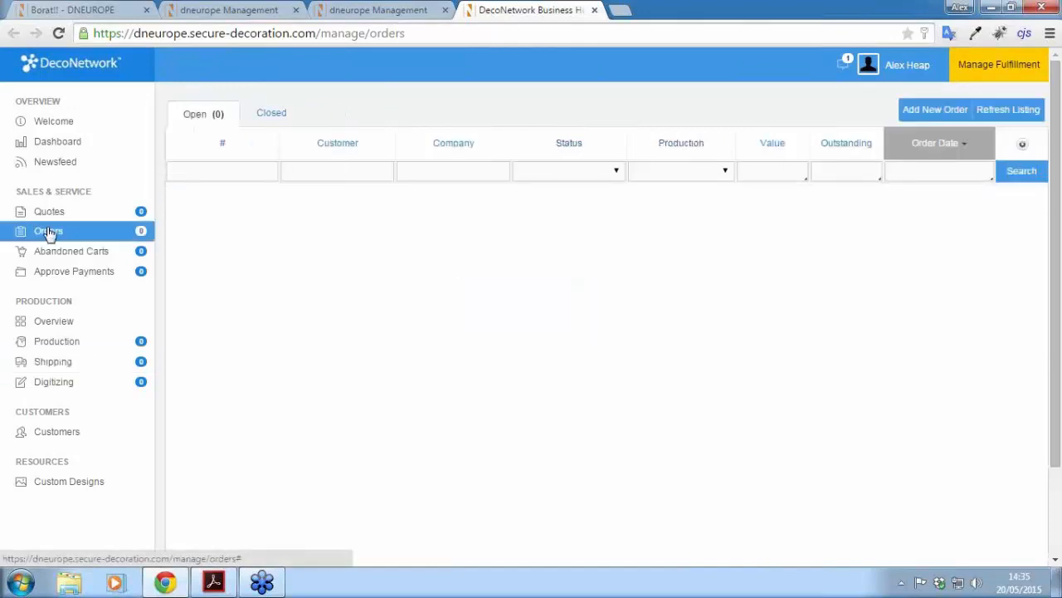
{"action": "left_click", "coordinate": [52, 212]}
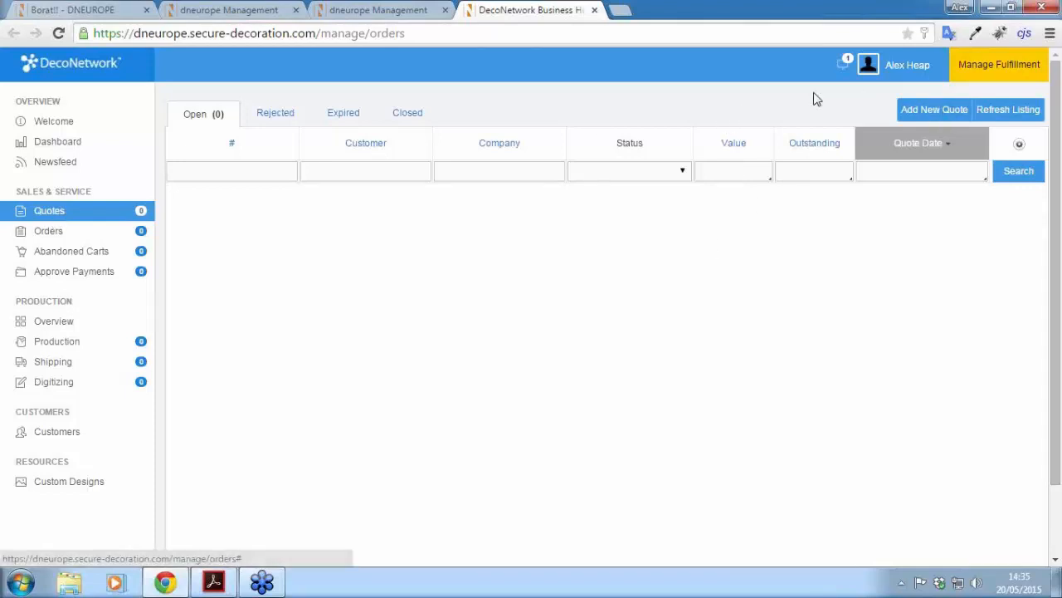
Step: Start a new quote with the plumbing company's contact as the customer
{"action": "left_click", "coordinate": [931, 113]}
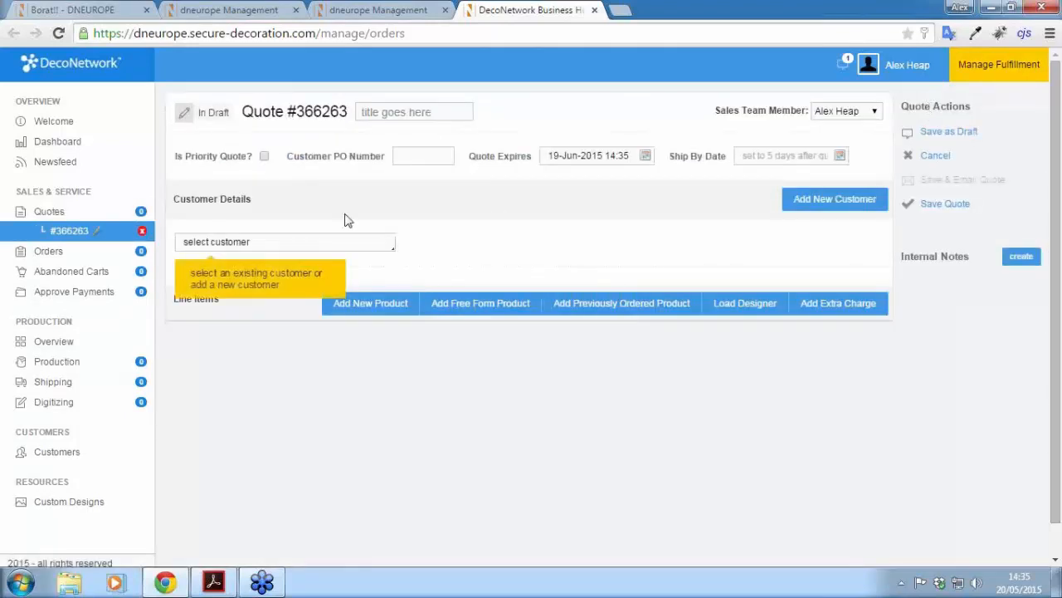
{"action": "left_click", "coordinate": [240, 243]}
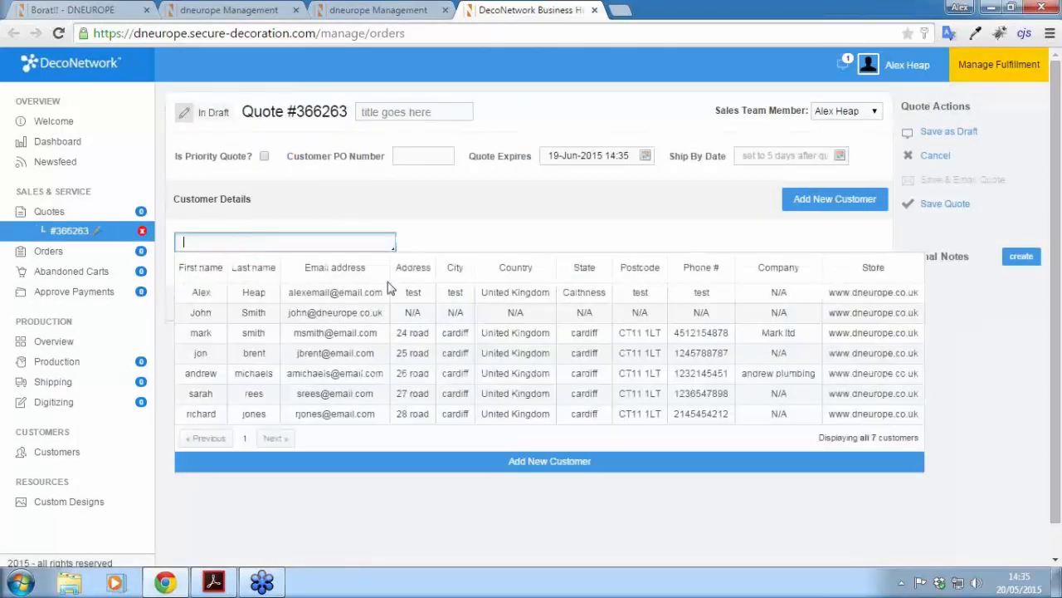
{"action": "left_click", "coordinate": [200, 378]}
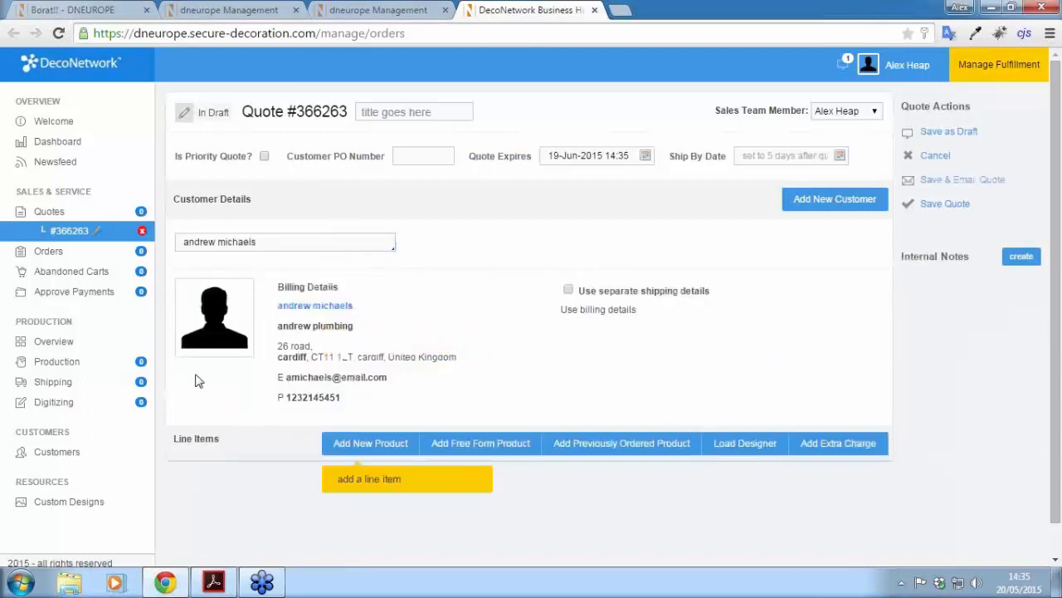
{"action": "scroll", "coordinate": [481, 303], "scroll_direction": "down", "scroll_amount": 1}
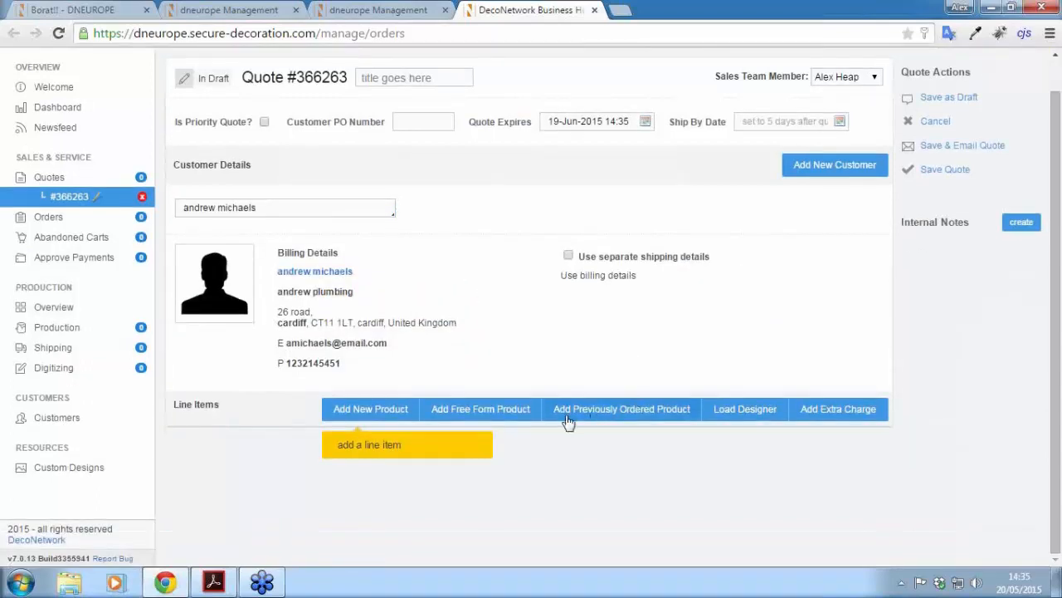
{"action": "left_click", "coordinate": [664, 418]}
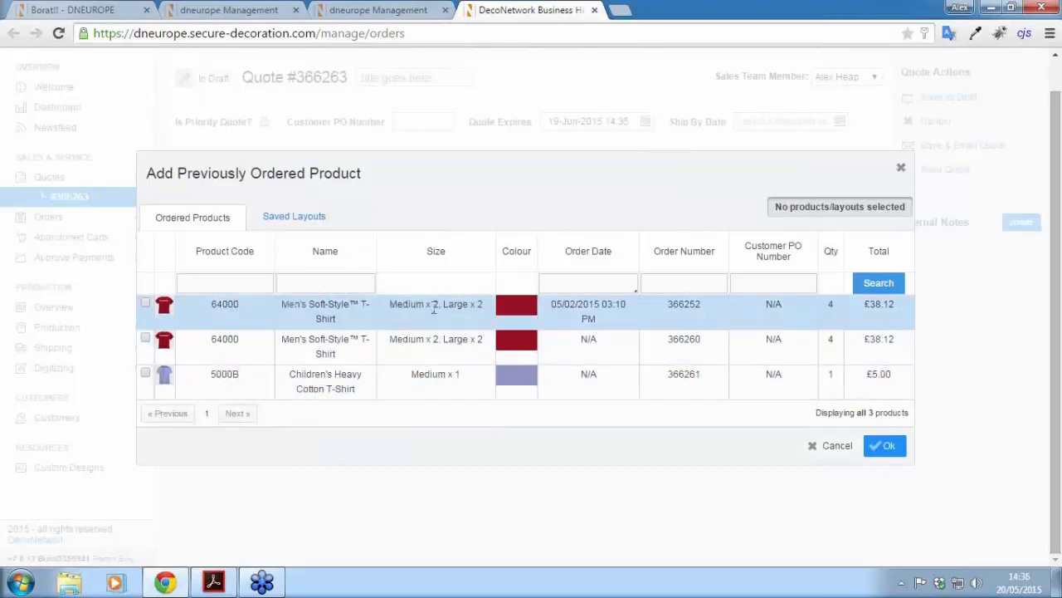
{"action": "mouse_move", "coordinate": [165, 307]}
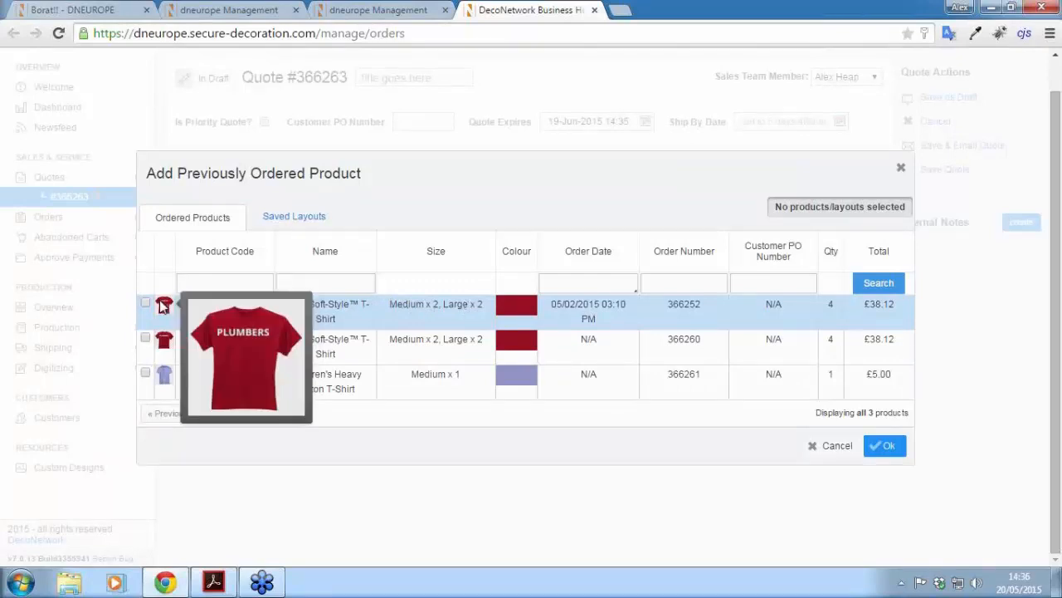
{"action": "left_click", "coordinate": [145, 304]}
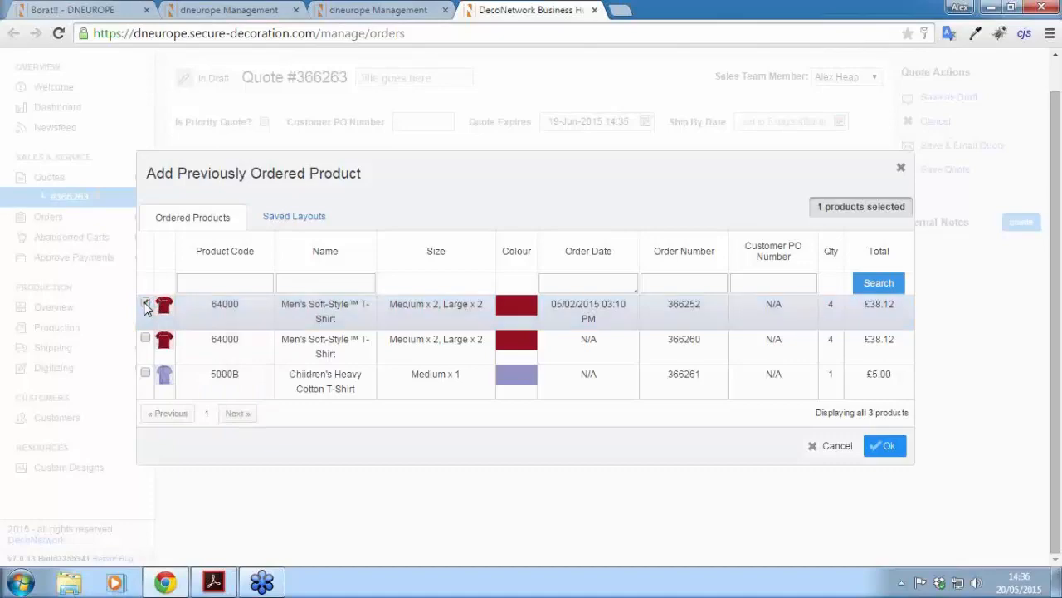
{"action": "left_click", "coordinate": [888, 448]}
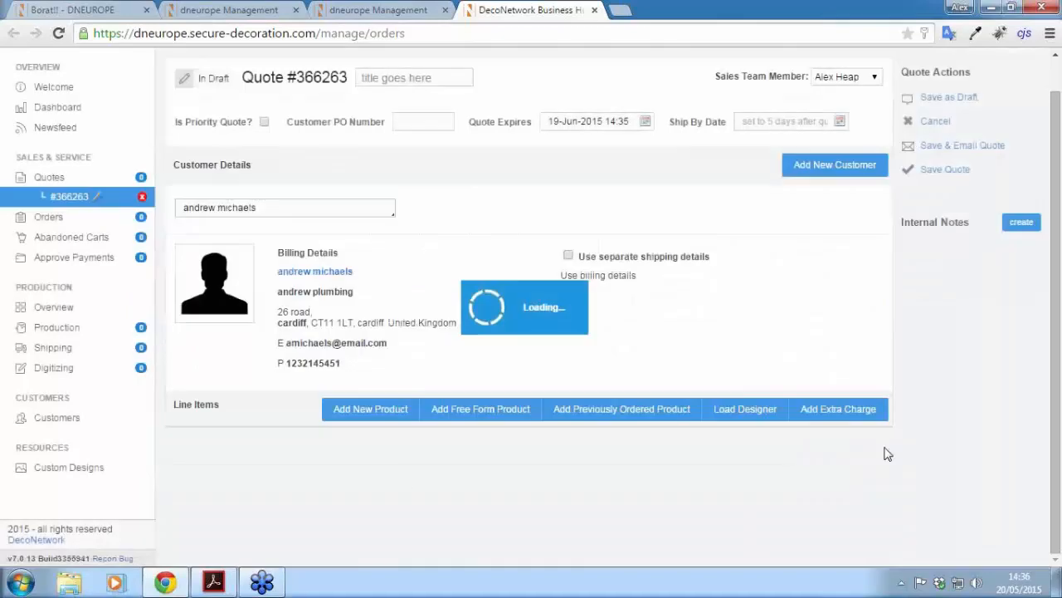
{"action": "scroll", "coordinate": [531, 481], "scroll_direction": "down", "scroll_amount": 1}
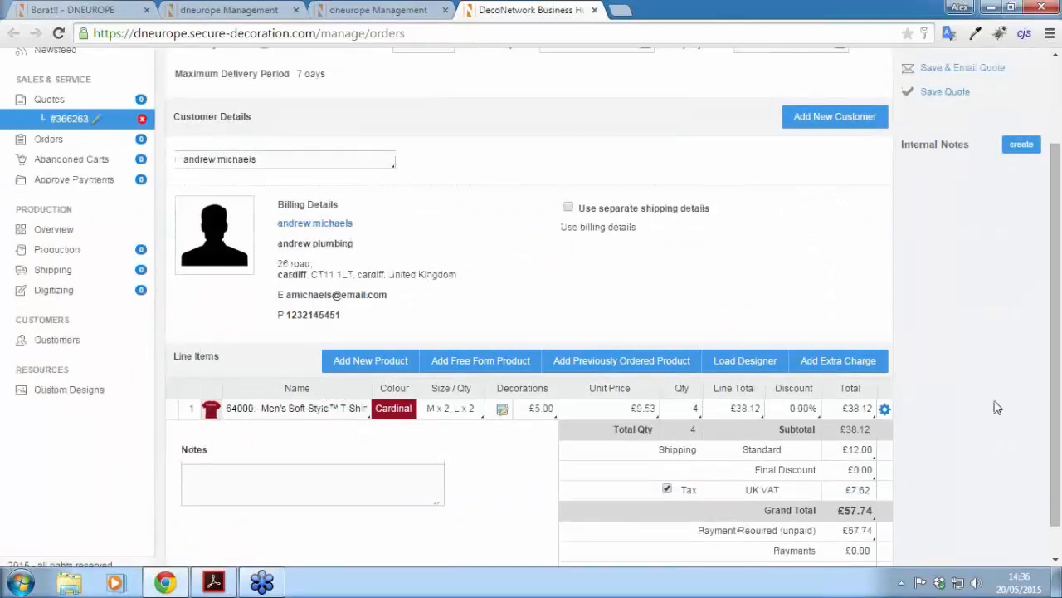
{"action": "left_click_drag", "start_coordinate": [1058, 310], "coordinate": [1053, 357]}
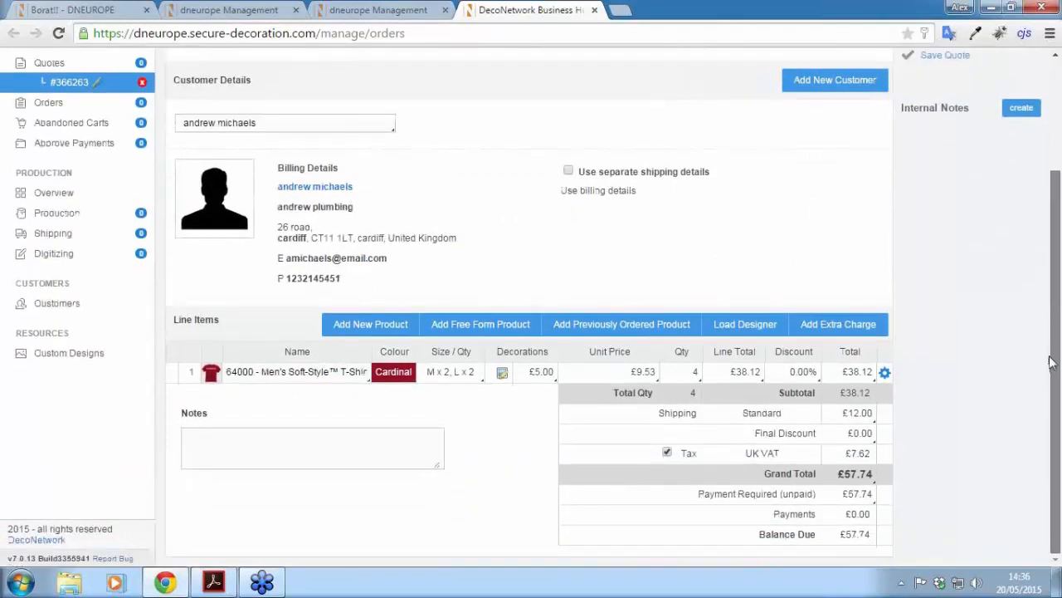
Step: Set the T-shirt line's Large quantity to 0, leaving 2 Medium shirts for a £28.87 total
{"action": "left_click", "coordinate": [480, 378]}
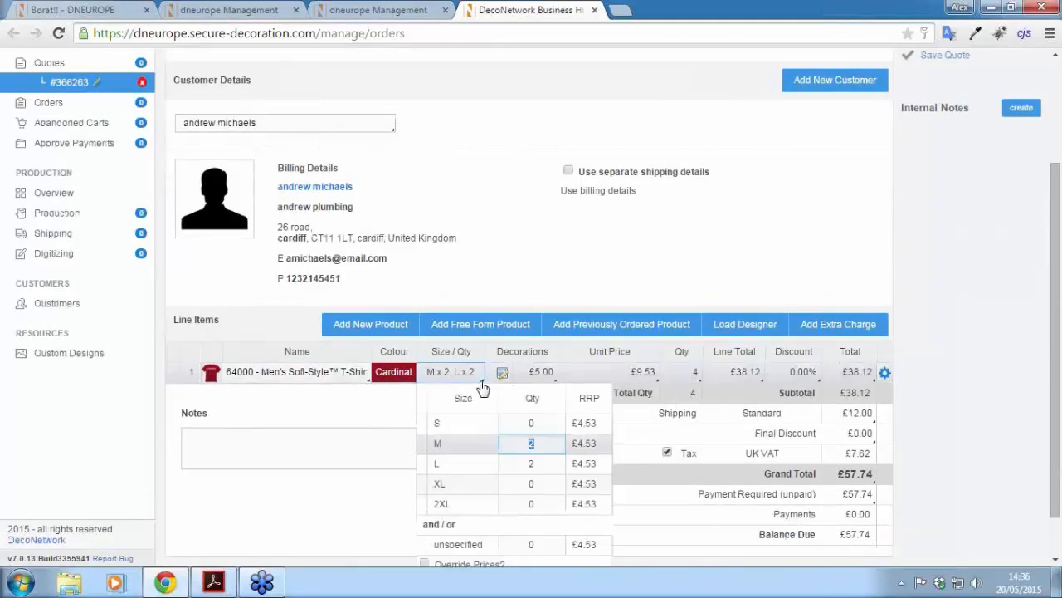
{"action": "left_click", "coordinate": [548, 466]}
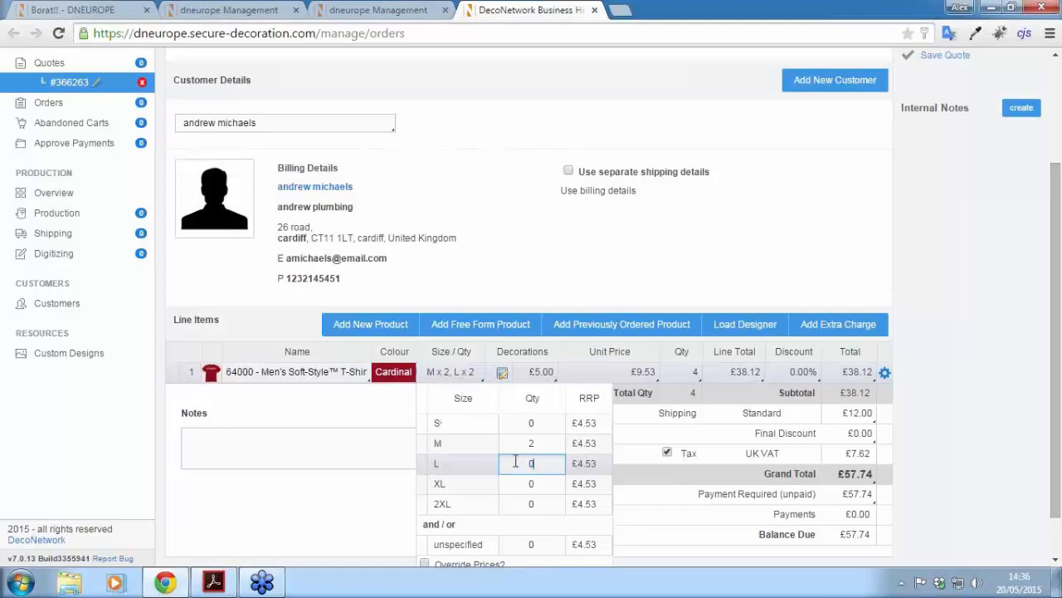
{"action": "scroll", "coordinate": [548, 507], "scroll_direction": "down", "scroll_amount": 1}
{"action": "left_click", "coordinate": [574, 545]}
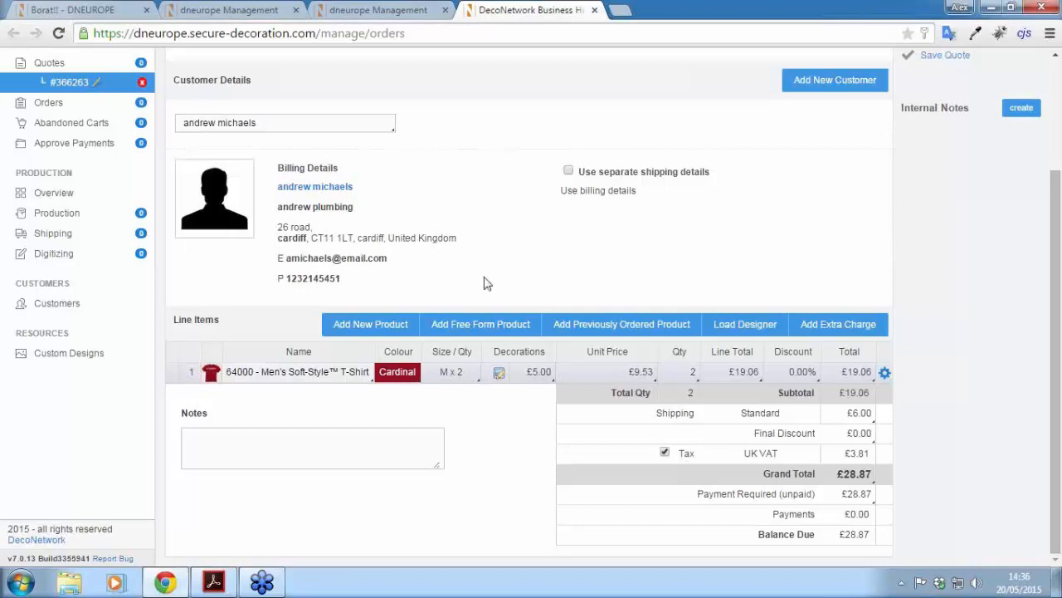
Step: Add a free-form line named 'Business Cards' with colour 'Full colour front and back'
{"action": "left_click", "coordinate": [470, 330]}
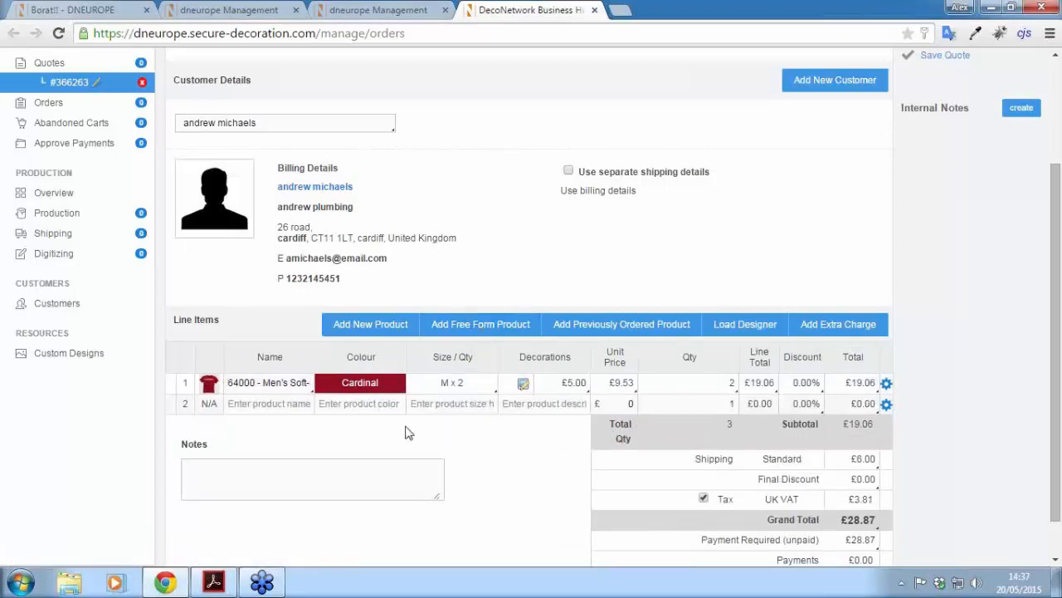
{"action": "left_click", "coordinate": [251, 405]}
{"action": "left_click", "coordinate": [251, 406]}
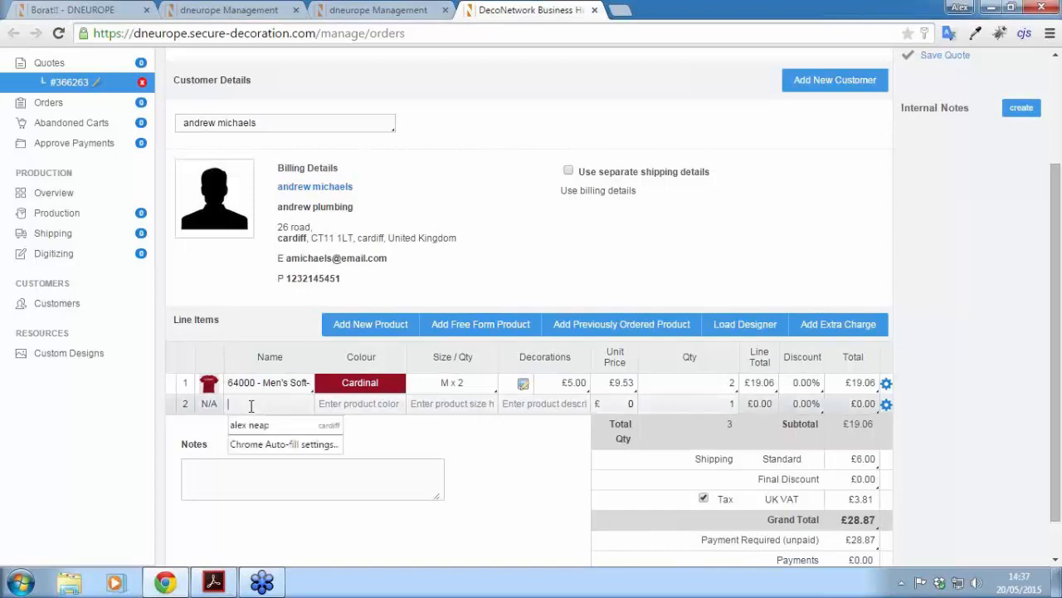
{"action": "type", "text": "B"}
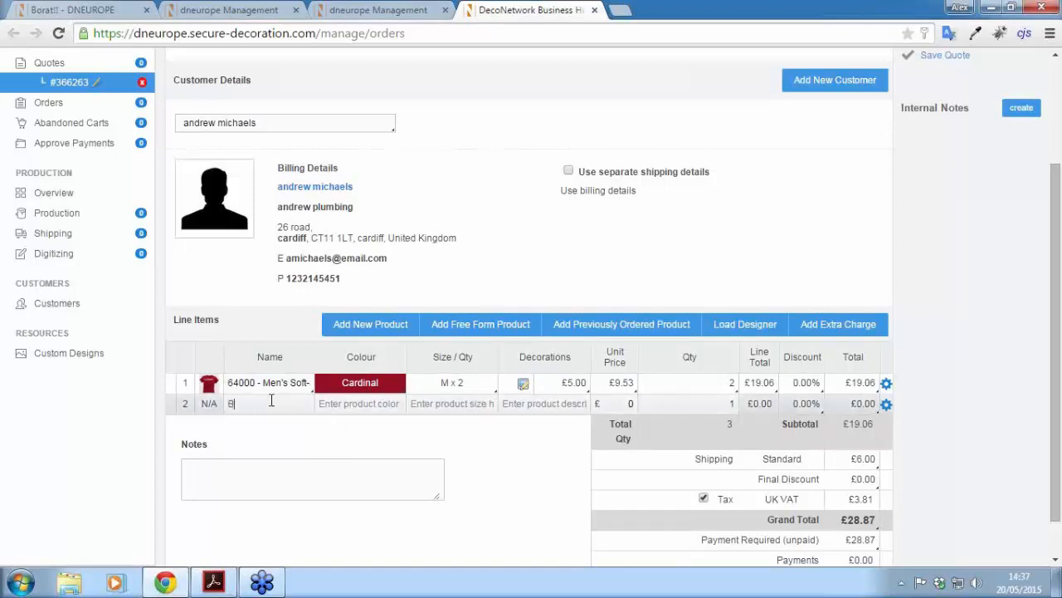
{"action": "type", "text": "usiness Cards"}
{"action": "left_click", "coordinate": [348, 407]}
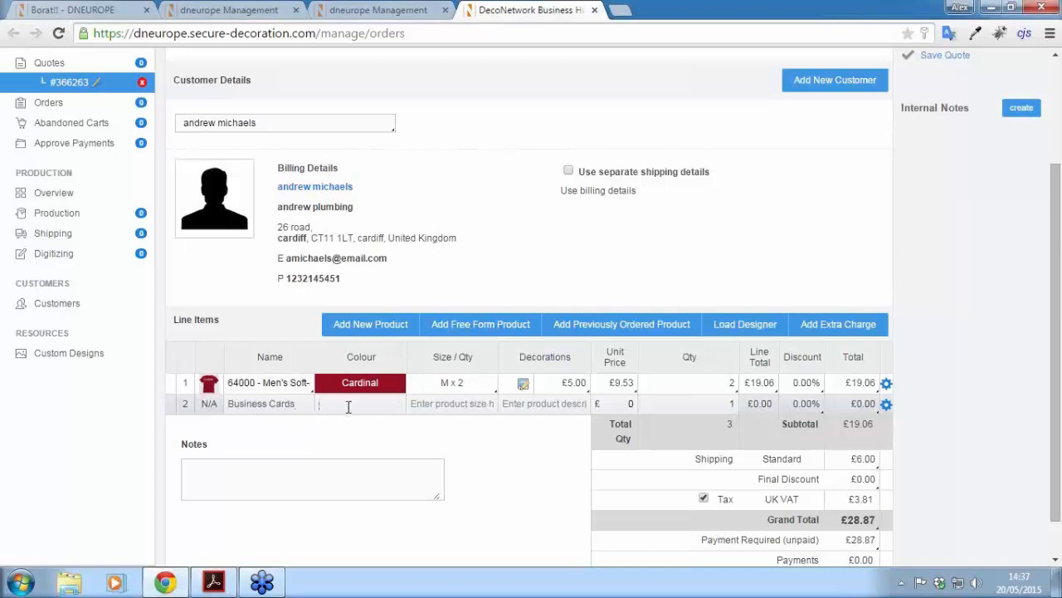
{"action": "type", "text": "Full co"}
{"action": "type", "text": "lour front and bac"}
{"action": "type", "text": "k"}
Step: Give the Business Cards line size '85mm x 55mm', decoration 'see attached', and 5000 at £0.04 each
{"action": "left_click", "coordinate": [456, 403]}
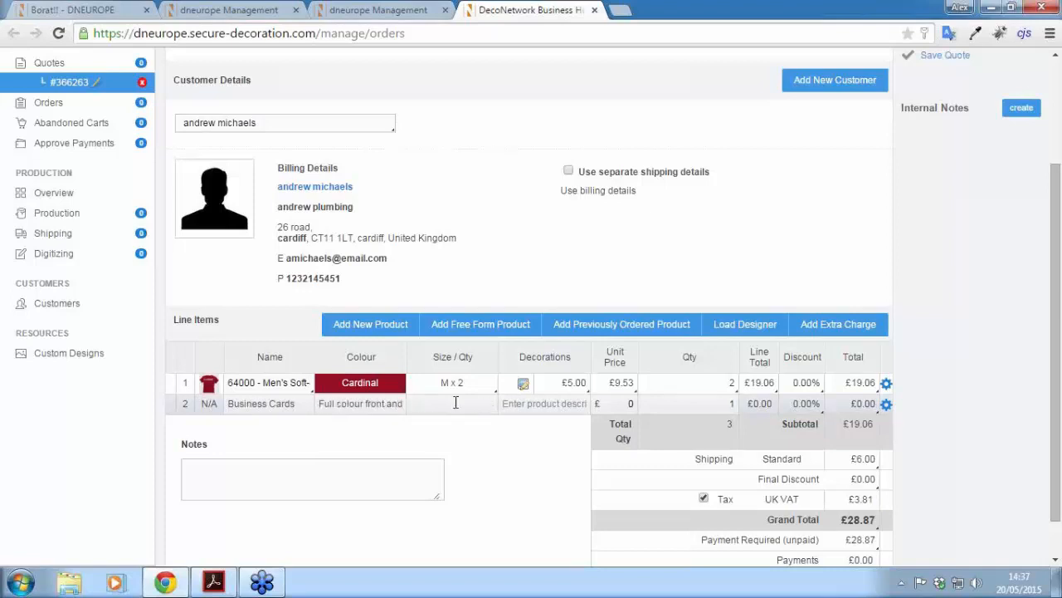
{"action": "type", "text": "85mm x 55mm"}
{"action": "left_click", "coordinate": [534, 405]}
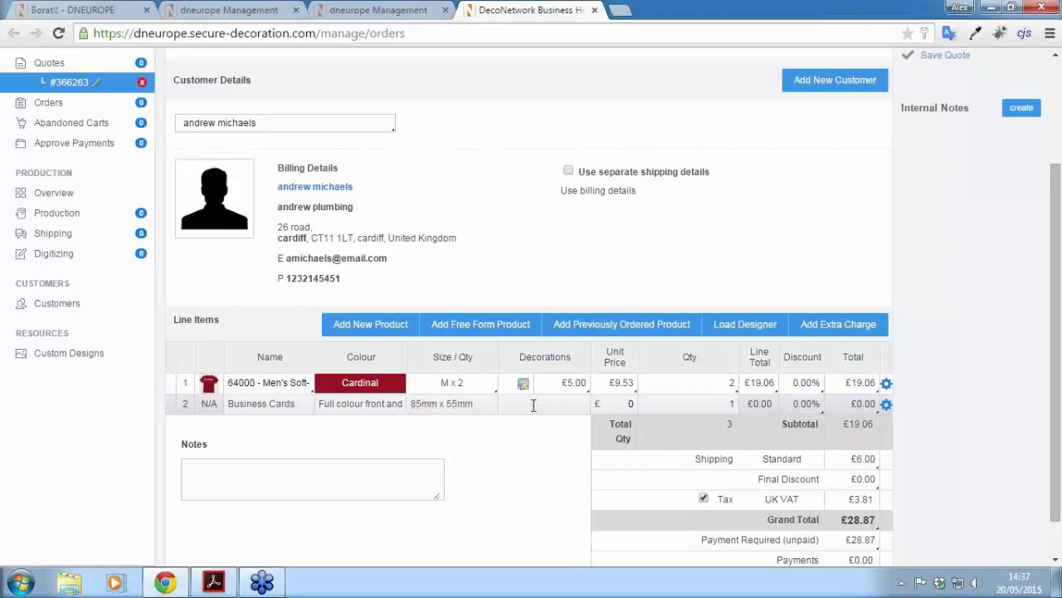
{"action": "type", "text": "see attached"}
{"action": "type", "text": "000"}
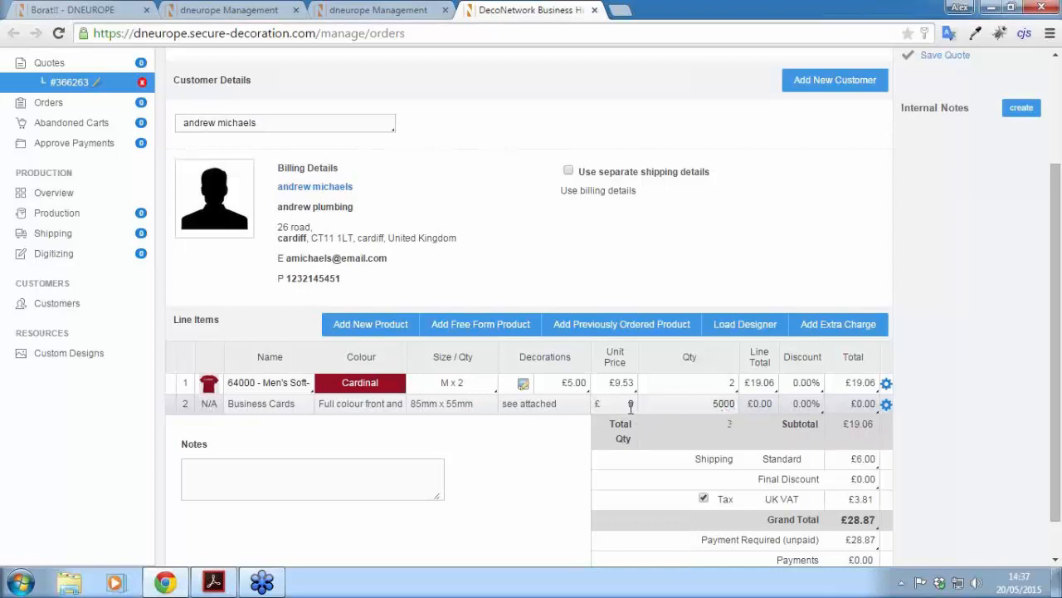
{"action": "left_click", "coordinate": [631, 406]}
{"action": "type", "text": "0"}
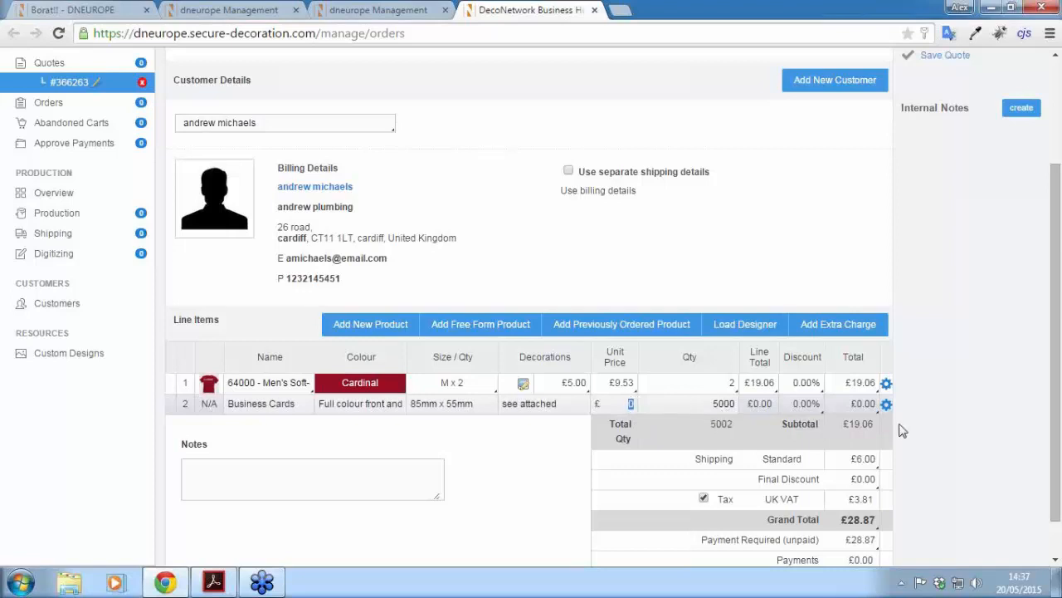
{"action": "type", "text": ".04"}
{"action": "left_click", "coordinate": [952, 406]}
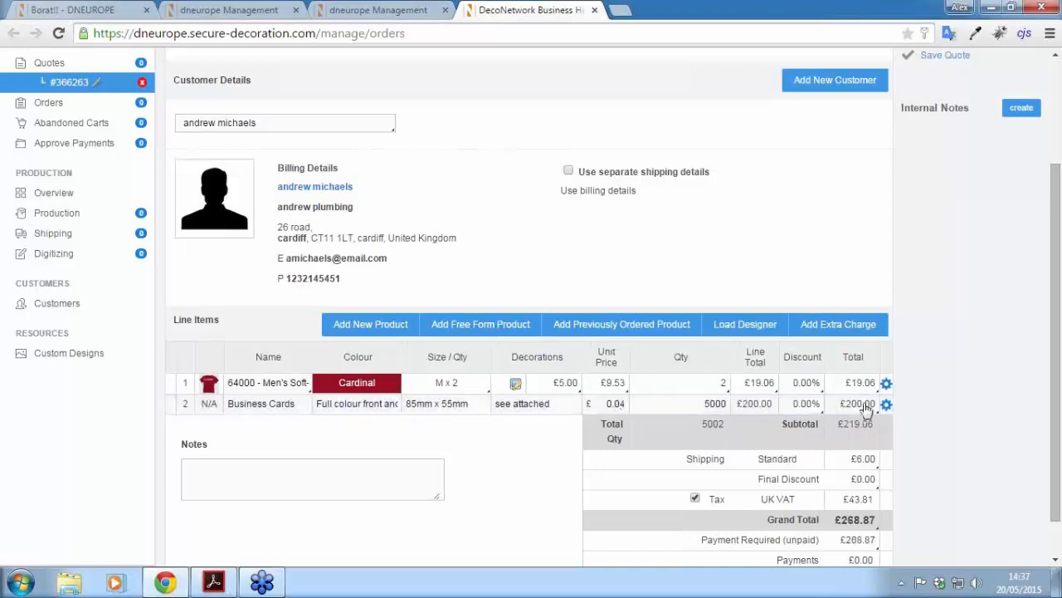
{"action": "scroll", "coordinate": [1058, 306], "scroll_direction": "down", "scroll_amount": 1}
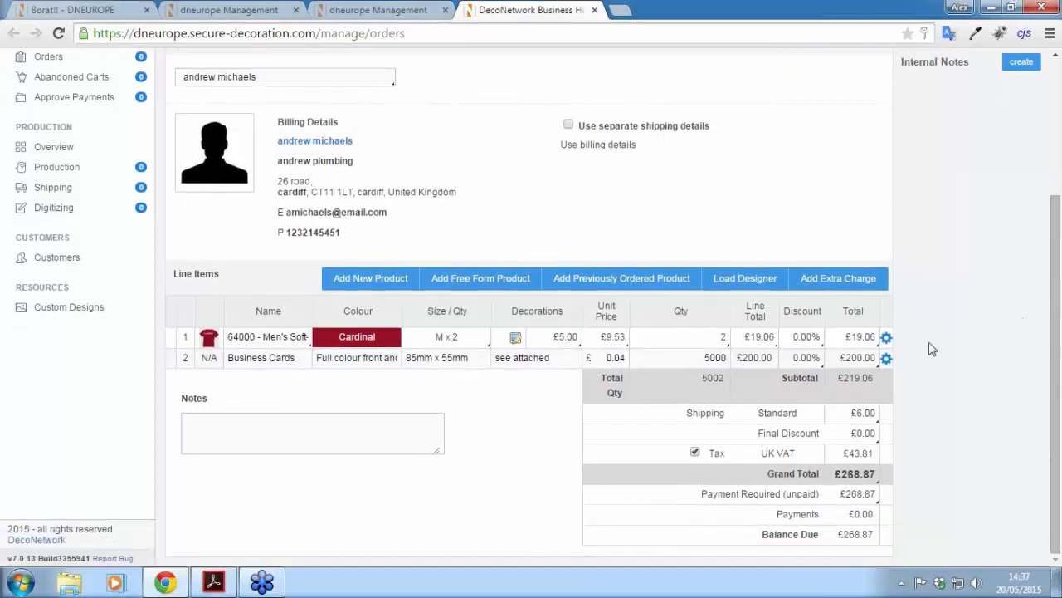
Step: Attach front.png to the Business Cards line, described as 'Front and Back'
{"action": "left_click", "coordinate": [886, 360]}
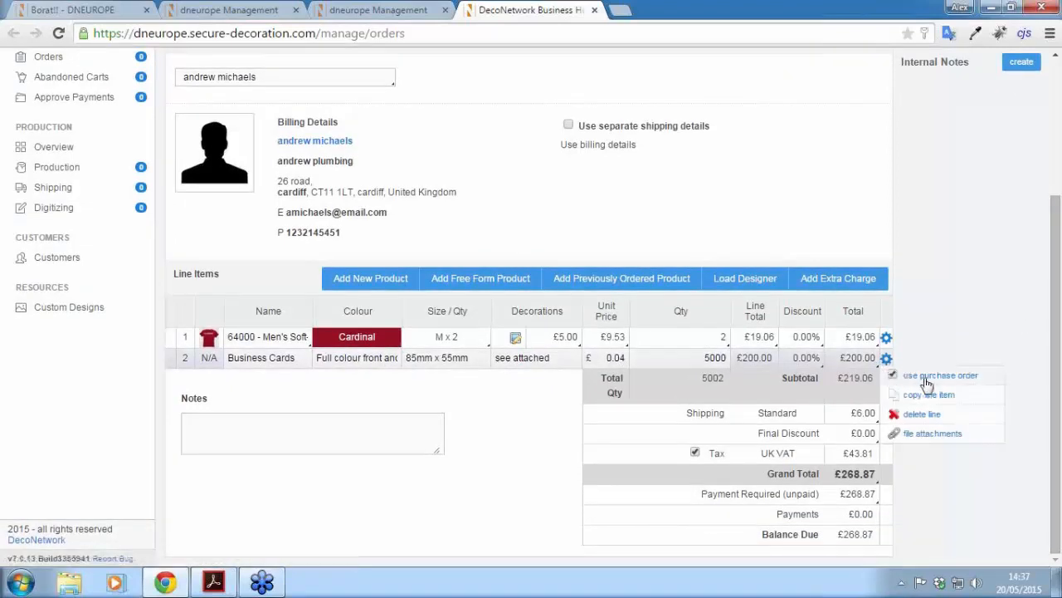
{"action": "left_click", "coordinate": [932, 437]}
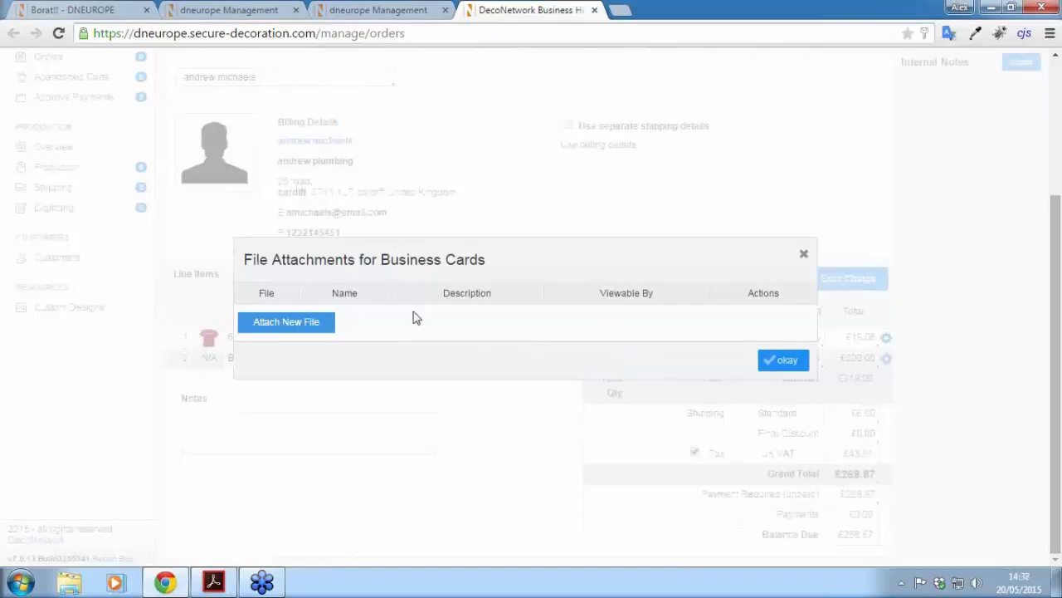
{"action": "left_click", "coordinate": [297, 330]}
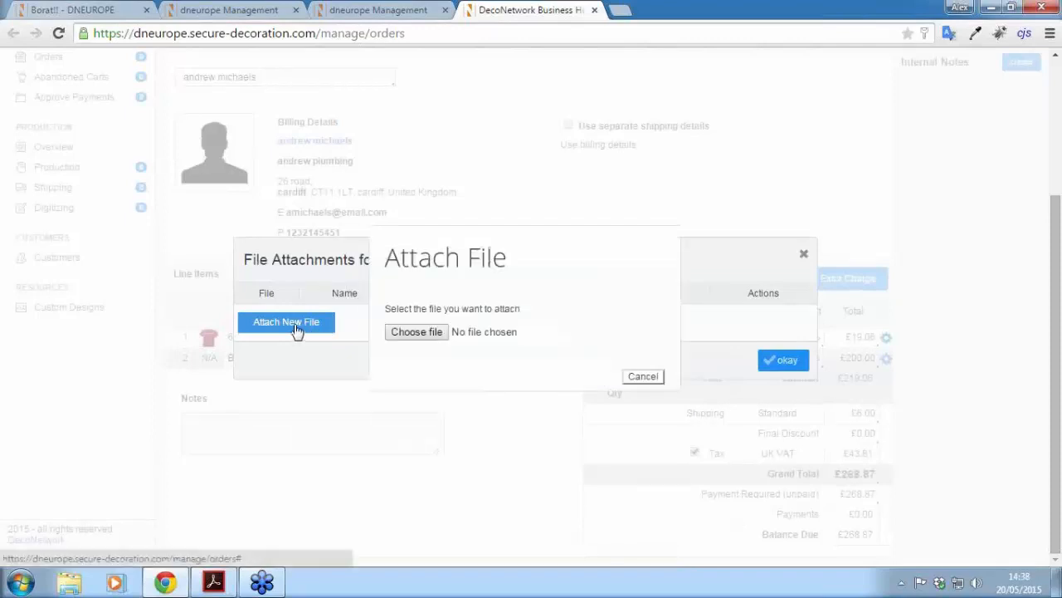
{"action": "left_click", "coordinate": [422, 336]}
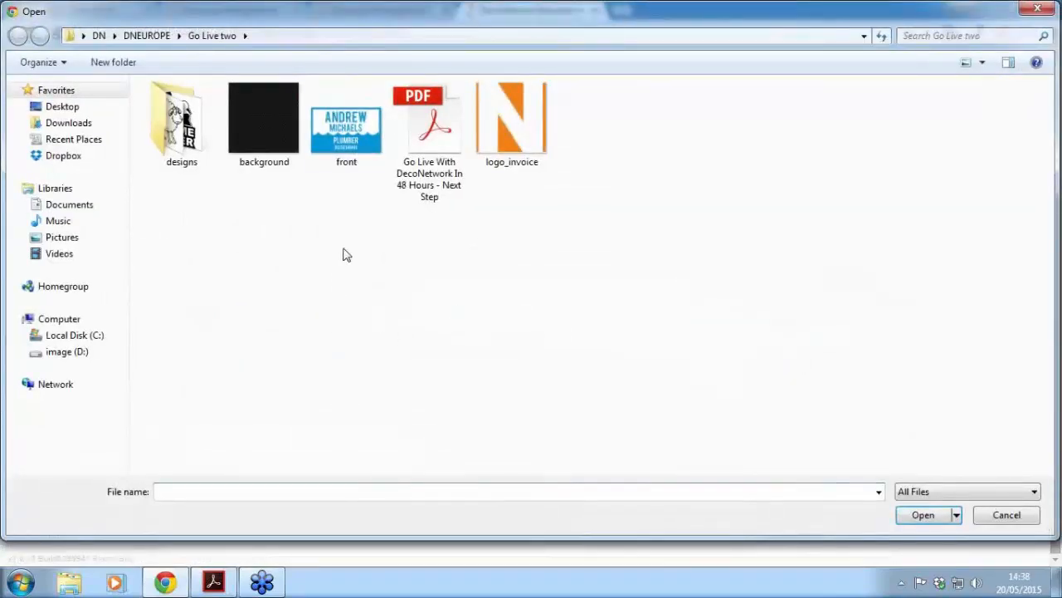
{"action": "left_click", "coordinate": [342, 137]}
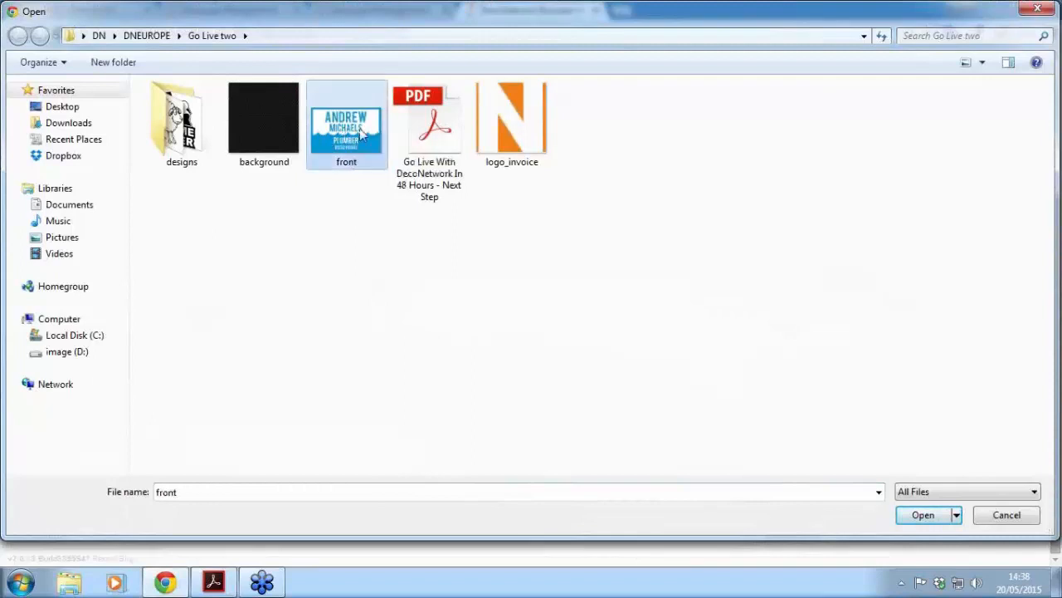
{"action": "double_click", "coordinate": [328, 135]}
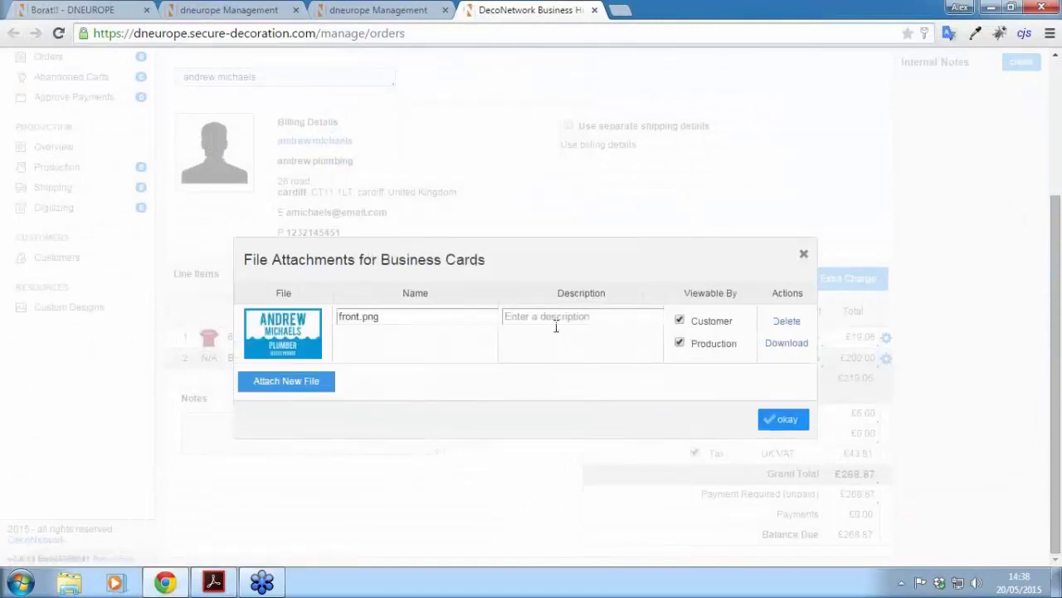
{"action": "left_click", "coordinate": [542, 321]}
{"action": "type", "text": "Front and Back"}
{"action": "left_click", "coordinate": [785, 421]}
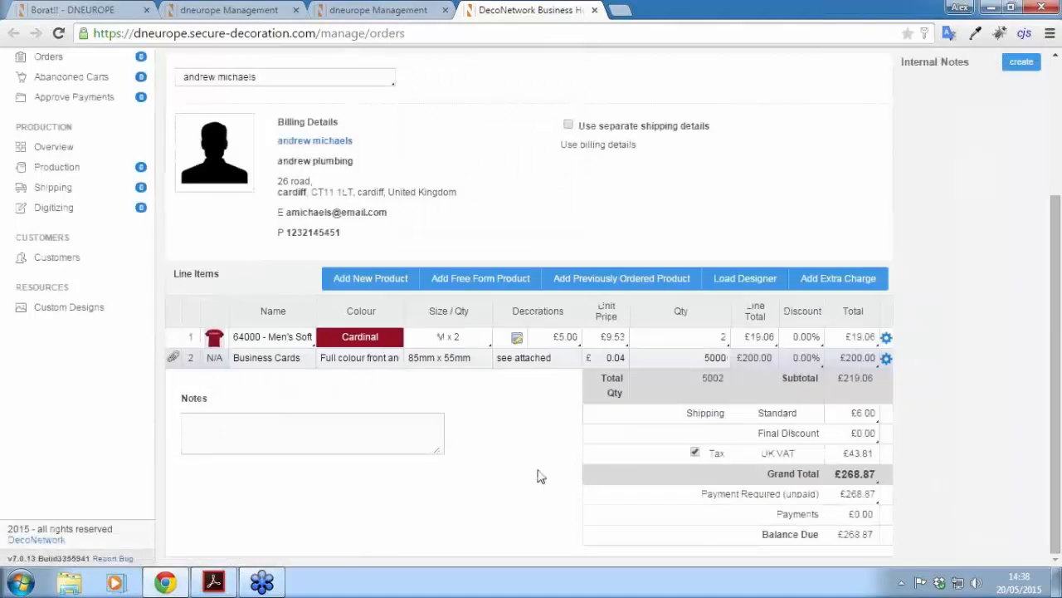
{"action": "scroll", "coordinate": [536, 474], "scroll_direction": "up", "scroll_amount": 3}
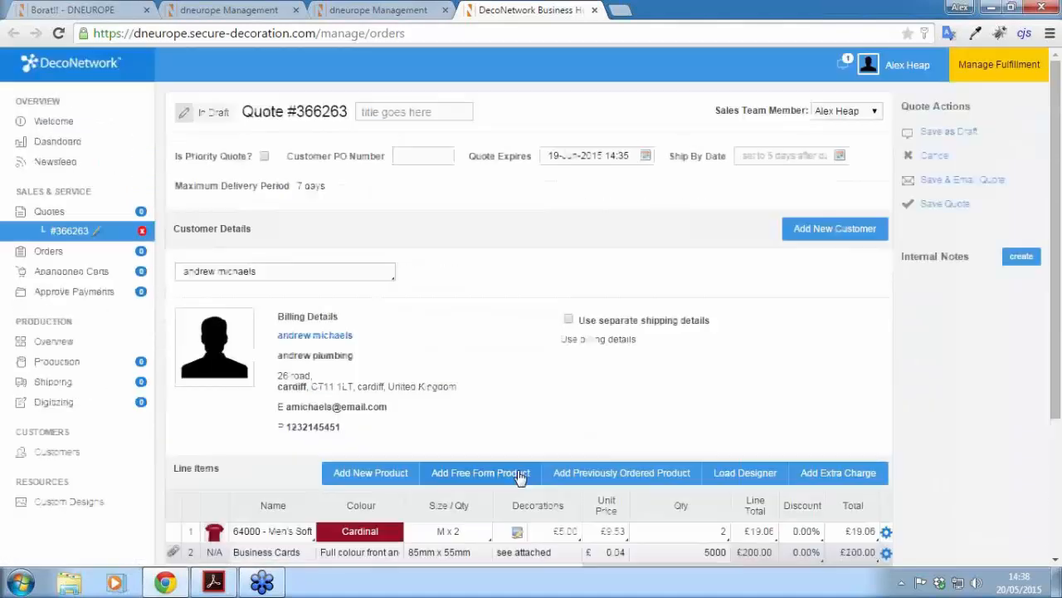
{"action": "left_click", "coordinate": [950, 184]}
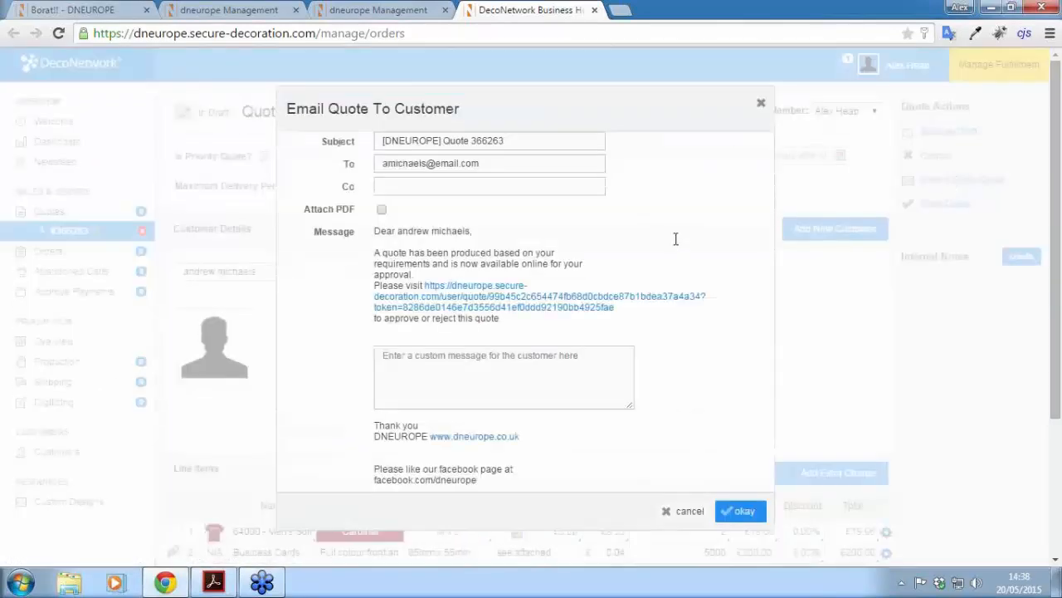
{"action": "scroll", "coordinate": [699, 379], "scroll_direction": "down", "scroll_amount": 1}
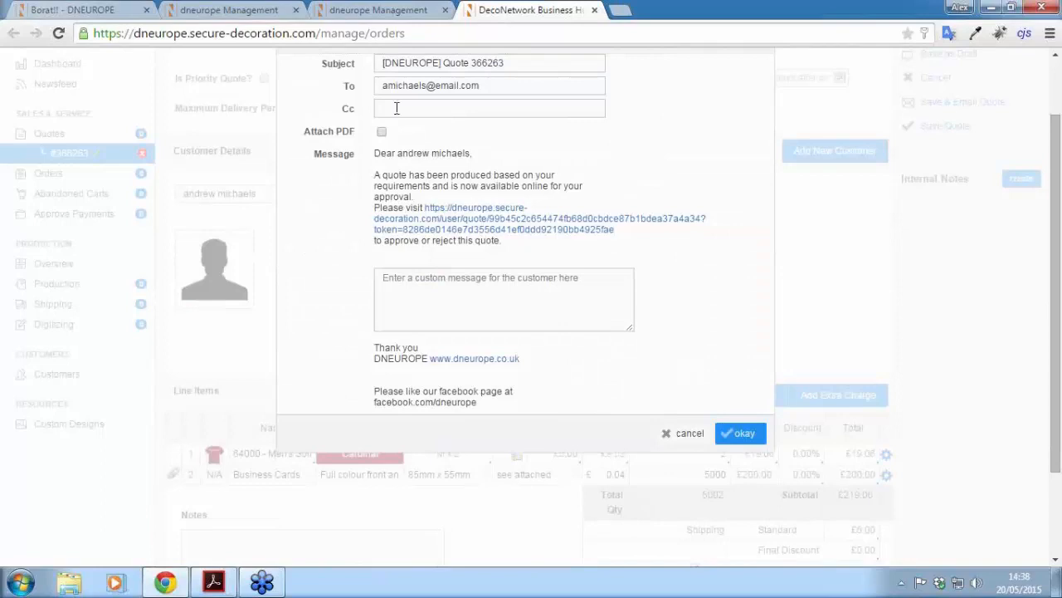
{"action": "left_click", "coordinate": [381, 134]}
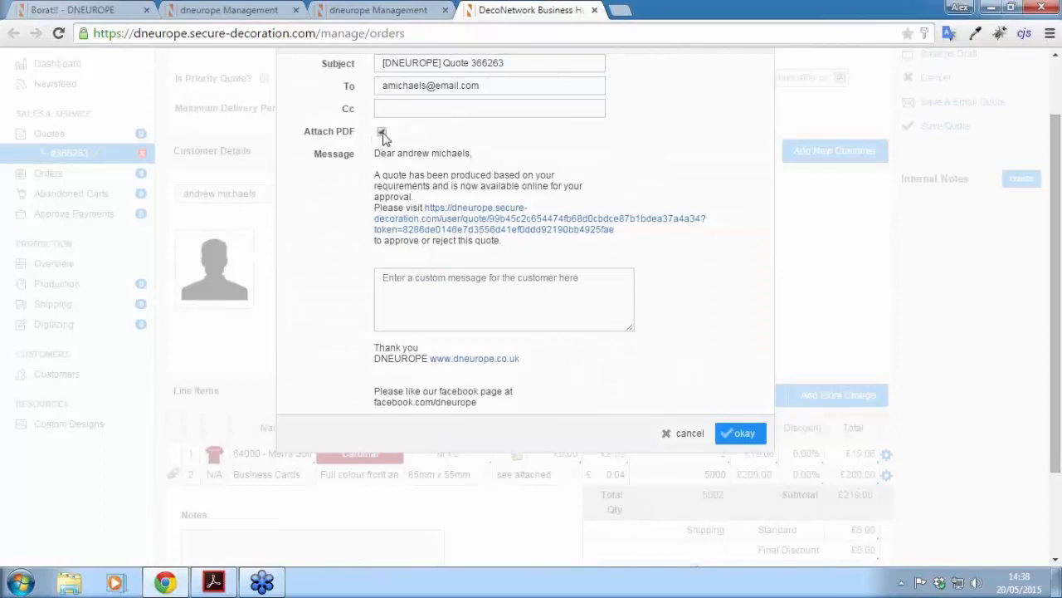
{"action": "left_click", "coordinate": [744, 433]}
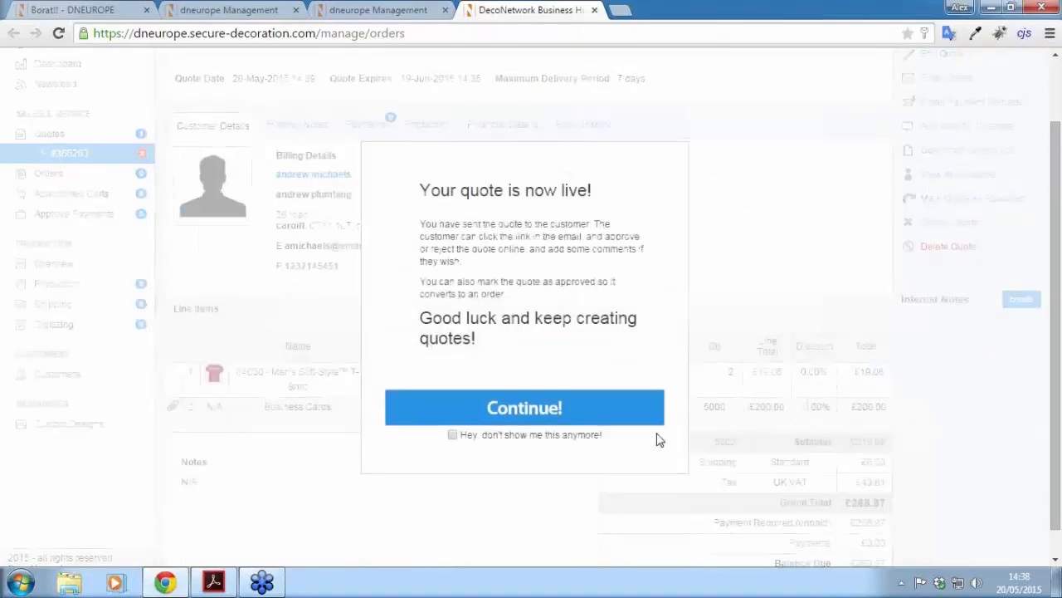
{"action": "left_click", "coordinate": [452, 434]}
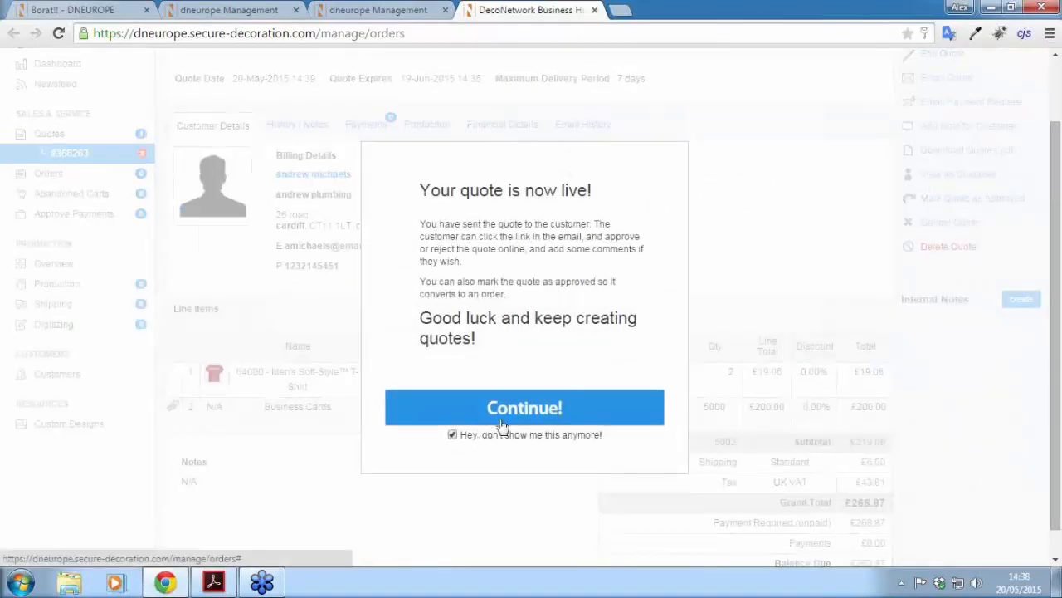
{"action": "left_click", "coordinate": [502, 425]}
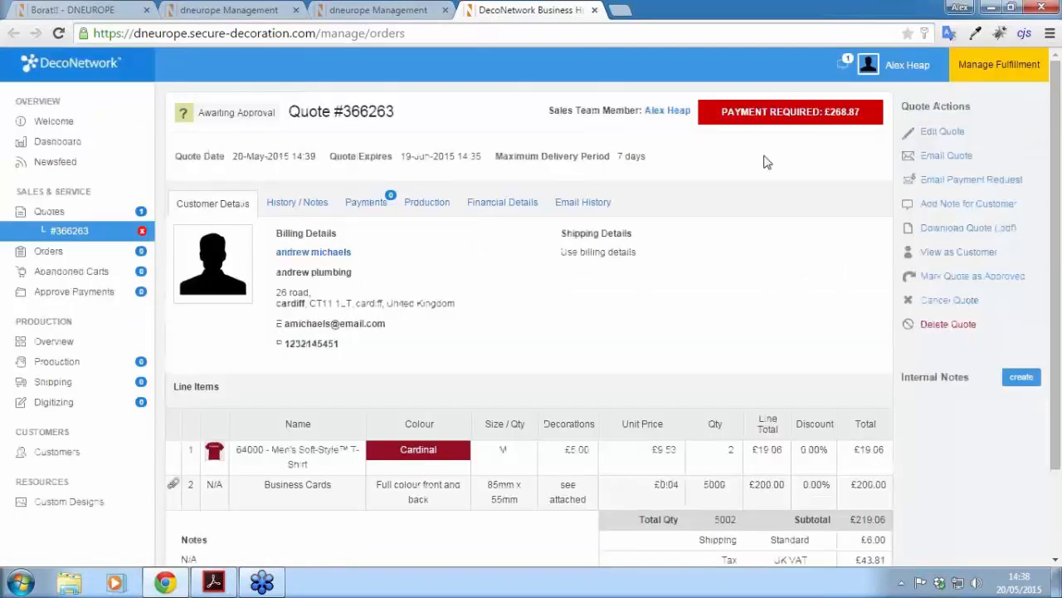
{"action": "left_click", "coordinate": [984, 235]}
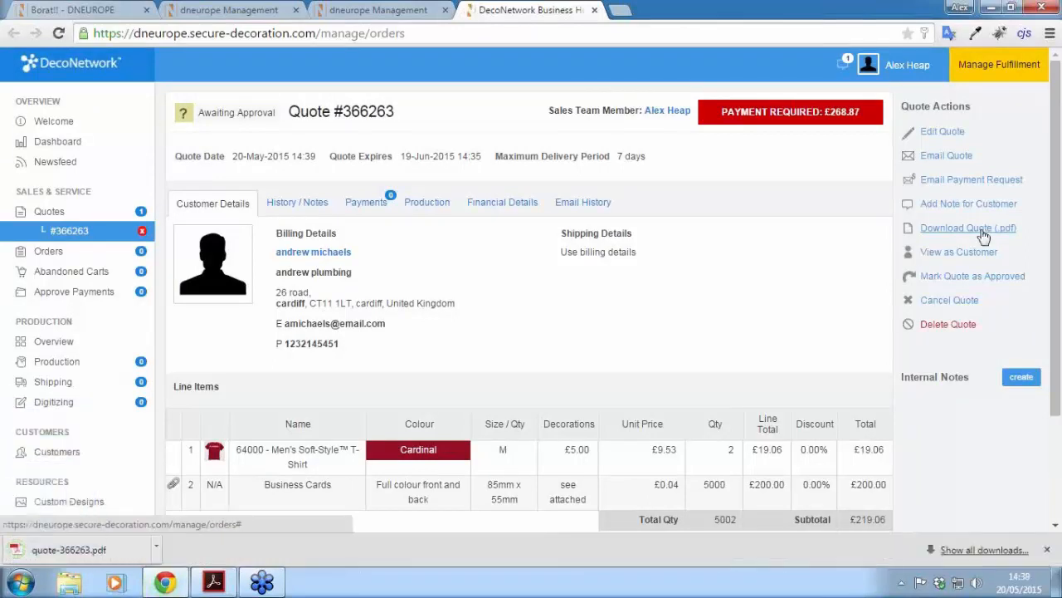
{"action": "left_click", "coordinate": [134, 552]}
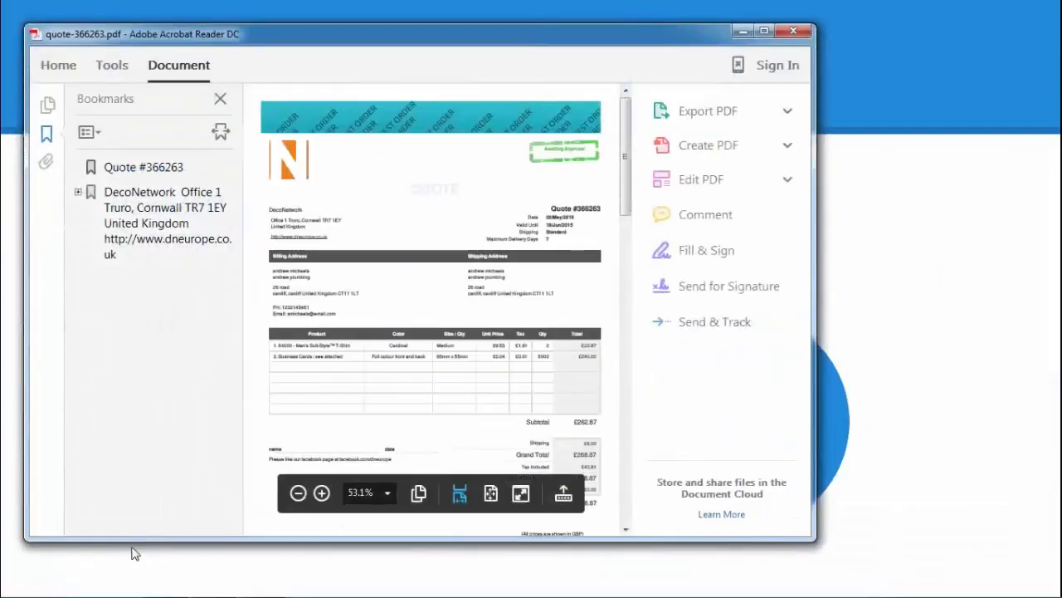
{"action": "left_click", "coordinate": [764, 33]}
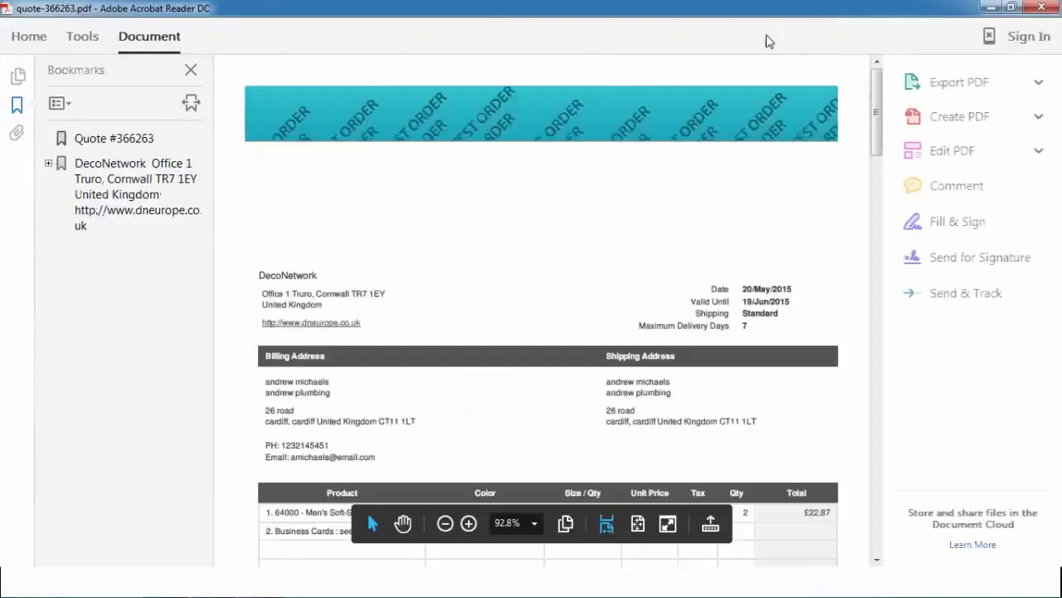
{"action": "mouse_move", "coordinate": [878, 96]}
{"action": "left_mouse_down"}
{"action": "mouse_move", "coordinate": [883, 103]}
{"action": "mouse_move", "coordinate": [877, 91]}
{"action": "left_mouse_up"}
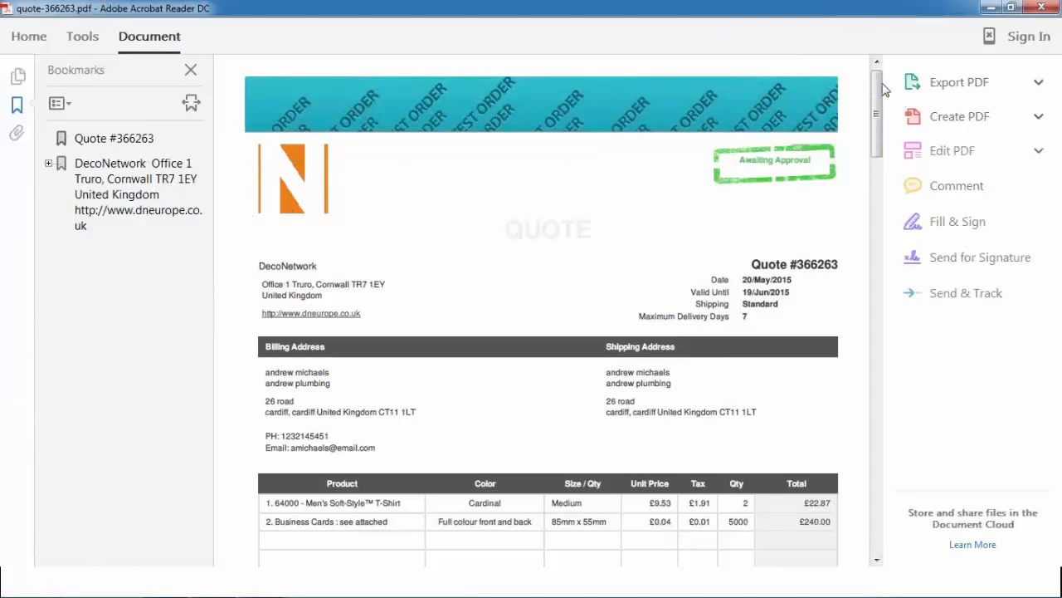
{"action": "left_click_drag", "start_coordinate": [880, 88], "coordinate": [859, 169]}
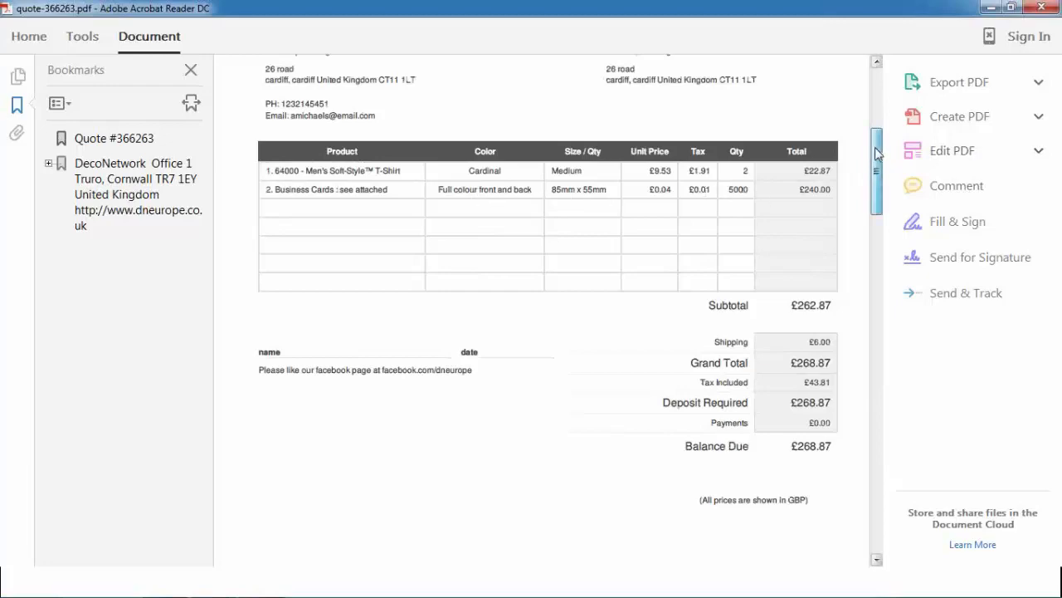
{"action": "left_click_drag", "start_coordinate": [881, 151], "coordinate": [880, 260]}
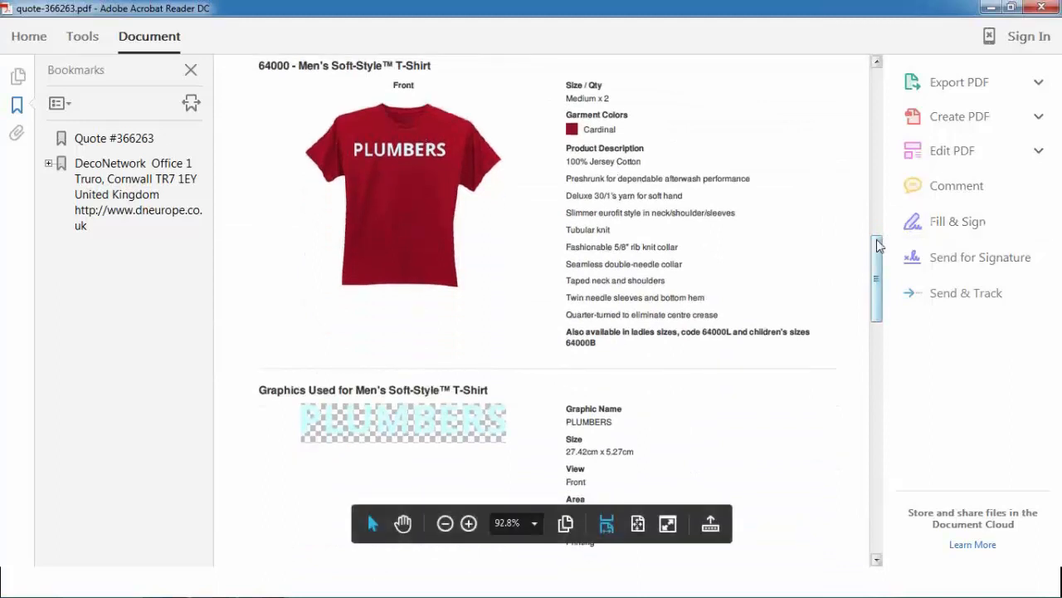
{"action": "left_click_drag", "start_coordinate": [876, 247], "coordinate": [883, 346]}
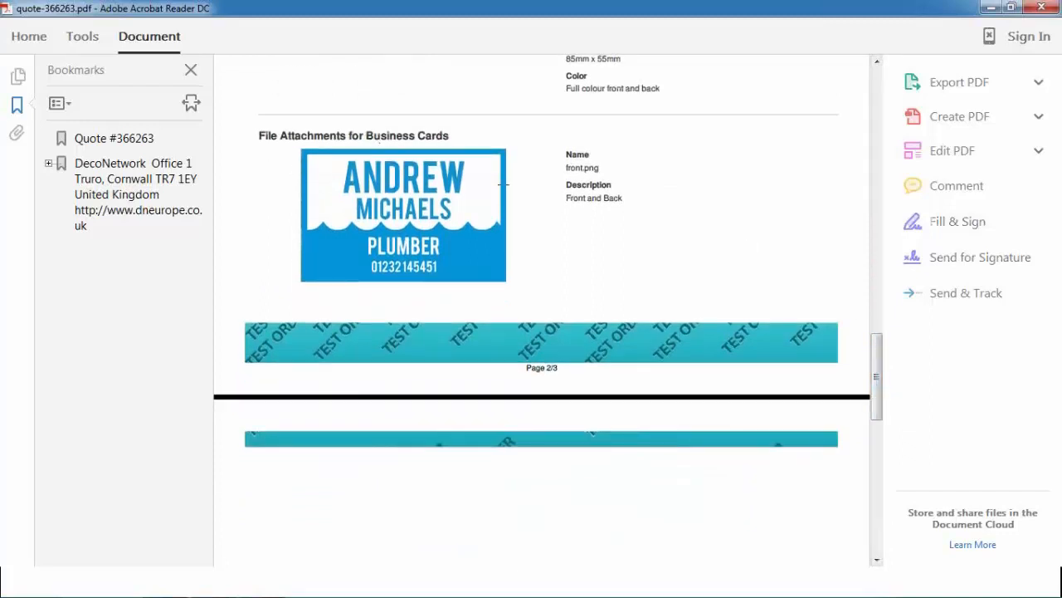
{"action": "scroll", "coordinate": [638, 235], "scroll_direction": "up", "scroll_amount": 1}
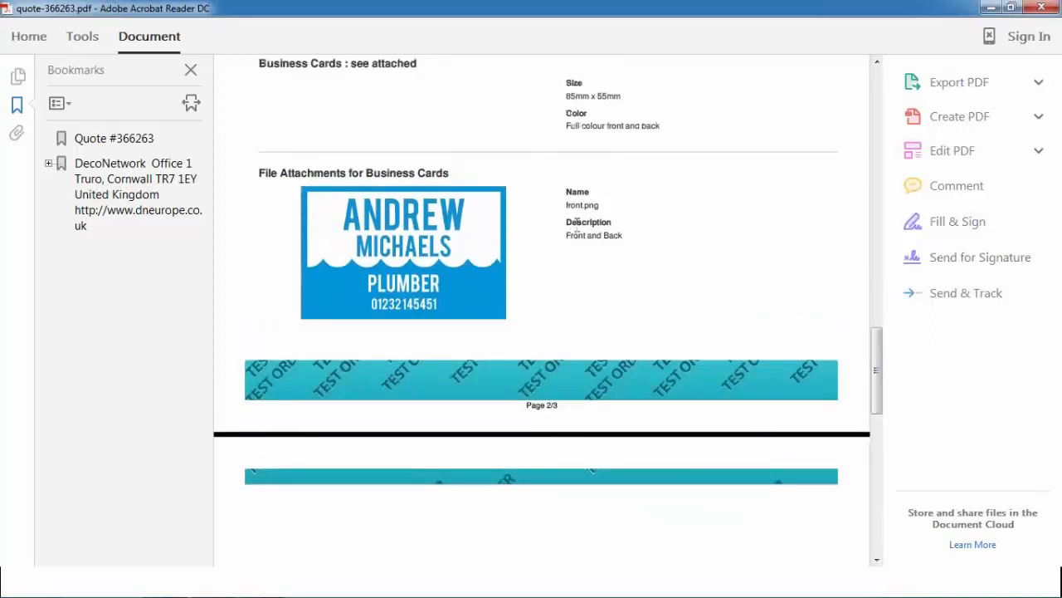
{"action": "left_click_drag", "start_coordinate": [877, 355], "coordinate": [876, 106]}
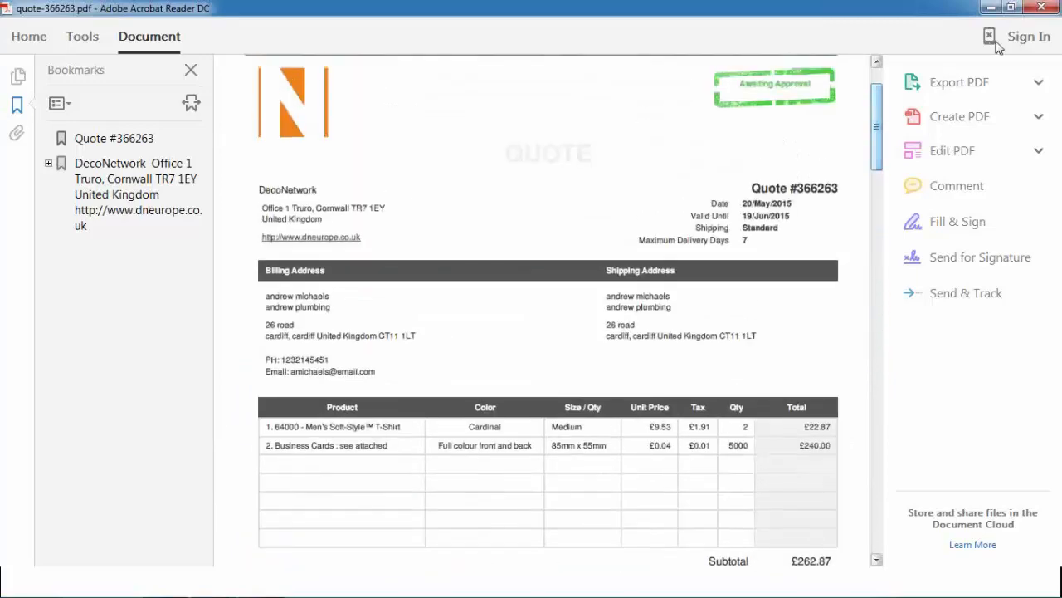
{"action": "left_click", "coordinate": [1048, 10]}
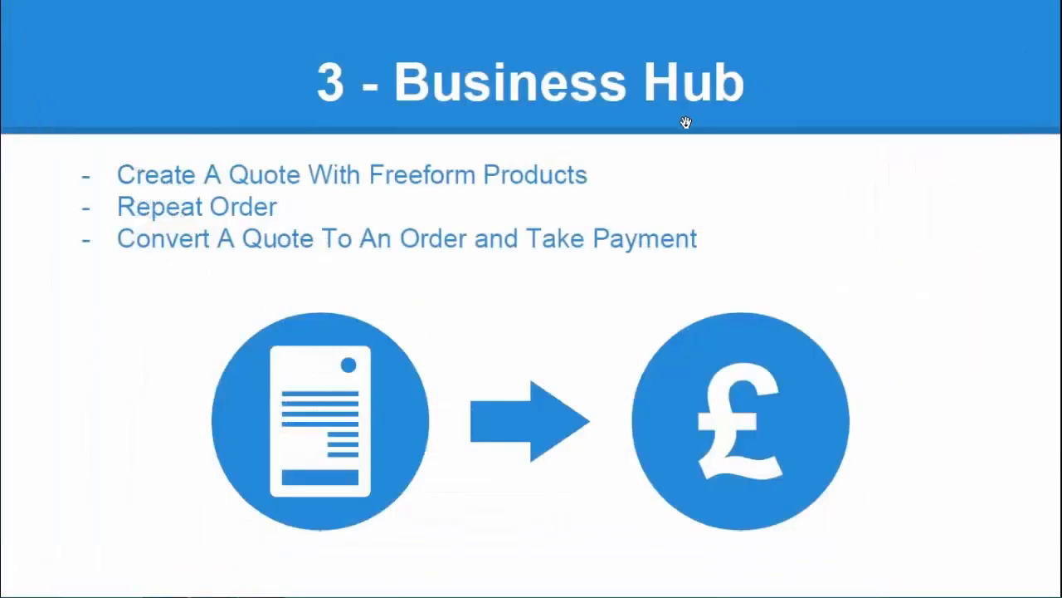
Step: View the empty DecoNetwork Orders listing, then return to the slides and advance to Recap
{"action": "key", "text": "alt+Tab"}
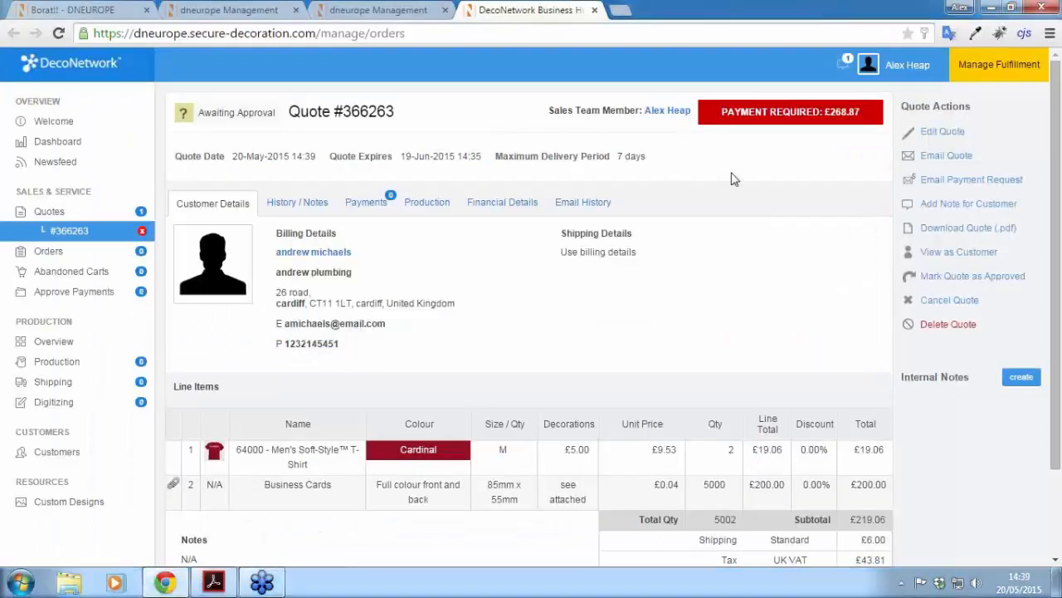
{"action": "left_click", "coordinate": [84, 252]}
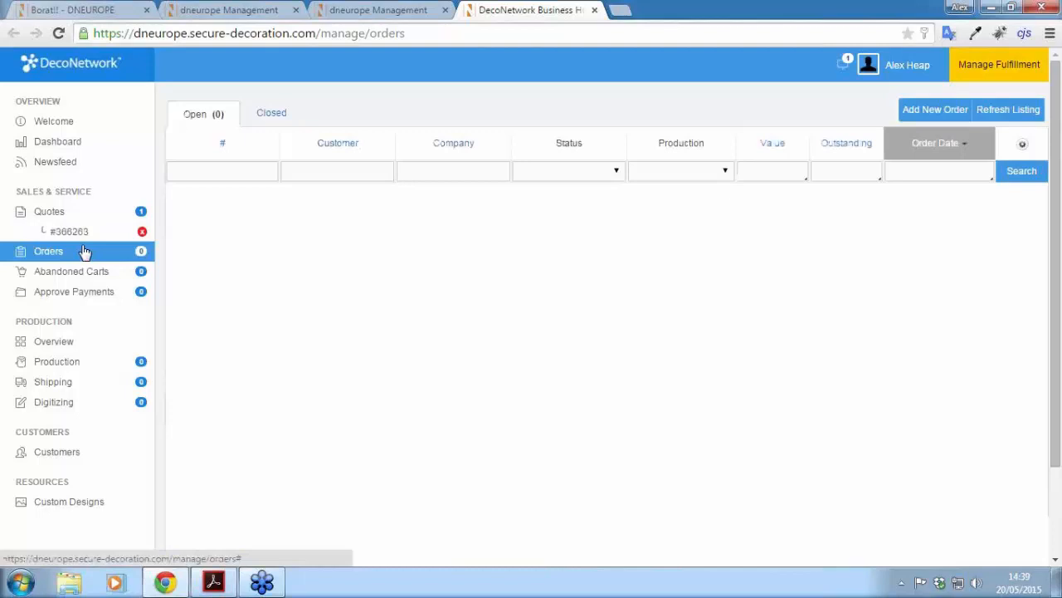
{"action": "key", "text": "alt+Tab"}
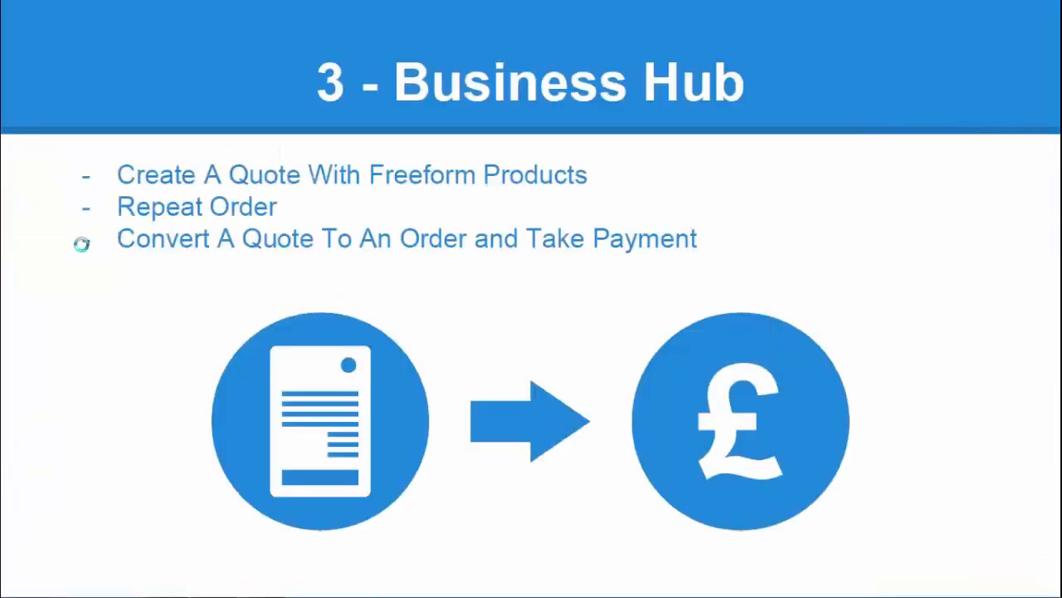
{"action": "left_click", "coordinate": [82, 243]}
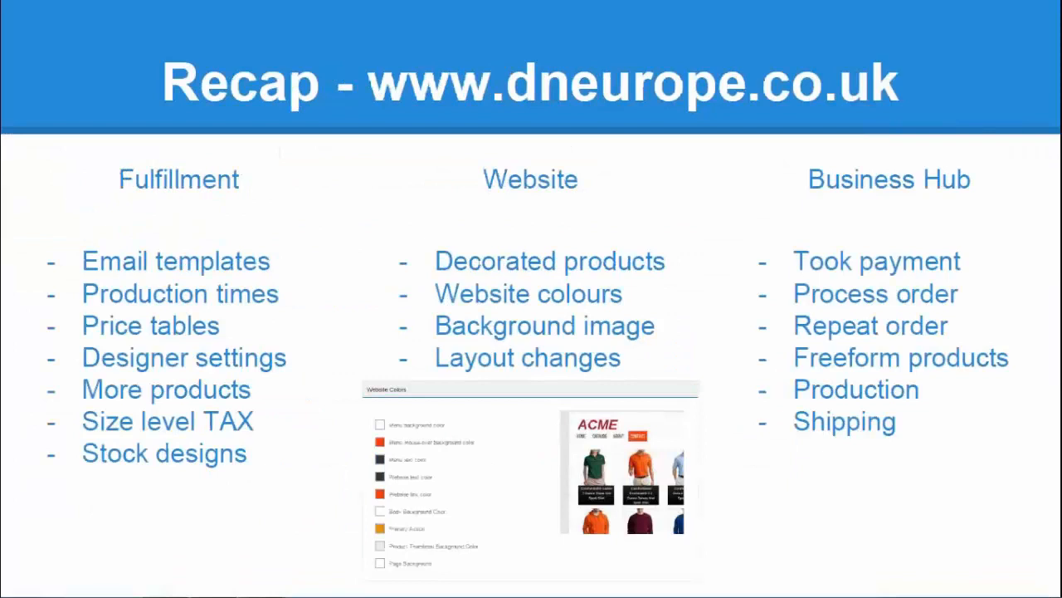